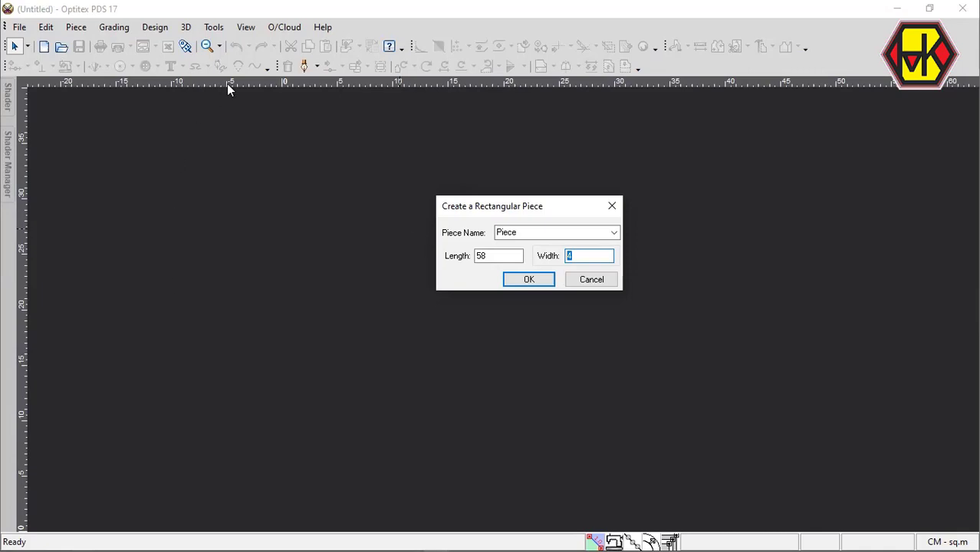
Create a rectangular piece 58 cm long and 22.25 cm wide.
left_click(252, 30)
type("22.25")
key("Return")
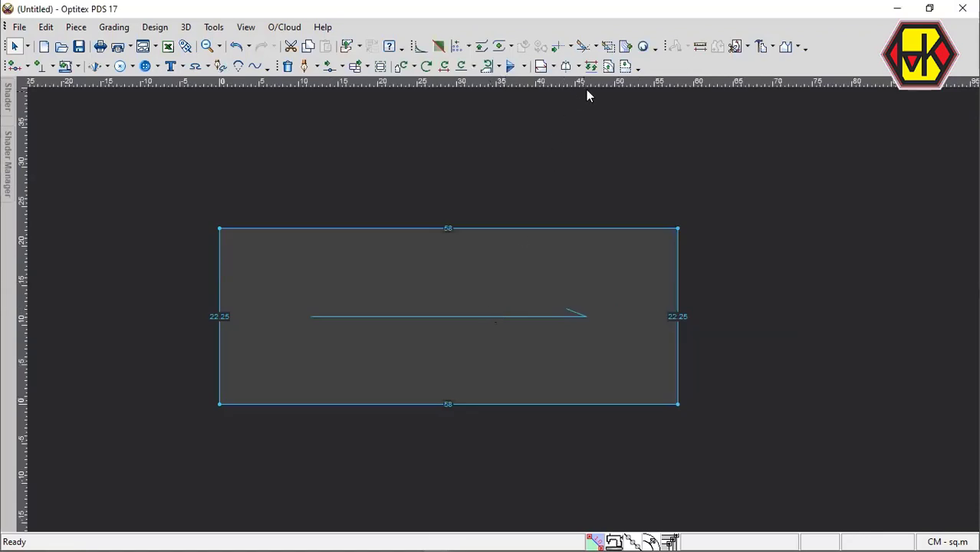
Start a draft line on the piece's right edge, 7.125 cm above the lower corner, adding a contour point and firmly connecting all draft points.
left_click(608, 66)
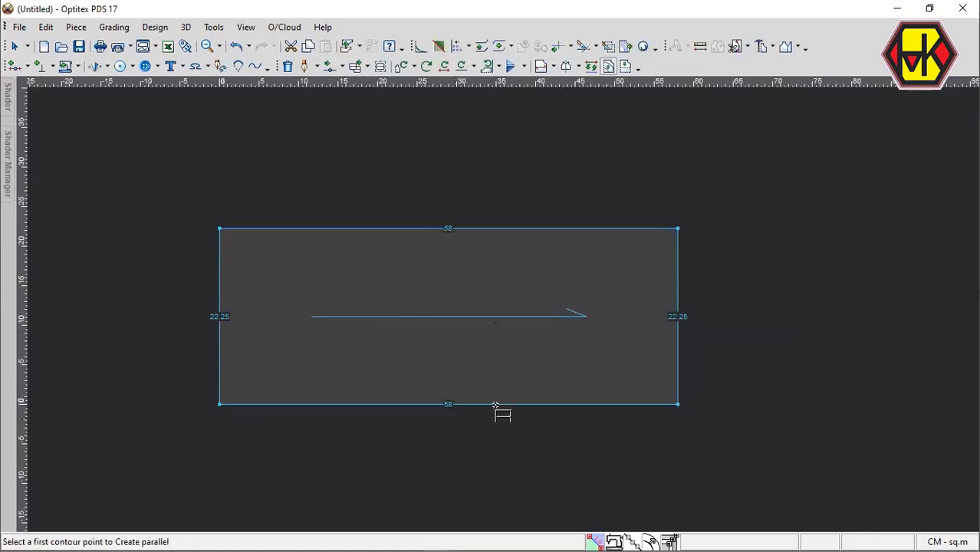
left_click(305, 66)
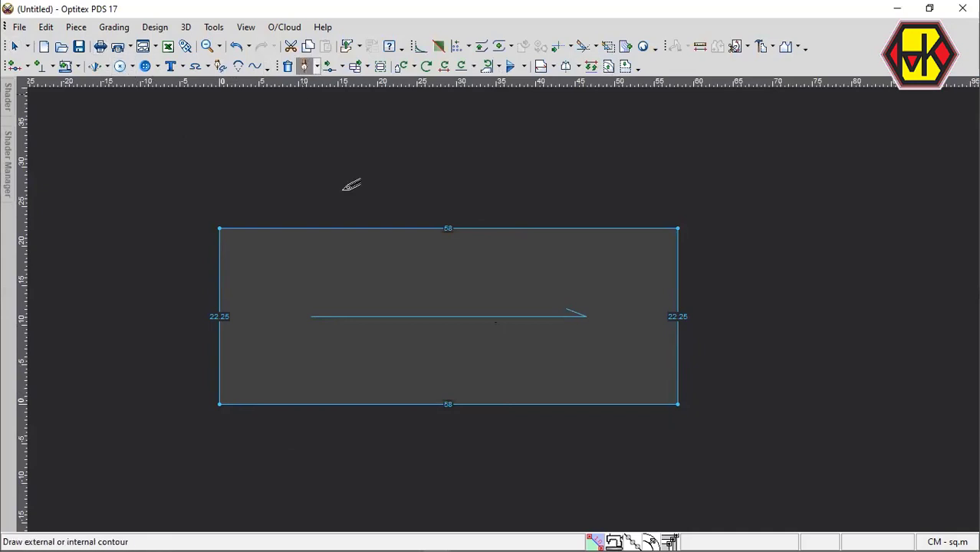
left_click(678, 389)
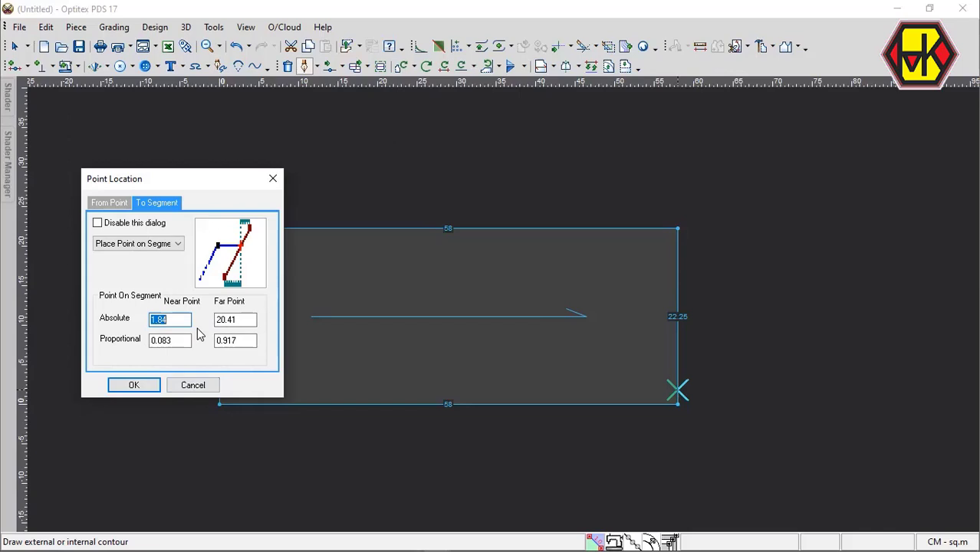
type("7.125")
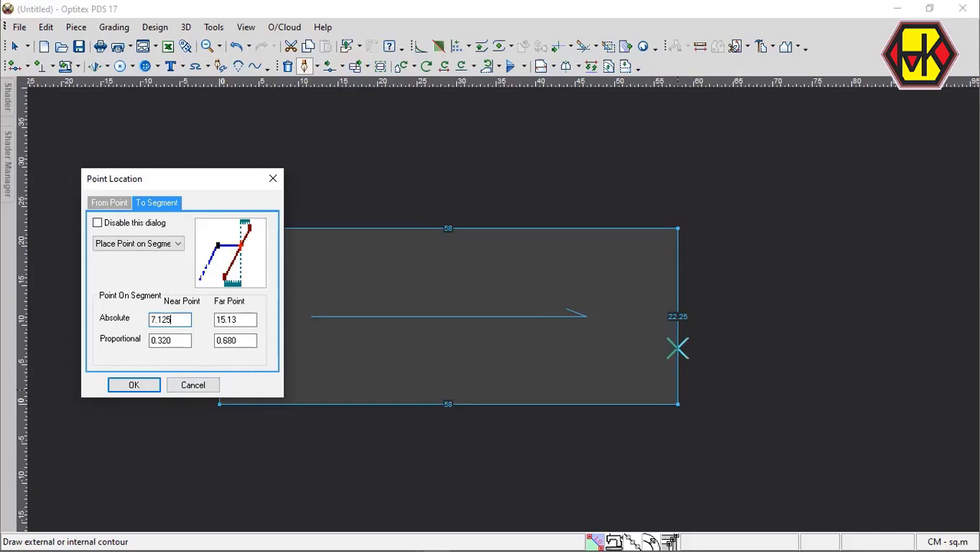
key("Return")
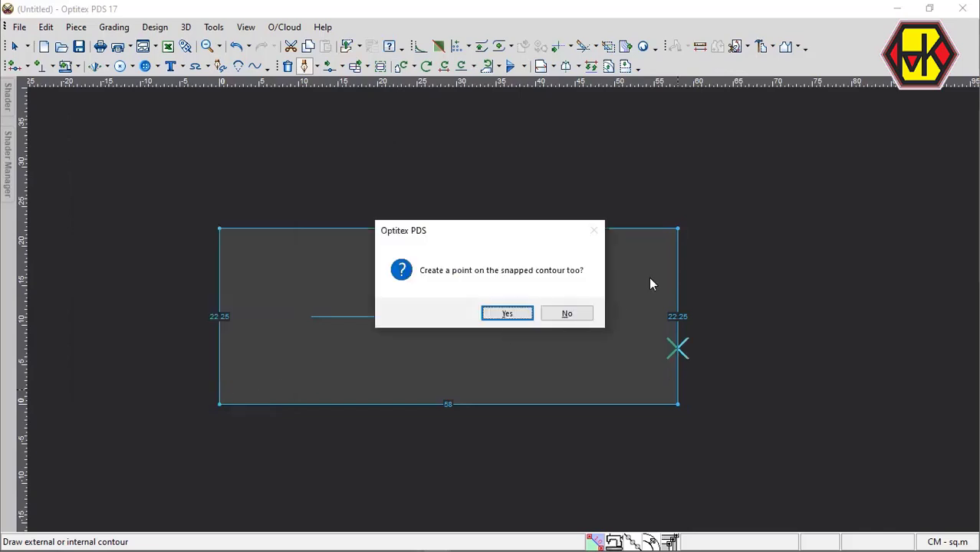
key("Return")
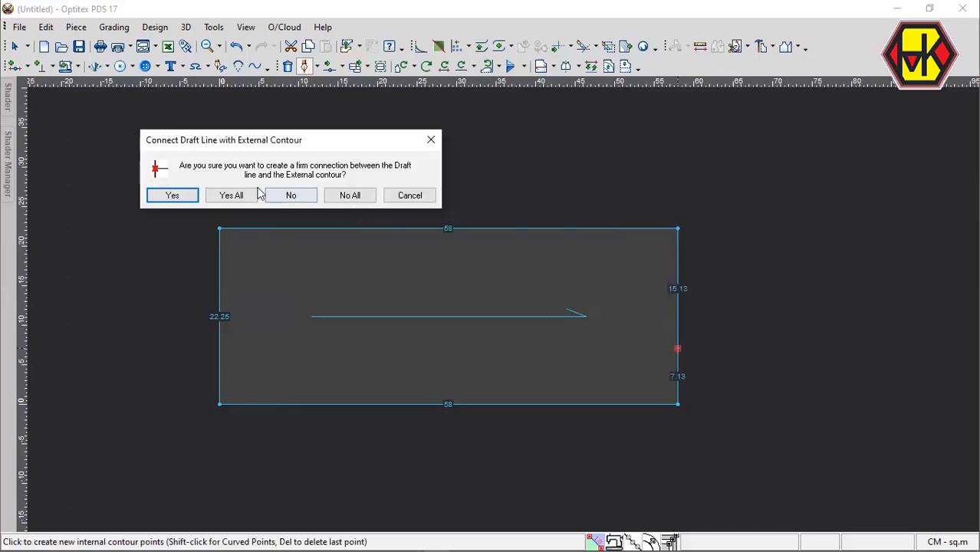
left_click(231, 196)
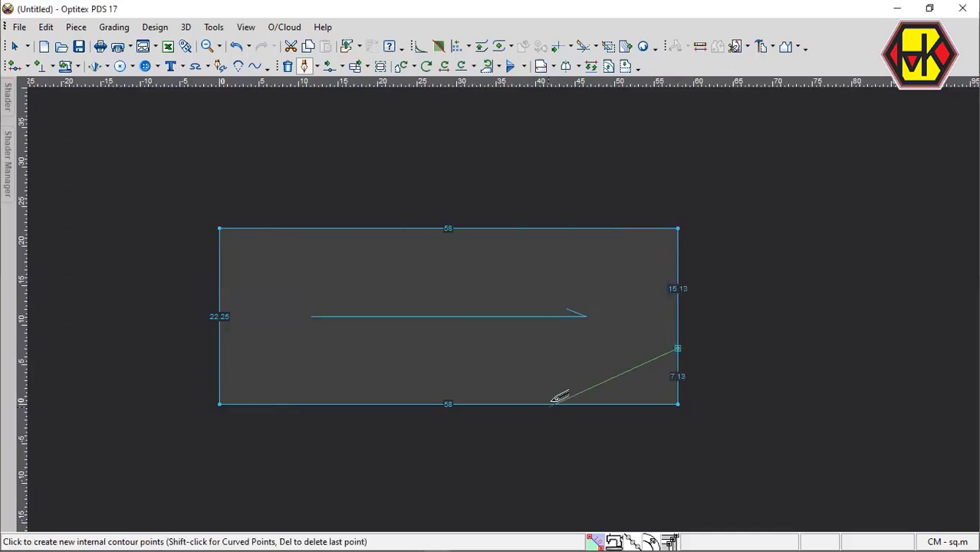
End the draft line on the bottom edge 2.75 cm from the lower right corner, adding a contour point, and finish drafting.
left_click(652, 411)
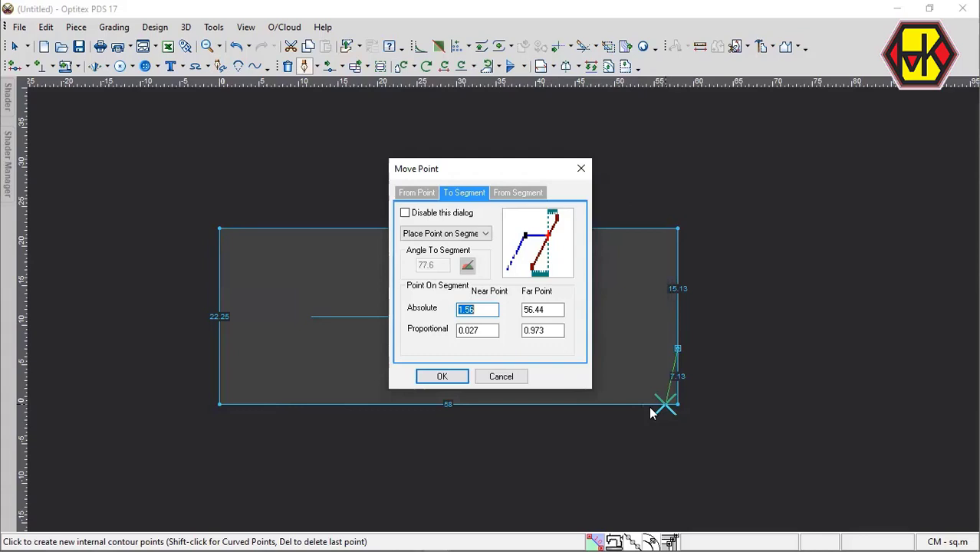
type("2")
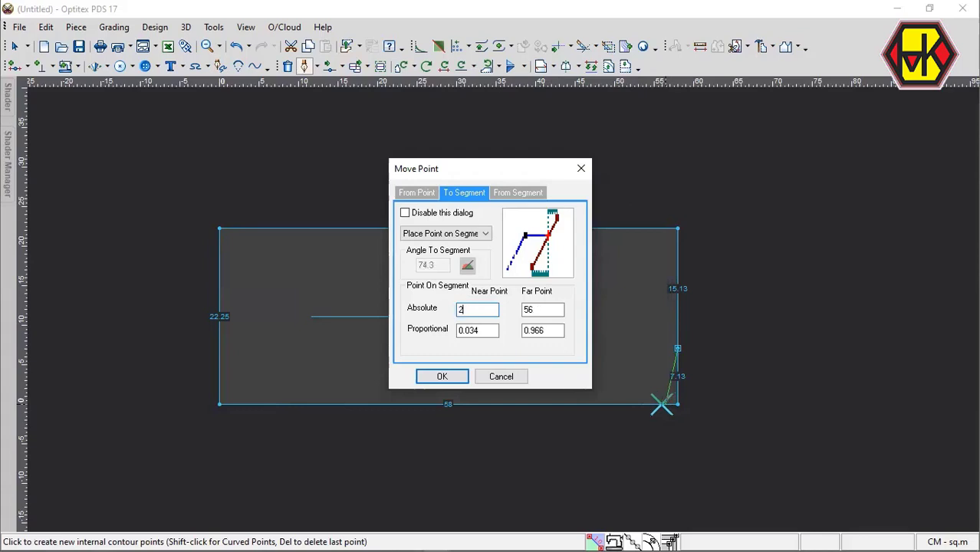
type(".75")
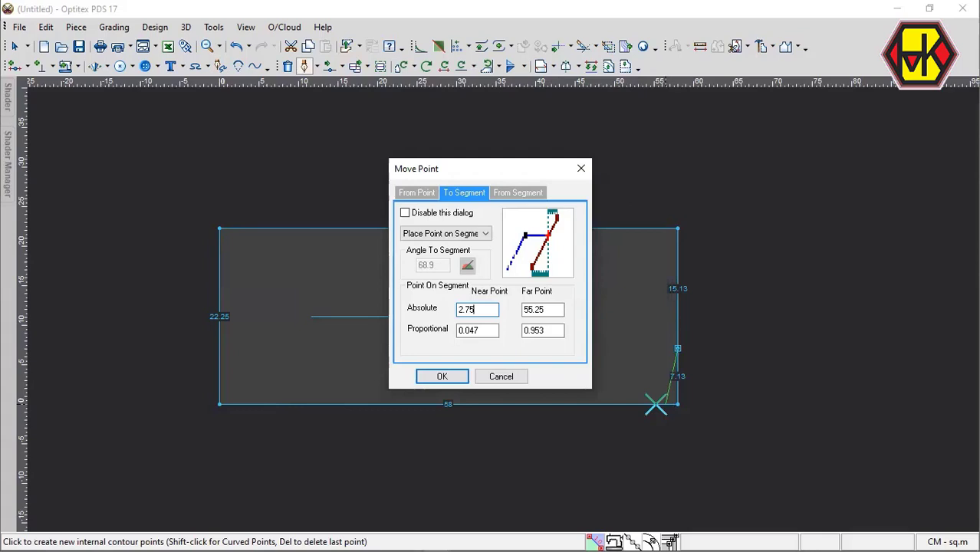
key("Return")
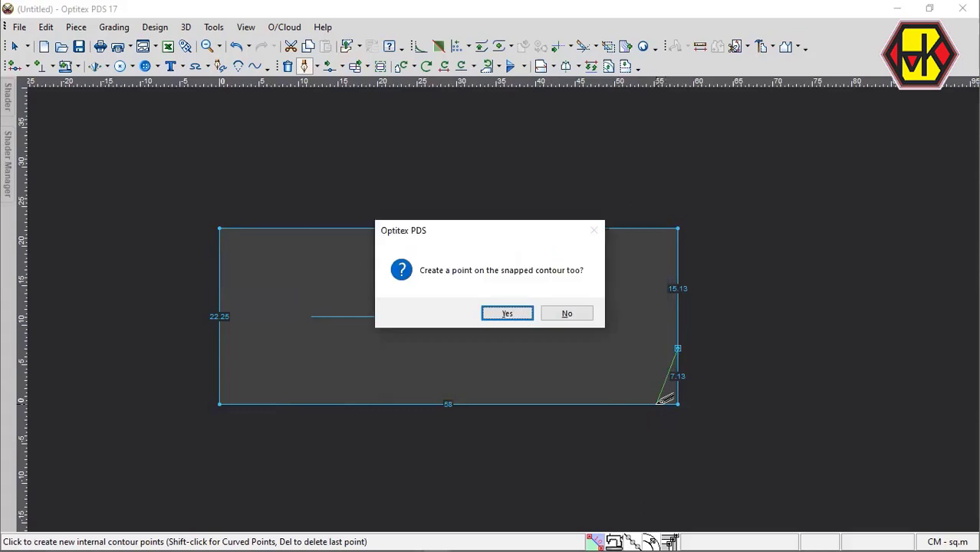
key("Return")
right_click(648, 374)
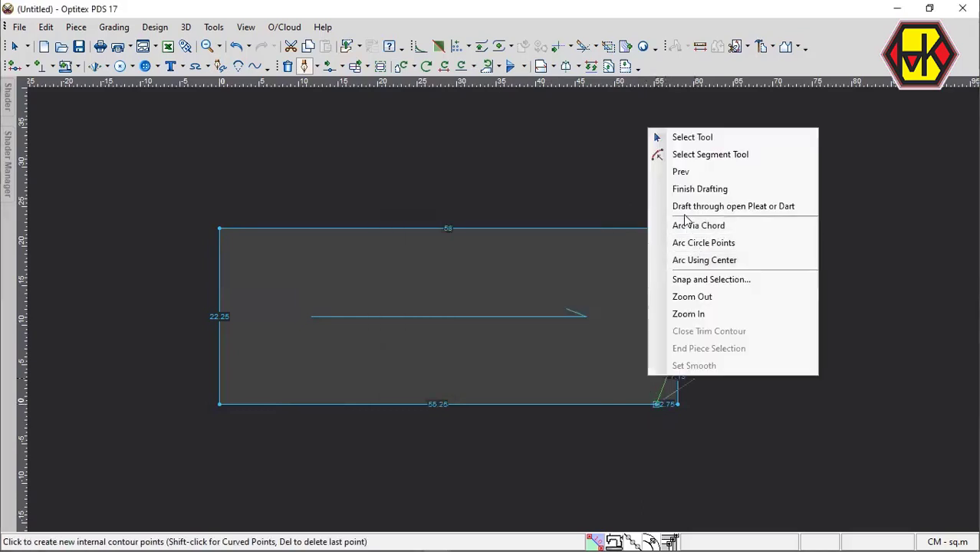
left_click(696, 194)
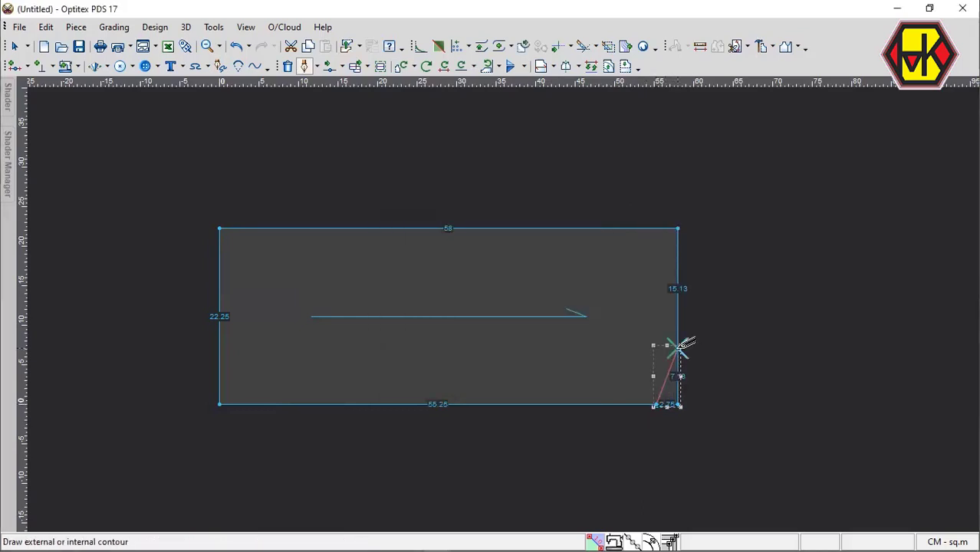
Draft a second line from the same right-edge point to a new bottom-edge point 5 cm beyond the first line's end.
left_click(678, 349)
key("Return")
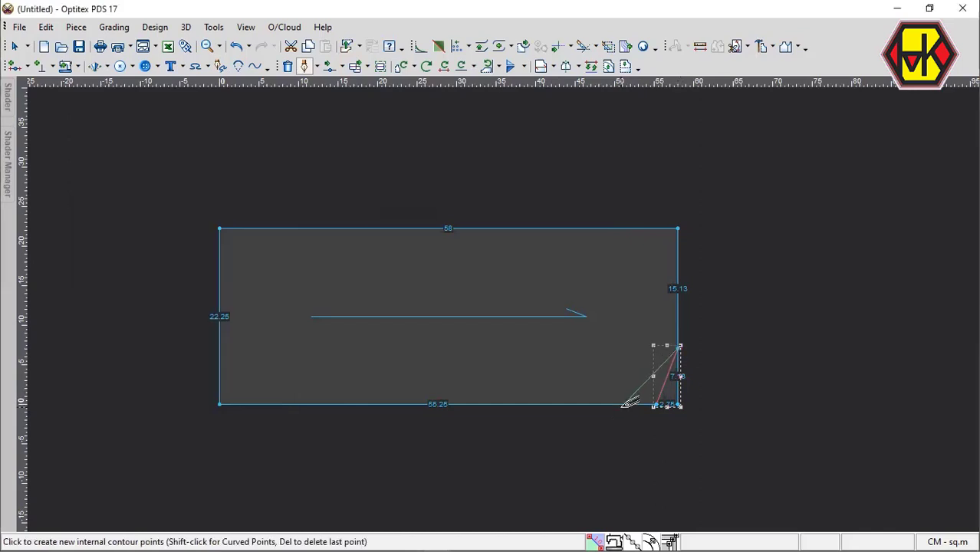
left_click(620, 406)
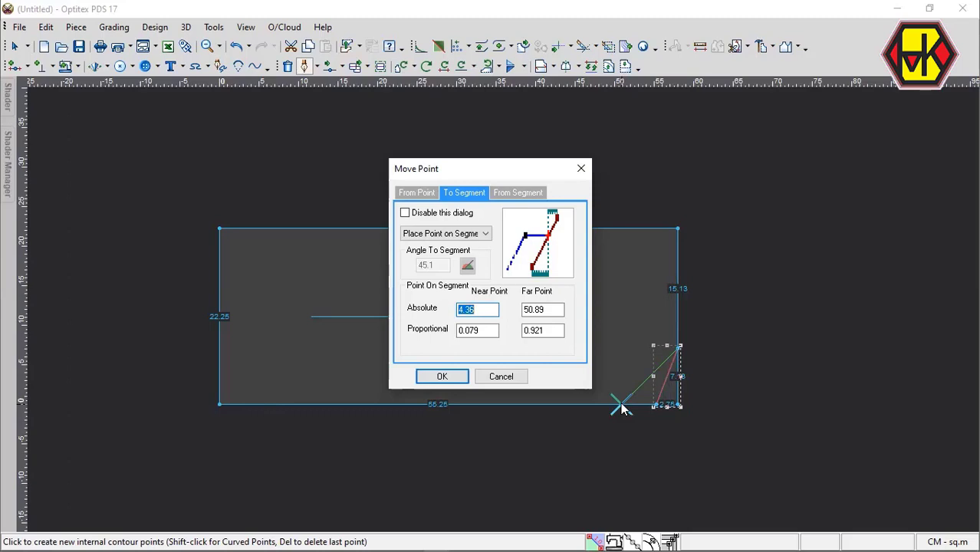
type("5")
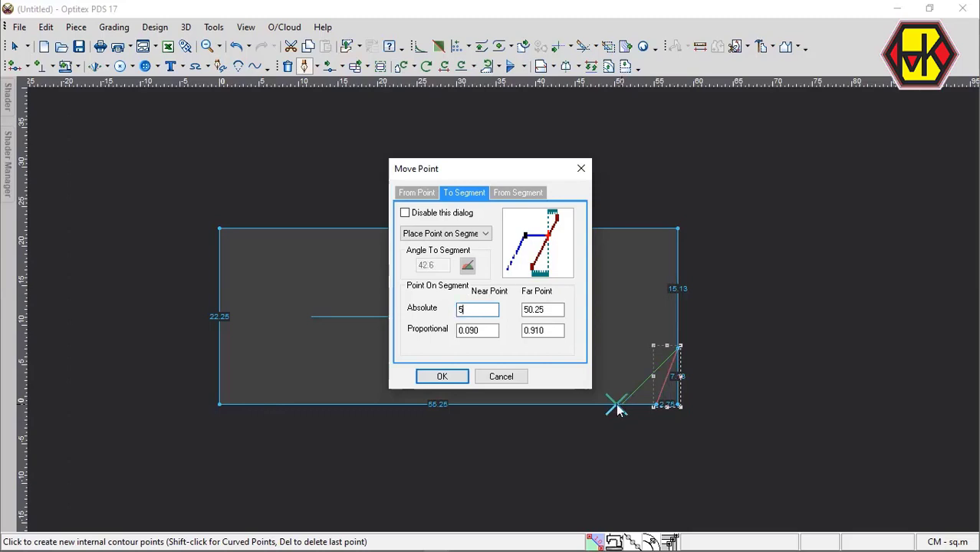
key("Return")
key("Return")
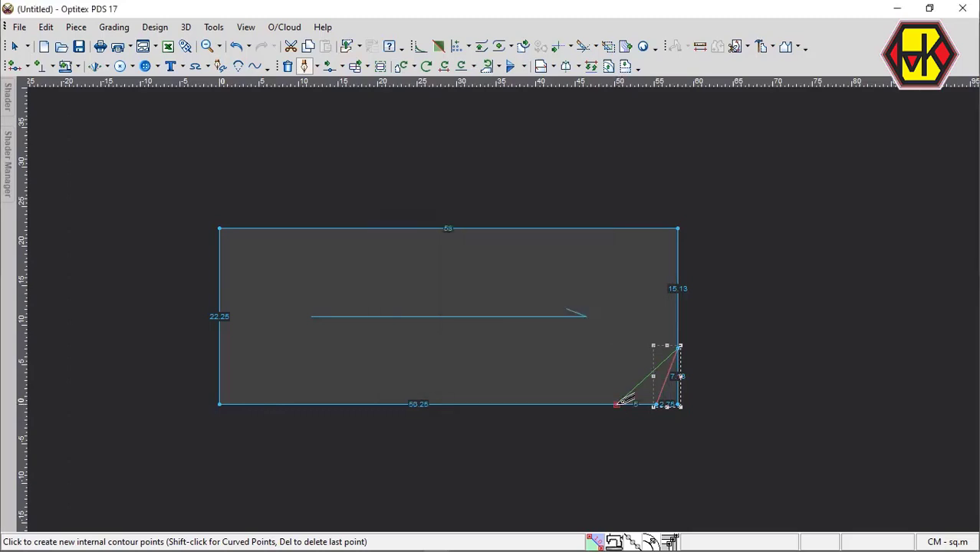
right_click(609, 340)
left_click(652, 104)
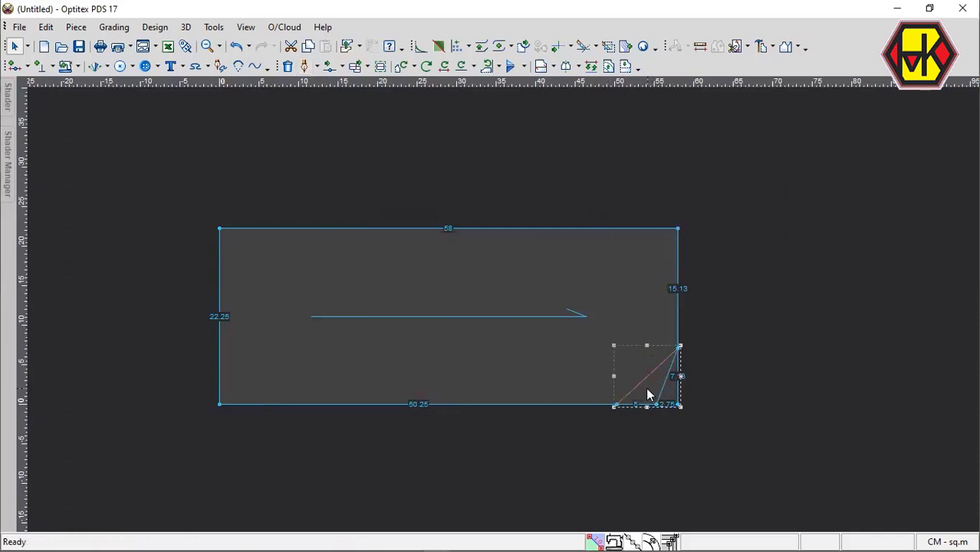
Examine the point properties at both ends of the longer corner draft line.
scroll(646, 389, "up", 3)
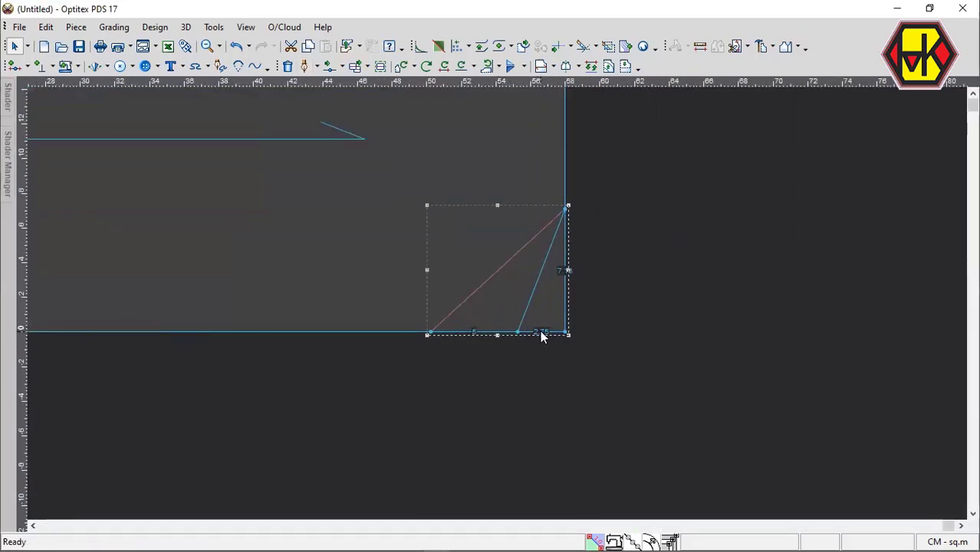
scroll(524, 346, "down", 3)
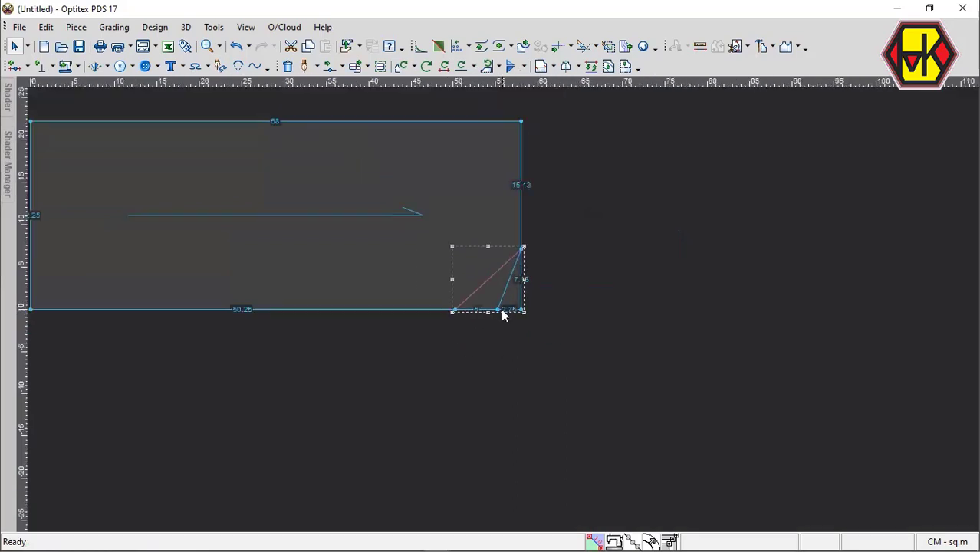
scroll(503, 311, "up", 2)
left_click(493, 304)
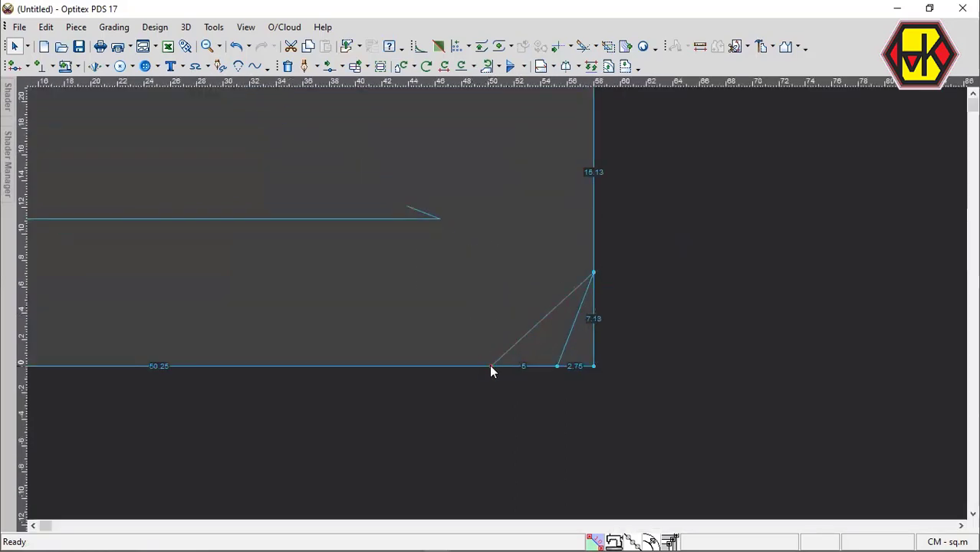
double_click(492, 367)
left_click(492, 366)
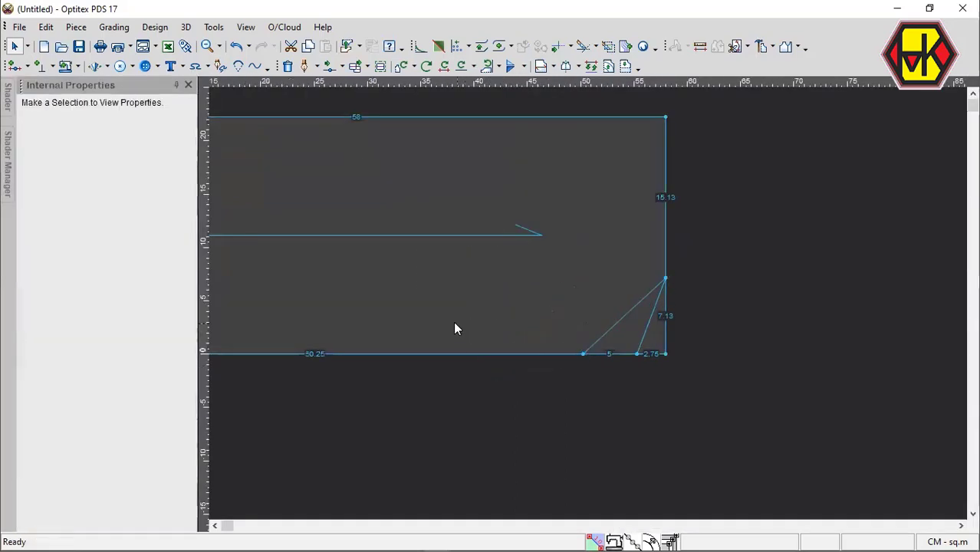
left_click(583, 355)
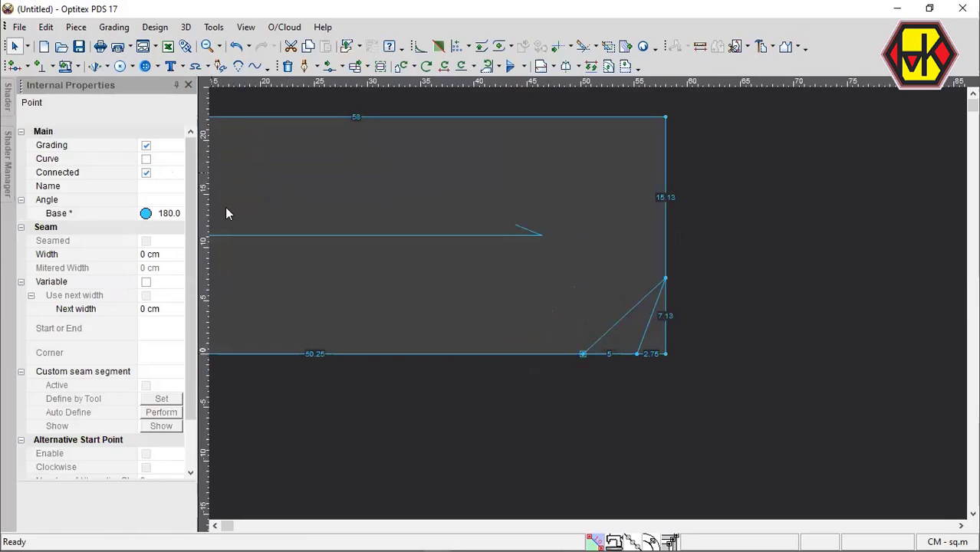
left_click(666, 278)
left_click(188, 84)
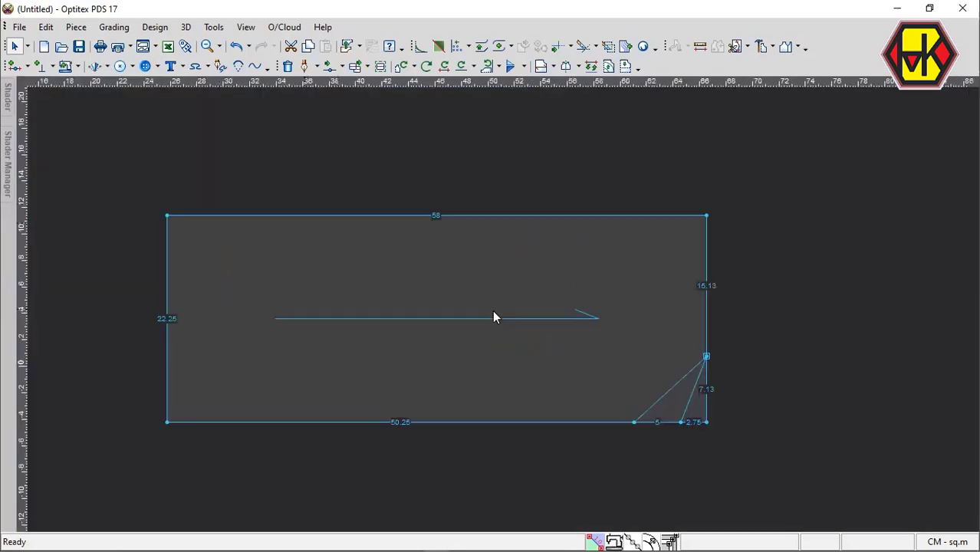
Create a line parallel to the piece's left edge at a distance of 25 cm, adding points on the contour.
scroll(494, 317, "down", 2)
left_click(608, 66)
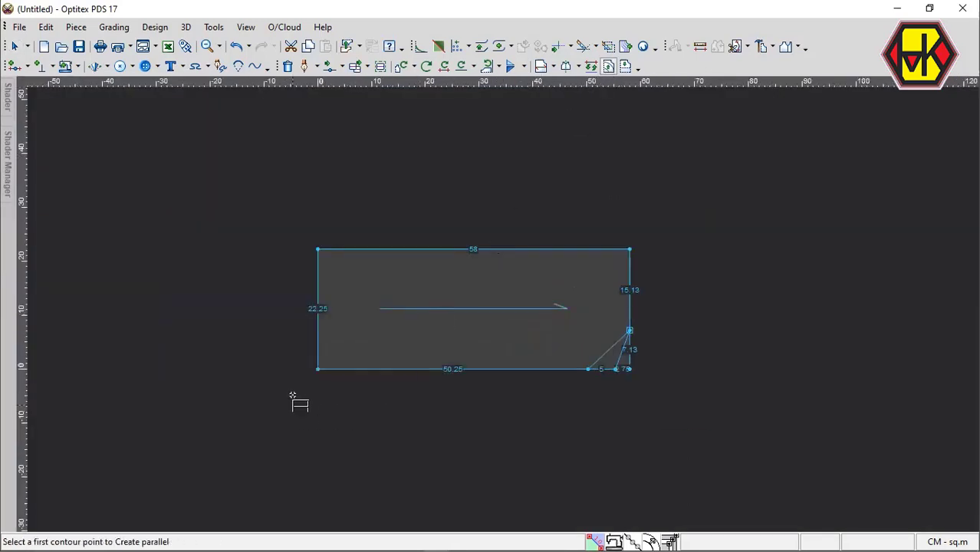
left_click(317, 369)
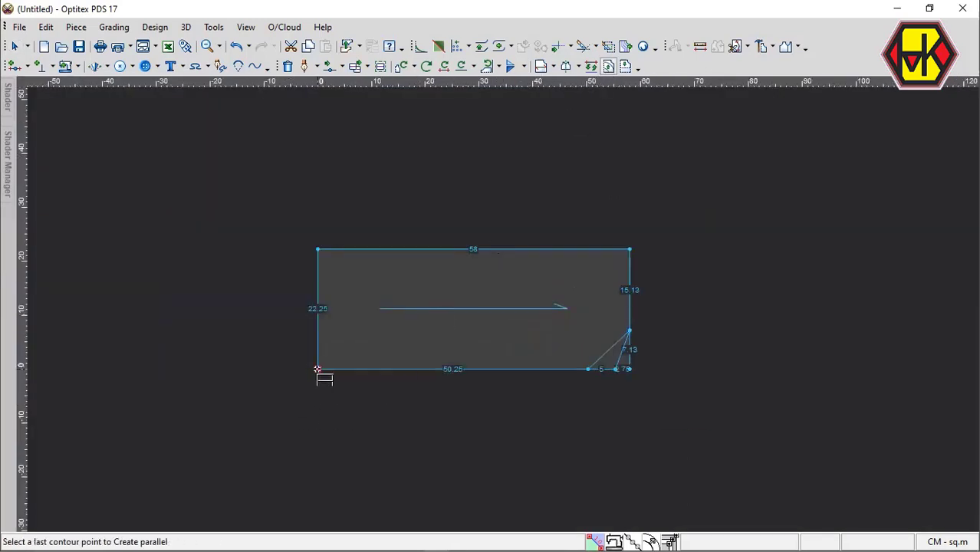
left_click(318, 249)
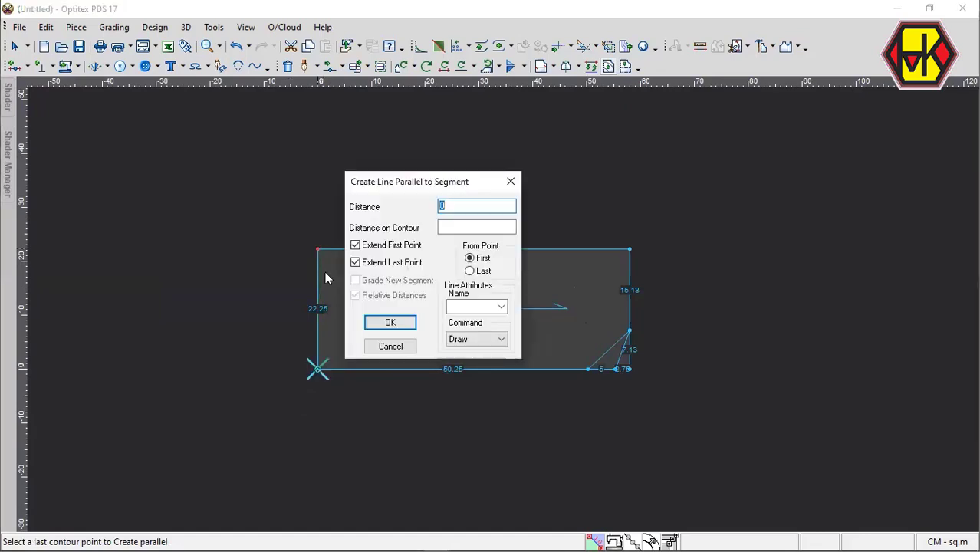
type("25")
key("Return")
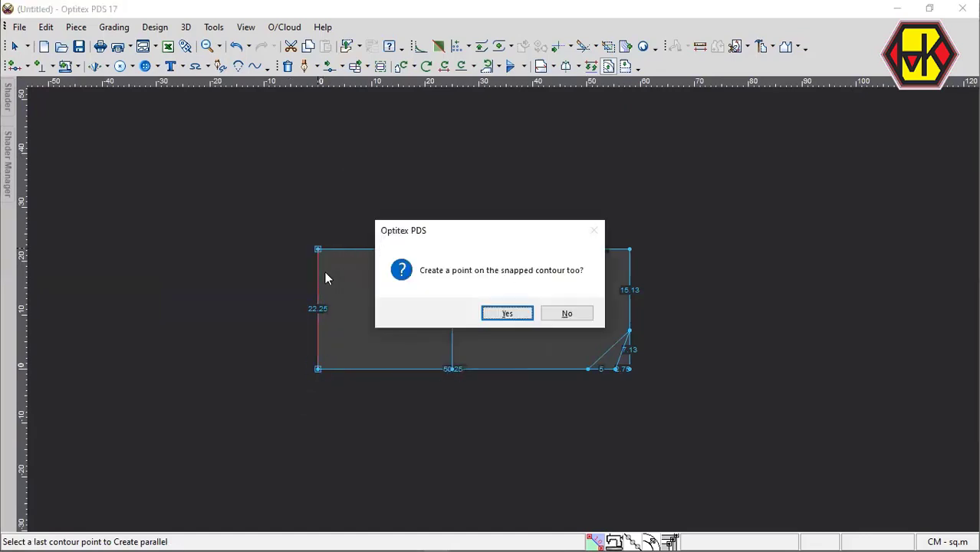
key("Return")
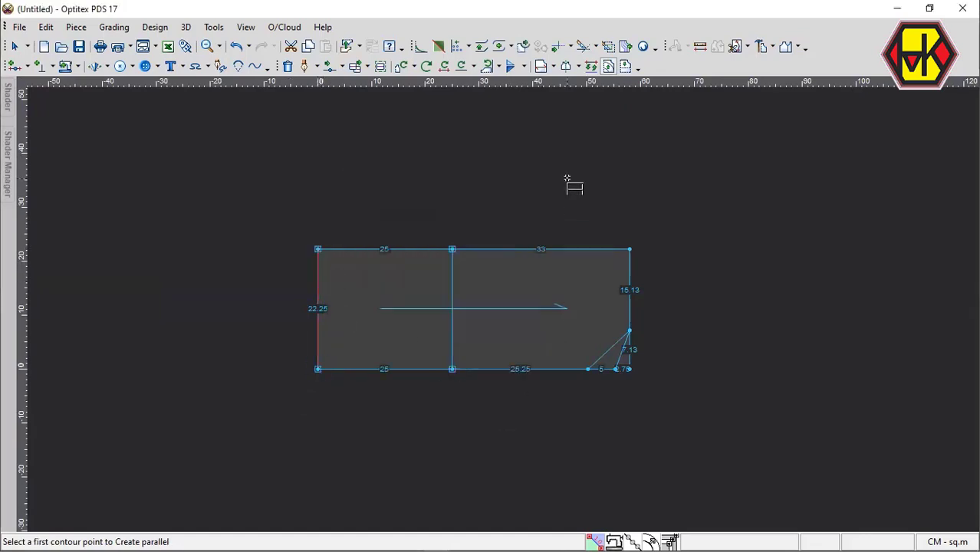
key("Escape")
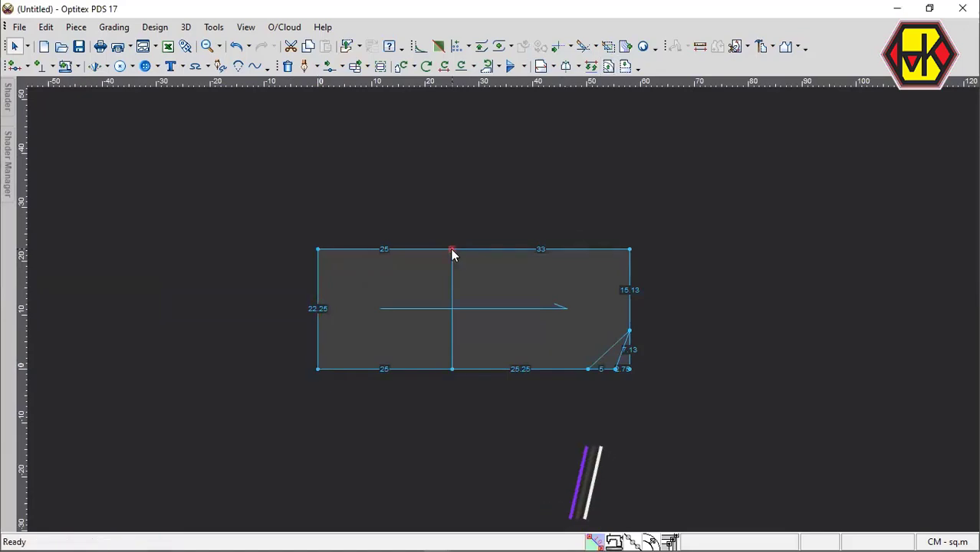
Inspect the point properties at the parallel line's upper end and undo the parallel line.
double_click(451, 250)
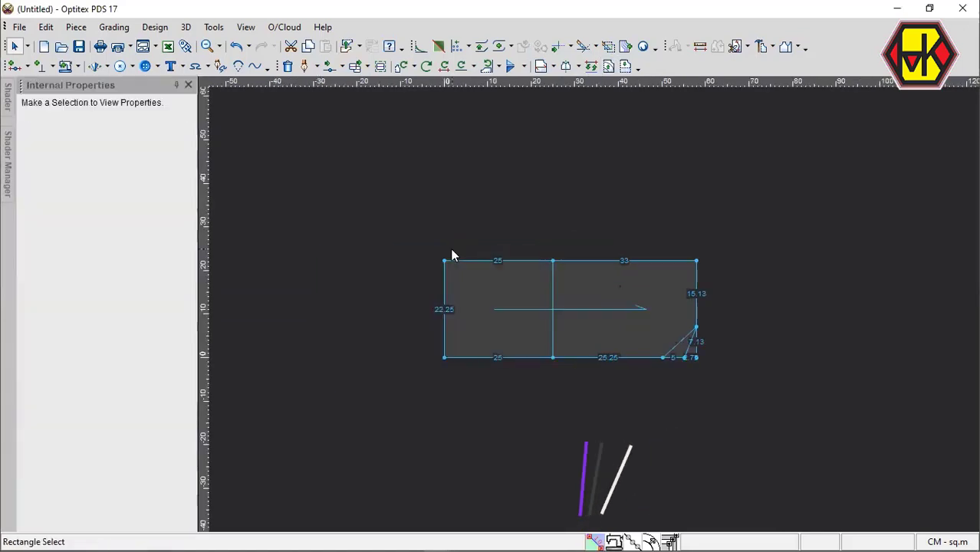
left_click(553, 261)
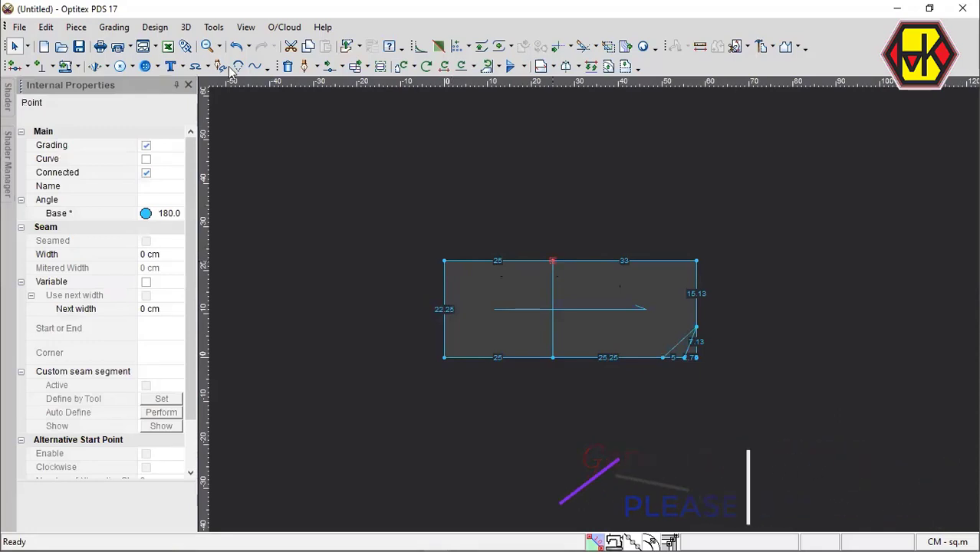
left_click(188, 85)
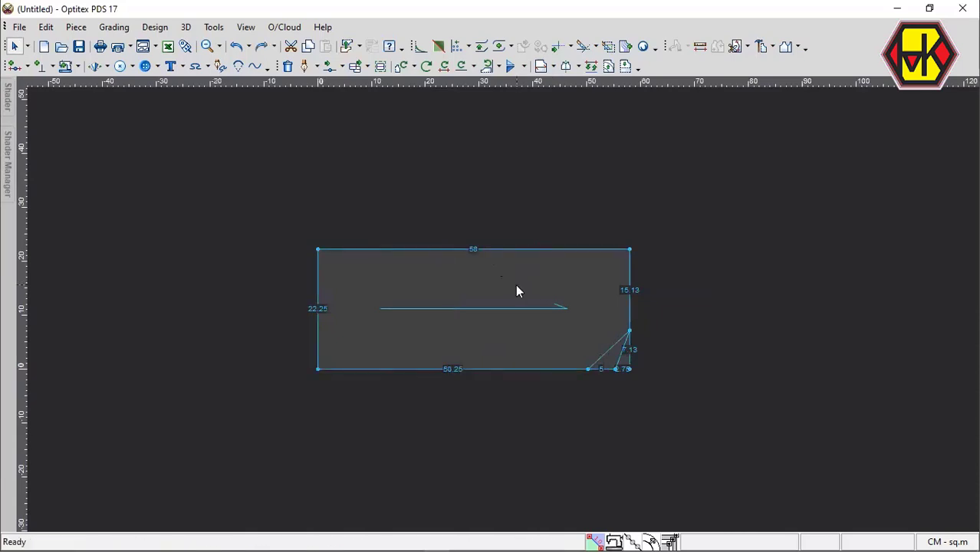
Check the available options for setting point connections in the Draft preferences, leaving them as they are.
key("F11")
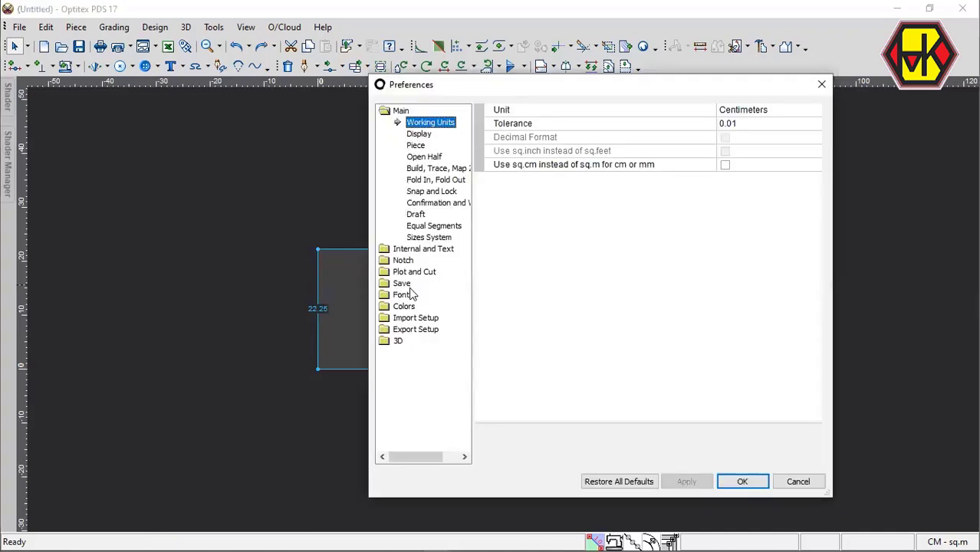
left_click(418, 214)
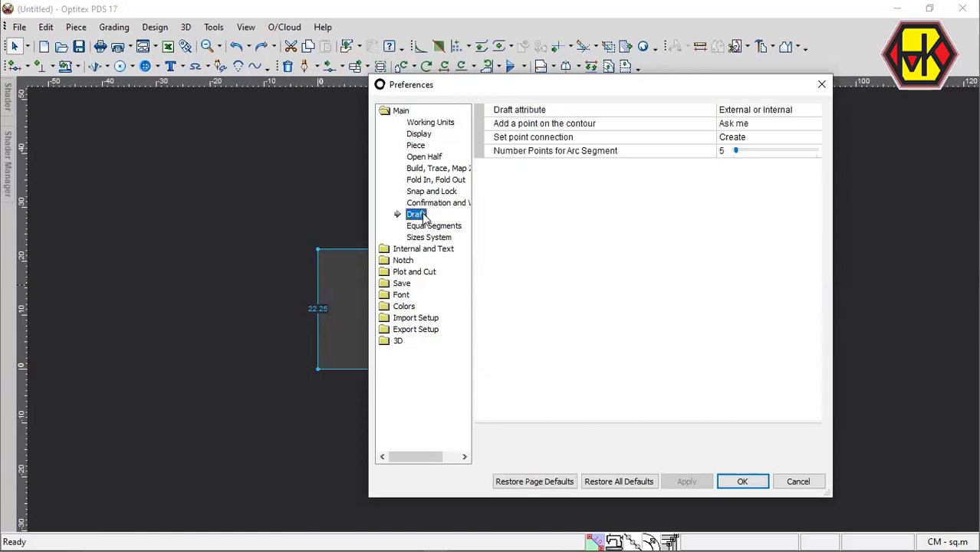
left_click(762, 145)
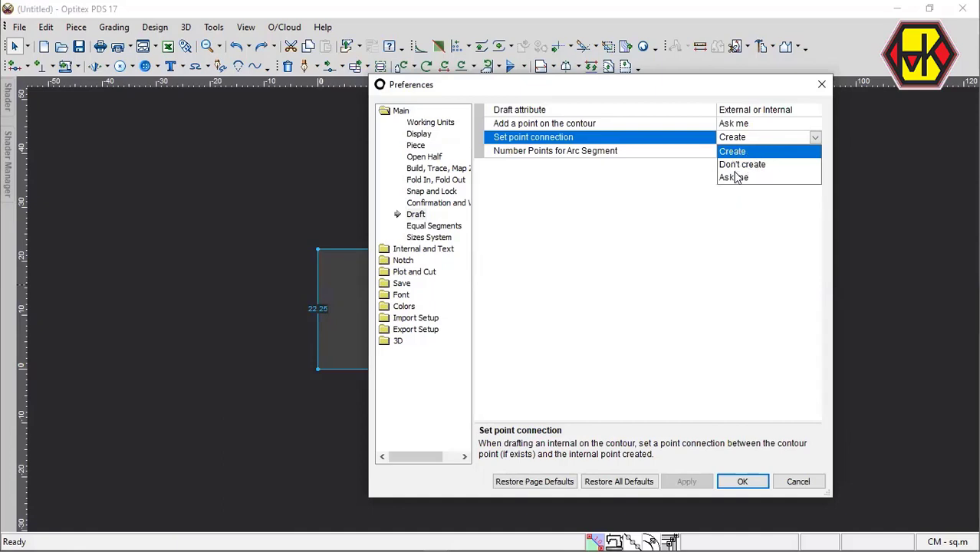
left_click(629, 240)
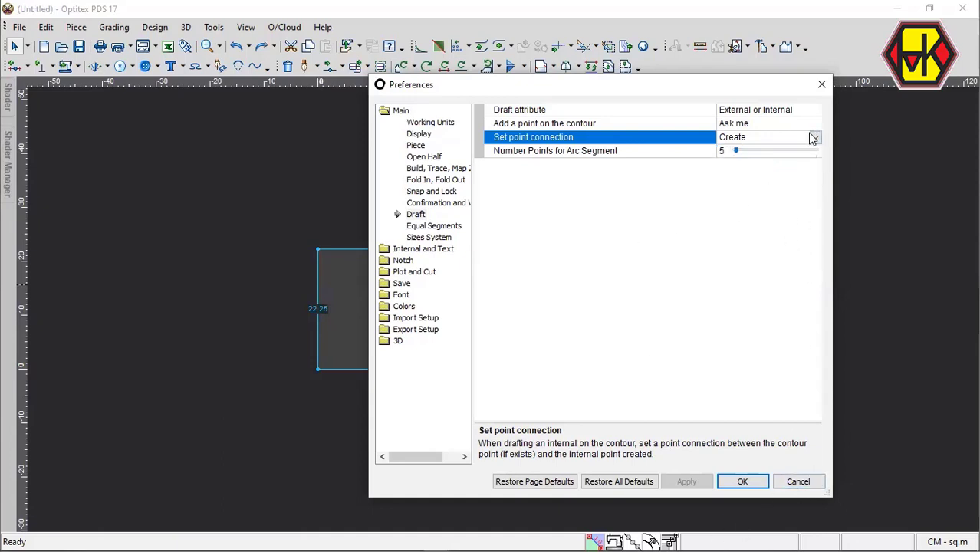
left_click(798, 481)
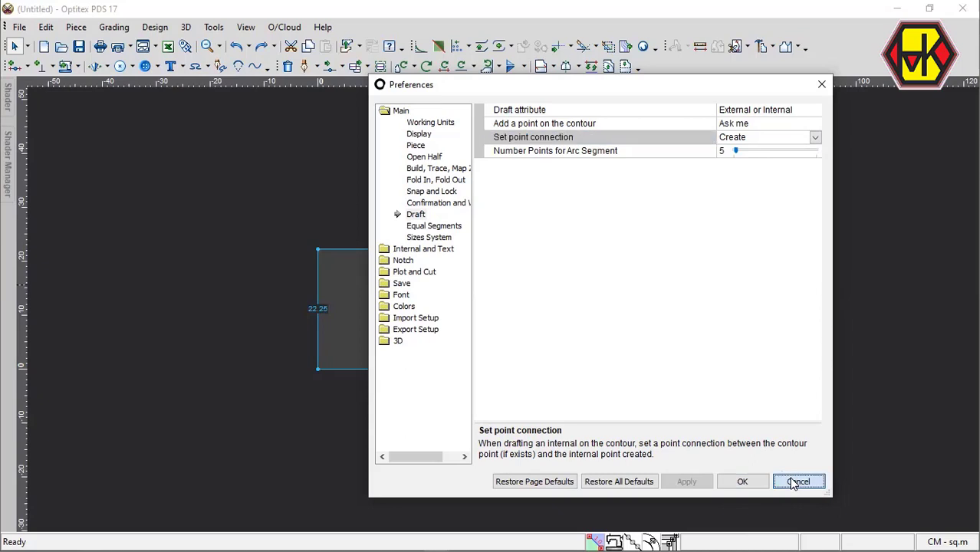
Place vertical guide lines through the bottom-edge endpoints of the two corner draft lines.
scroll(506, 312, "down", 1)
scroll(499, 309, "up", 5)
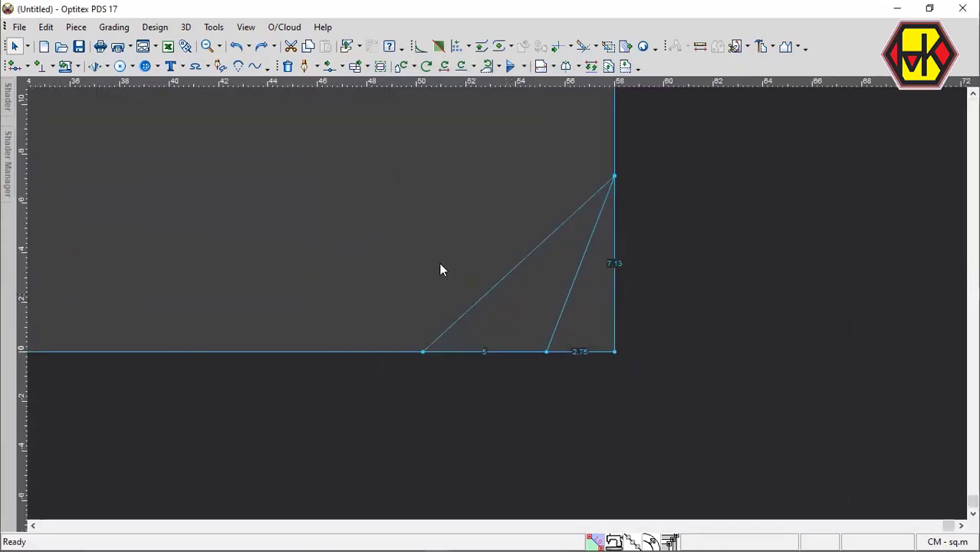
left_click_drag(29, 258, 546, 355)
left_click_drag(29, 269, 424, 435)
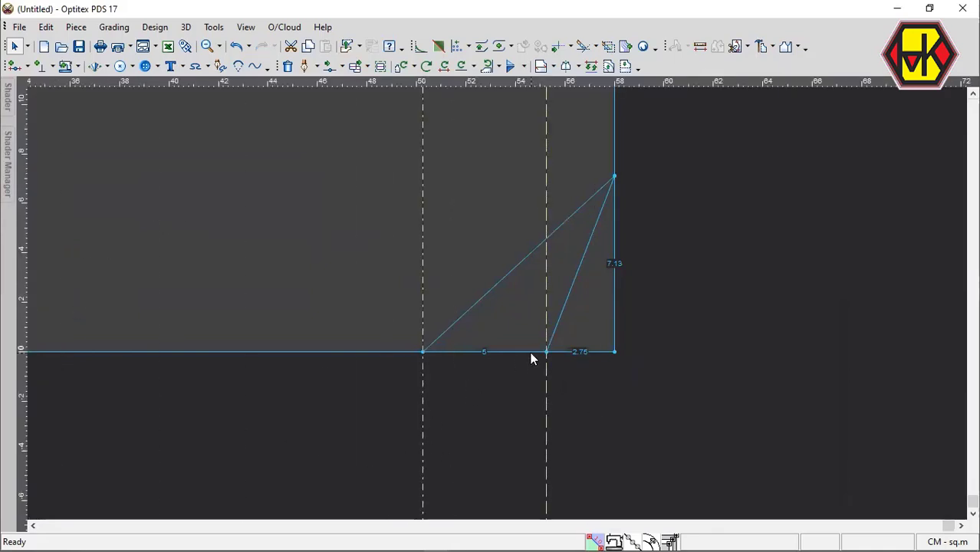
Move the middle of the shorter corner line proportionally onto the vertical guide line, snapped with zero offset.
key("m")
scroll(562, 315, "up", 2)
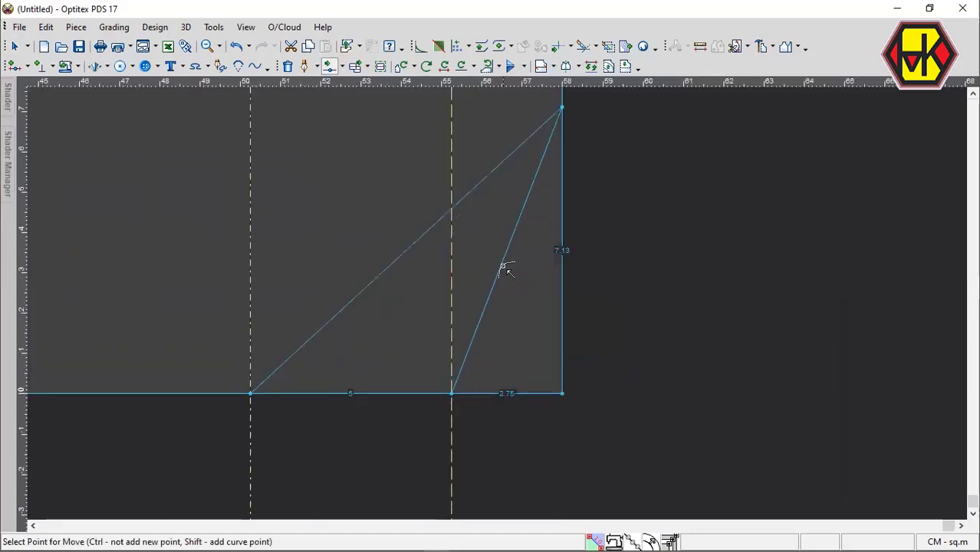
left_click_drag(502, 267, 453, 256)
left_click(452, 256)
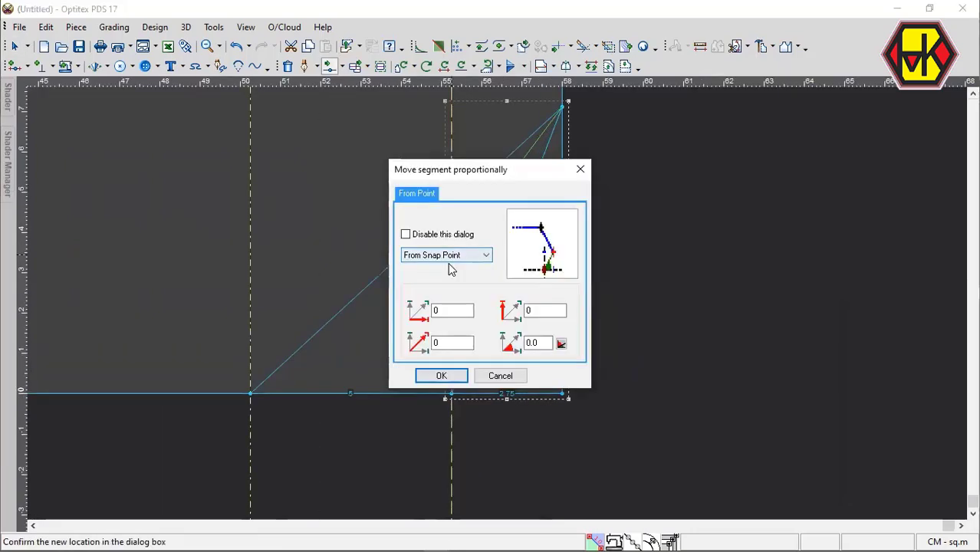
key("Return")
left_click(514, 171)
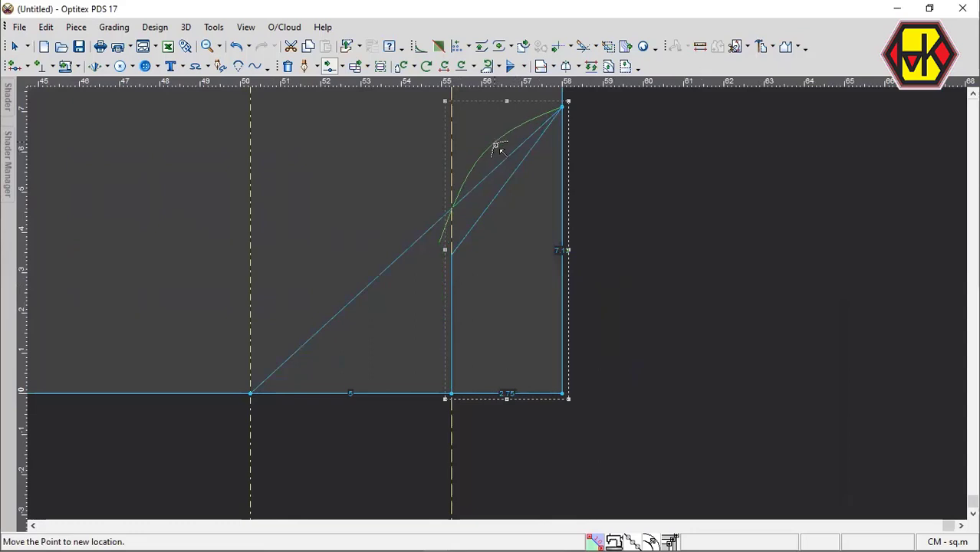
left_click(502, 153)
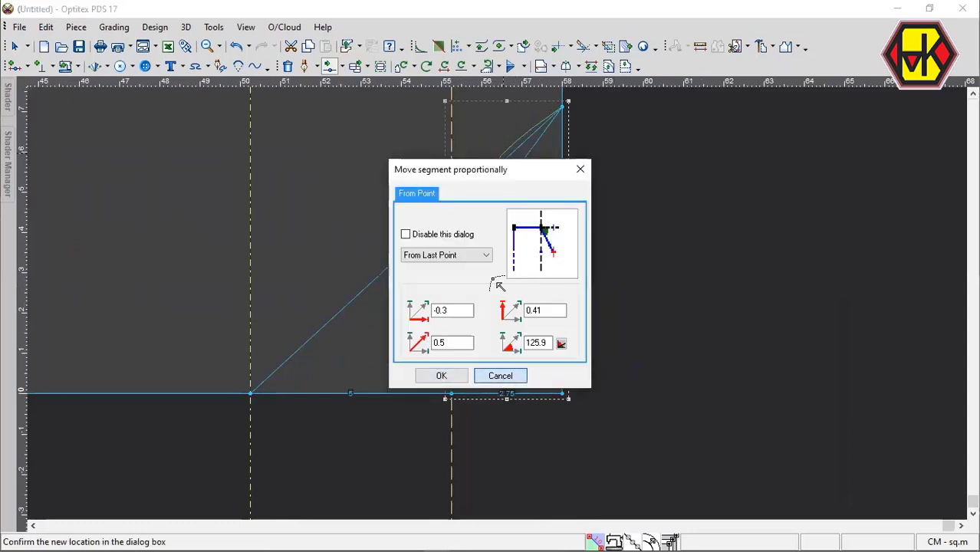
key("Return")
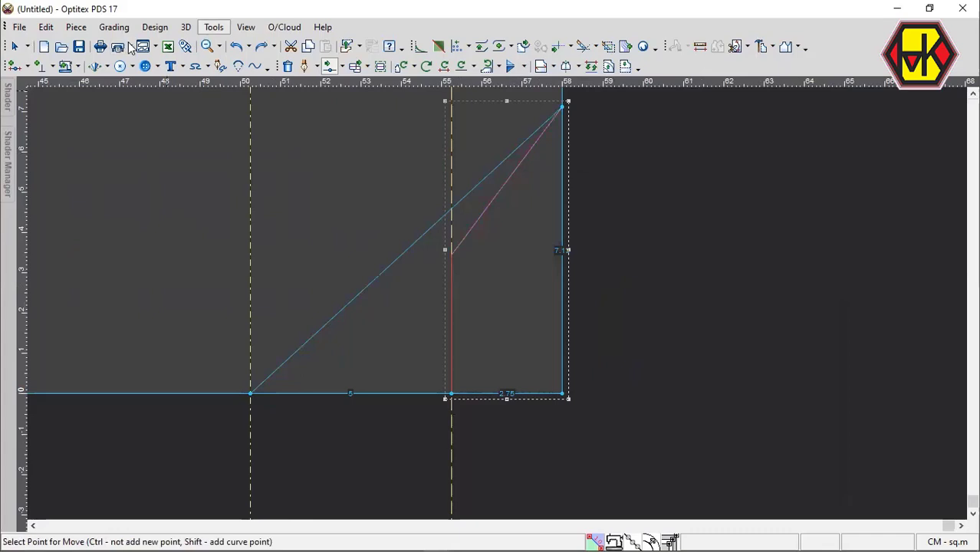
Set the Draft preference "Set point connection" to Ask me.
left_click(239, 30)
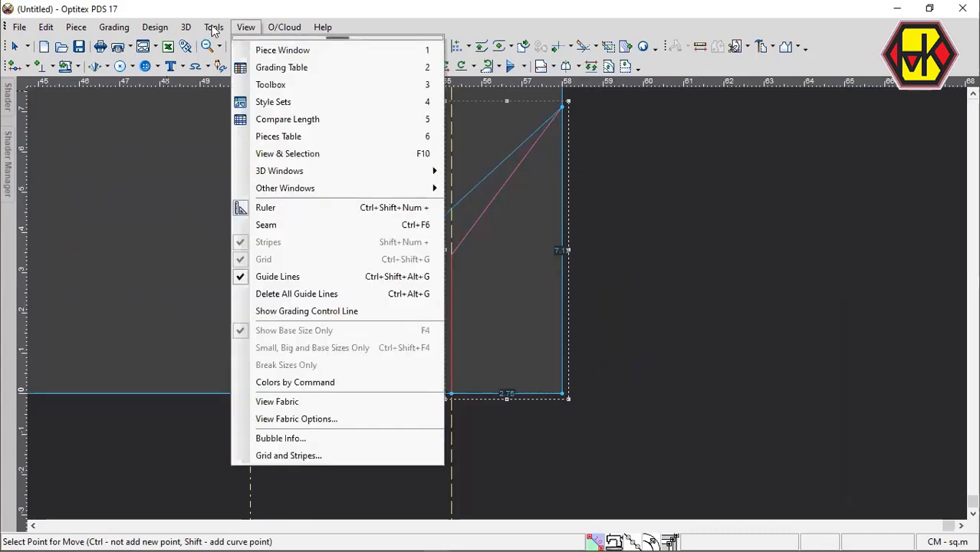
mouse_move(214, 30)
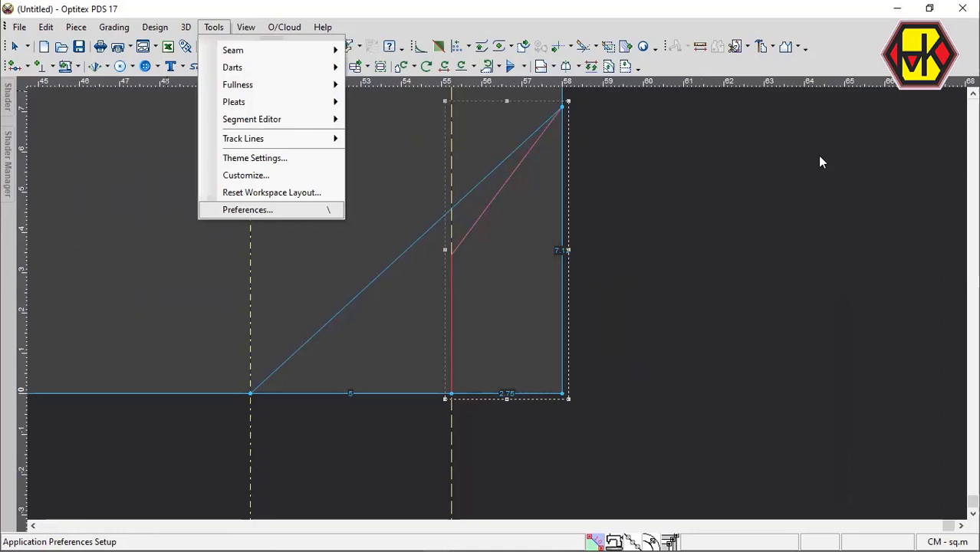
left_click(247, 212)
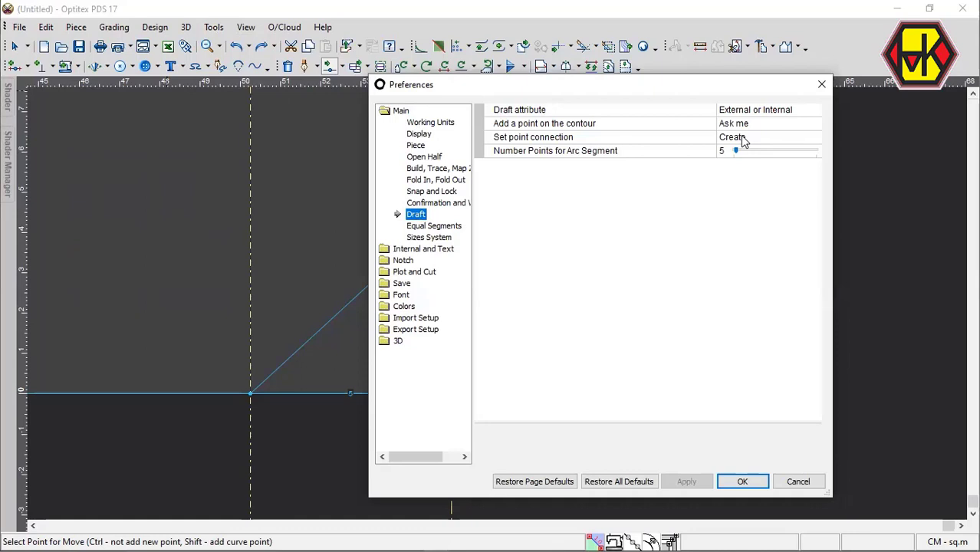
left_click(742, 139)
left_click(735, 178)
left_click(686, 481)
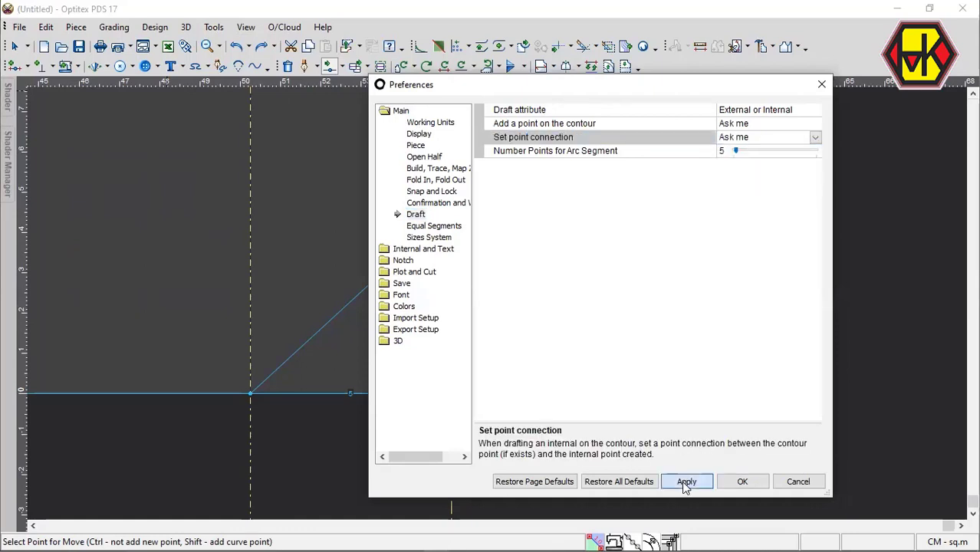
left_click(742, 481)
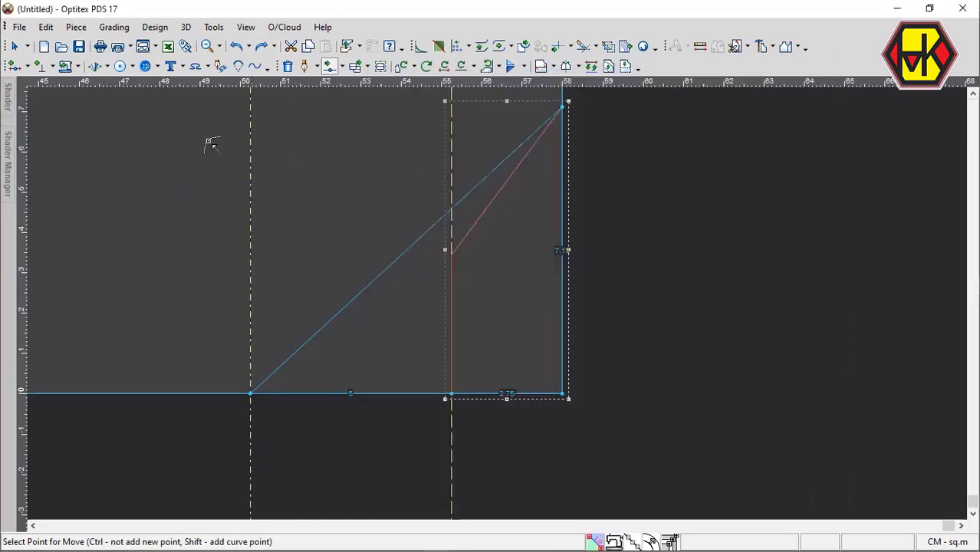
Turn on the display of non-grade internal points in the View & Selection attributes.
left_click(246, 28)
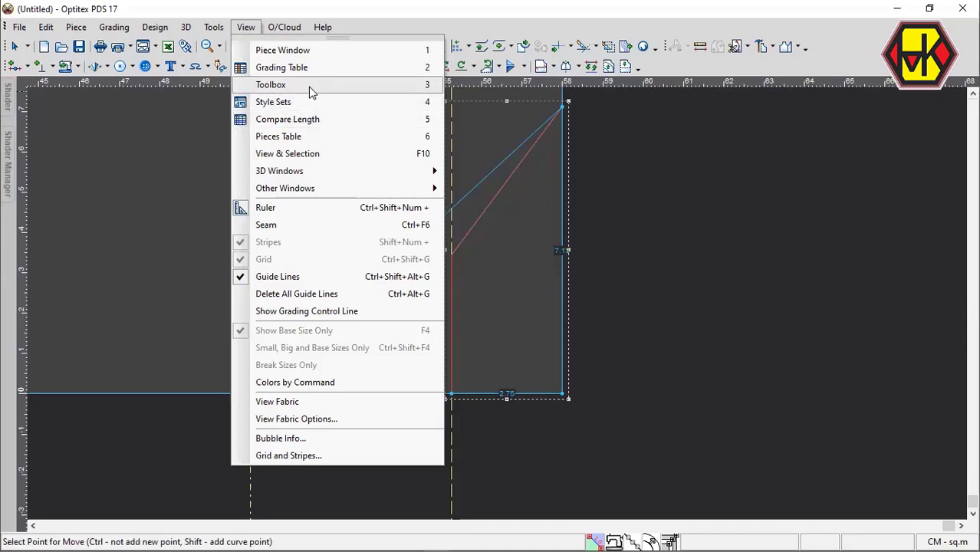
left_click(345, 158)
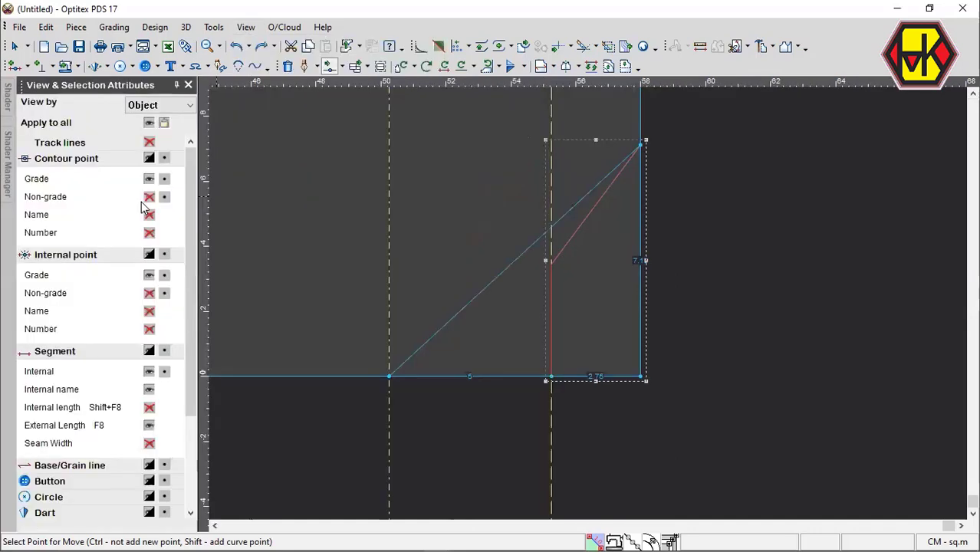
left_click(149, 294)
Curve the upper part of the shorter corner line by moving its midpoint about -0.77 cm horizontally and 0.54 cm vertically.
scroll(597, 215, "up", 1)
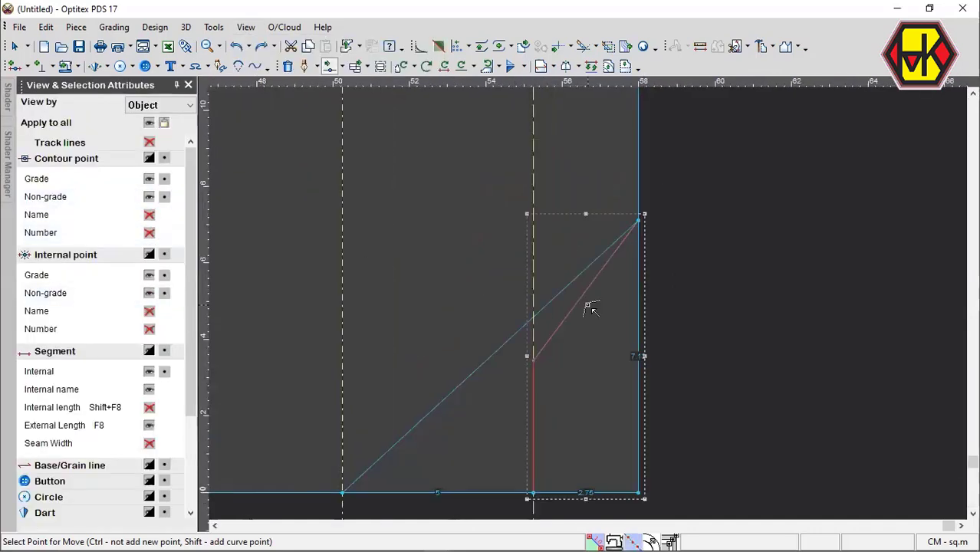
left_click(584, 296)
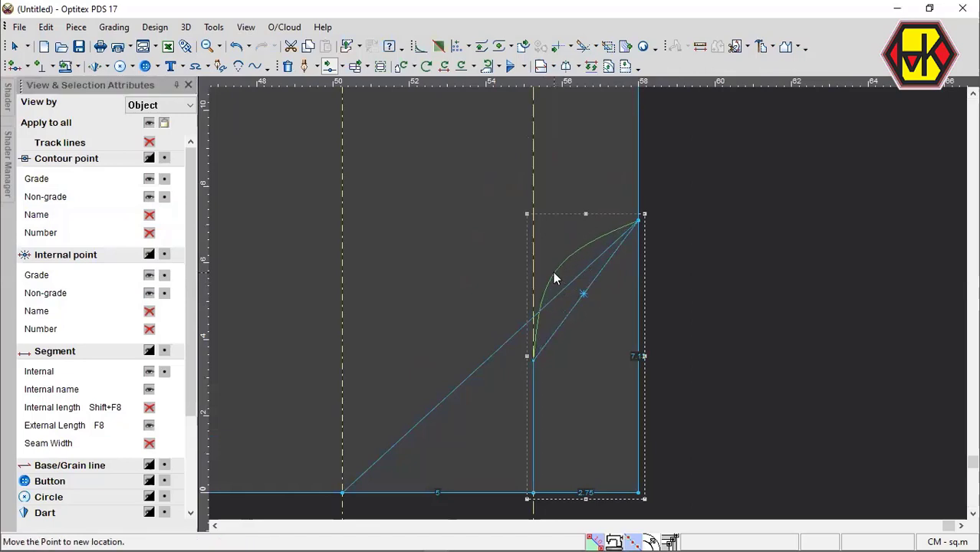
left_click(555, 278)
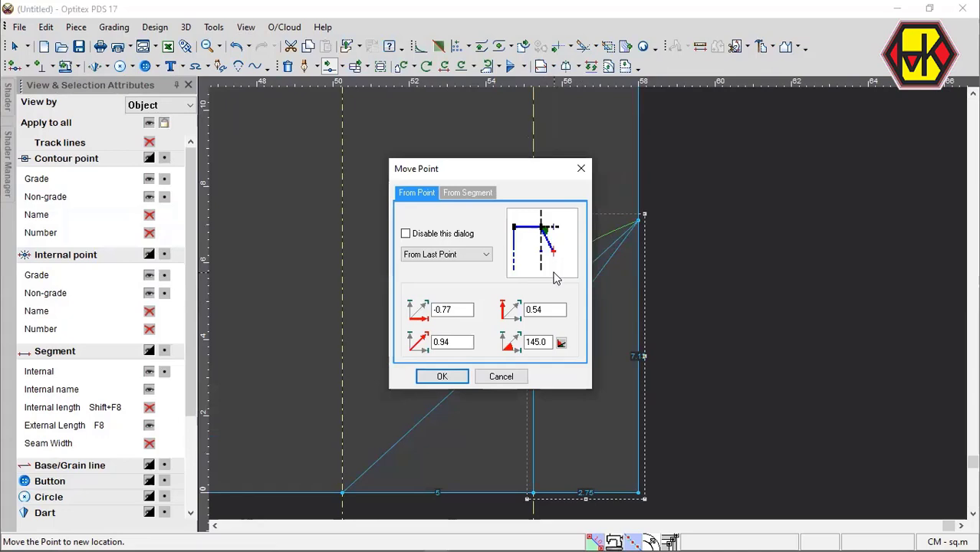
key("Return")
Curve the longer corner line by moving its midpoint about -3.77 cm horizontally and -0.51 cm vertically.
left_click(510, 339)
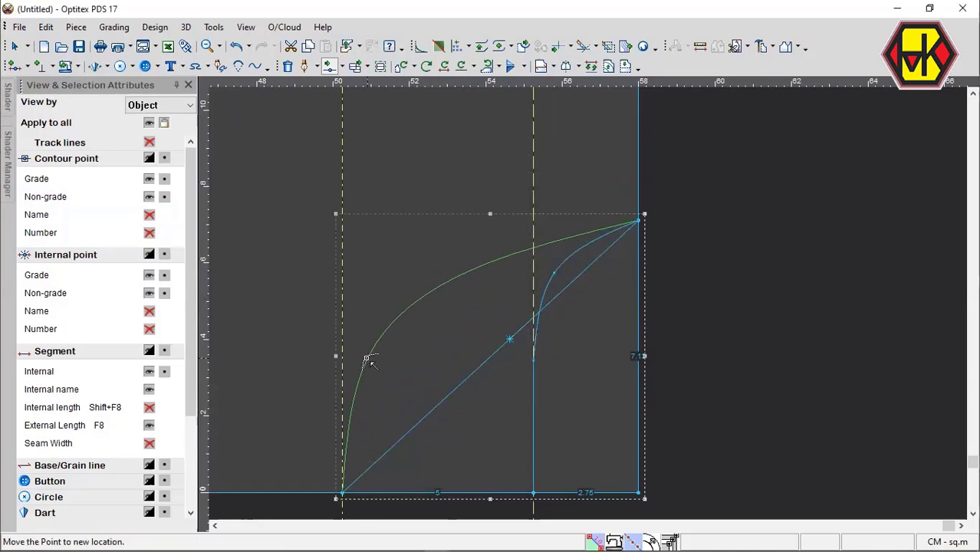
left_click(364, 357)
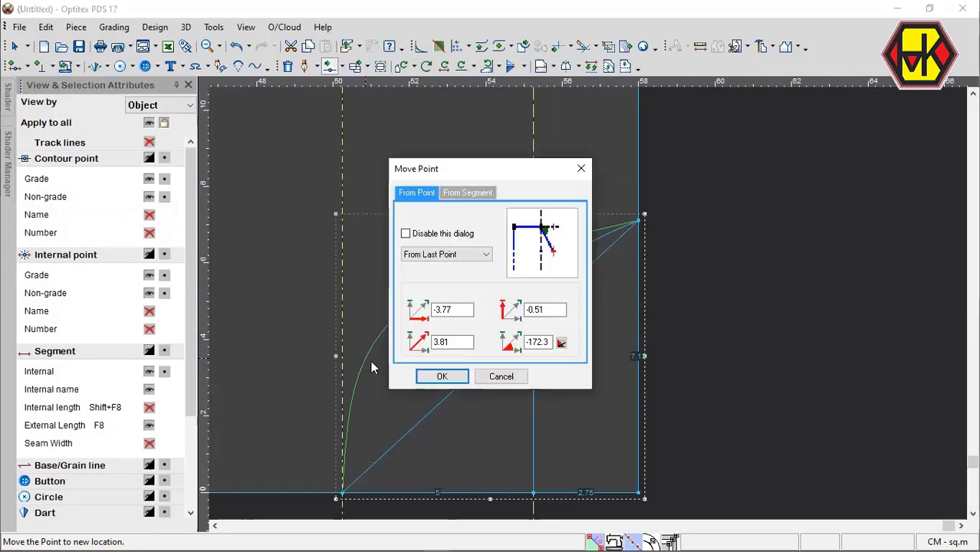
key("Return")
Refine the shorter corner curve by moving its curve point slightly upward.
scroll(664, 276, "up", 2)
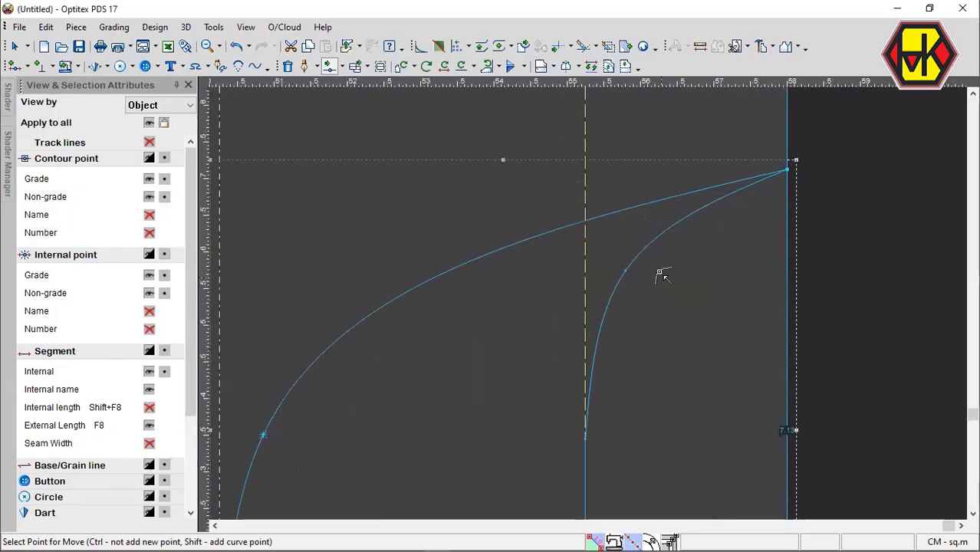
left_click(625, 271)
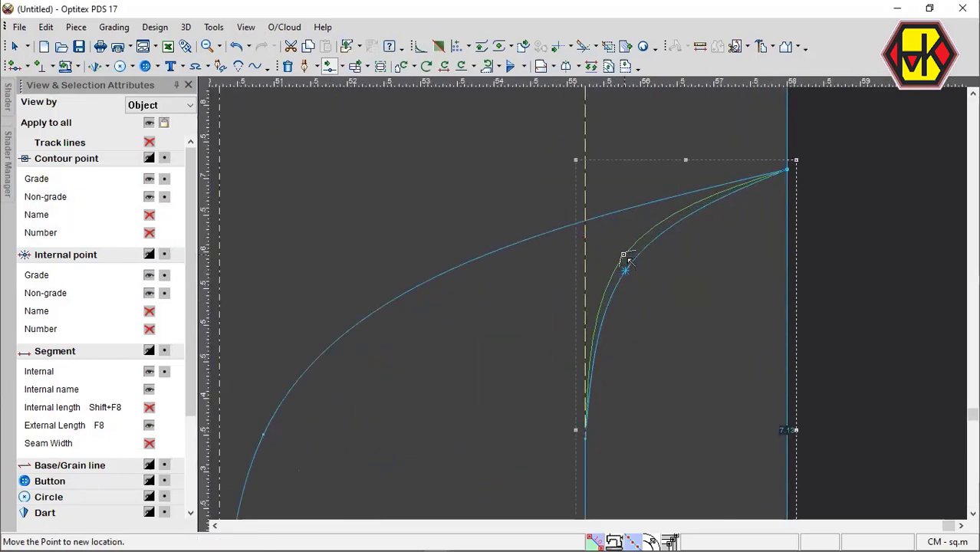
left_click(626, 261)
key("Return")
scroll(755, 282, "down", 2)
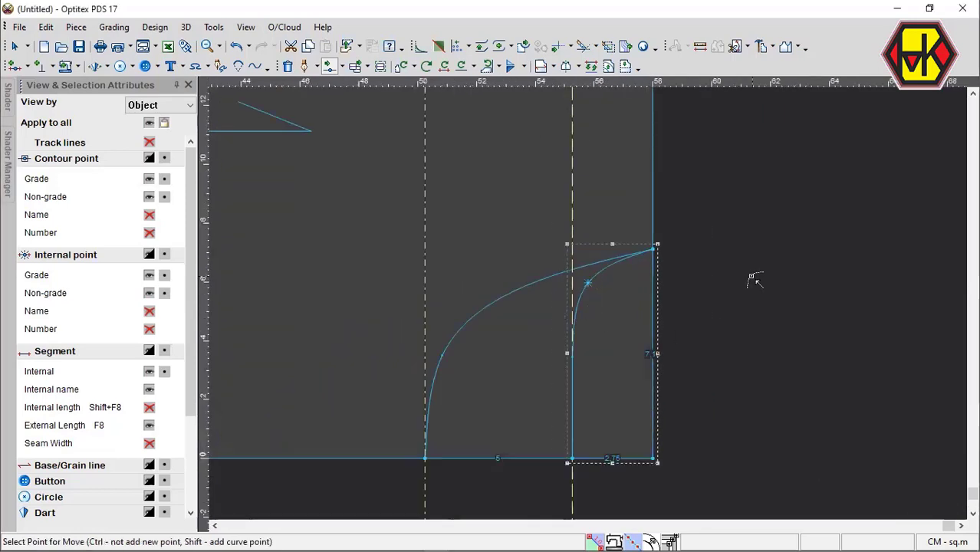
scroll(632, 323, "down", 3)
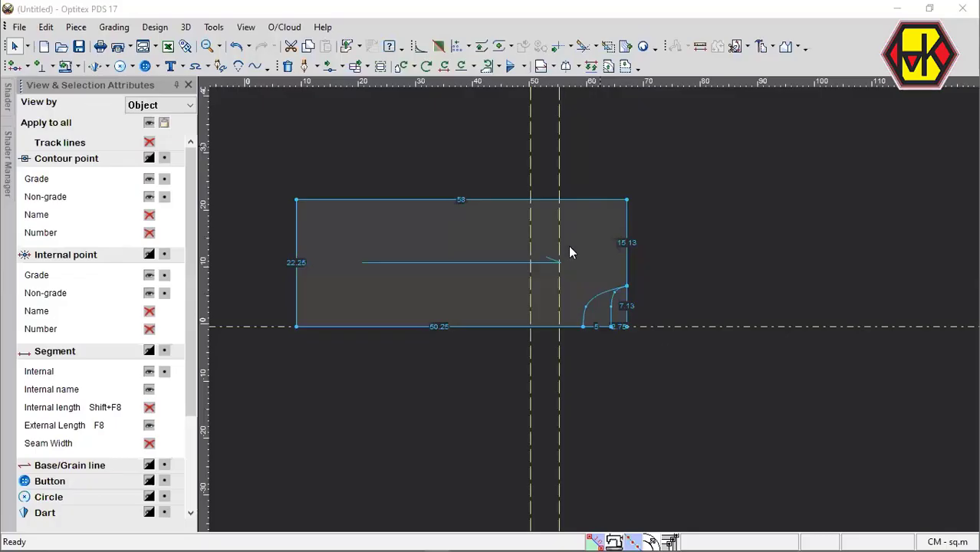
Offset the horizontal guide line on the piece's bottom edge by 20.625 cm toward the top edge.
double_click(658, 327)
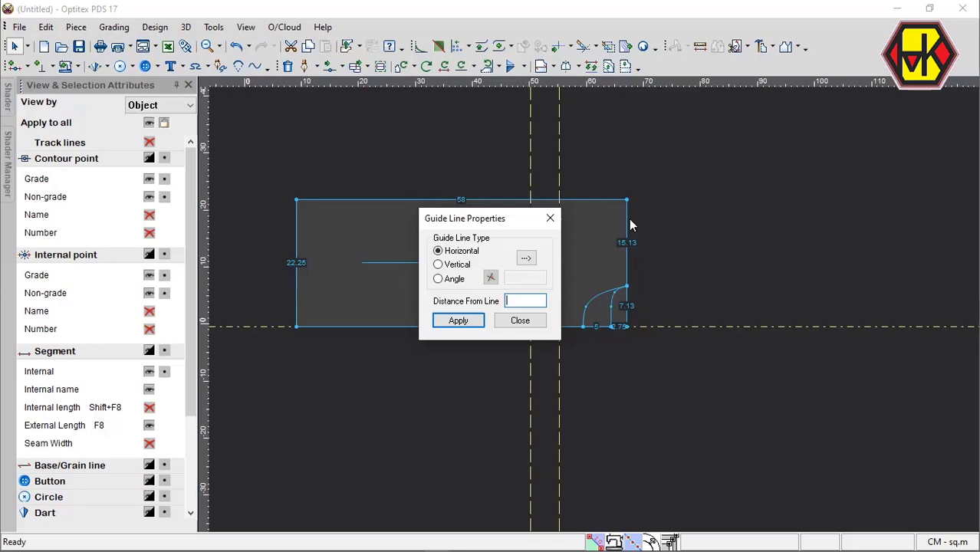
type("20.125")
key("BackSpace")
key("BackSpace")
key("BackSpace")
type("625")
key("Return")
left_click(524, 324)
Move the vertical guide line nearest the corner curves onto the piece's right edge.
scroll(596, 303, "up", 2)
scroll(588, 303, "down", 2)
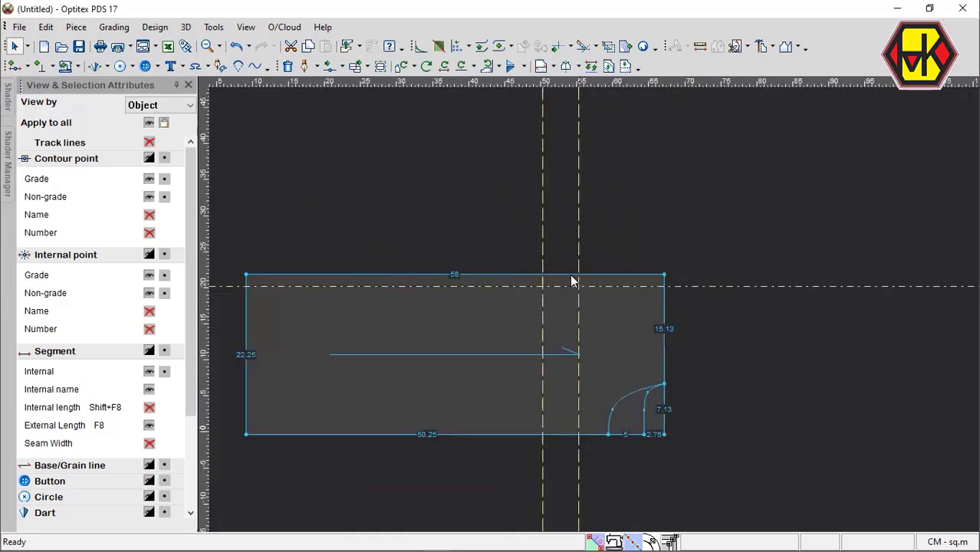
left_click_drag(579, 241, 666, 272)
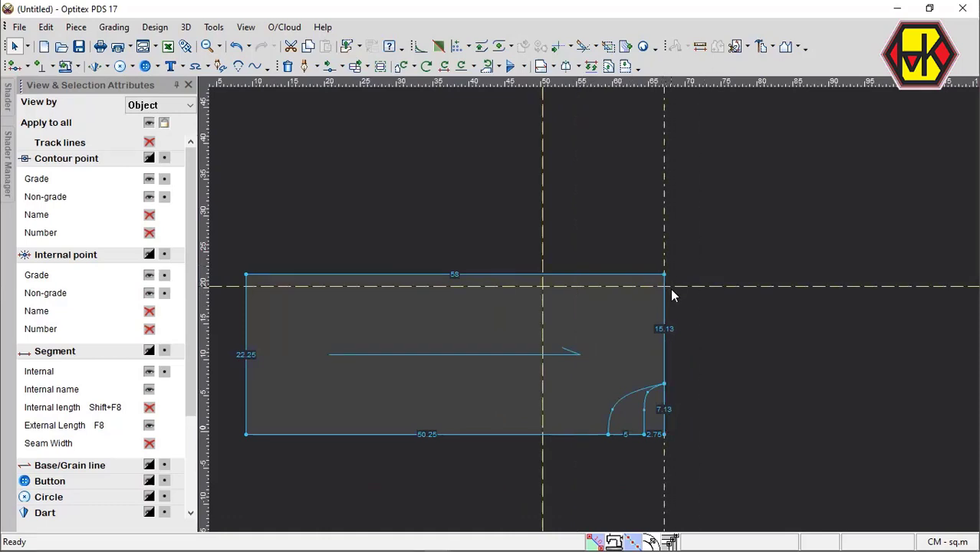
scroll(594, 314, "down", 2)
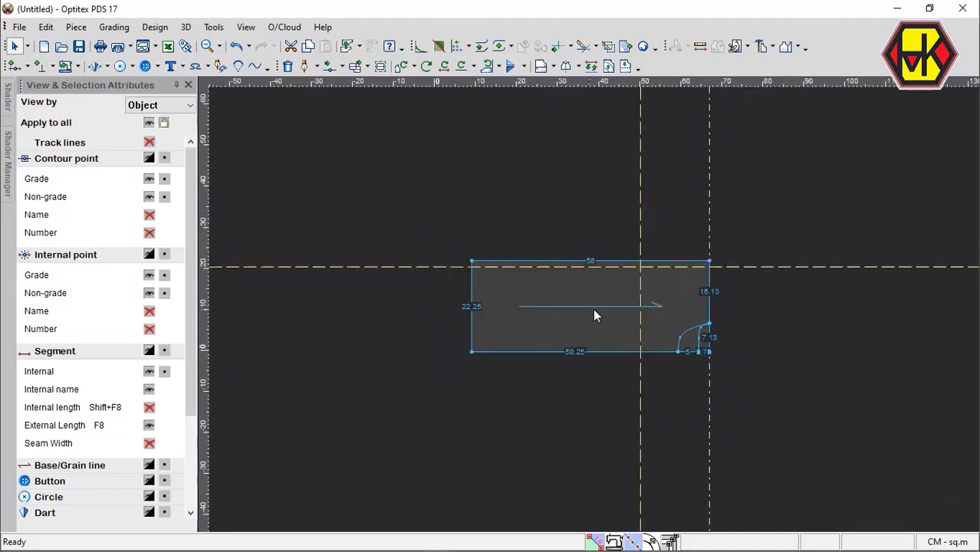
scroll(594, 313, "up", 2)
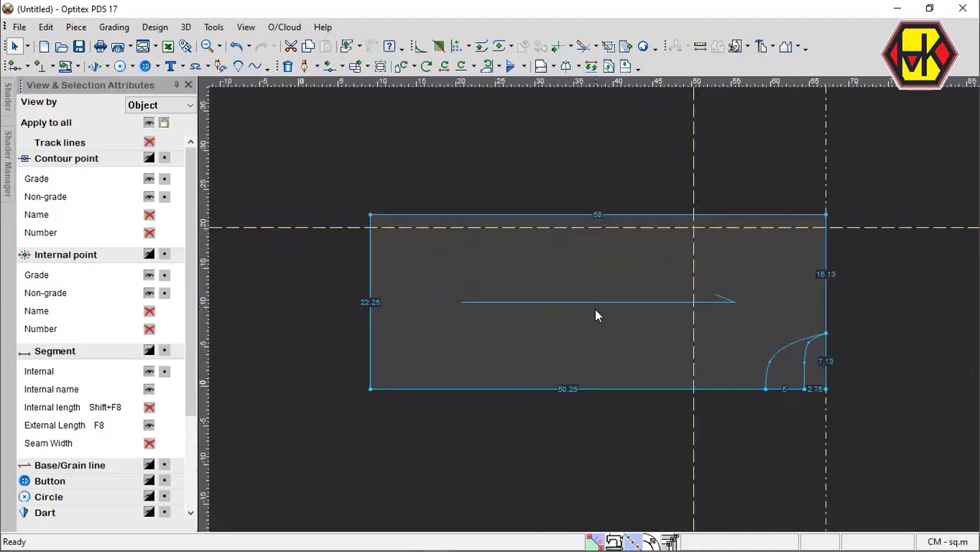
scroll(595, 309, "down", 2)
scroll(593, 308, "up", 1)
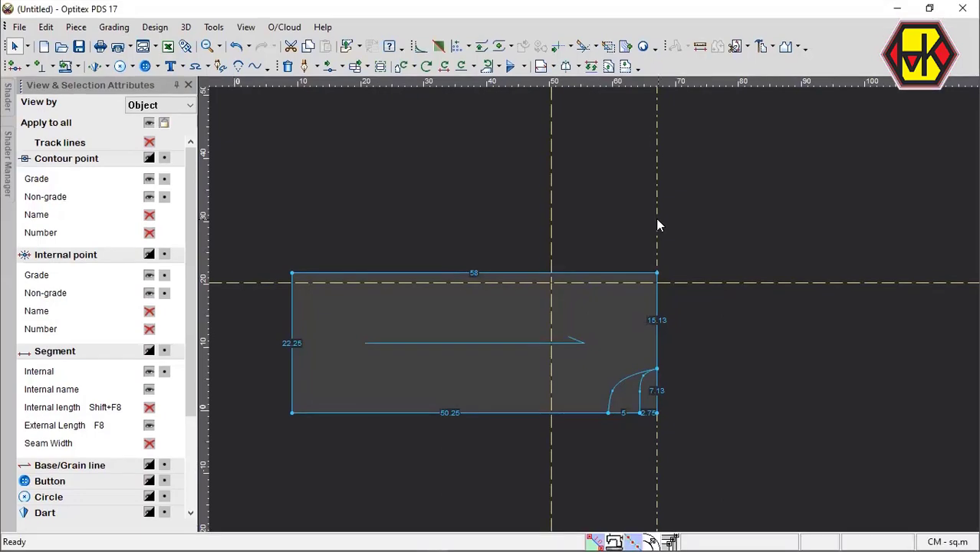
Offset the vertical guide line on the piece's right edge by -5 cm into the piece.
double_click(656, 229)
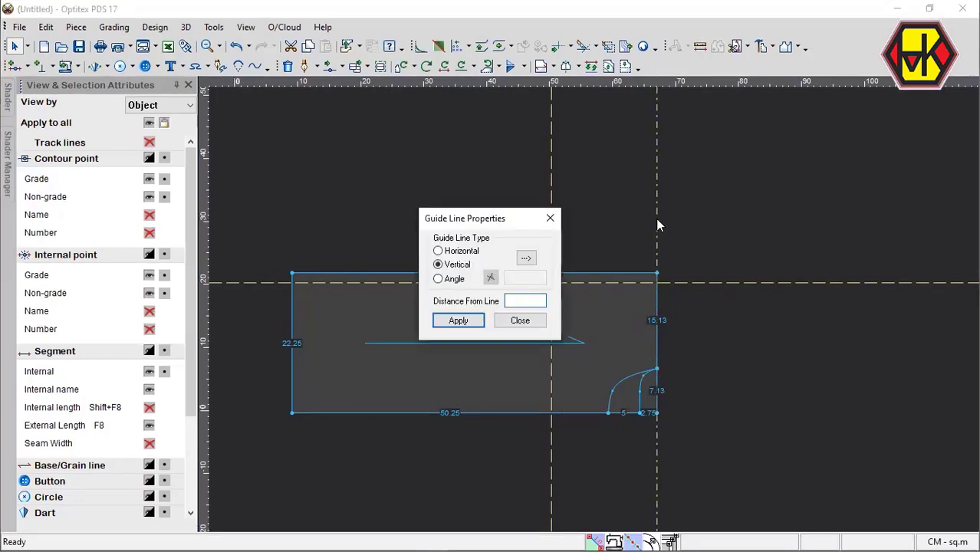
type("-5")
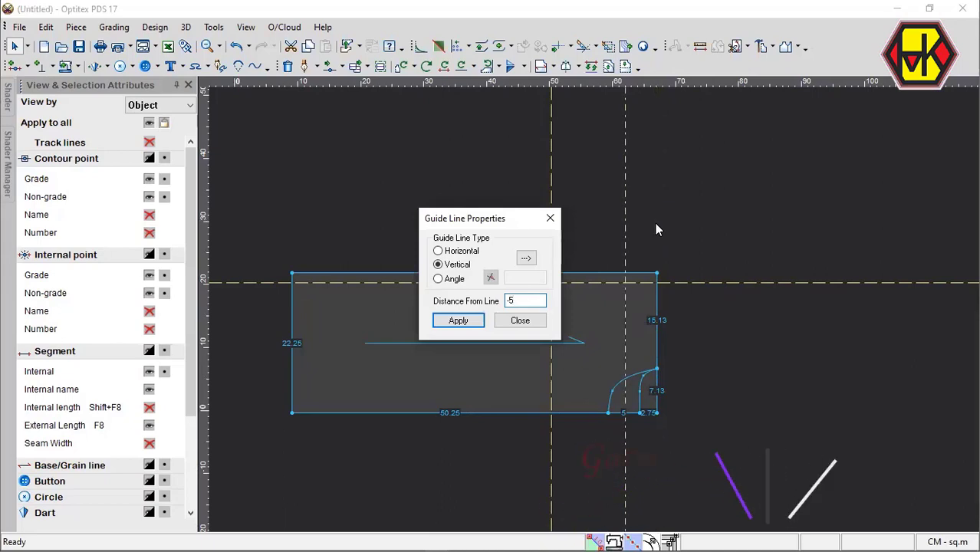
key("Return")
left_click(521, 321)
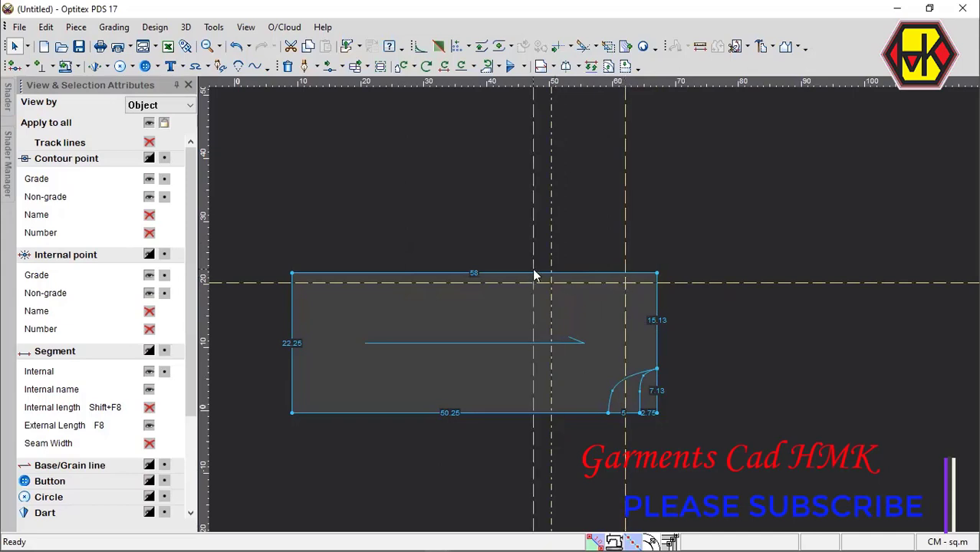
Add a point on the right edge at the horizontal guide line and move it to that guide's intersection with the nearest vertical guide.
key("m")
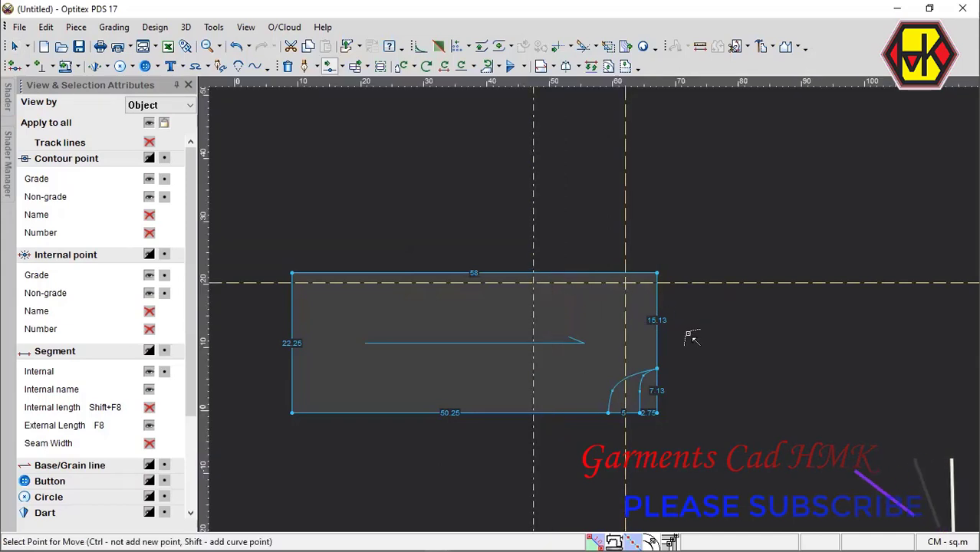
left_click(658, 284)
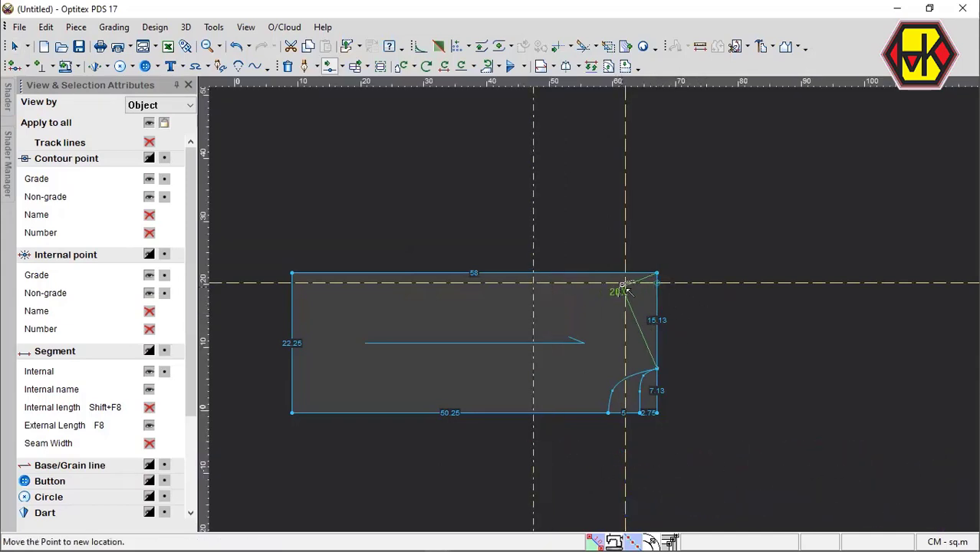
left_click(635, 292)
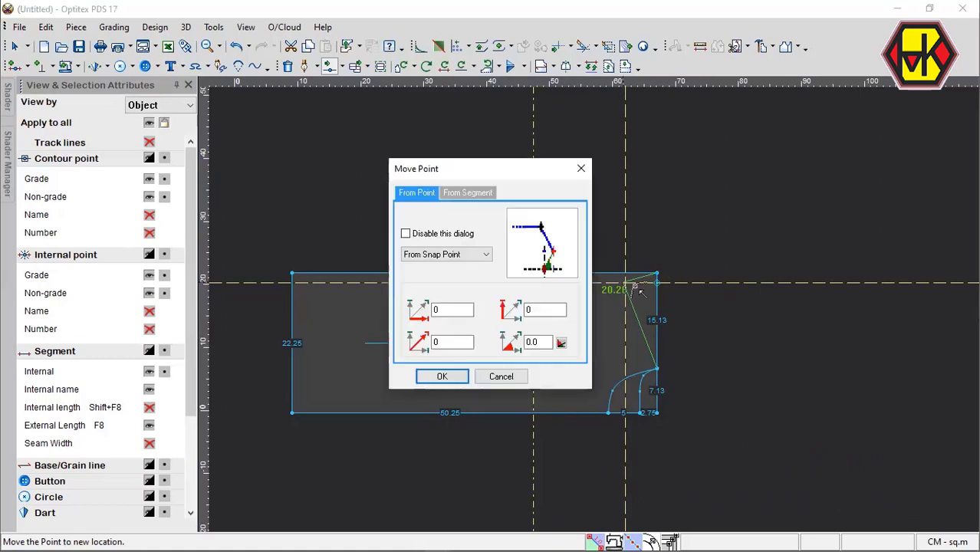
key("Return")
scroll(587, 305, "up", 3)
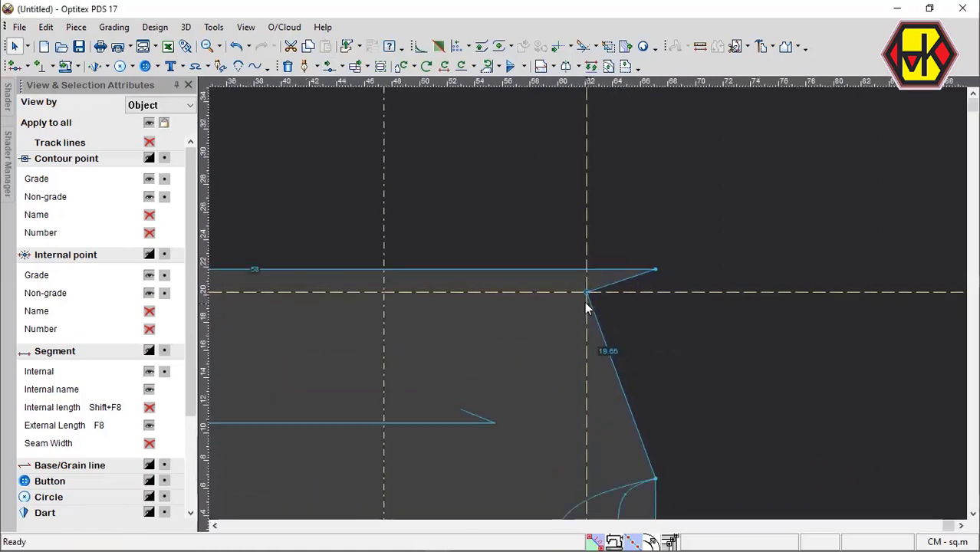
Make the moved point at the guide line intersection a grading point.
left_click(590, 291)
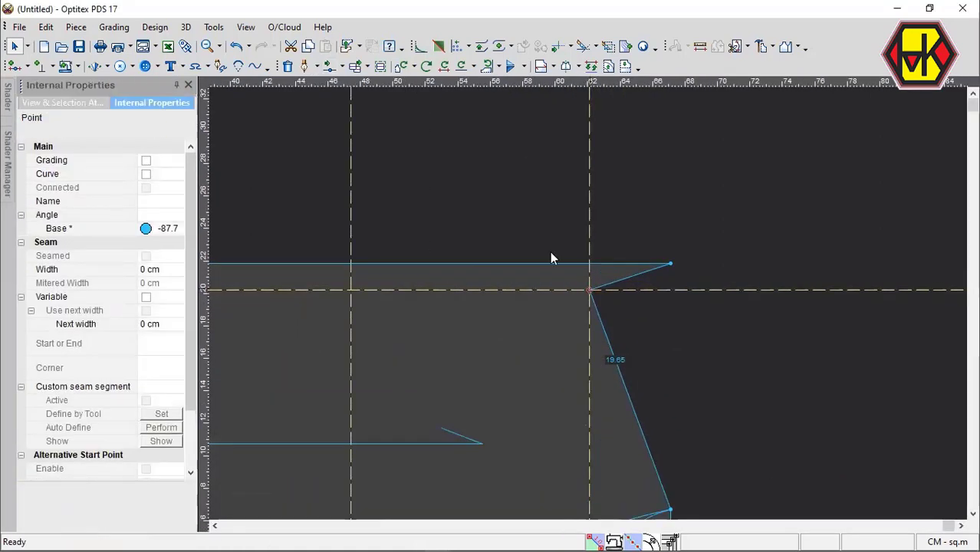
left_click(147, 162)
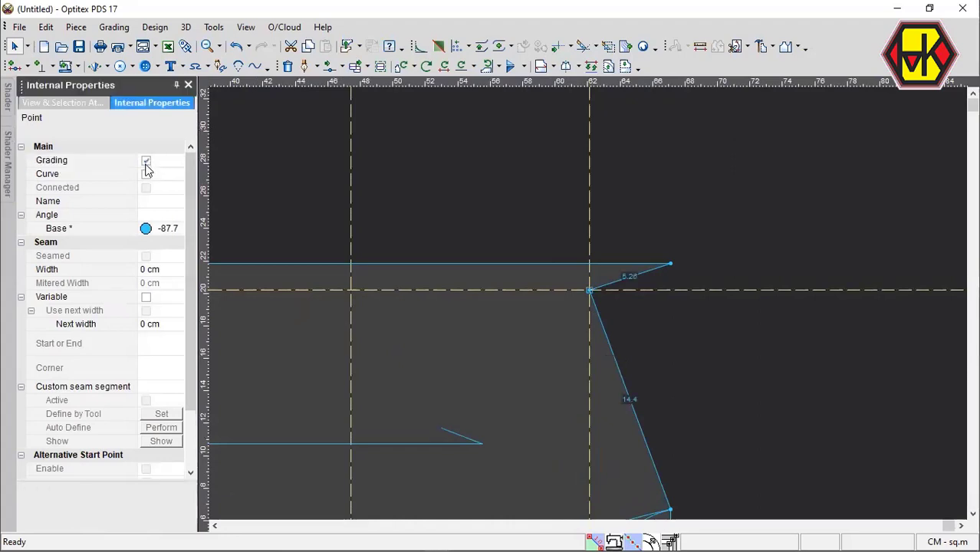
left_click(687, 328)
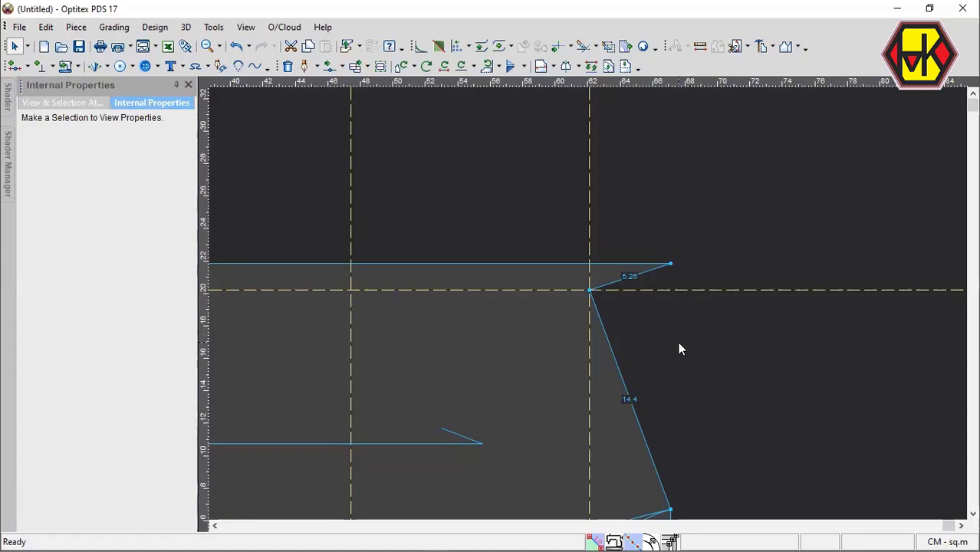
Offset the vertical guide line through the new grading point by -22.25 cm toward the piece's left side.
scroll(596, 309, "down", 4)
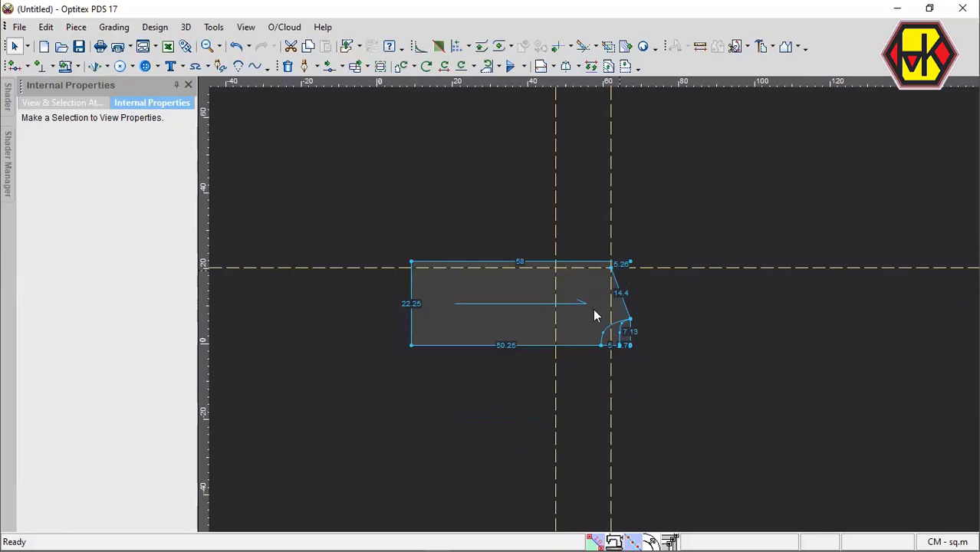
scroll(595, 304, "up", 2)
double_click(580, 239)
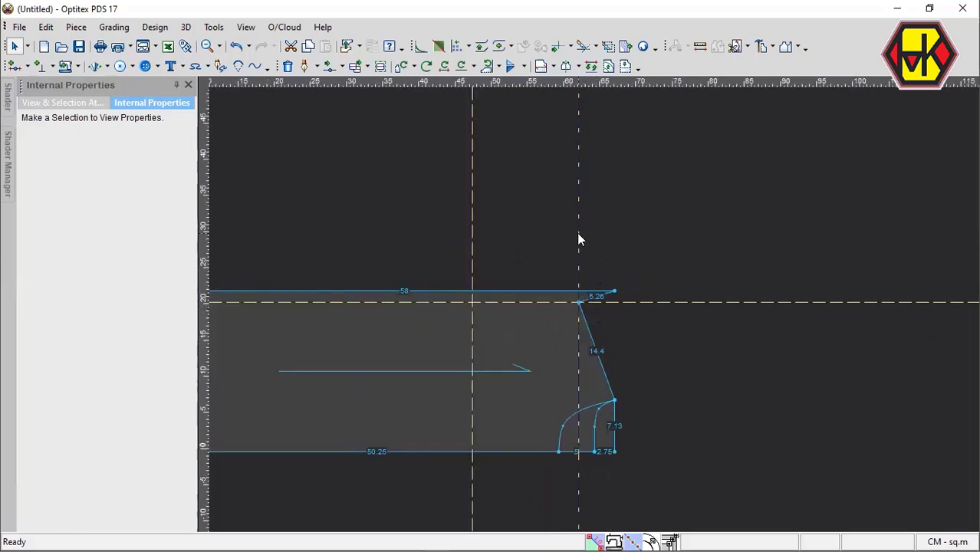
type("-22.25")
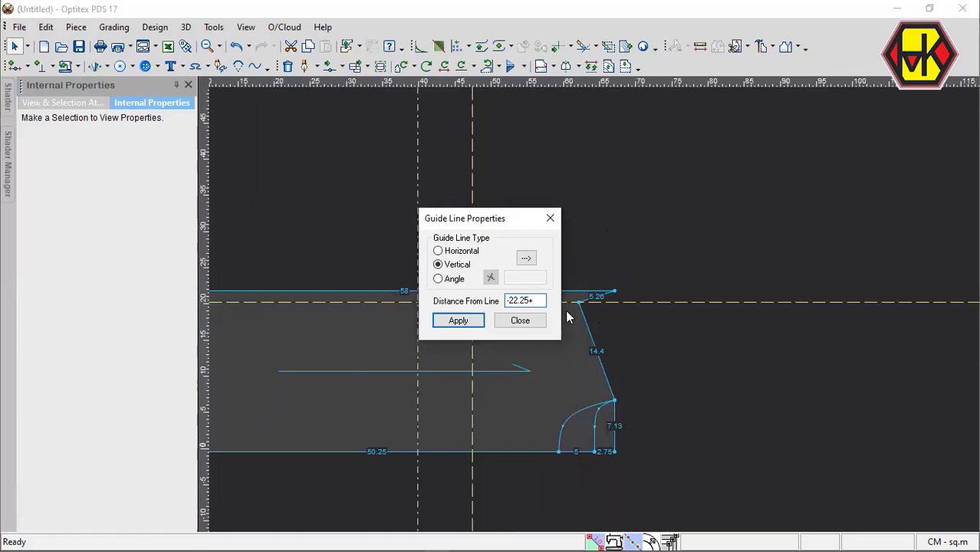
left_click(521, 323)
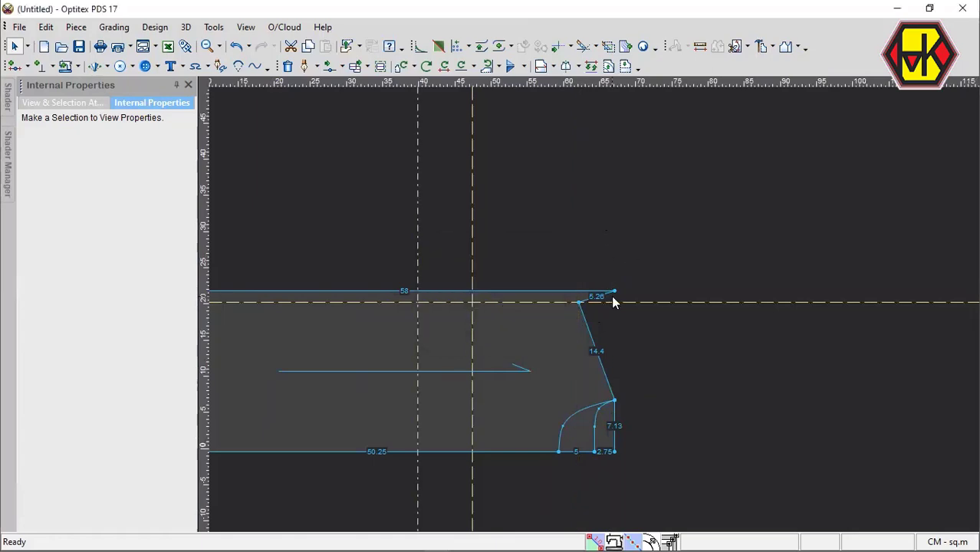
Move the piece's upper-right corner point to where the offset guide line meets the top edge, and shift the piece below the horizontal guide line.
key("m")
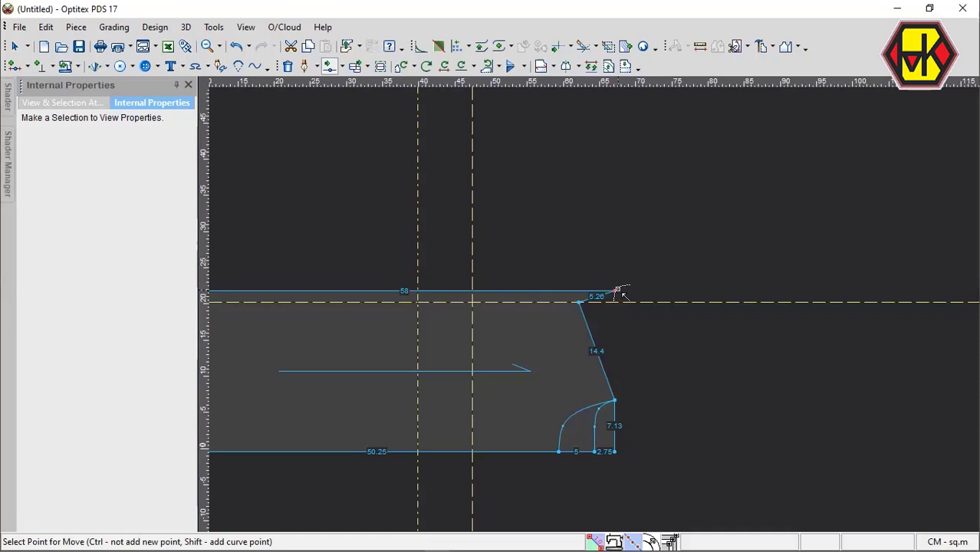
left_click(617, 291)
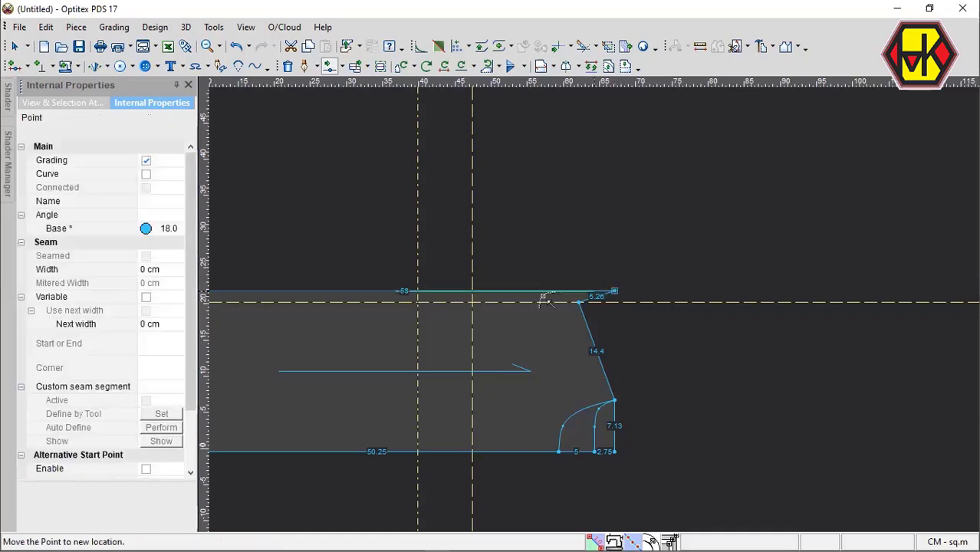
left_click(423, 294)
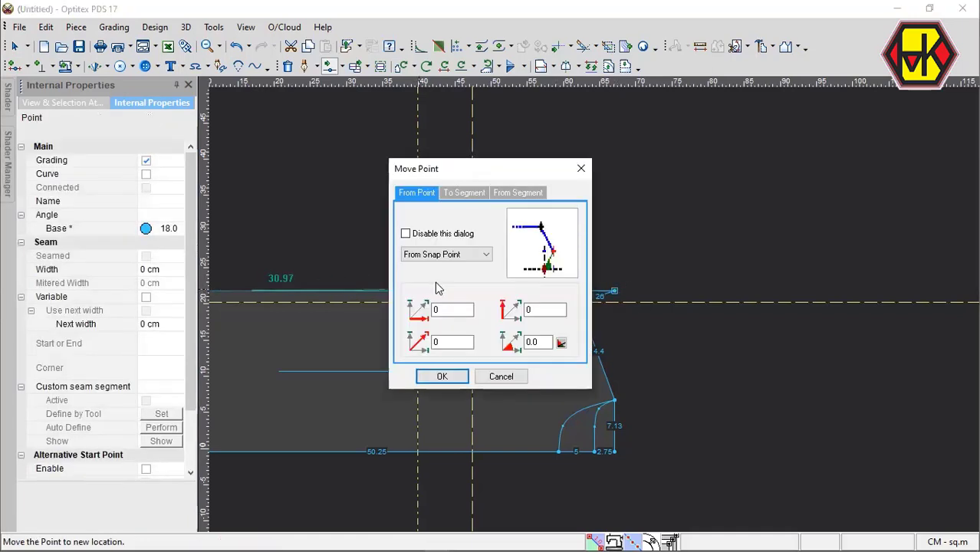
key("Return")
scroll(589, 313, "up", 2)
scroll(595, 313, "down", 4)
scroll(595, 313, "up", 2)
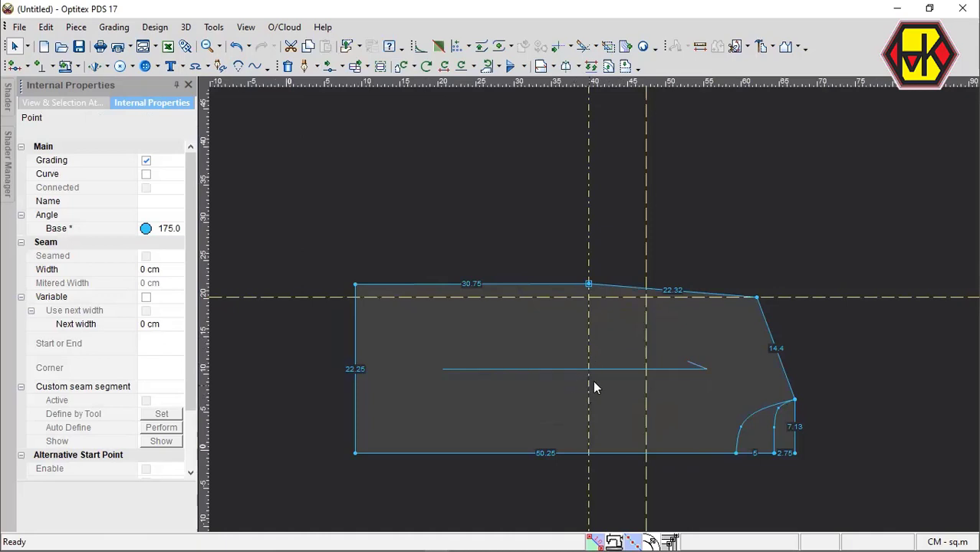
left_click_drag(626, 338, 537, 398)
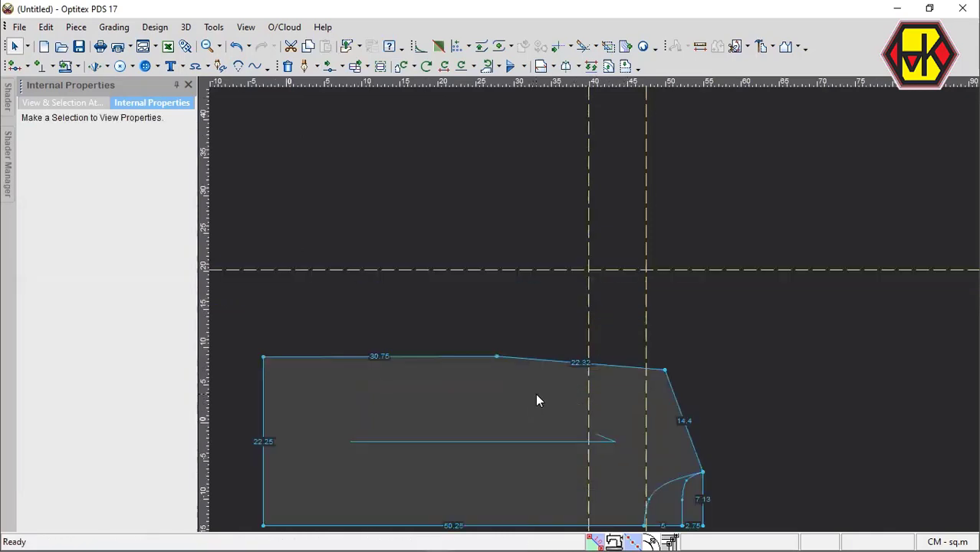
Draft a vertical internal line from the sloped top segment's midpoint (proportional 0.5) down to the bottom edge, connected to the contour.
scroll(588, 308, "up", 2)
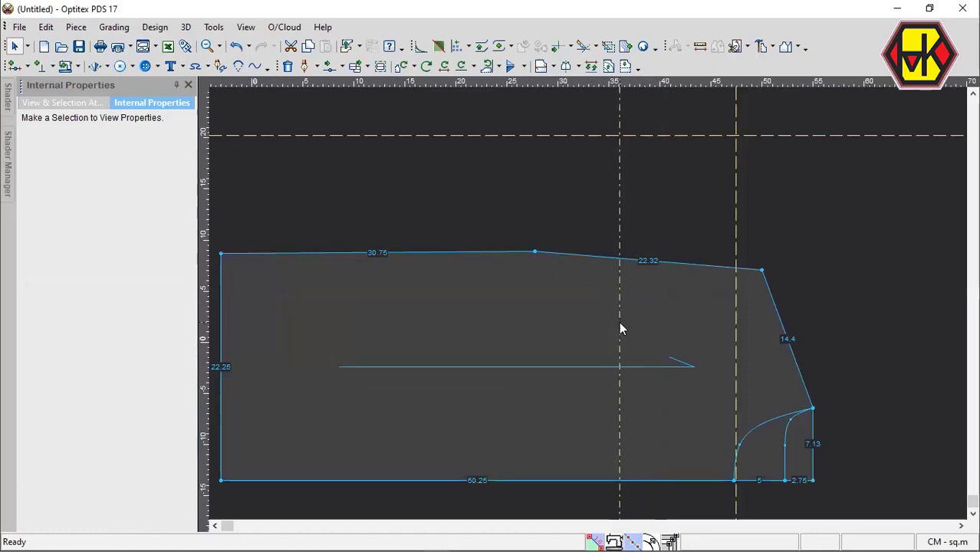
left_click(650, 261)
left_click(183, 340)
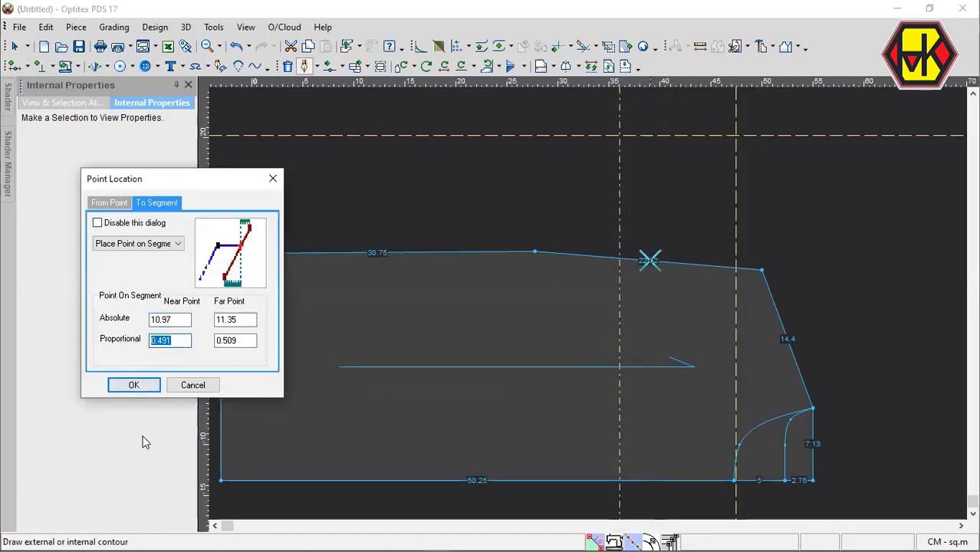
type("0.5")
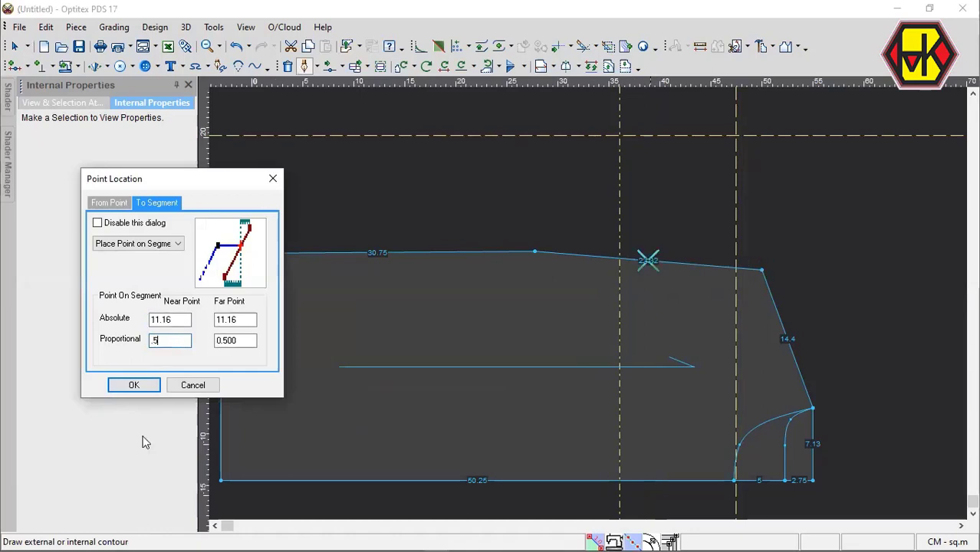
key("Return")
key("Return")
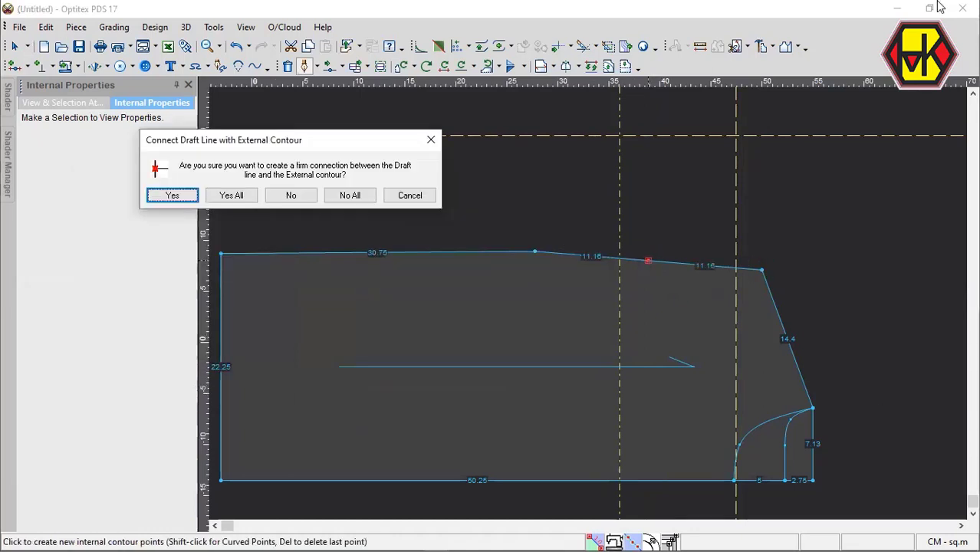
key("Return")
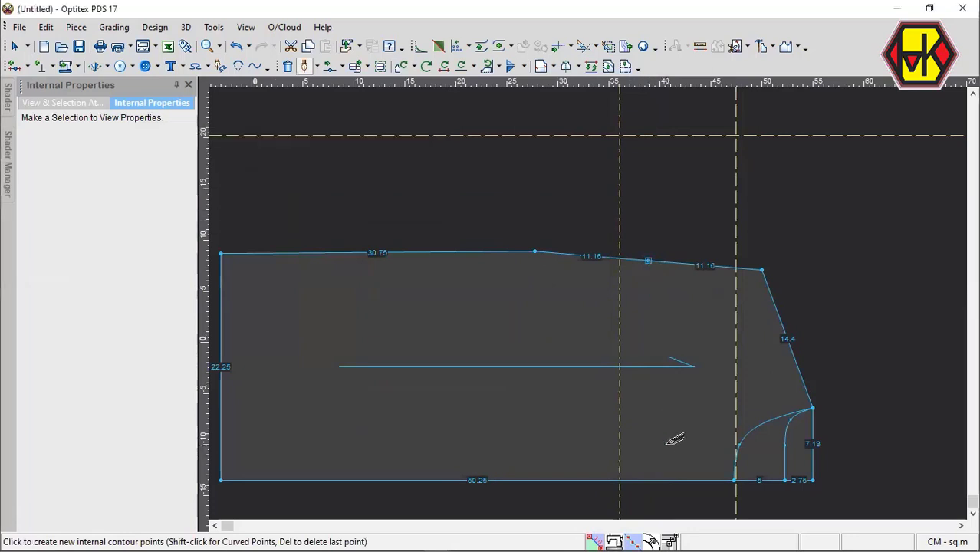
left_click(664, 441)
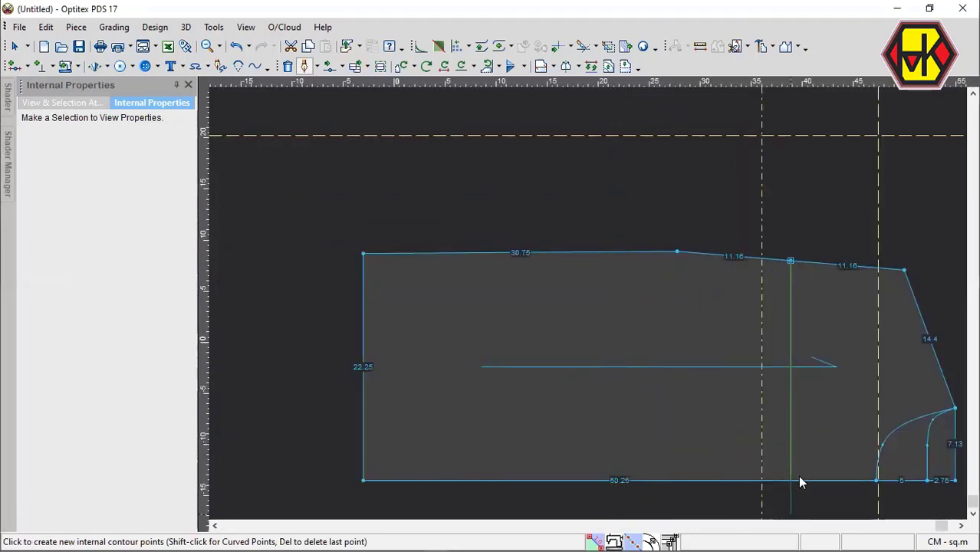
right_click(815, 391)
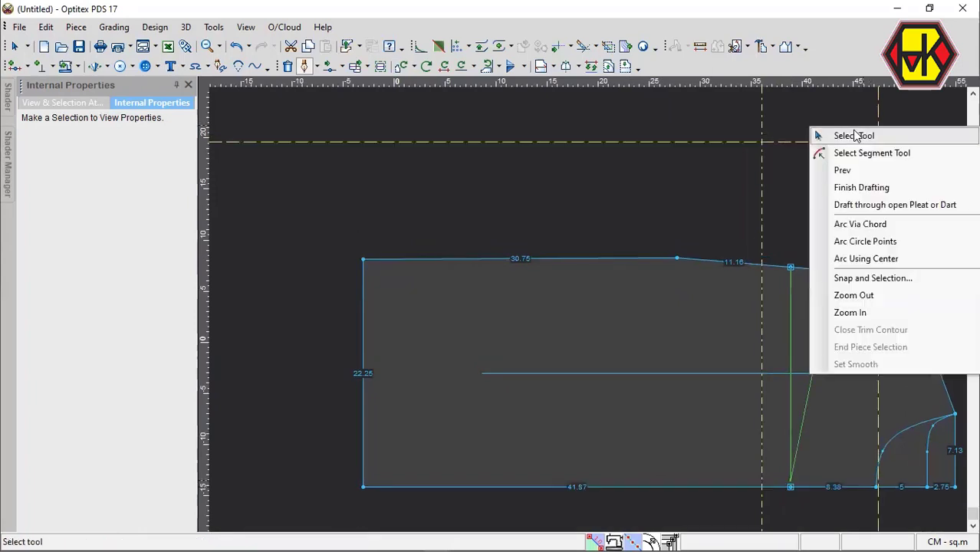
left_click(841, 136)
Draft a V-shaped internal line between the sloped top segment's end points, passing through a point 2.23 cm down the vertical line.
scroll(803, 312, "up", 2)
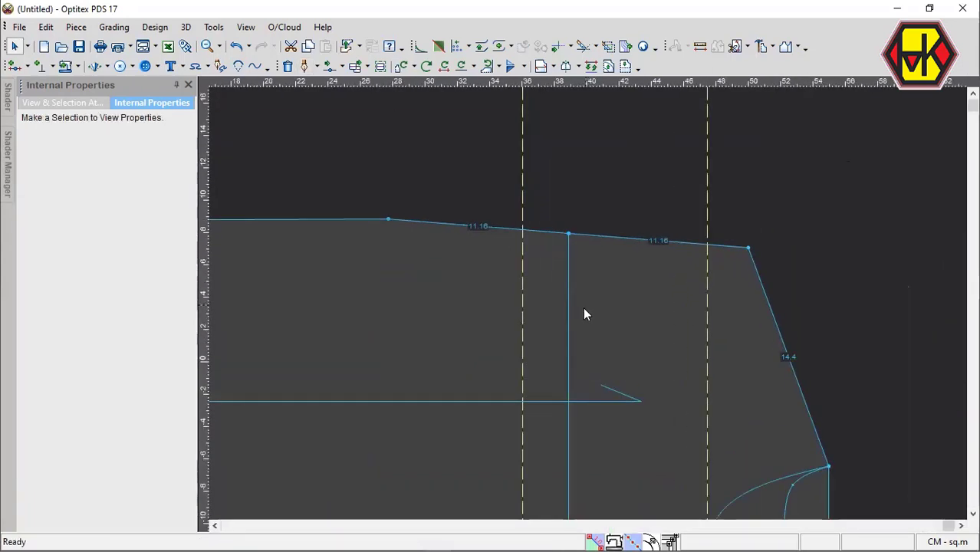
key("d")
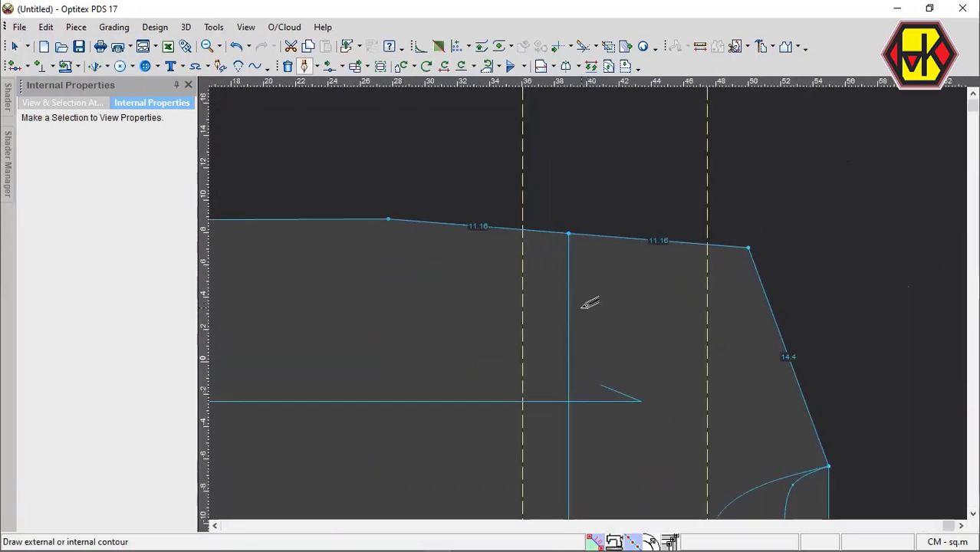
left_click(388, 219)
right_click(569, 268)
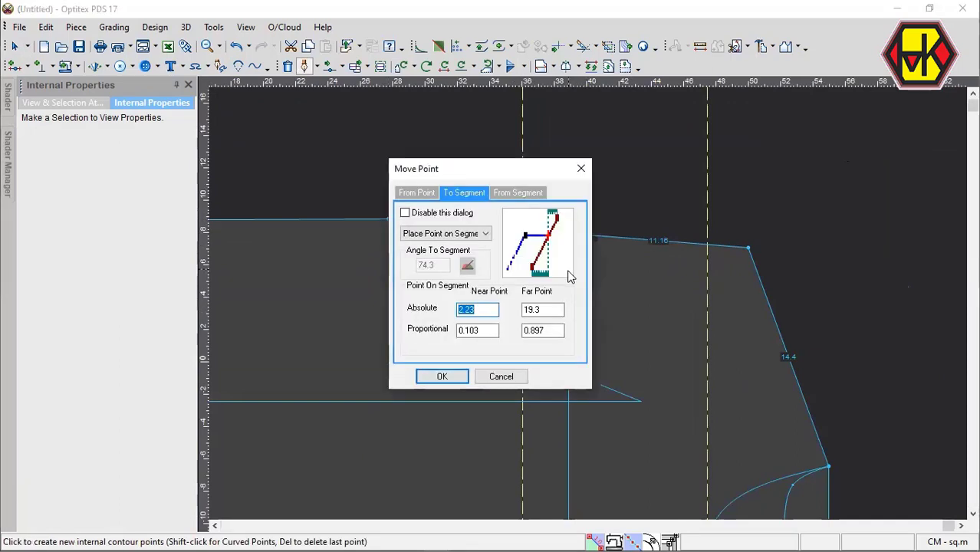
key("Return")
key("Return")
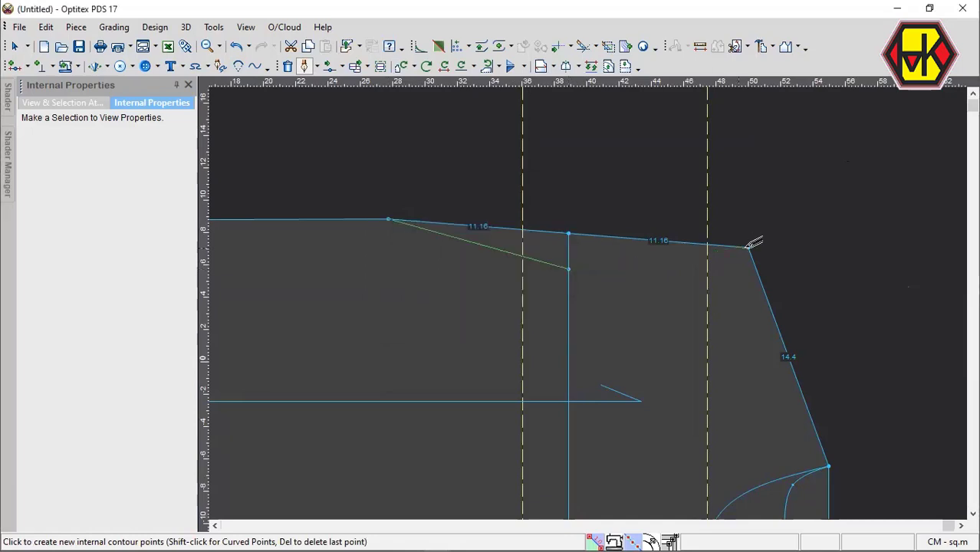
left_click(748, 248)
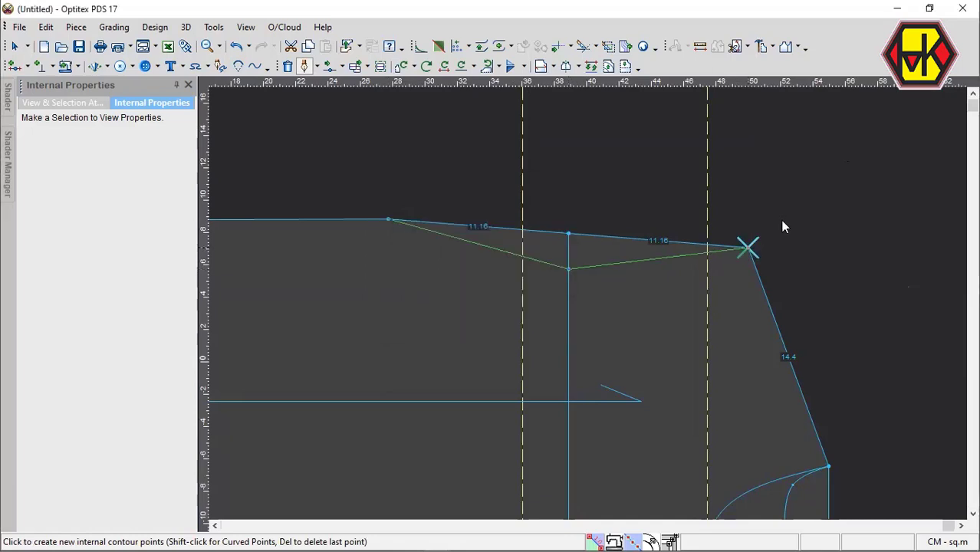
key("Escape")
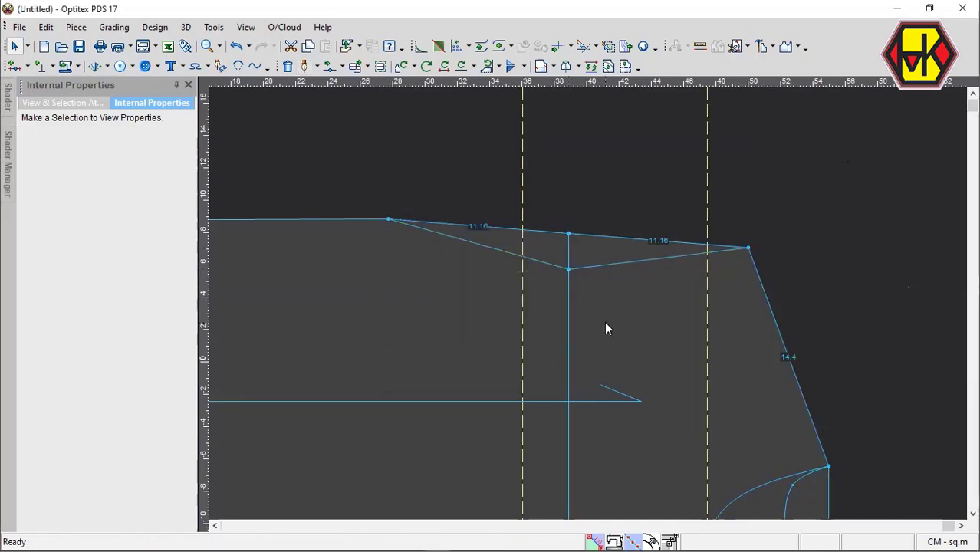
Move the sloped top segment's middle point and the V line's middle point together 2.5 cm straight down.
key("m")
left_click_drag(526, 193, 602, 375)
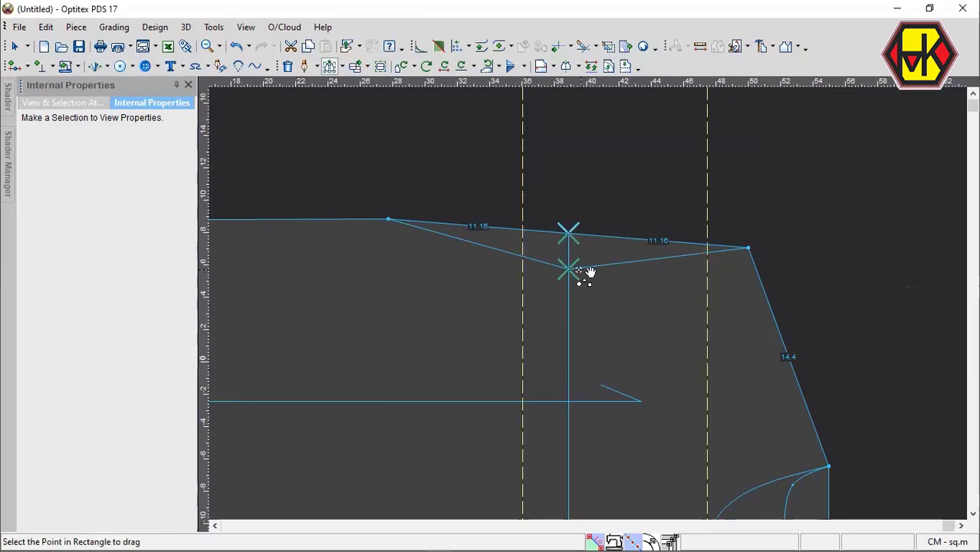
left_click(568, 270)
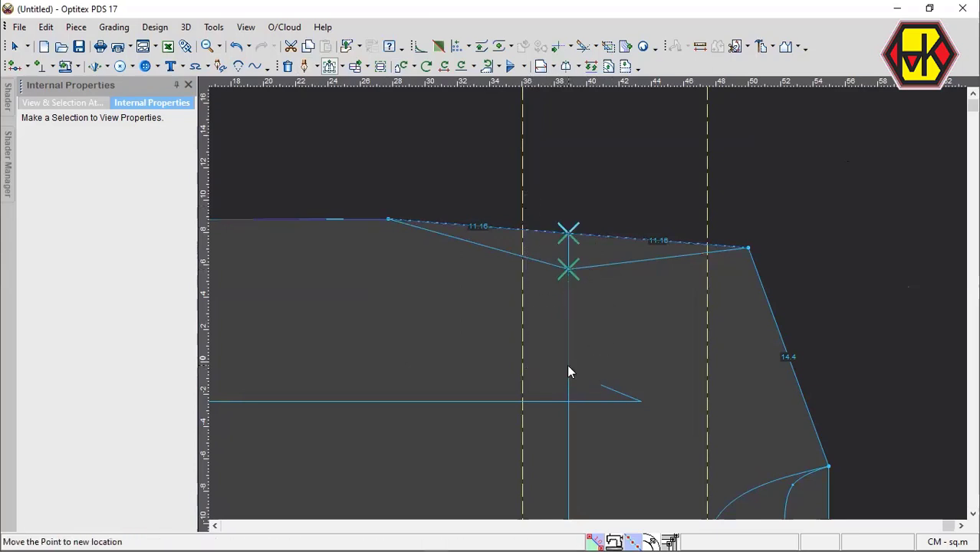
left_click(569, 372)
type("2.5")
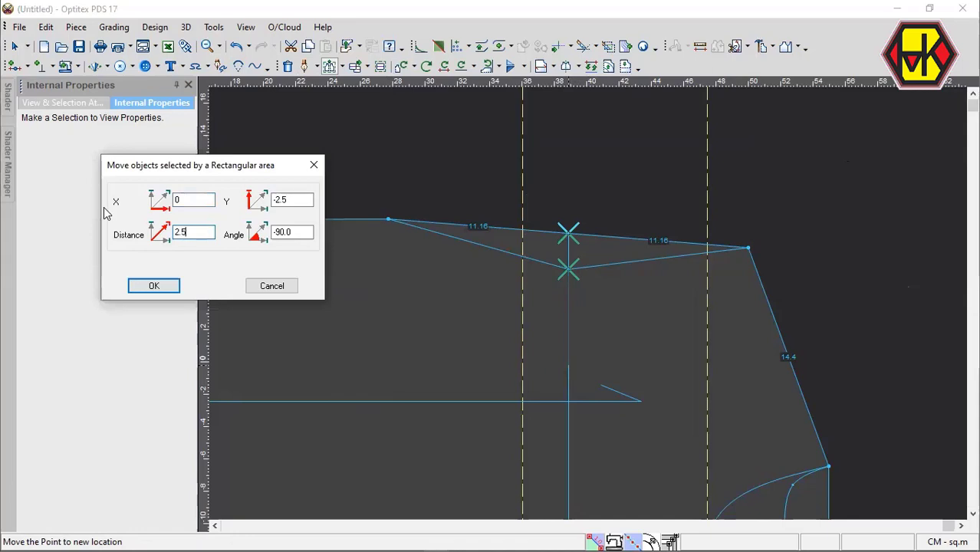
left_click(154, 285)
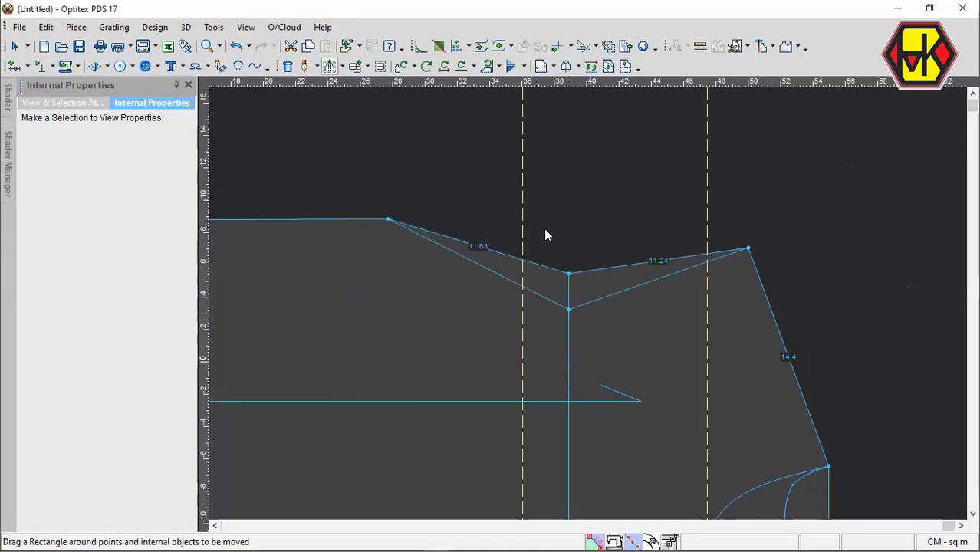
key("Escape")
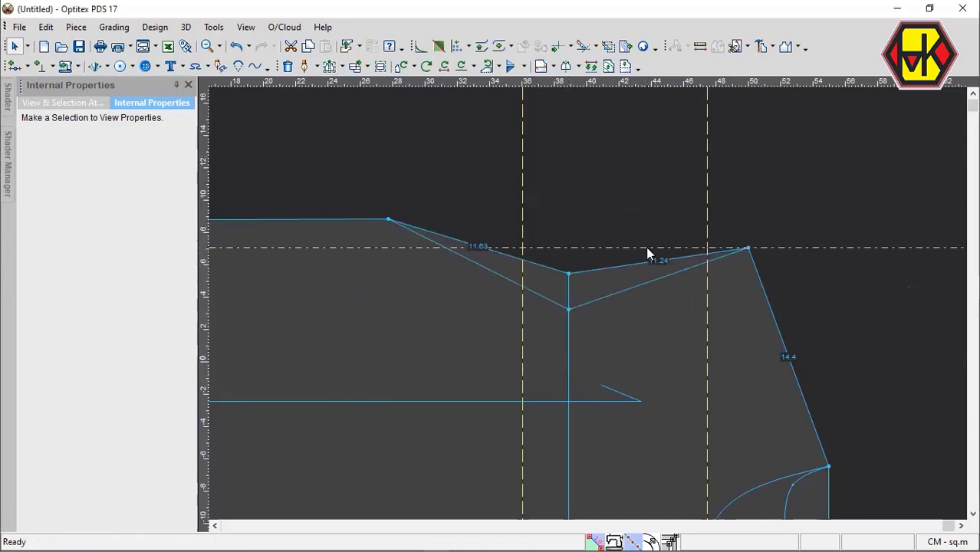
Place a horizontal guide line near the level of the sloped segment's left end point and offset it by -2.5 cm.
double_click(568, 222)
type("-2.5")
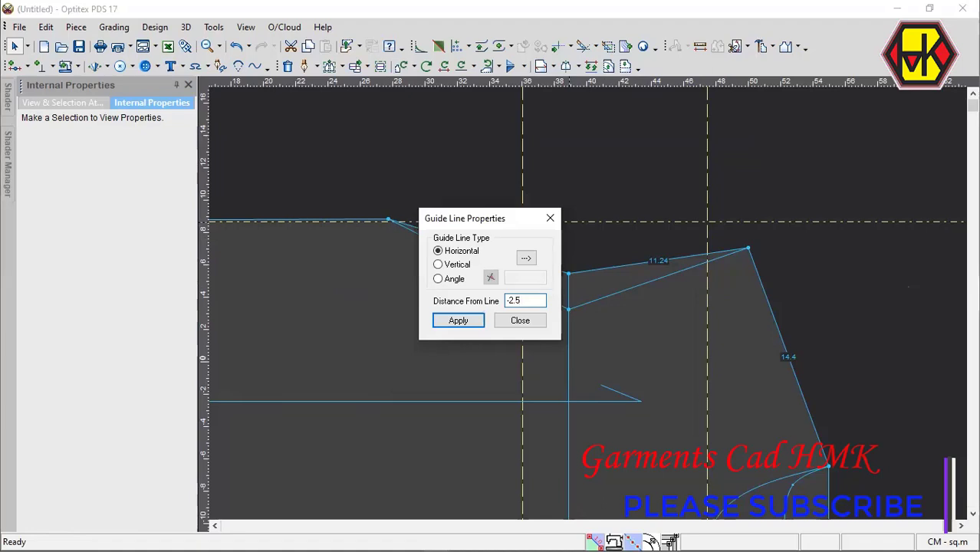
key("Return")
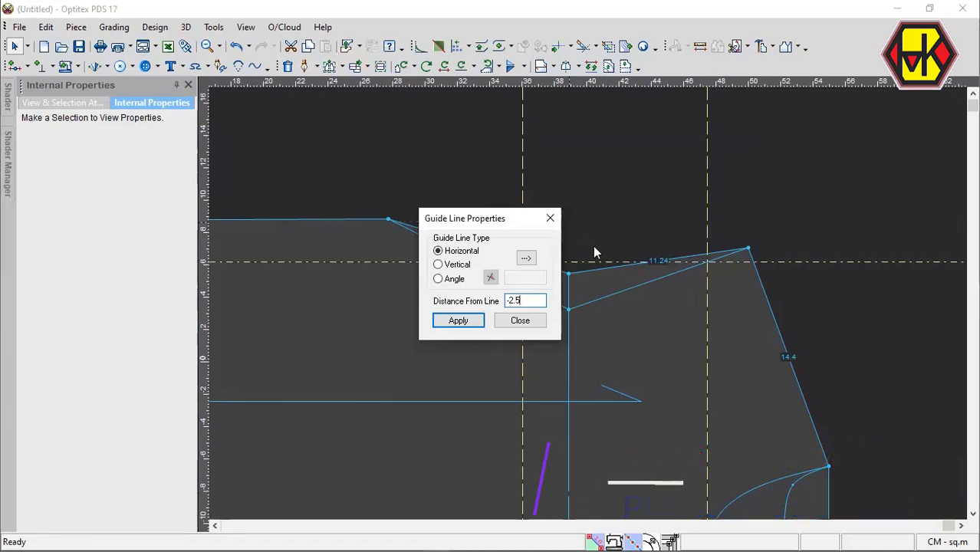
left_click(520, 321)
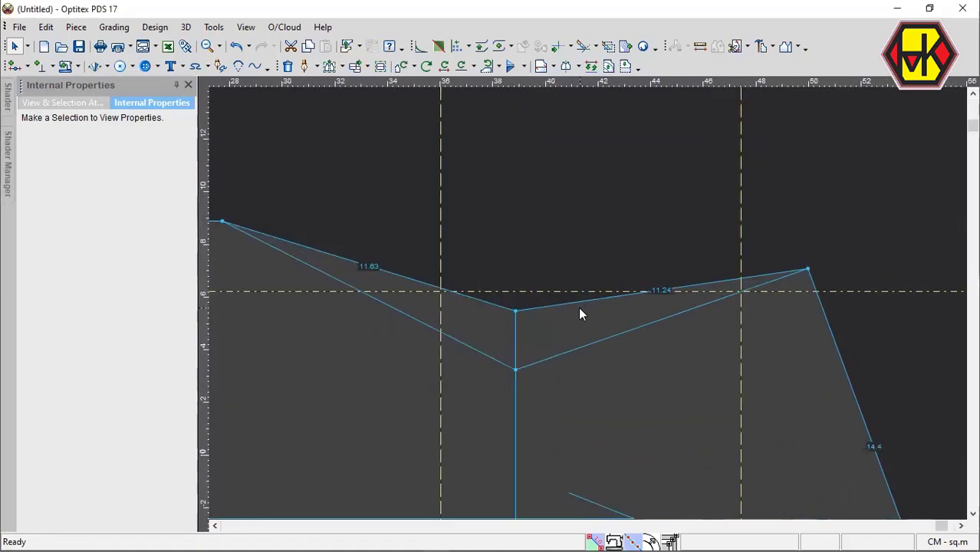
Move the contour's middle point up onto the horizontal guide line, and raise the V line's middle point to just below it.
key("m")
left_click(514, 315)
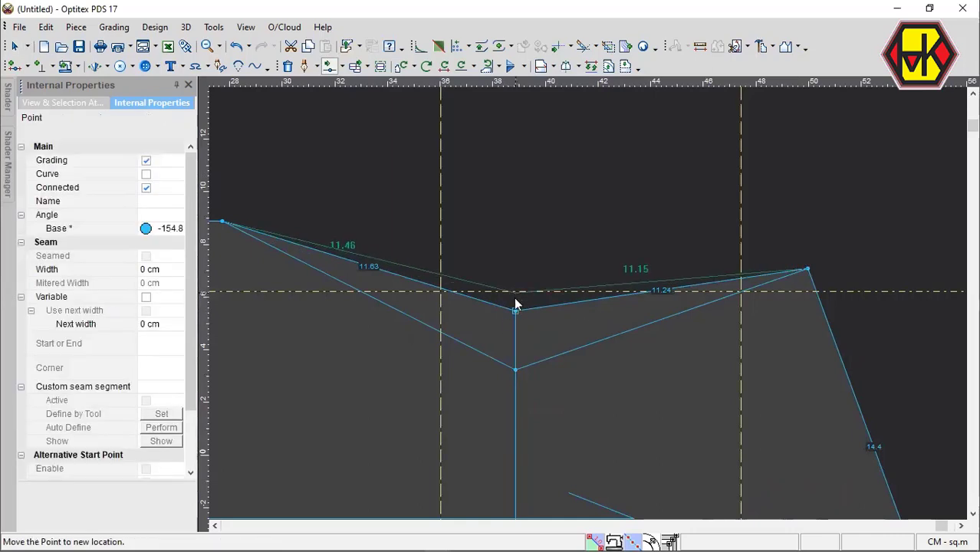
left_click(516, 305)
key("Return")
left_click(516, 370)
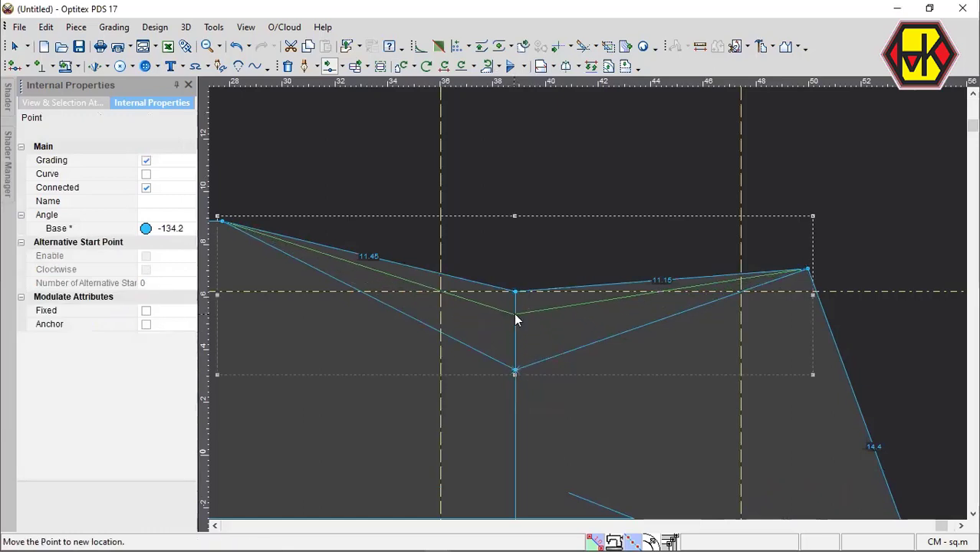
left_click(528, 329)
key("Return")
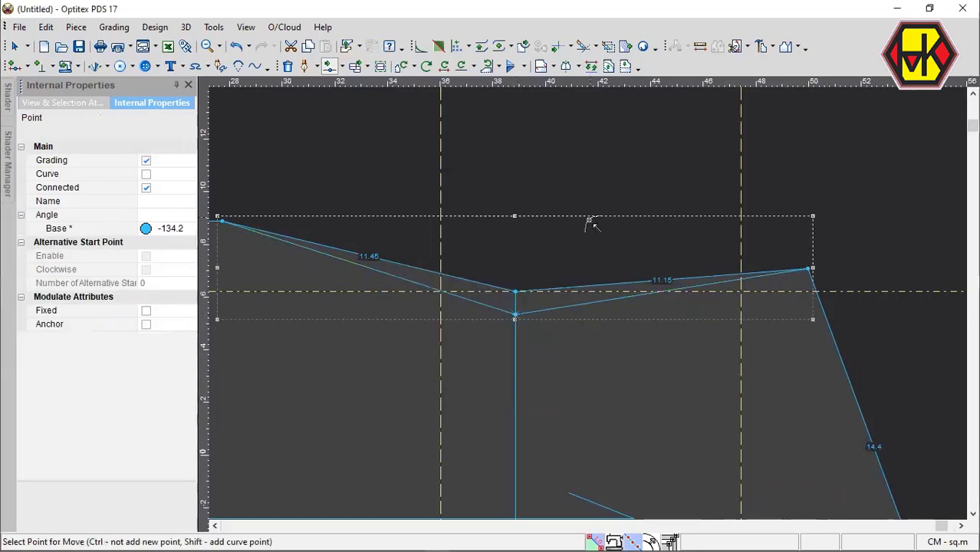
Make the contour's middle point a curve point, and do the same for the vertical line's point just beneath it.
left_click(515, 291)
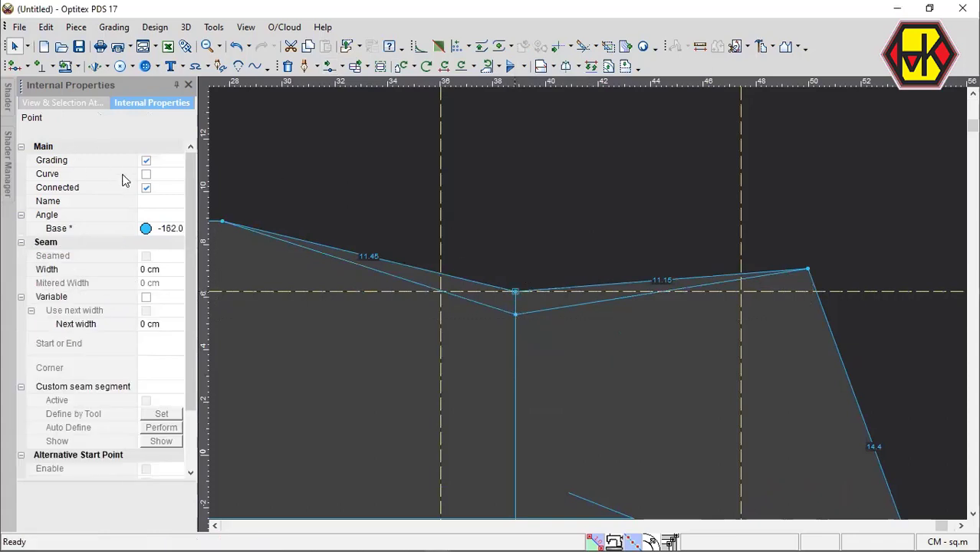
left_click(145, 175)
left_click(514, 315)
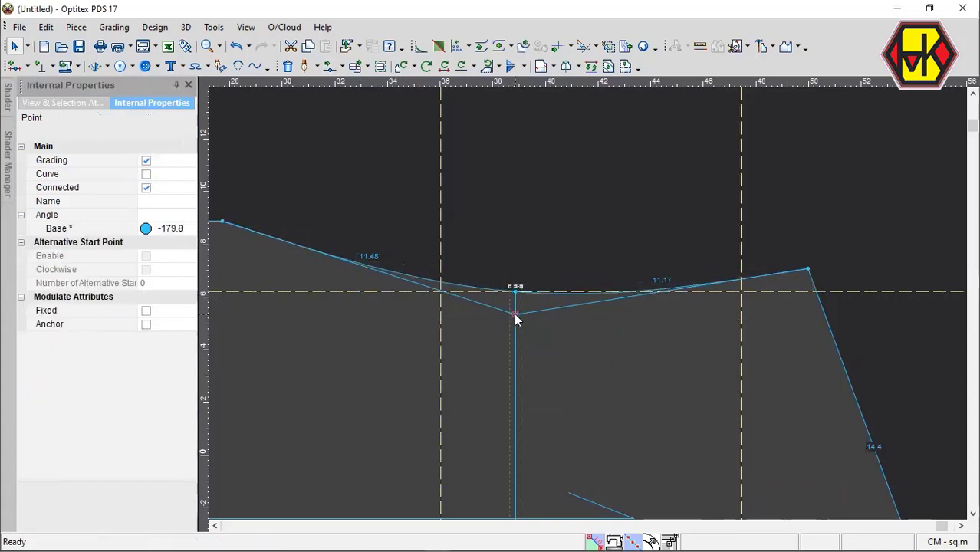
left_click(146, 175)
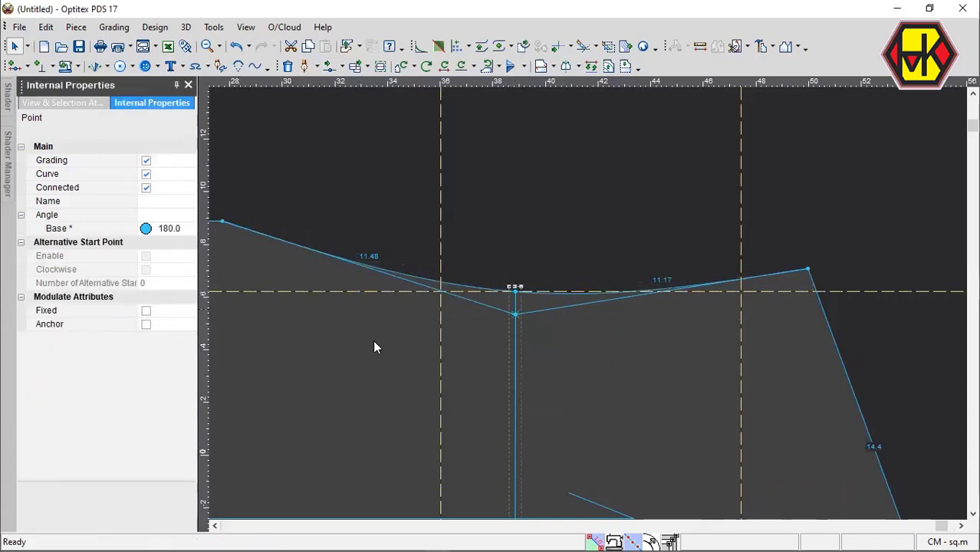
left_click(515, 315)
left_click(499, 312)
left_click(516, 318)
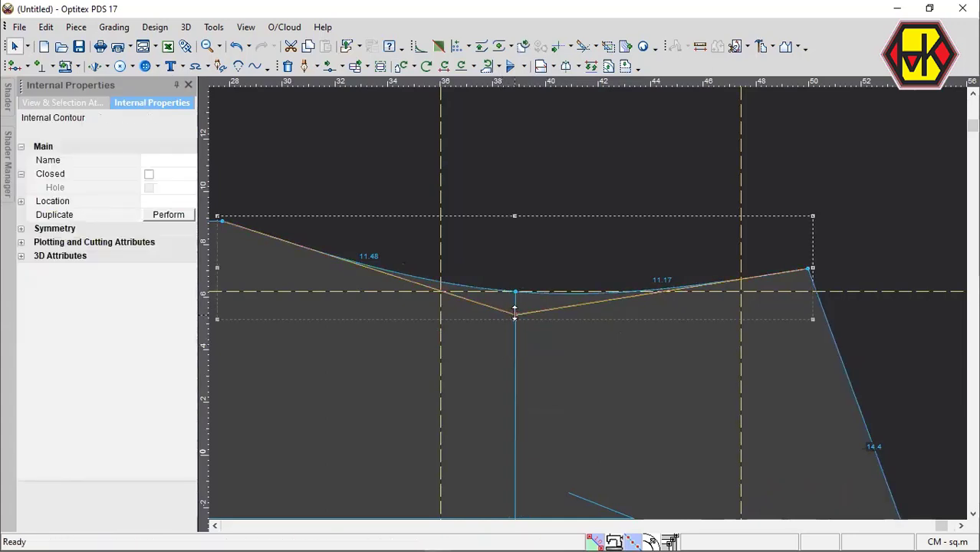
left_click(515, 320)
left_click(518, 355)
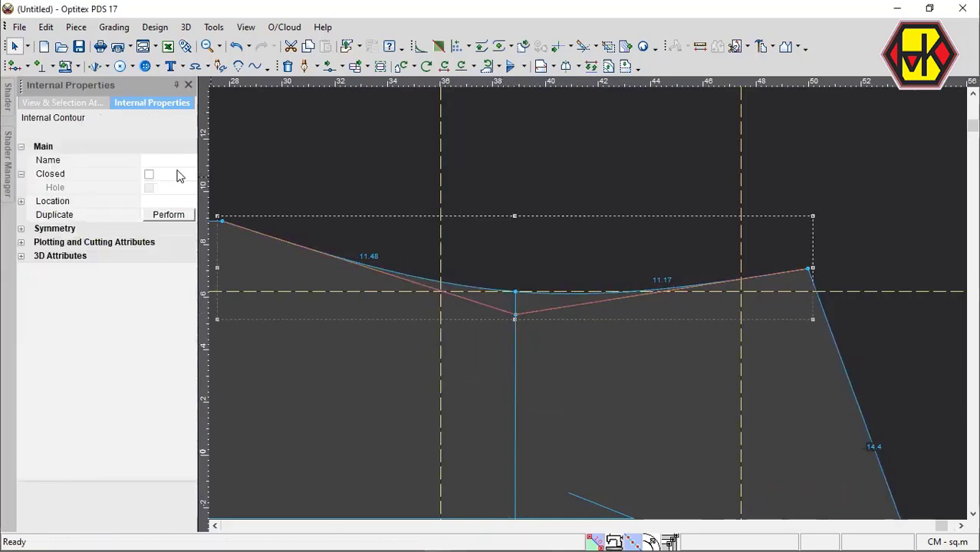
left_click(149, 174)
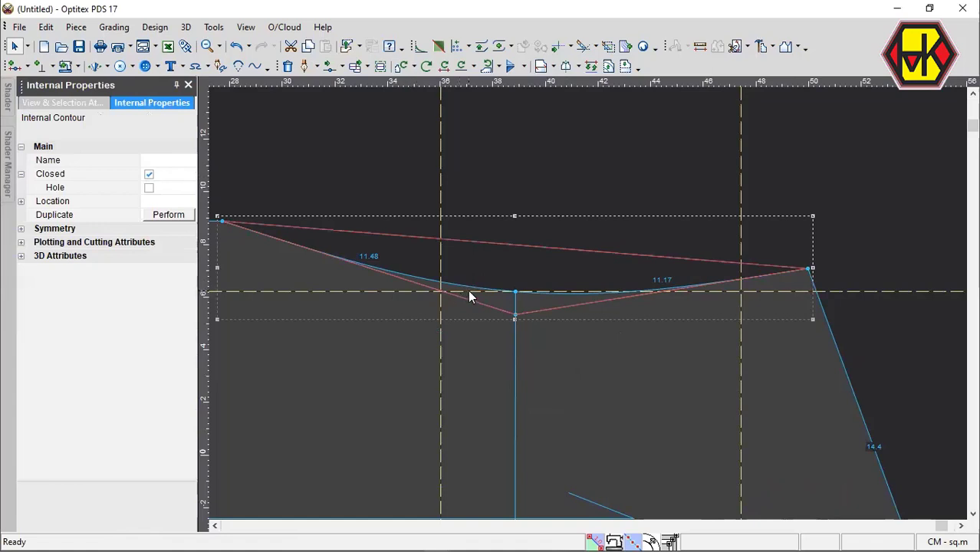
left_click(148, 174)
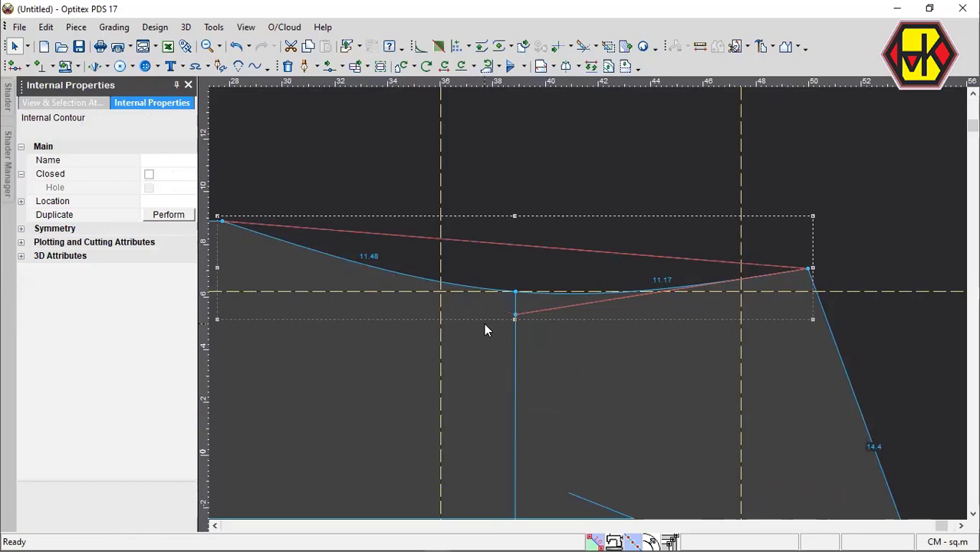
key("ctrl+z")
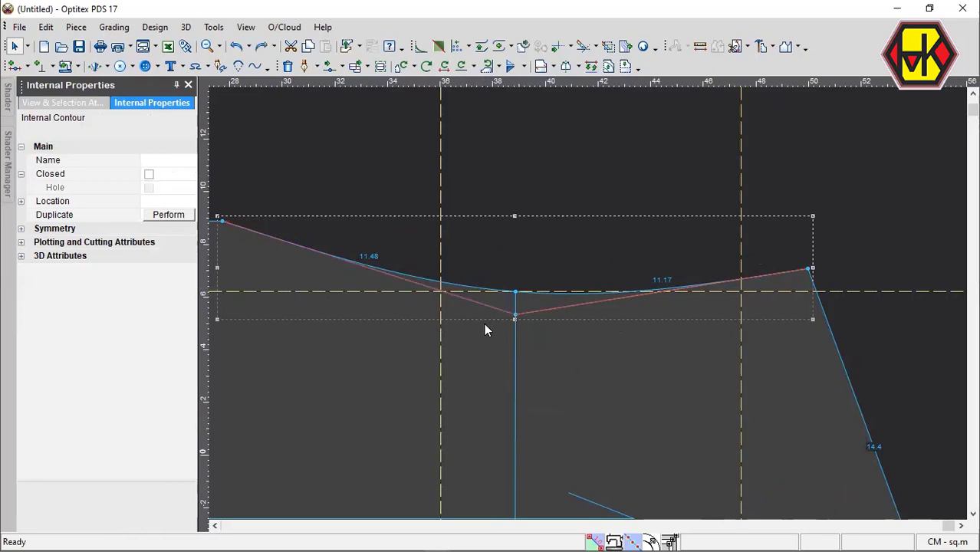
Turn the V line's middle point into a curve point and deepen the line near its left end with an added curve point.
left_click(515, 313)
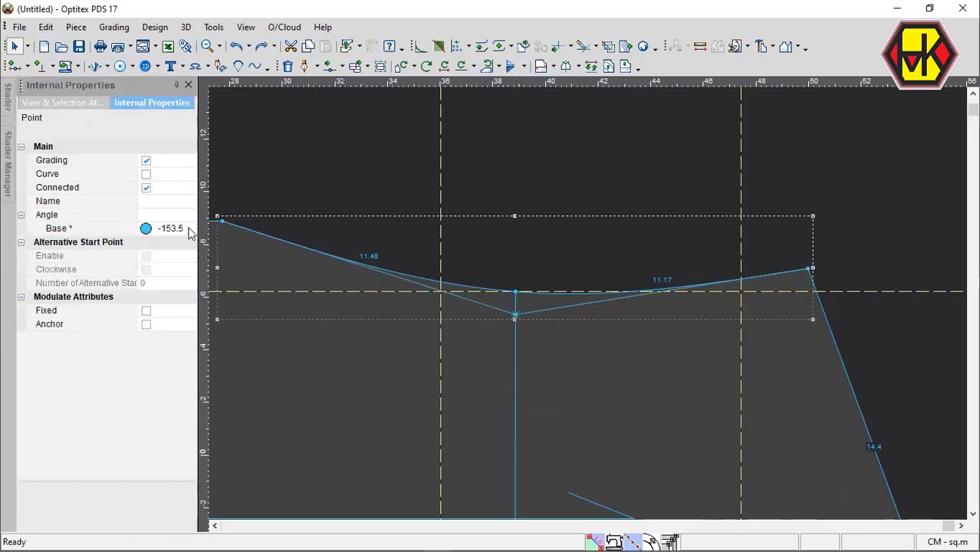
left_click(146, 174)
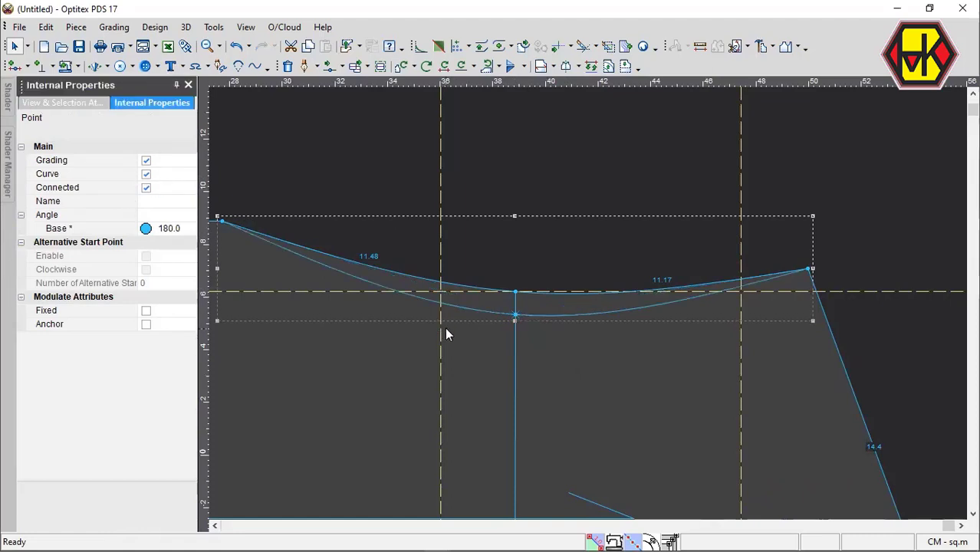
key("m")
left_click(328, 267, "shift")
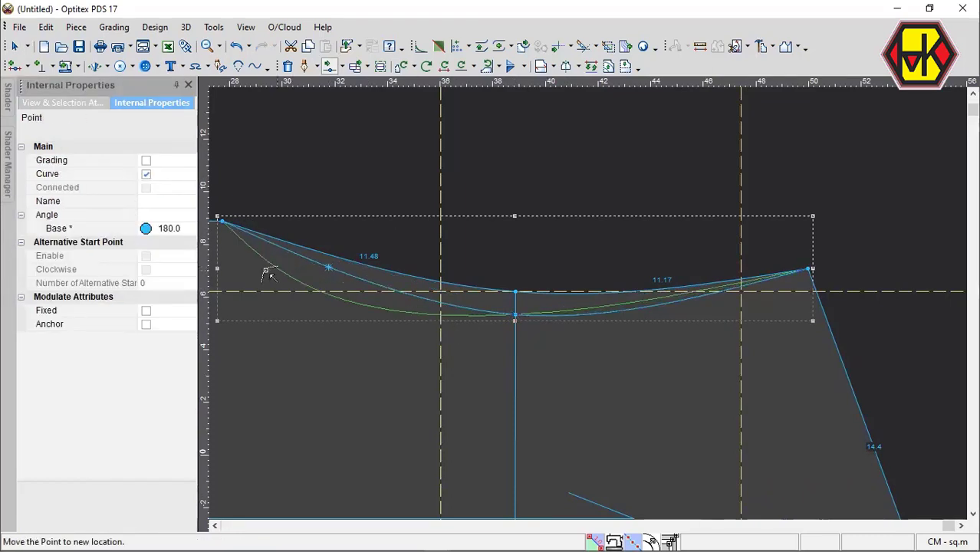
left_click(237, 250)
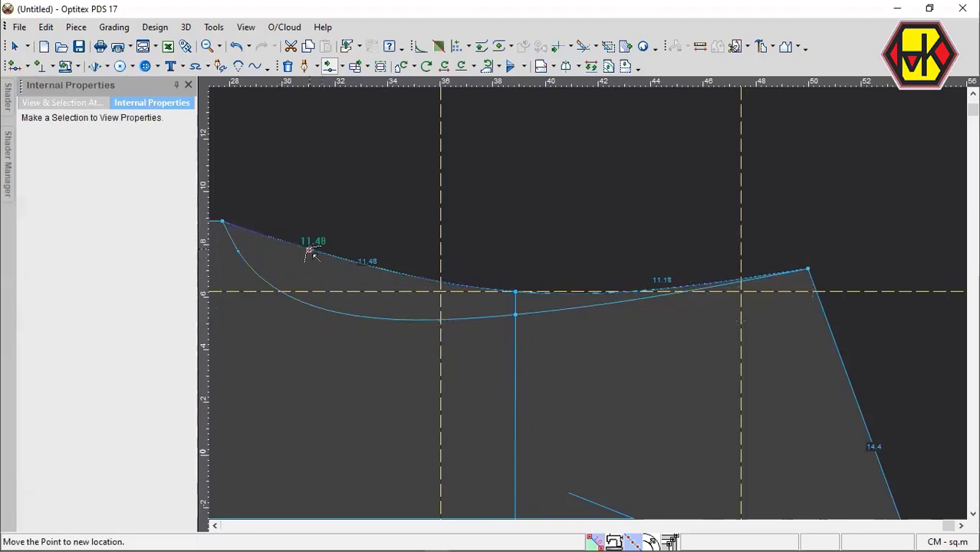
Add a curve point to the top contour's left half and pull it toward the left end, just above the inner curve.
left_click(310, 252)
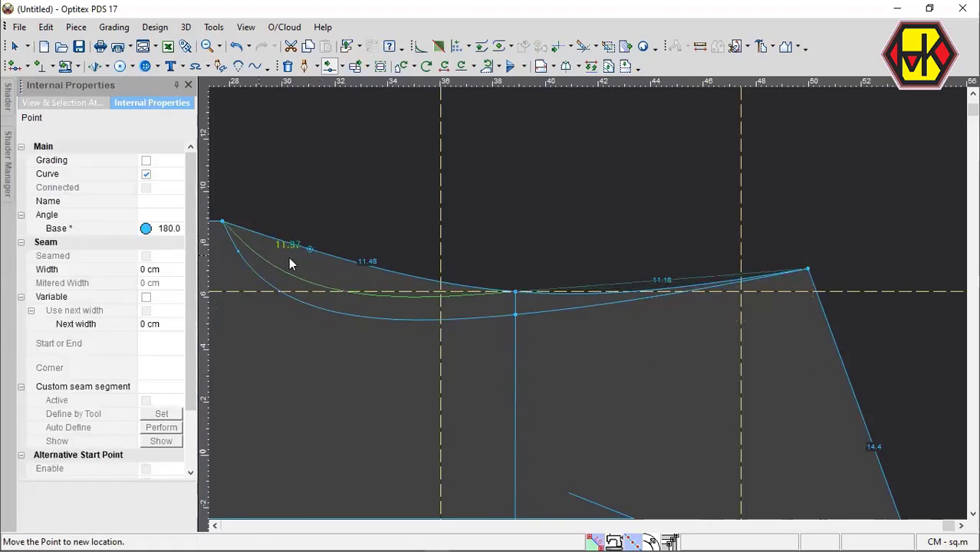
left_click(259, 255)
key("Return")
Move the whole pattern piece down and left, clear of the horizontal guide line.
scroll(601, 270, "down", 3)
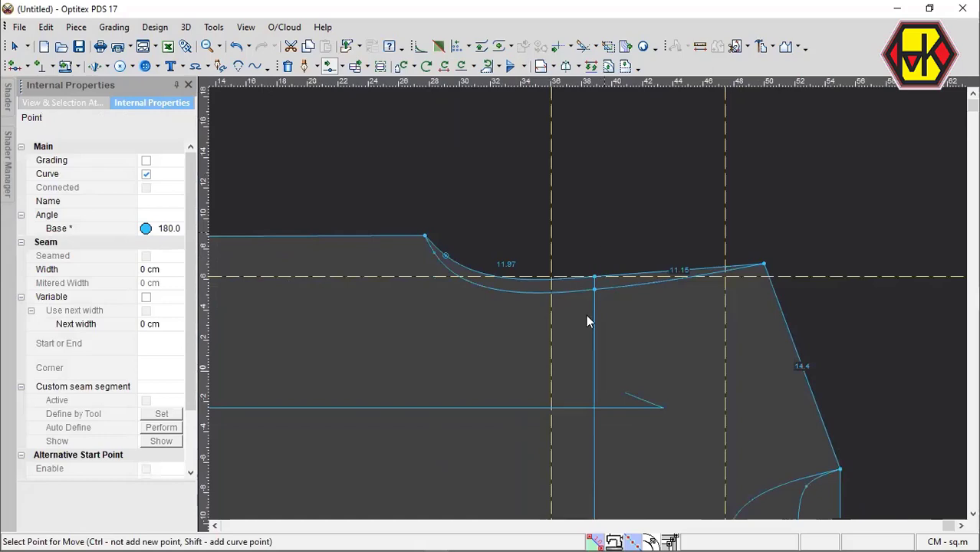
key("space")
left_click(498, 354)
scroll(493, 353, "down", 3)
scroll(493, 353, "up", 3)
key("space")
left_click(633, 276)
scroll(587, 303, "up", 1)
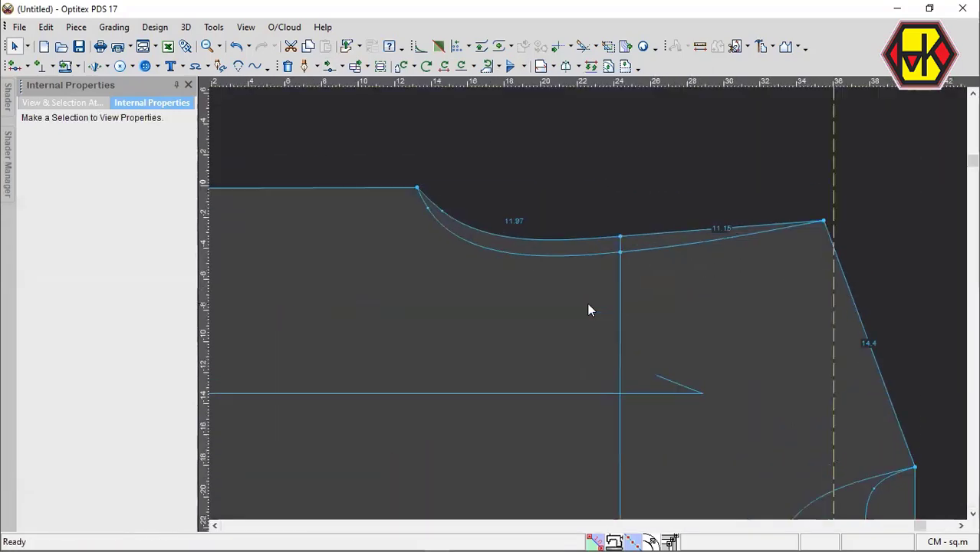
scroll(589, 310, "up", 2)
scroll(595, 302, "down", 1)
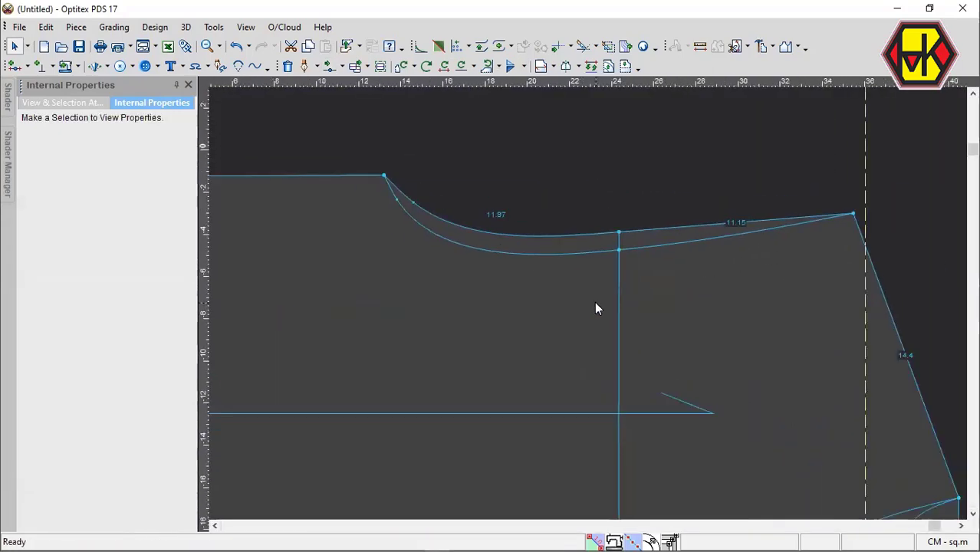
Move the middle points of both top curves together down by a distance of 2 cm.
key("m")
left_click_drag(556, 221, 687, 353)
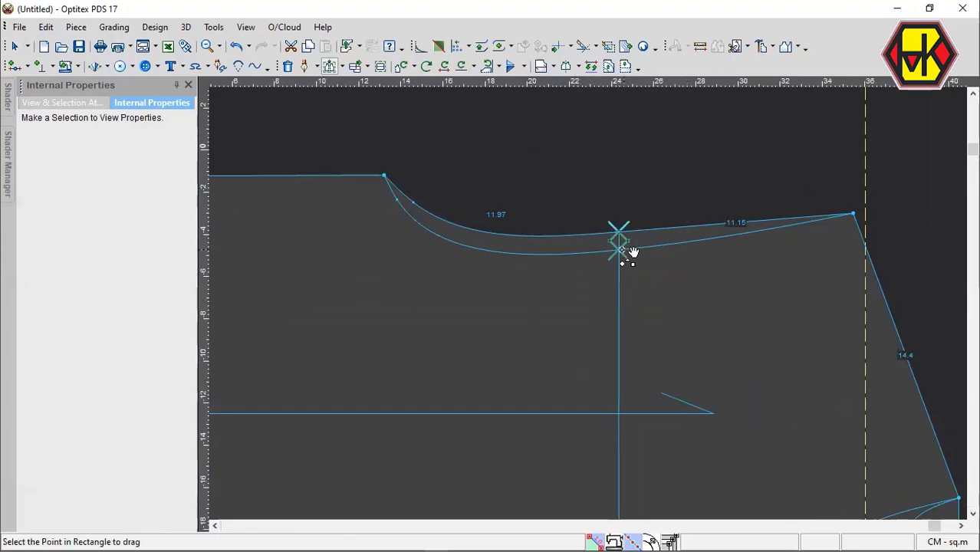
left_click(633, 254)
left_click(628, 318)
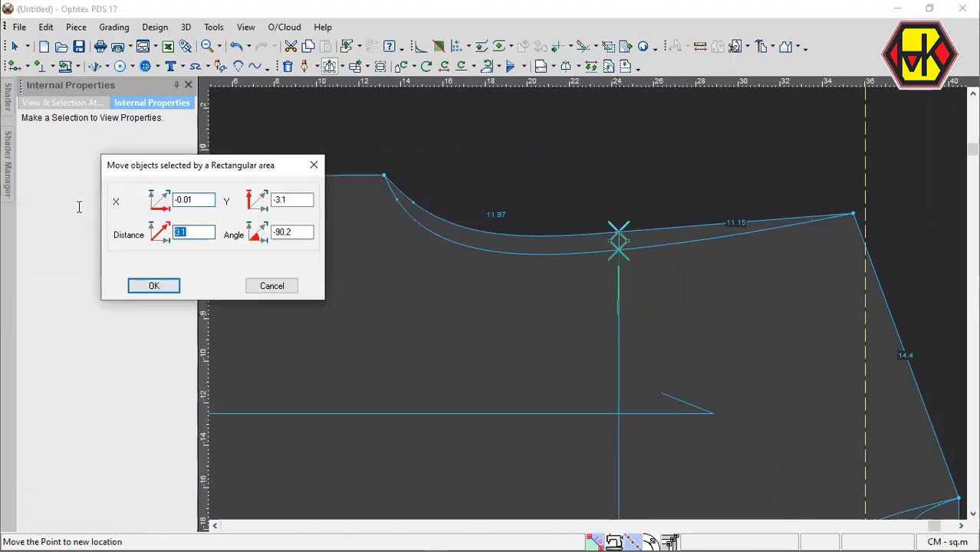
type("2")
key("Return")
Move the middle points of both top curves 0.1 cm straight up, with no horizontal shift.
left_click_drag(602, 214, 658, 341)
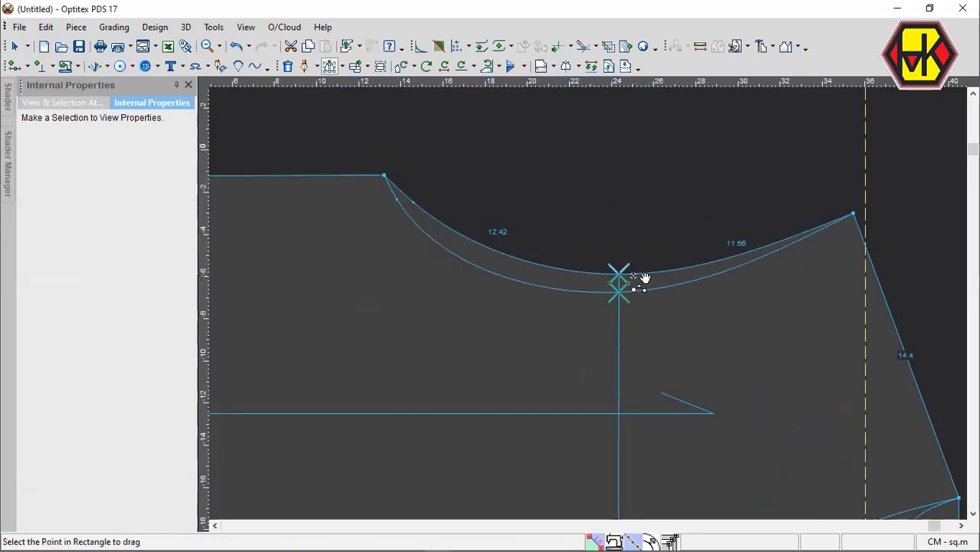
left_click(621, 275)
left_click(623, 214)
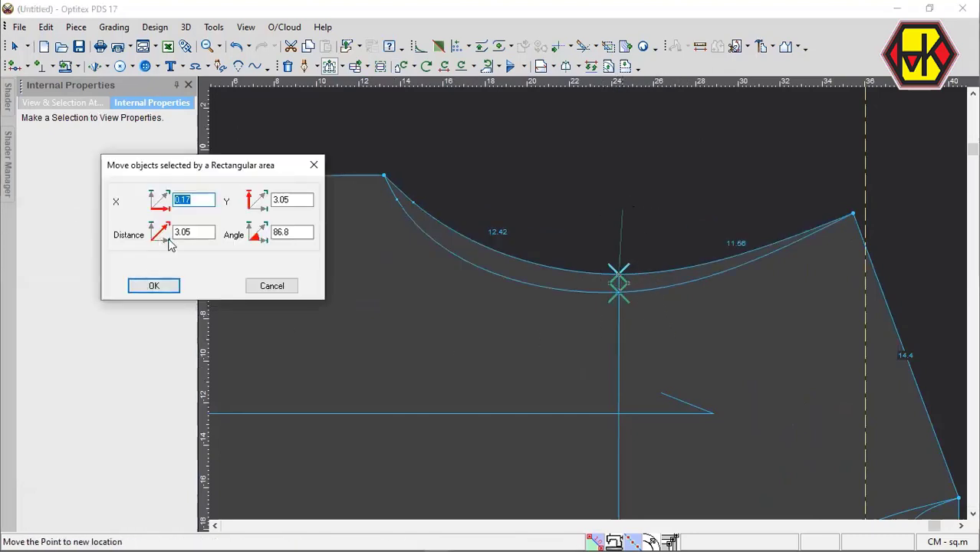
double_click(192, 233)
key("BackSpace")
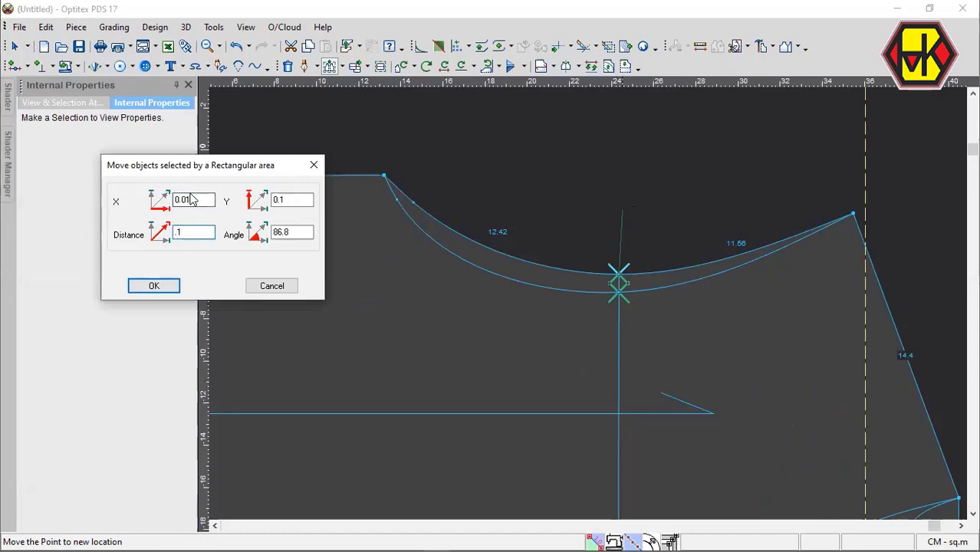
double_click(192, 199)
key("BackSpace")
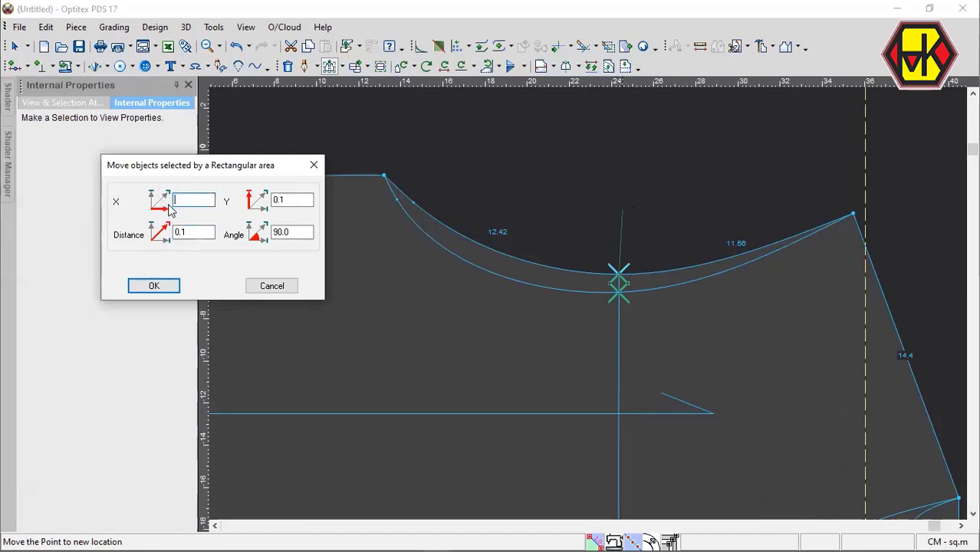
left_click(172, 283)
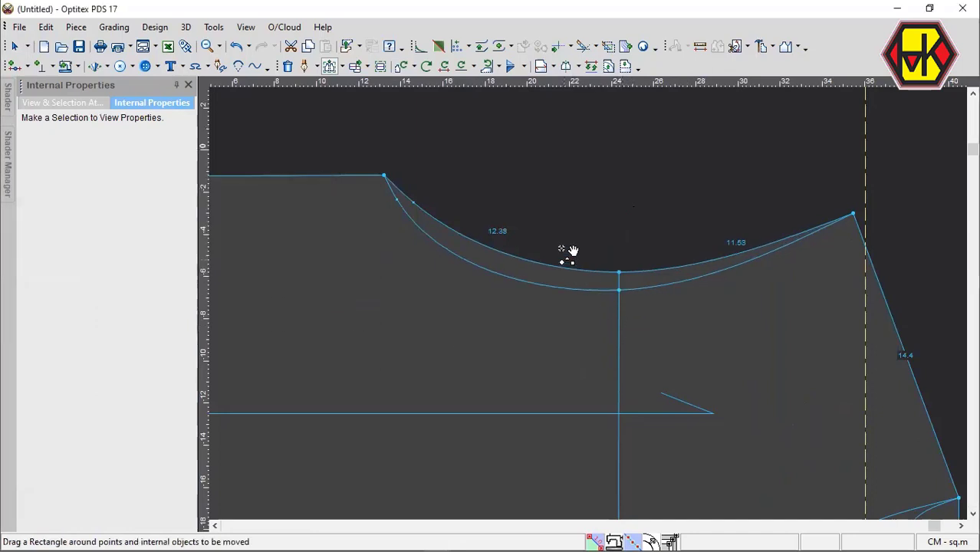
Move the middle points of both top curves together 0.3 cm straight up, with no horizontal shift.
left_click(620, 279)
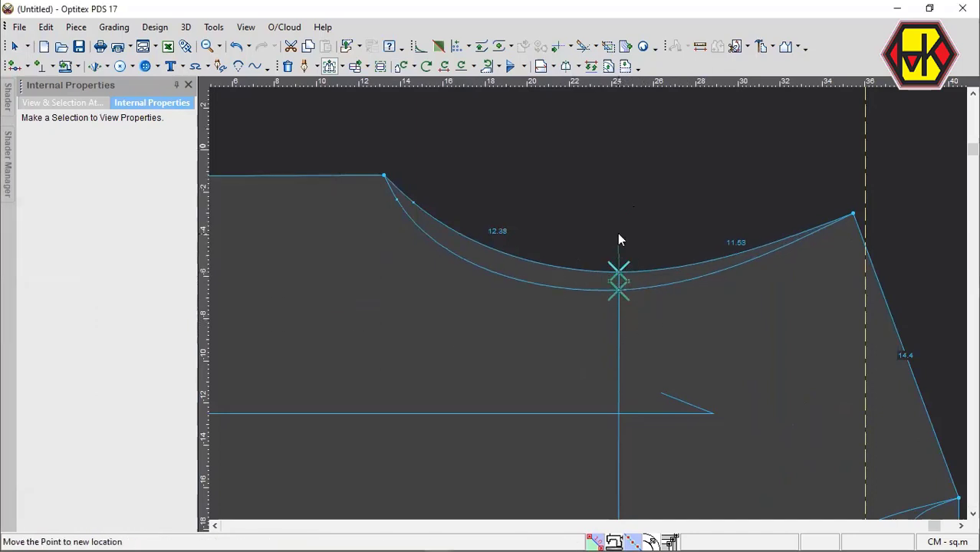
left_click(619, 234)
left_click_drag(193, 232, 85, 217)
type(".3")
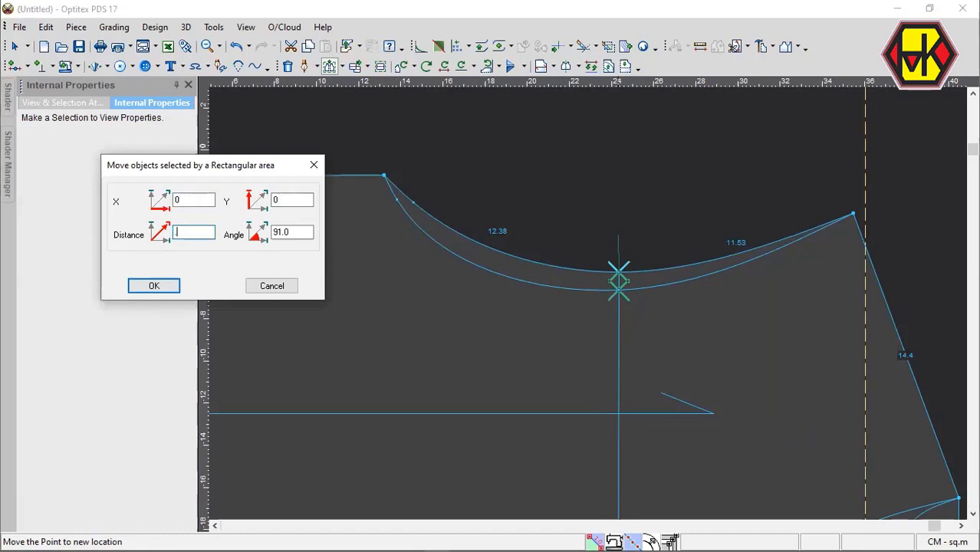
left_click_drag(207, 198, 175, 201)
key("BackSpace")
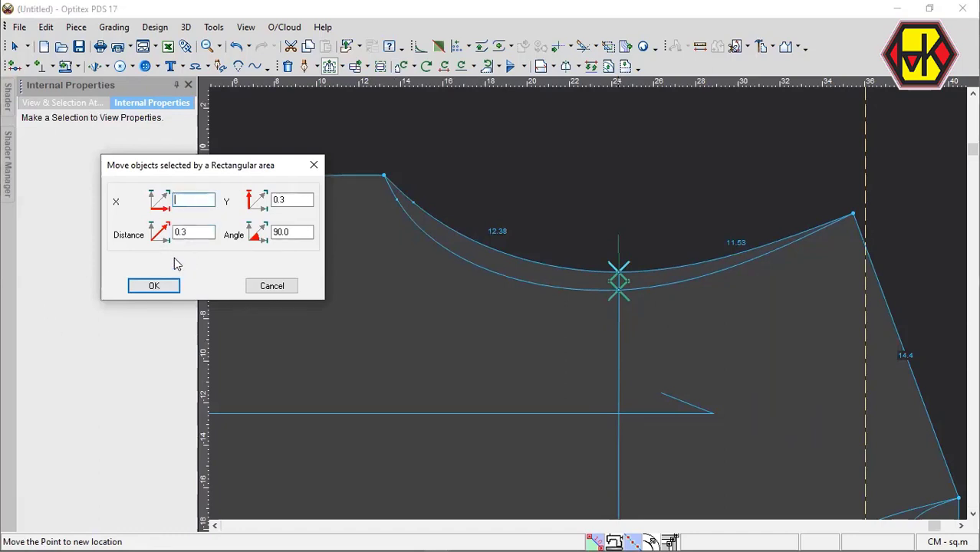
left_click(154, 286)
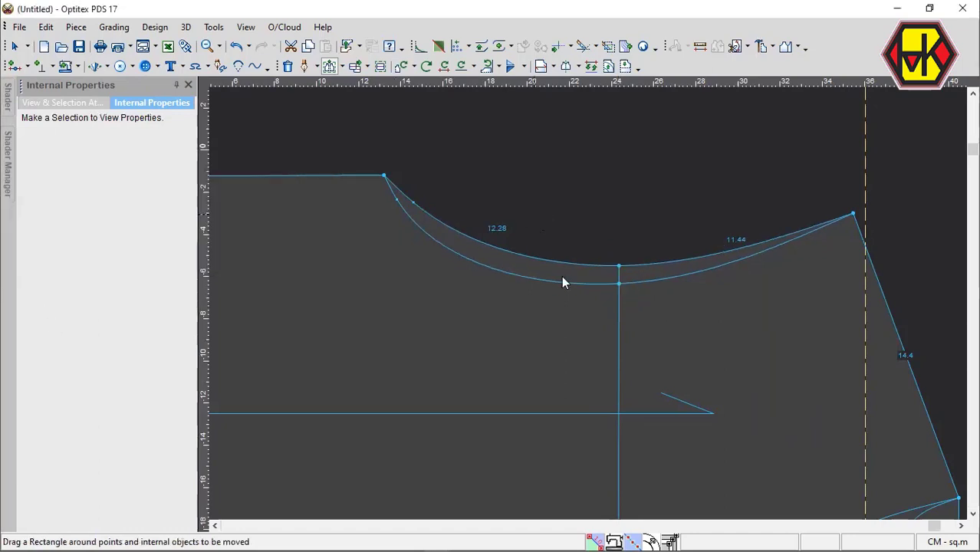
key("Escape")
Pull the curve points near the left end of both top curves down and left to deepen the bends, outer curve just above inner.
key("m")
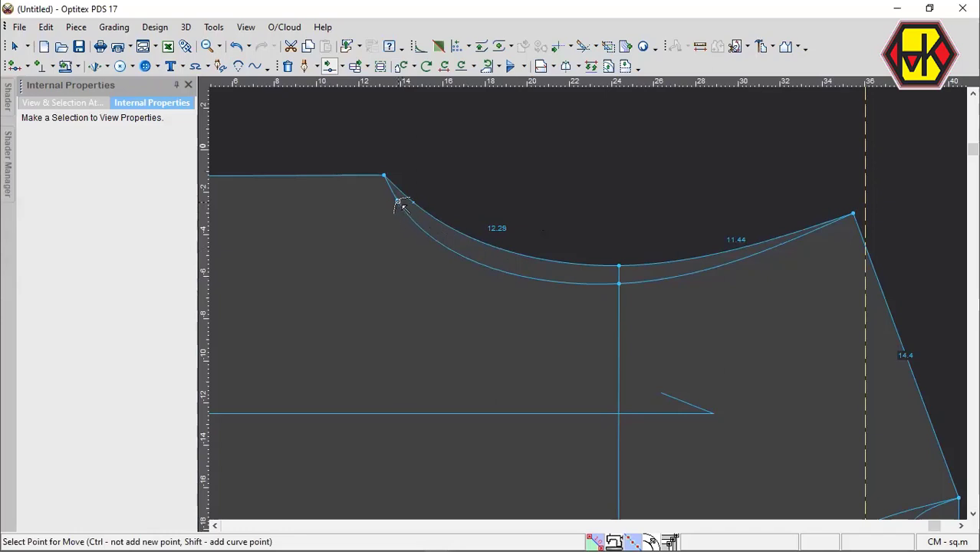
left_click(398, 202)
left_click(393, 208)
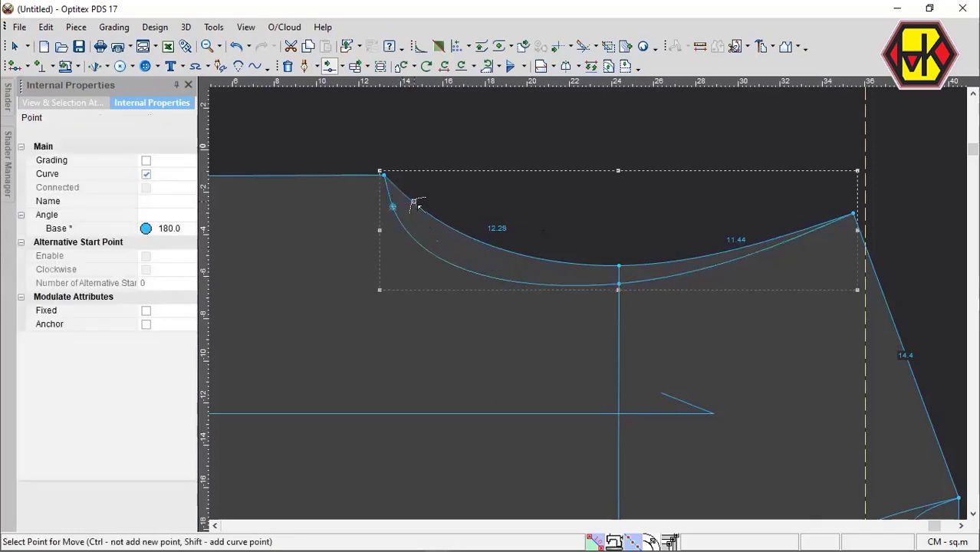
left_click(394, 204)
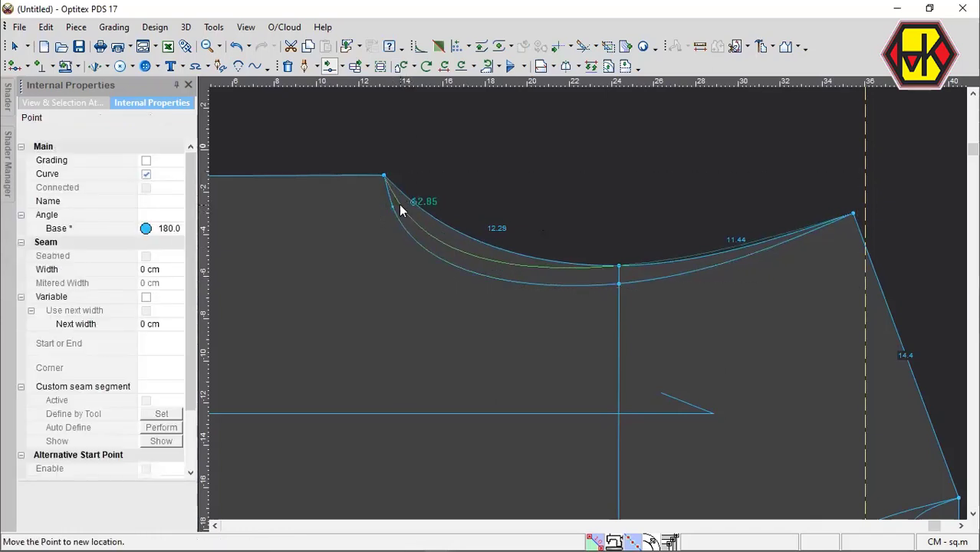
left_click(613, 265)
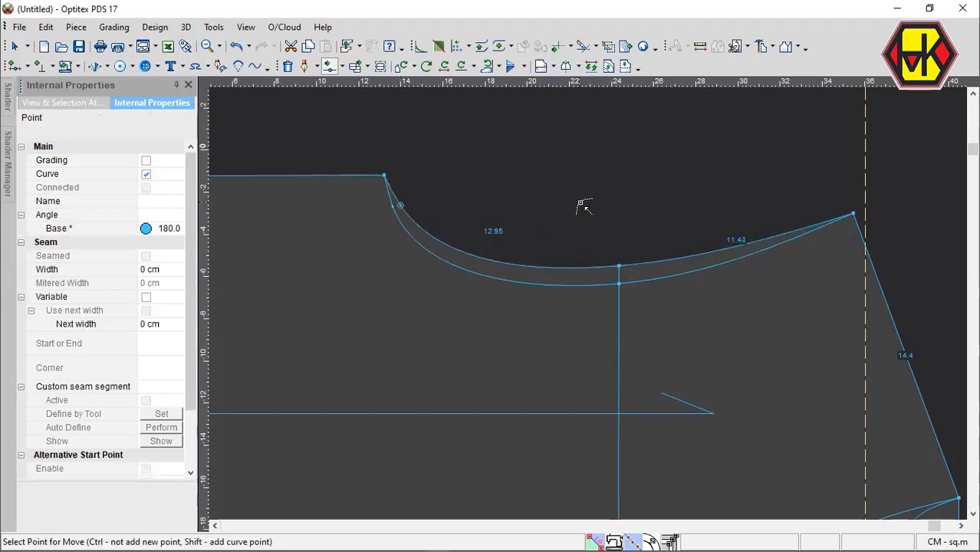
key("Home")
key("space")
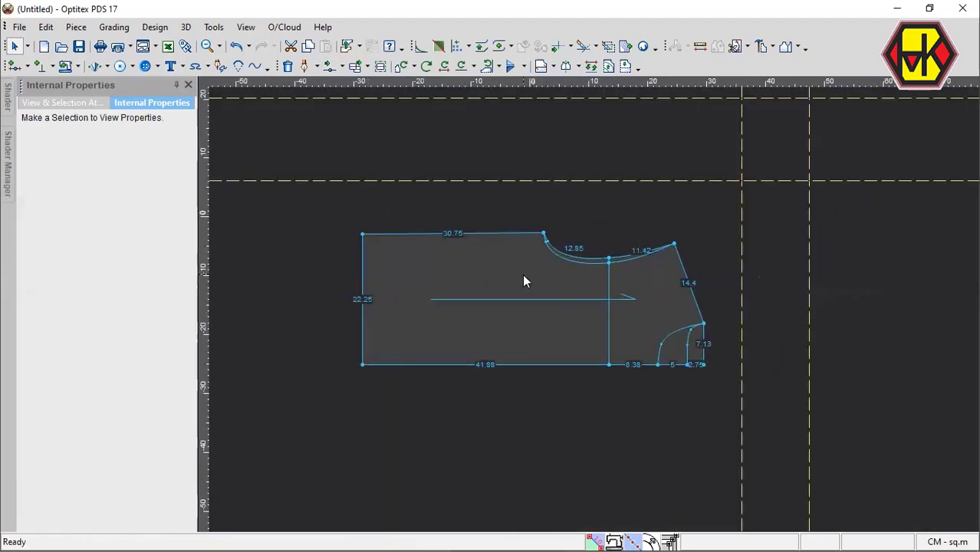
Move the piece's top-left corner point 3.5 cm horizontally inward, with no vertical shift.
scroll(514, 278, "down", 2)
scroll(593, 315, "up", 2)
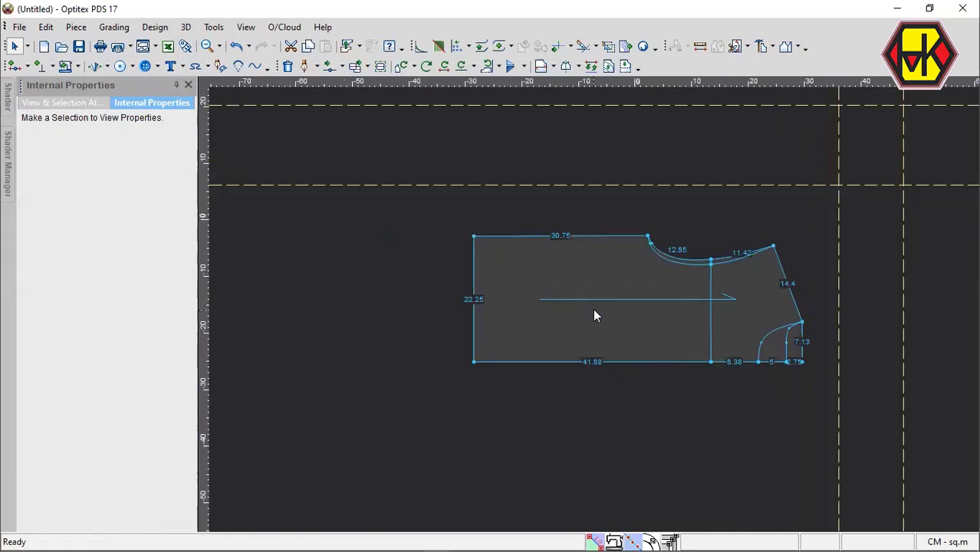
key("m")
scroll(489, 257, "up", 2)
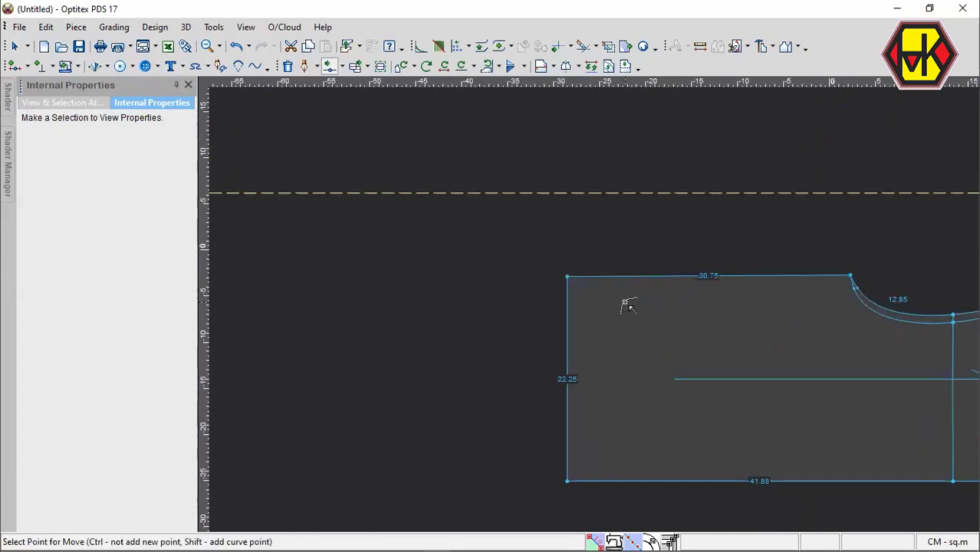
left_click(567, 276)
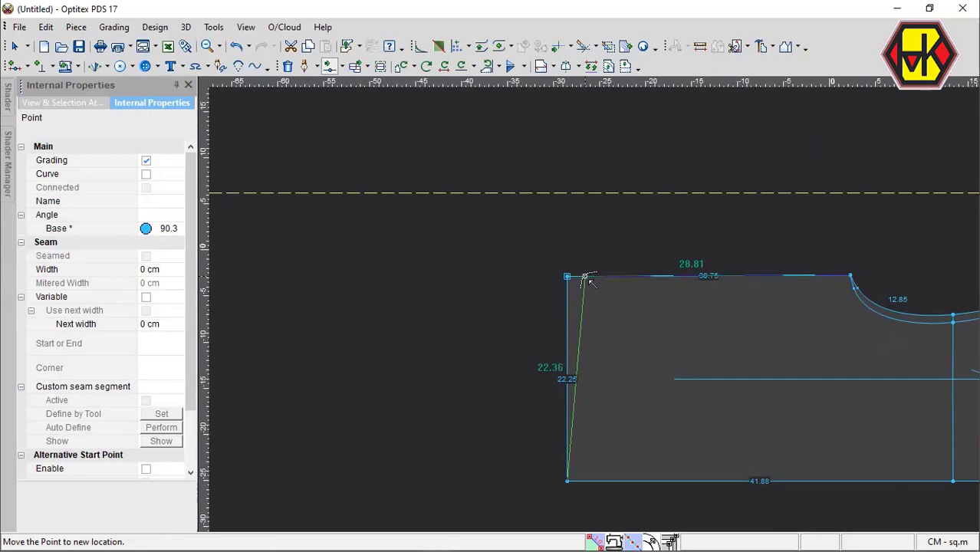
left_click(604, 283)
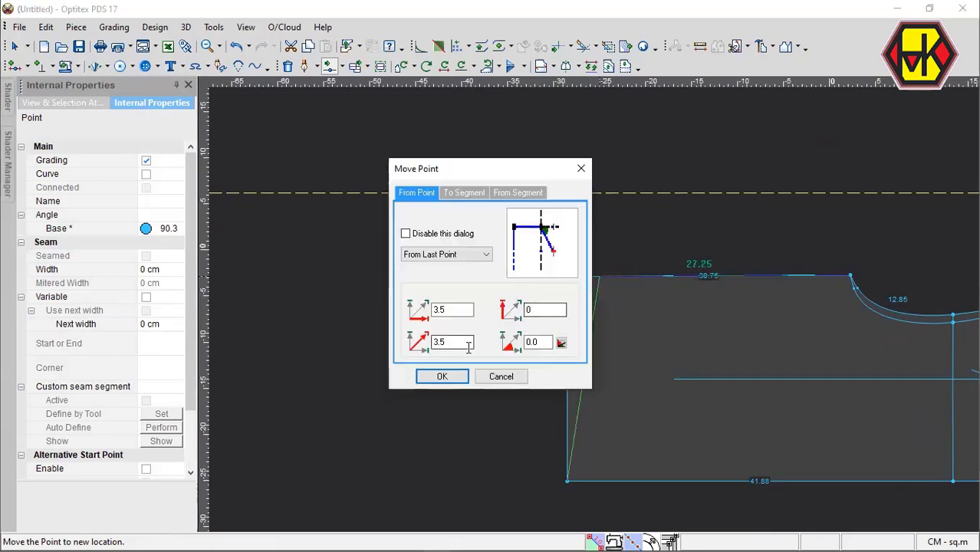
left_click(442, 376)
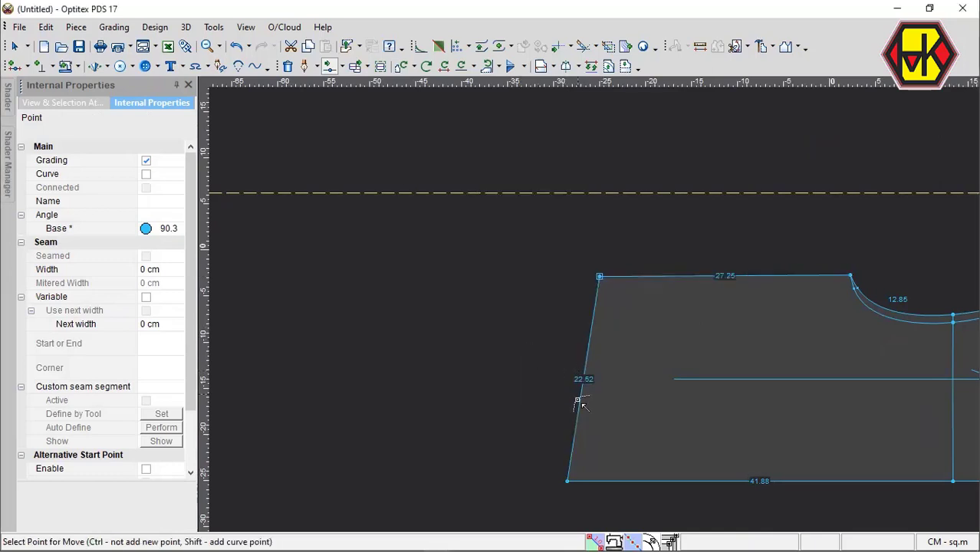
Shape the slanted left edge into an S-curve, bulging its lower part outward and its upper part inward with two curve points.
left_click(571, 425)
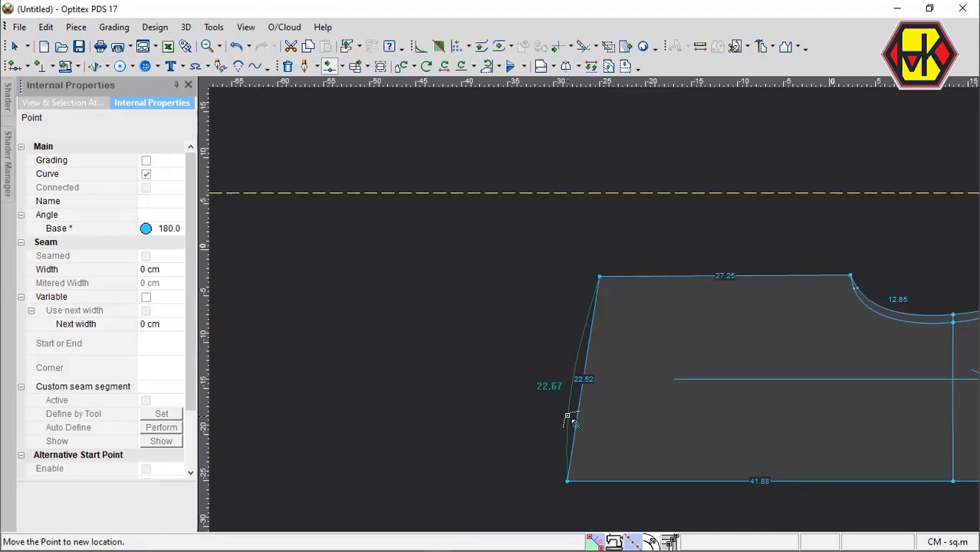
left_click(568, 416)
key("Return")
left_click(585, 324)
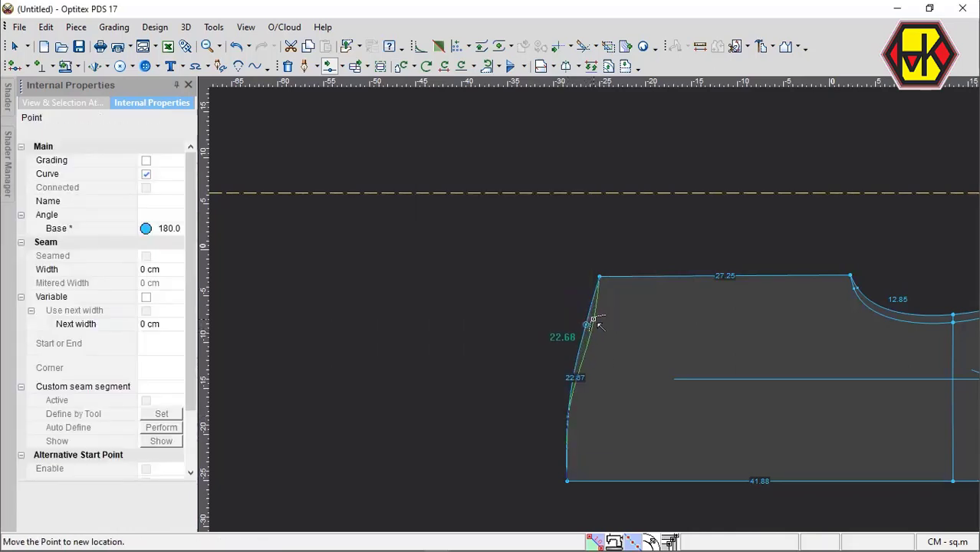
left_click(596, 322)
scroll(586, 304, "up", 2)
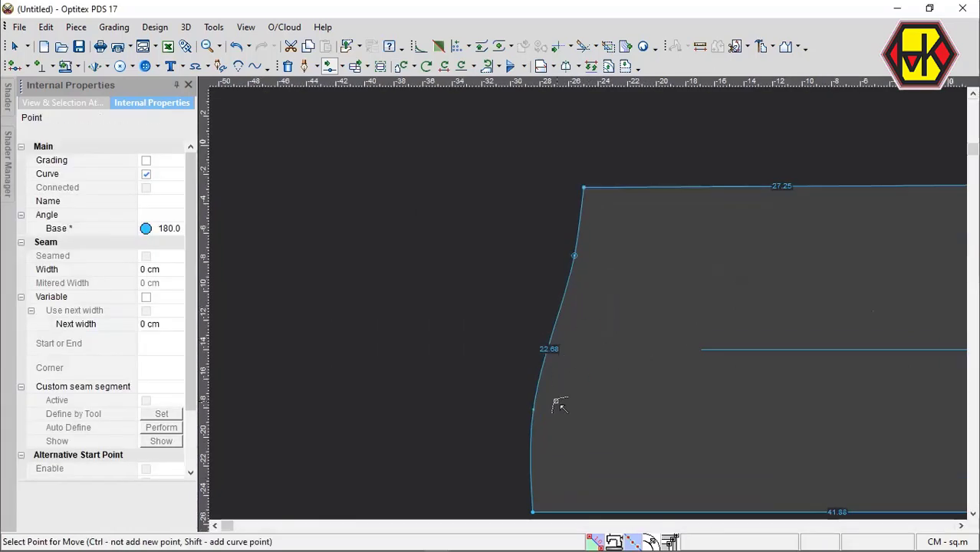
scroll(587, 318, "up", 2)
left_click(549, 321)
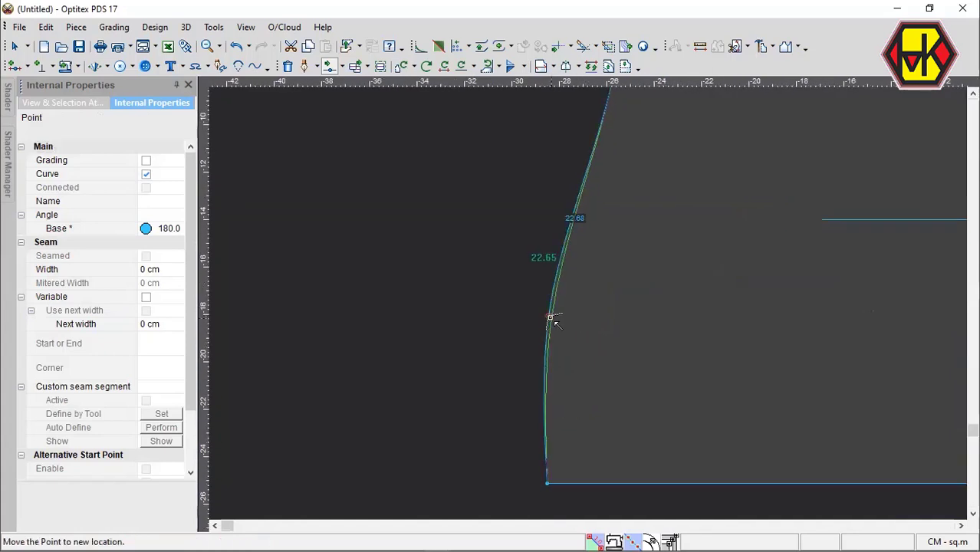
left_click(553, 320)
scroll(595, 302, "down", 2)
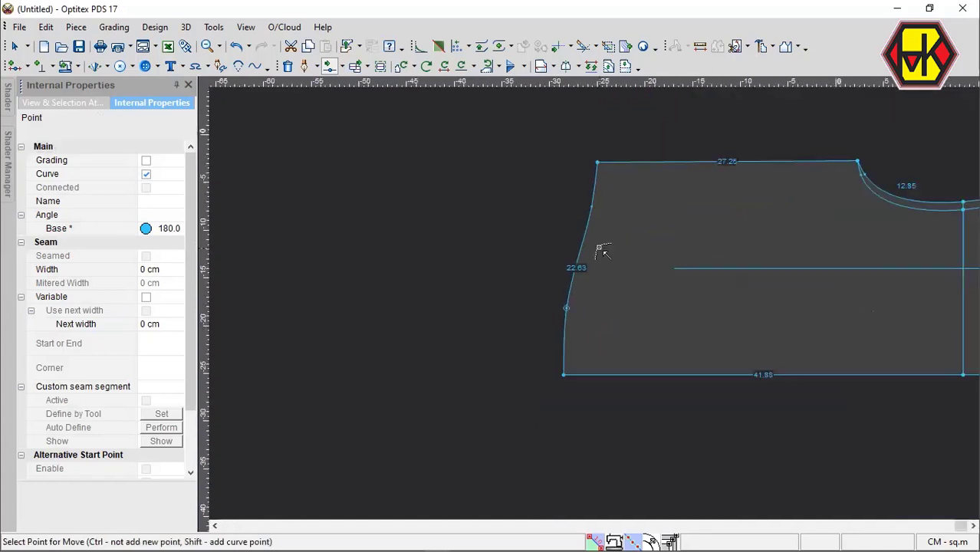
Undo the left edge's curve shaping and the top-left corner move.
key("ctrl+z")
key("ctrl+z")
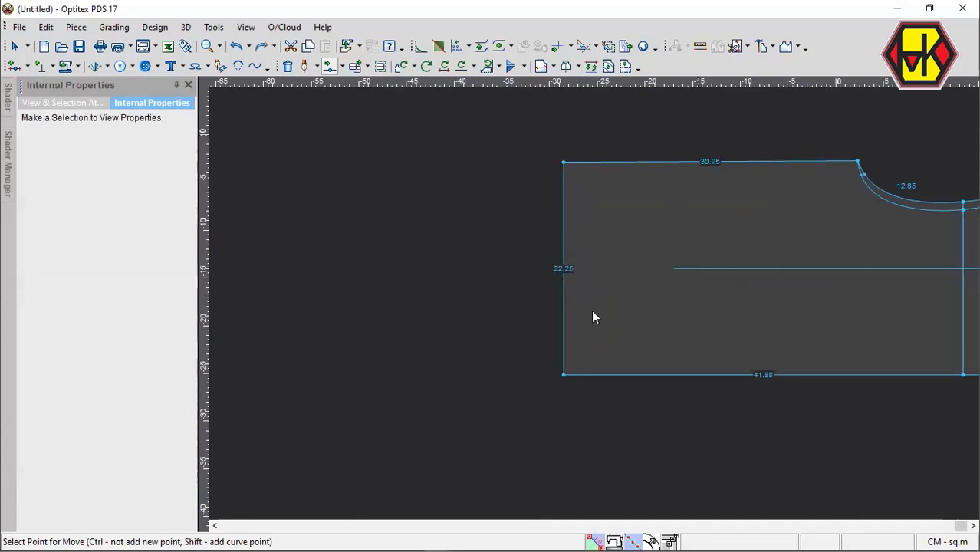
key("Escape")
Save the pattern as a PDS file named shairt in the optitex folder.
scroll(592, 310, "down", 5)
scroll(590, 307, "up", 5)
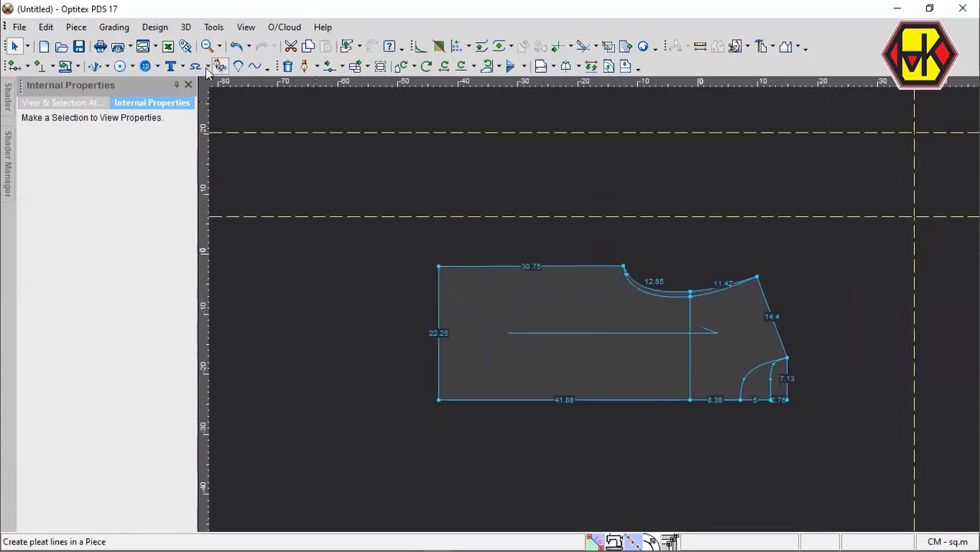
left_click(79, 46)
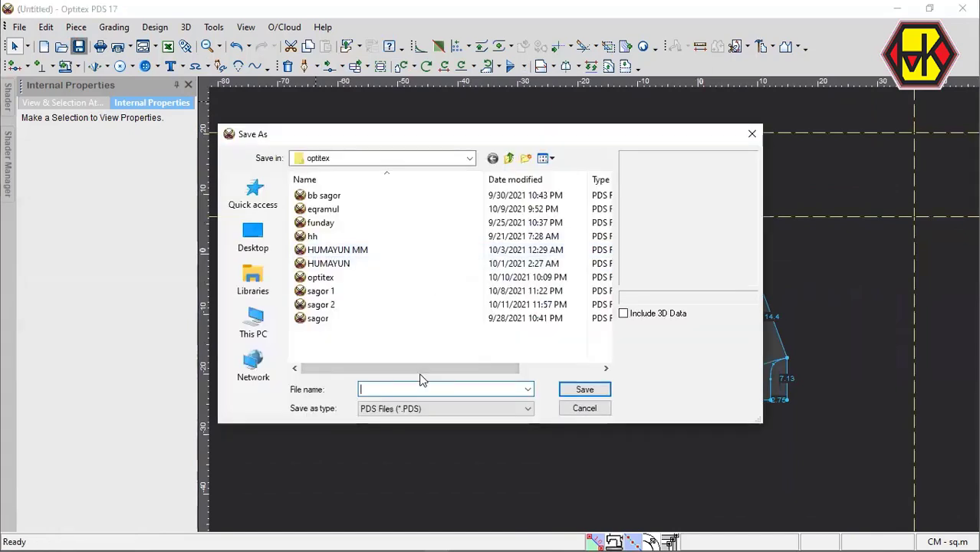
type("shairt")
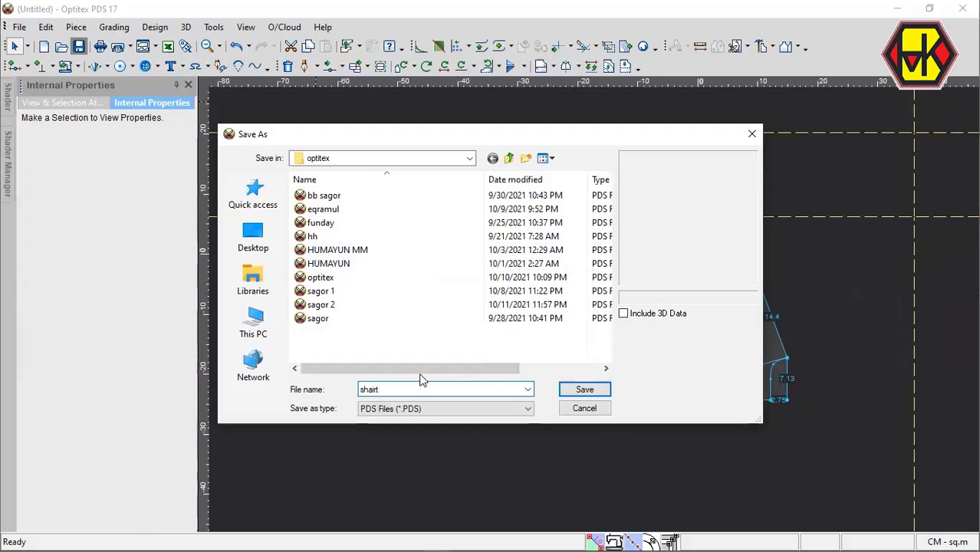
key("Return")
Move the pattern piece further down, away from the horizontal guide line, and save the file again.
scroll(606, 313, "up", 2)
scroll(606, 313, "down", 3)
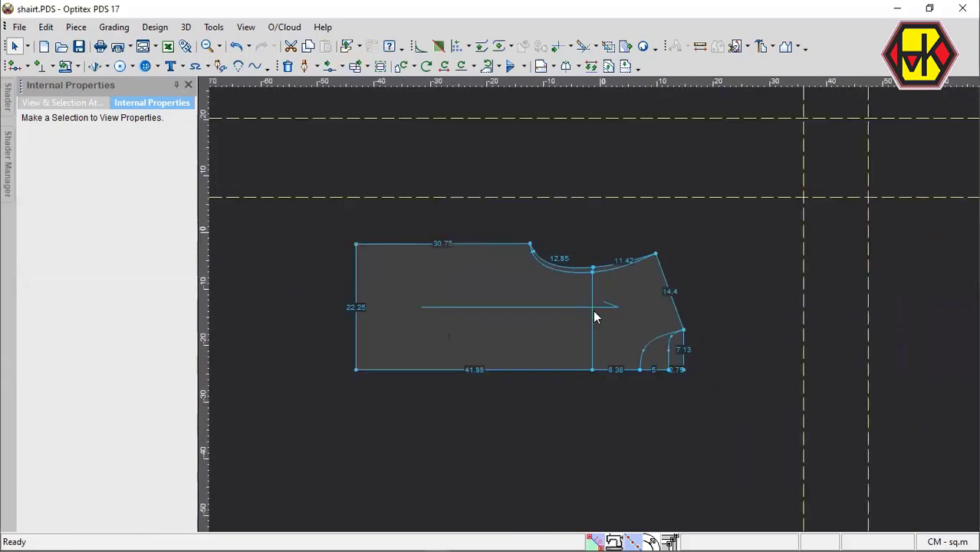
scroll(597, 315, "up", 2)
left_click_drag(630, 330, 628, 352)
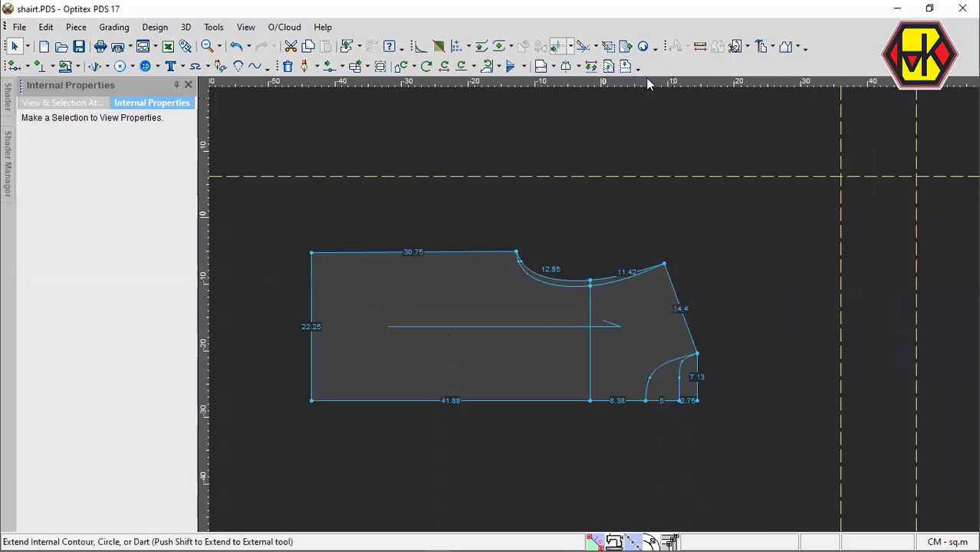
key("ctrl+s")
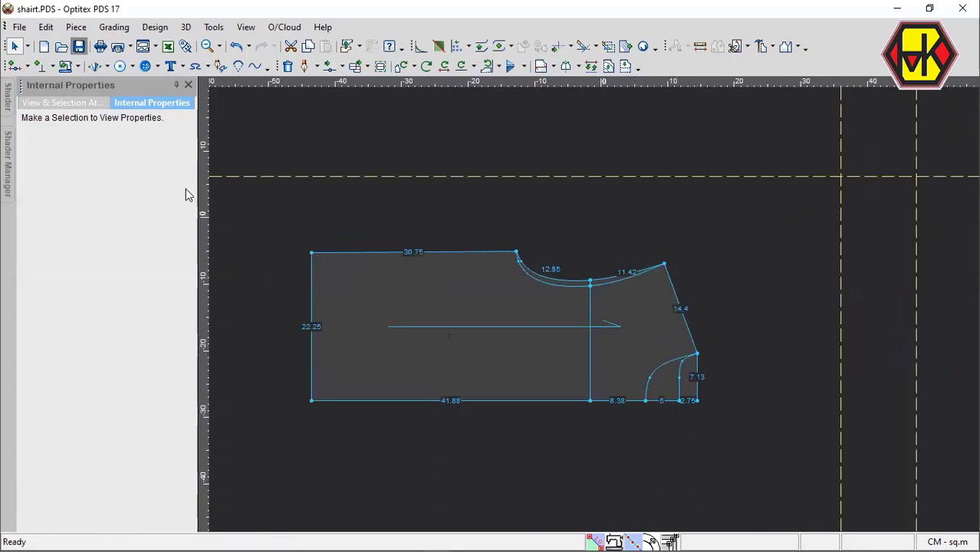
left_click_drag(488, 372, 489, 412)
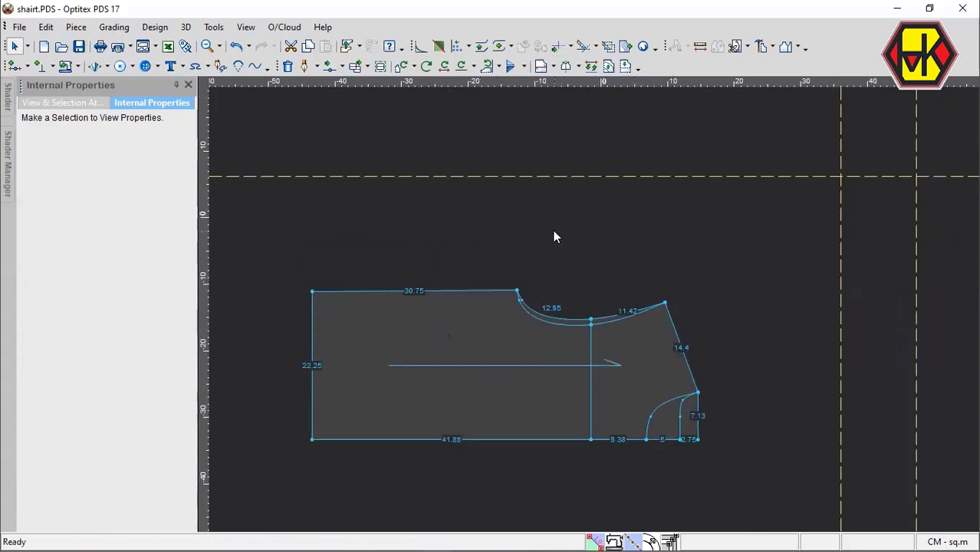
Create a new rectangular piece, Piece2, with a length of 47.5 cm and a width of 18.25 cm.
right_click(525, 222)
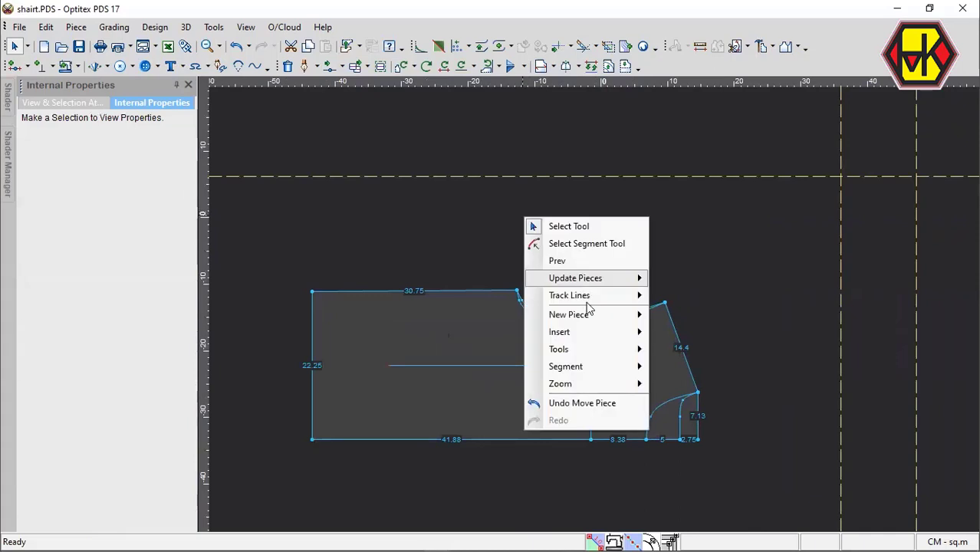
left_click(695, 327)
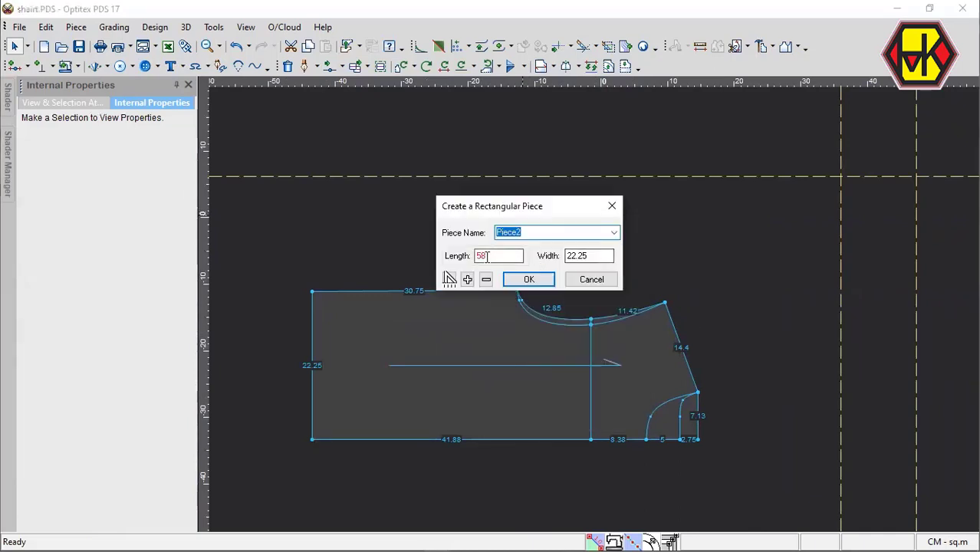
type("47.")
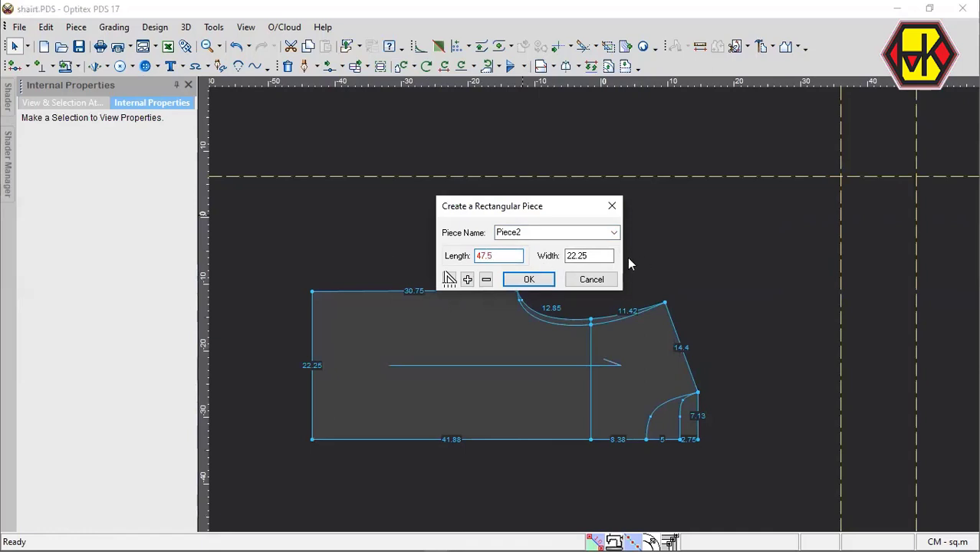
key("Tab")
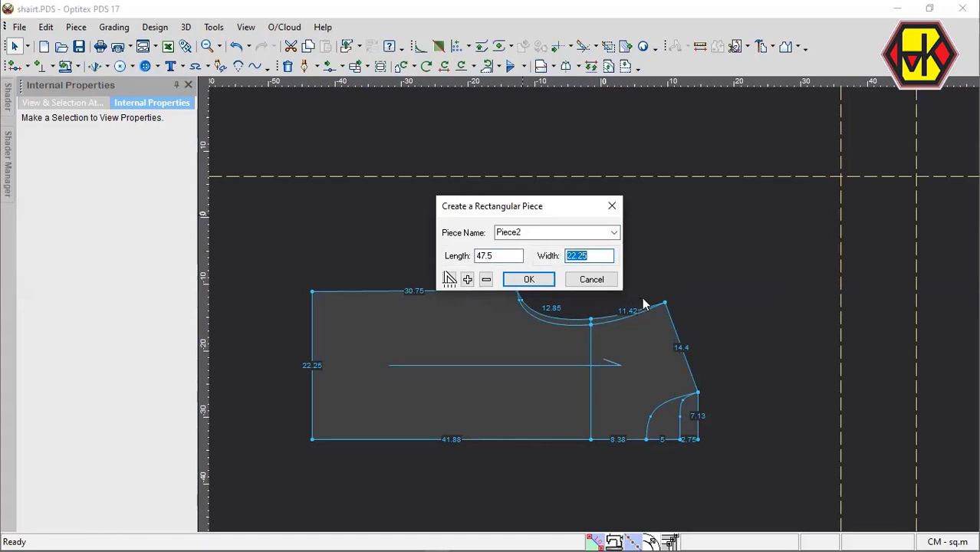
type("18")
key("Return")
Move the new rectangle below the first pattern piece, roughly centred under it with a small gap.
key("space")
left_click(677, 119)
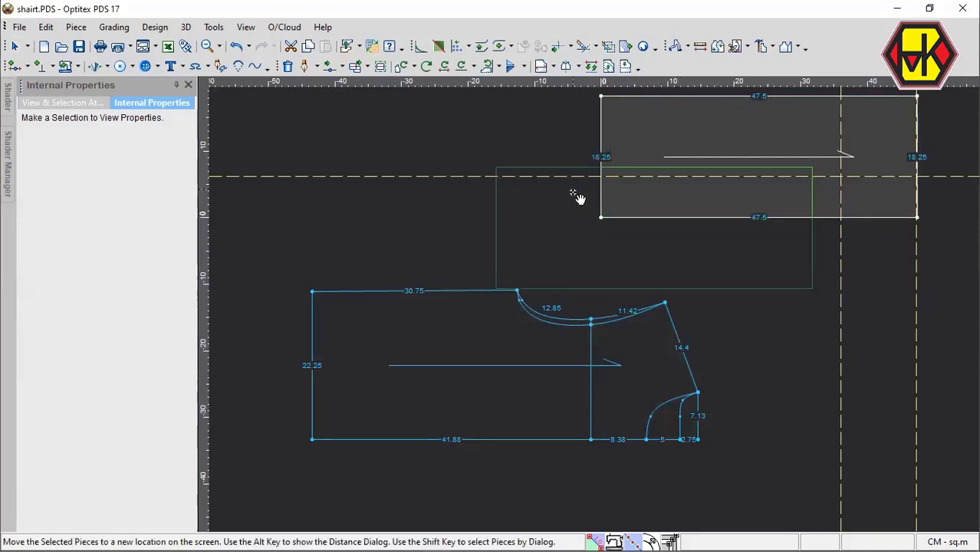
scroll(529, 253, "down", 3)
left_click(503, 278)
key("space")
left_click(557, 453)
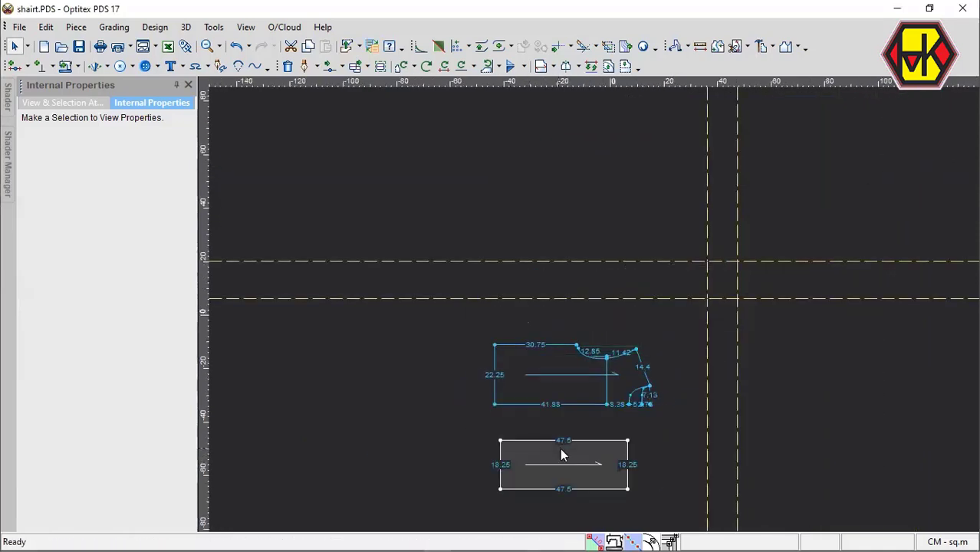
key("space")
left_click(573, 441)
scroll(587, 310, "up", 2)
key("space")
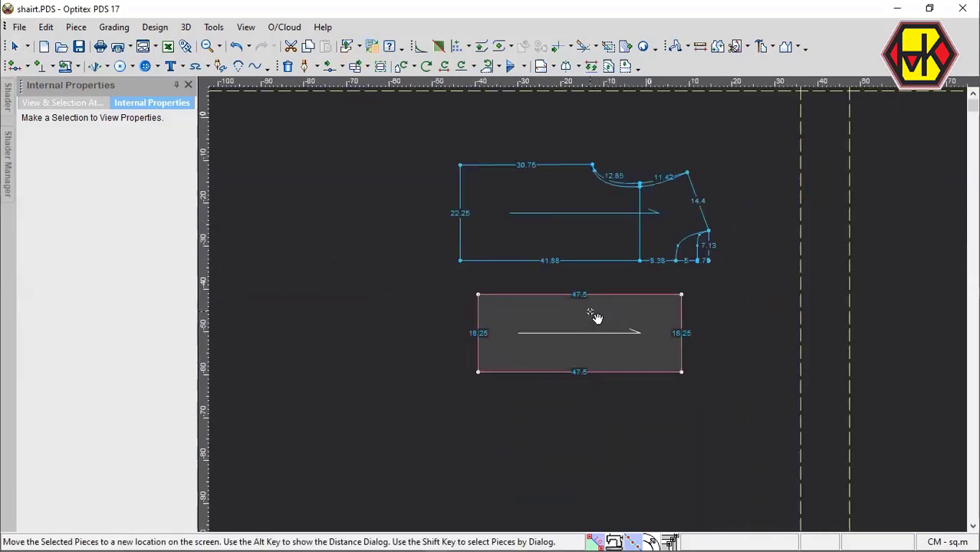
left_click(587, 318)
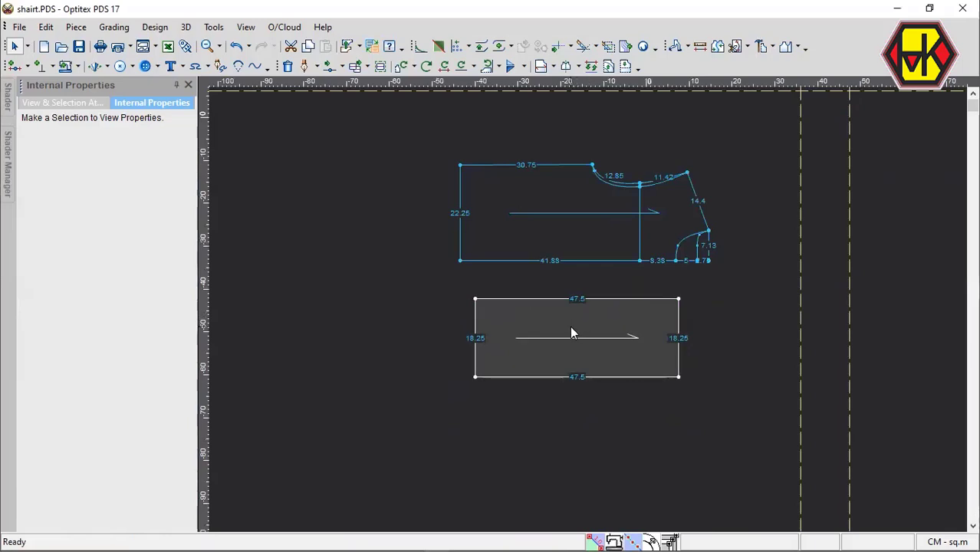
Move the new rectangle further down to widen the gap between it and the body piece.
scroll(570, 326, "up", 2)
key("space")
left_click(586, 351)
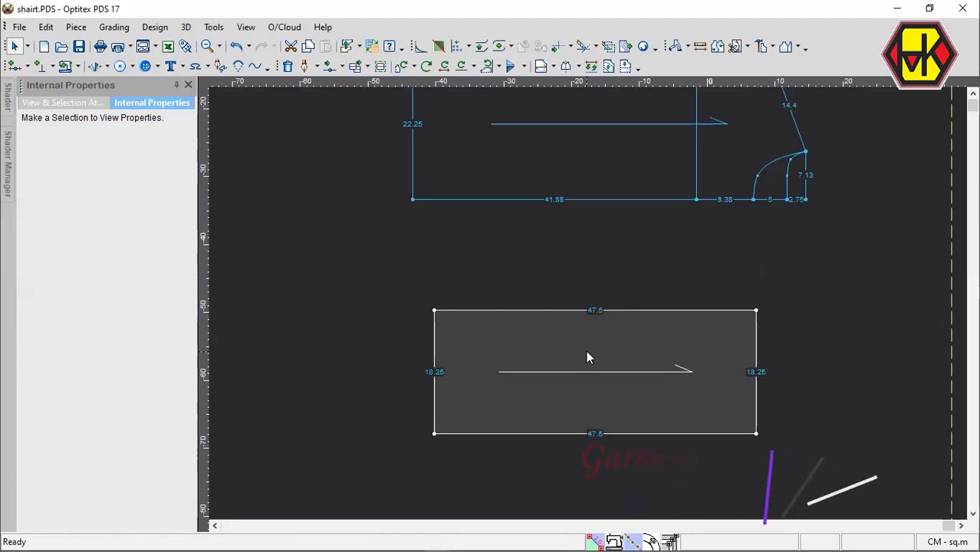
scroll(590, 315, "down", 2)
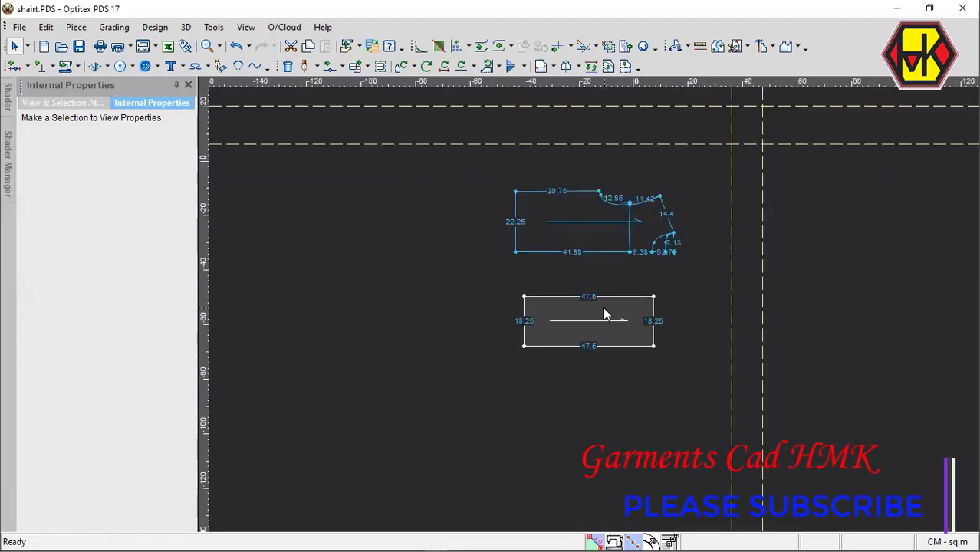
Add a grading point on the rectangle's upper edge, 15 cm from its upper-right corner.
key("o")
scroll(594, 307, "up", 3)
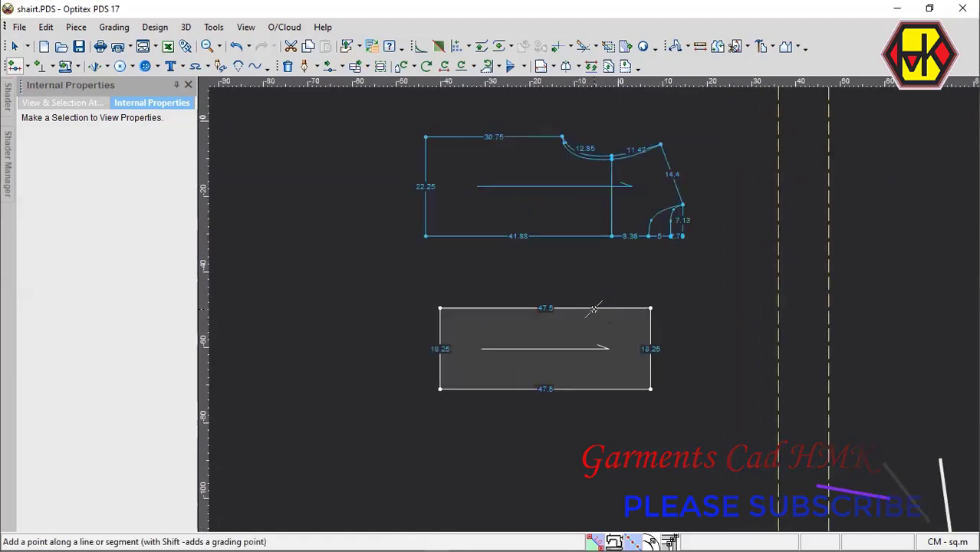
left_click(593, 307)
left_click(122, 219)
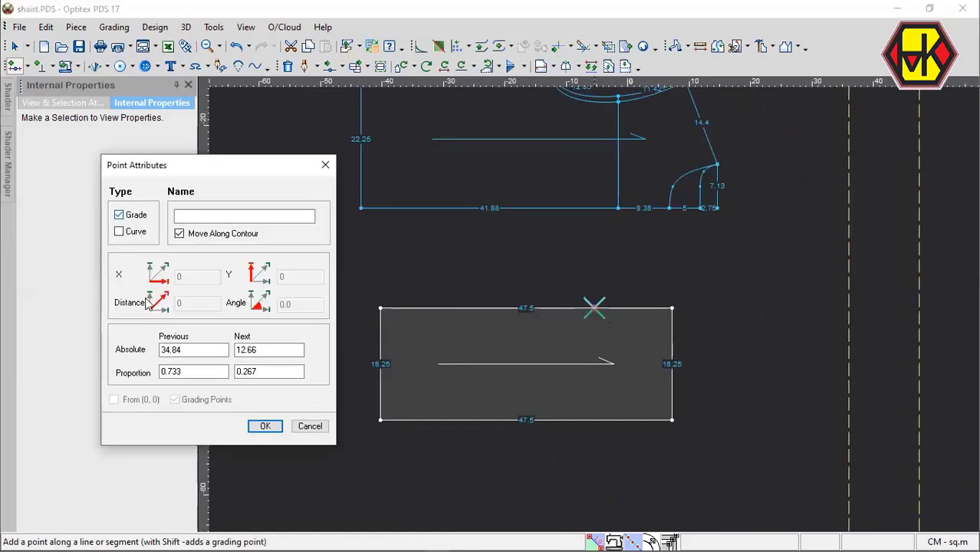
left_click(198, 350)
key("Tab")
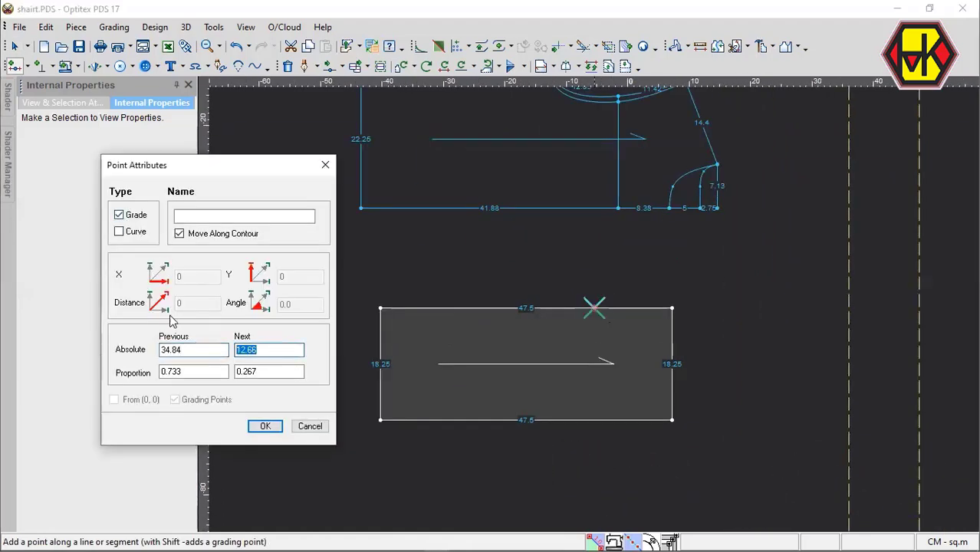
type("15")
key("Return")
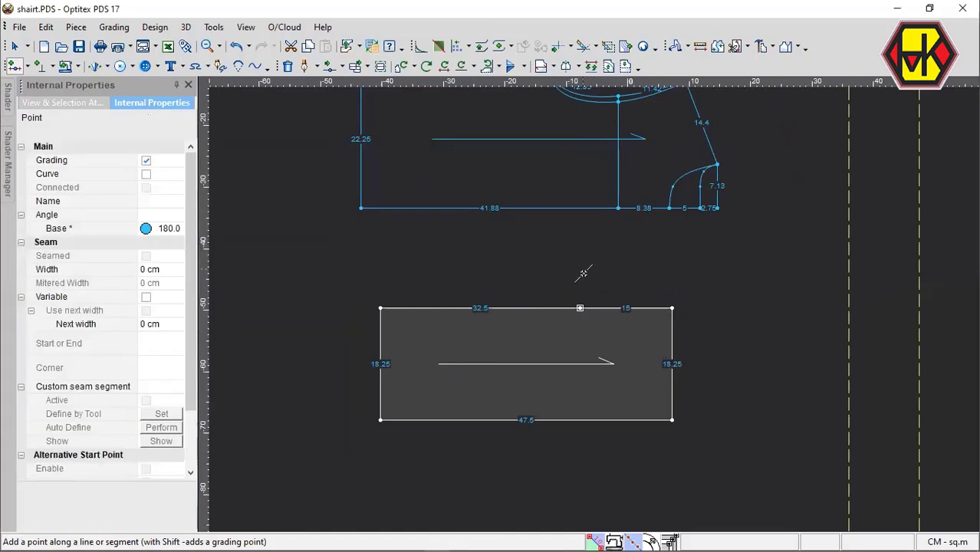
key("Escape")
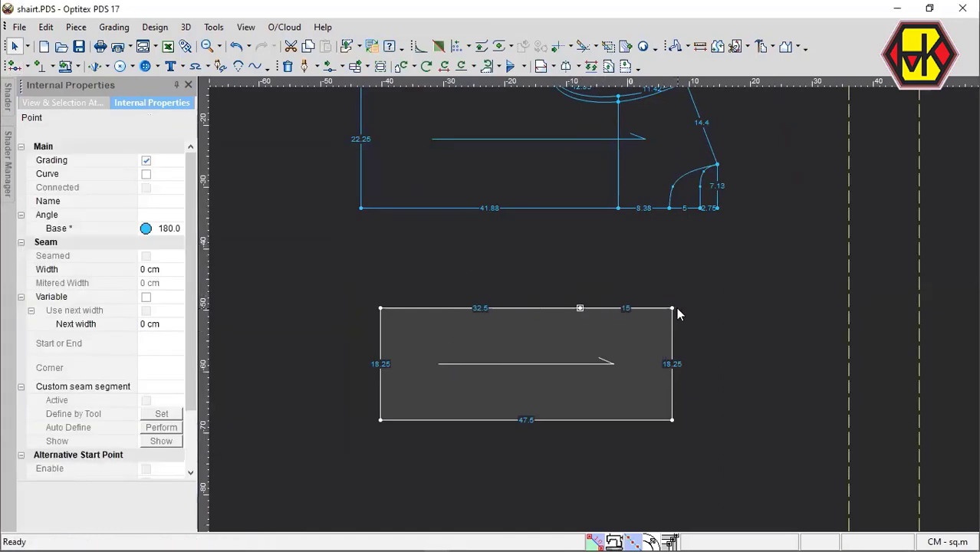
Delete the rectangle's upper-right corner point so a slanted edge joins the new point to the lower-right corner.
key("Delete")
left_click(673, 307)
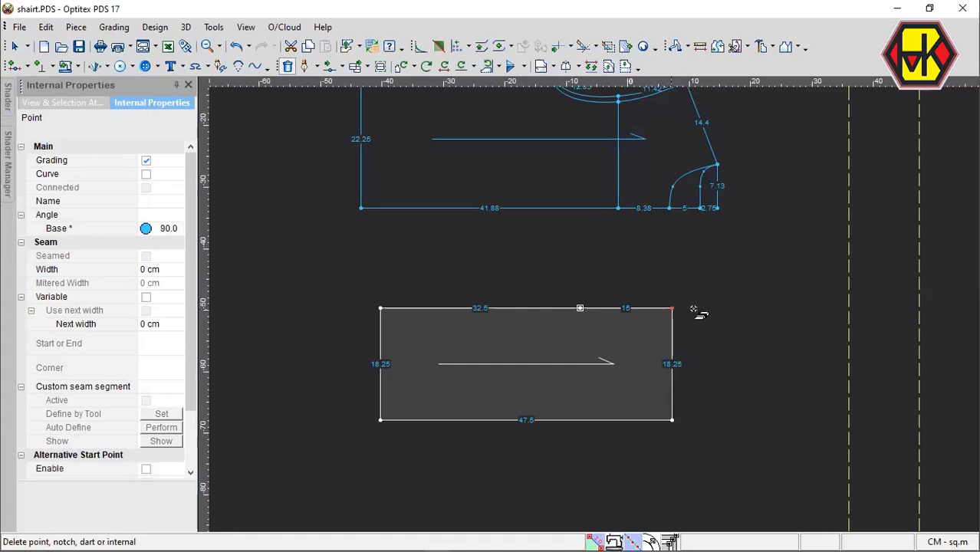
key("Escape")
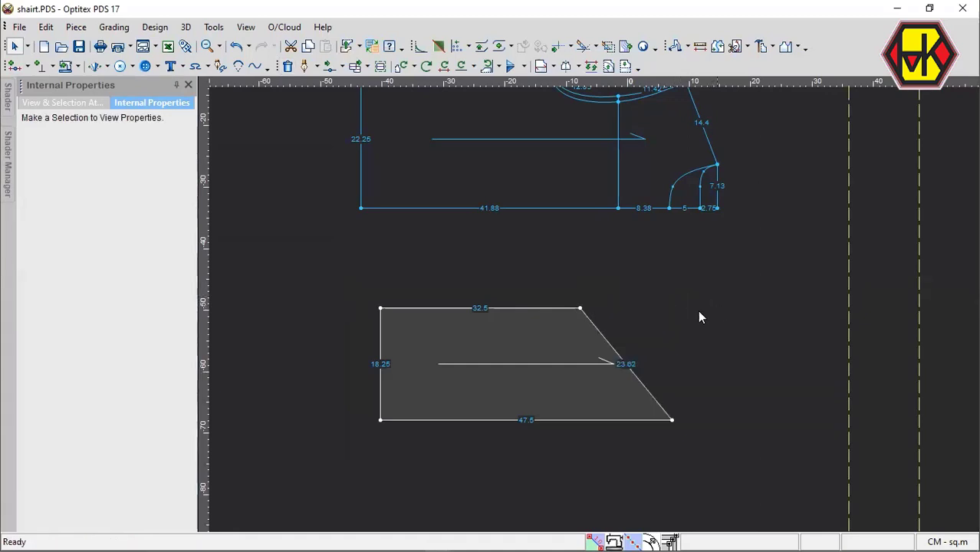
Shape the slanted edge into an S-shaped sleeve cap with a lower curve point pulled outward and an upper one pulled inward.
key("m")
left_click(648, 390, "shift")
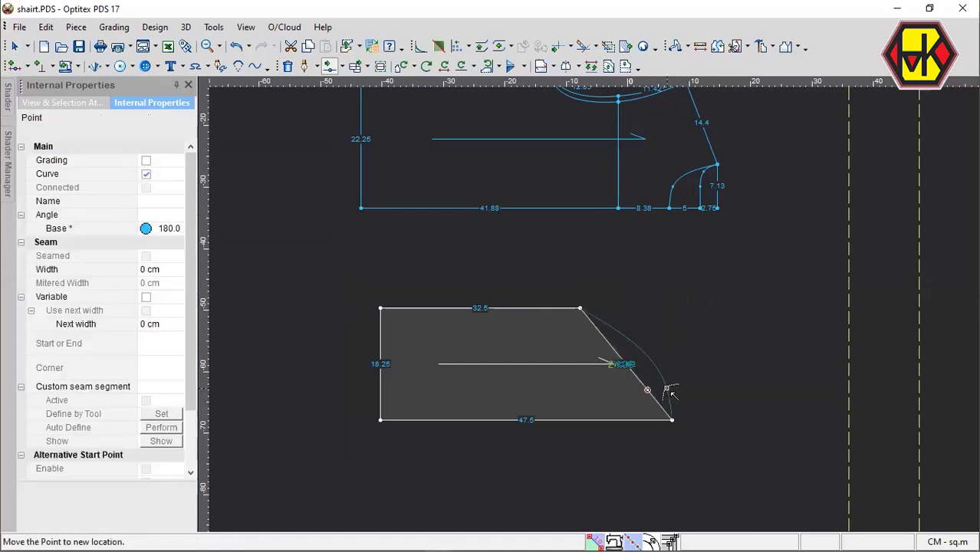
left_click(656, 353)
left_click(626, 337, "shift")
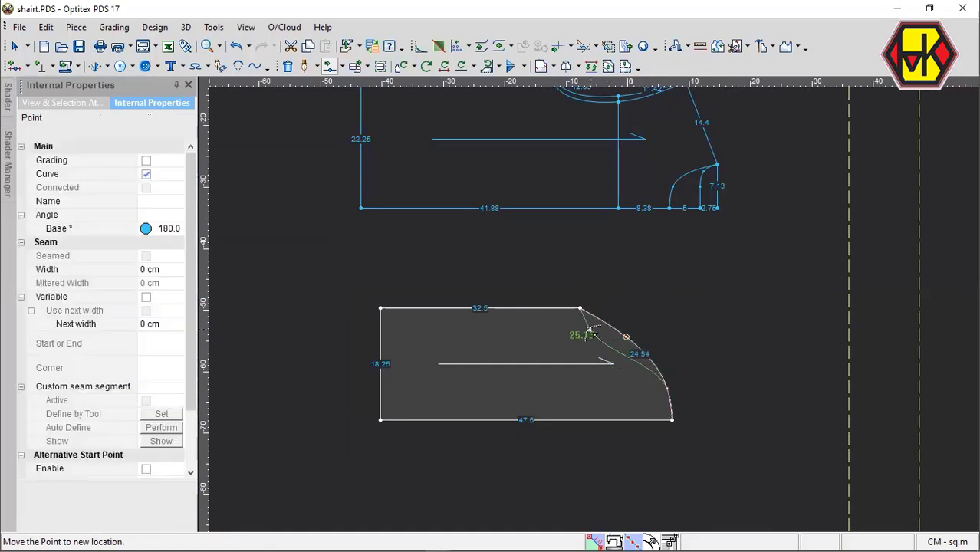
left_click(588, 333)
Move the cap's lower curve point slightly inward to give the curve a length of about 24.78 cm.
scroll(589, 299, "up", 5)
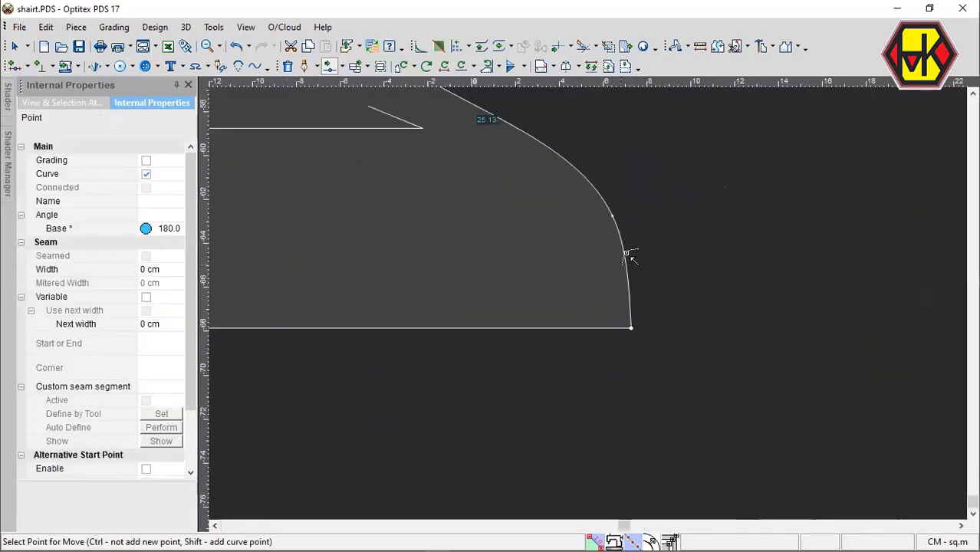
left_click(622, 217)
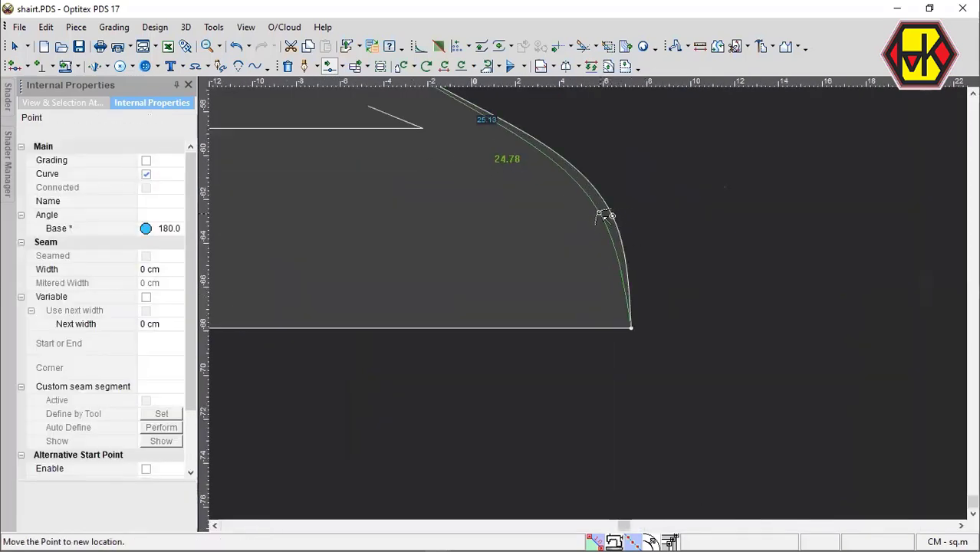
left_click(609, 208)
key("Escape")
scroll(587, 313, "down", 5)
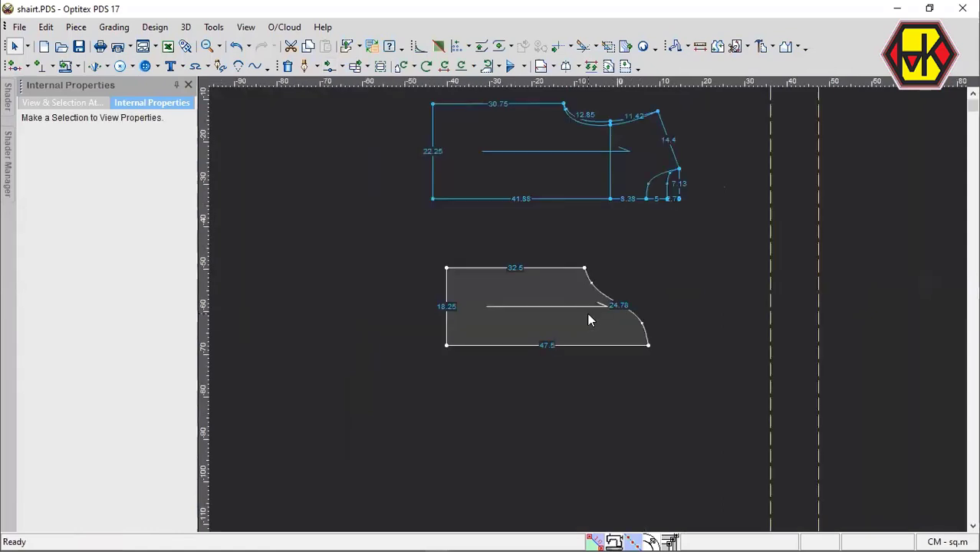
Mirror the sleeve piece across its 47.5 cm lower edge by defining a half line between that edge's two end points.
key("h")
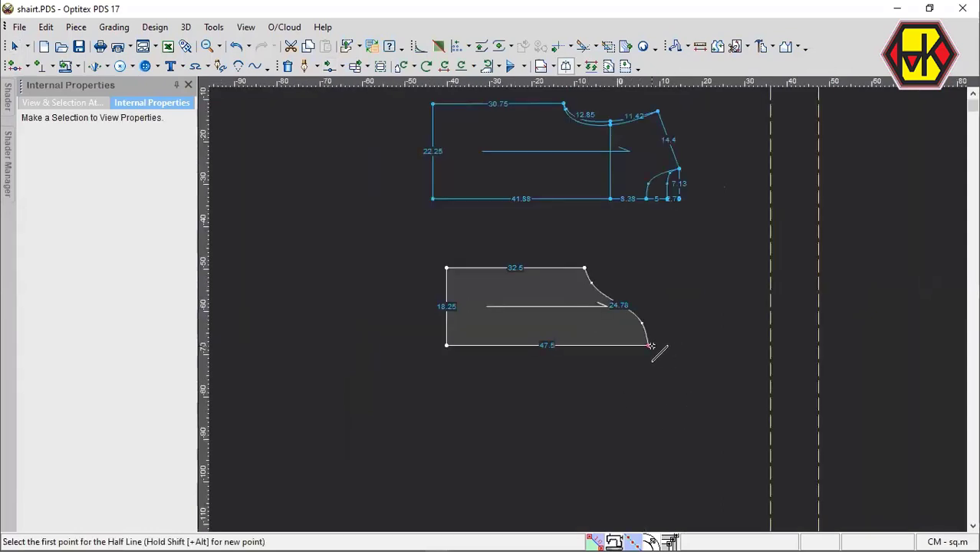
left_click(649, 346)
left_click(646, 345)
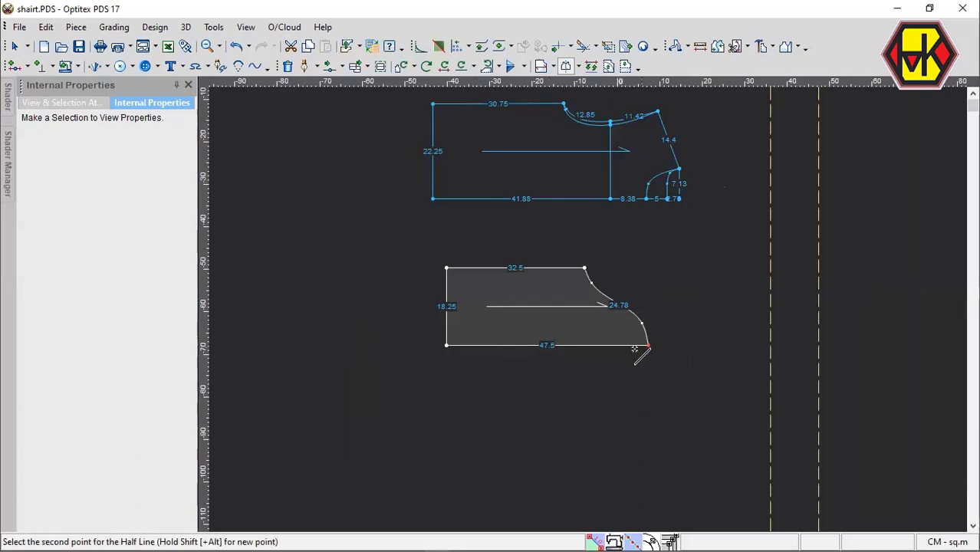
left_click(447, 345)
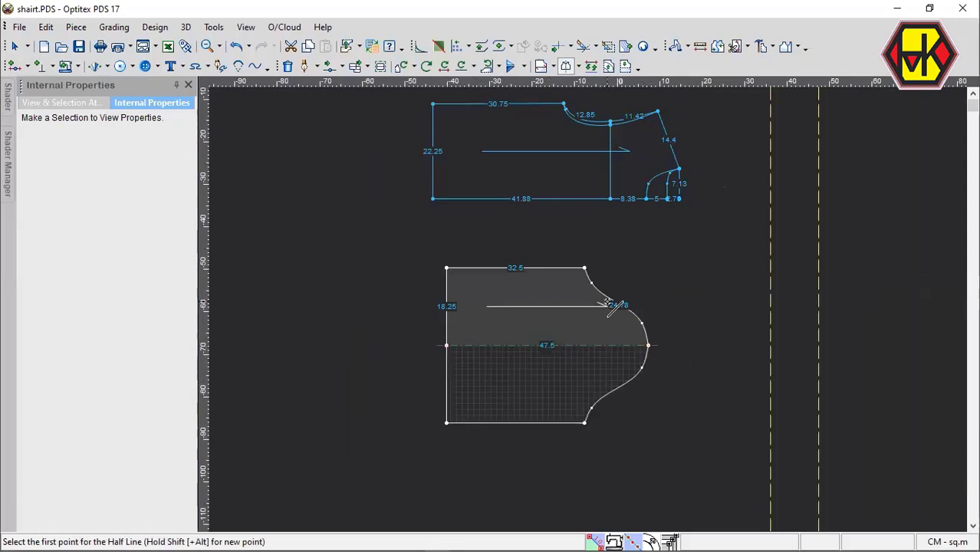
key("Escape")
Move the curve point near the top of the sleeve cap outward to lengthen the half curve to about 25.12 cm.
scroll(589, 311, "up", 4)
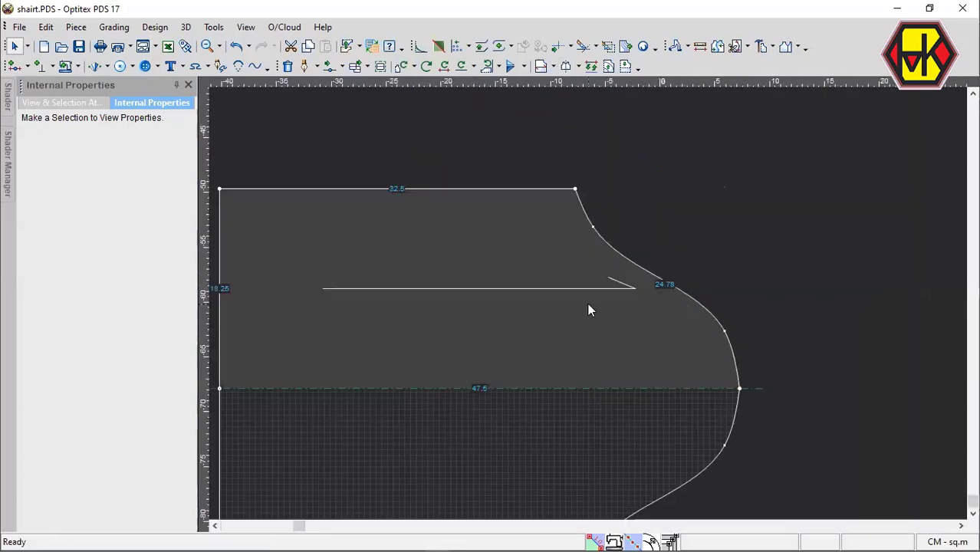
key("m")
scroll(648, 316, "up", 1)
left_click(649, 317)
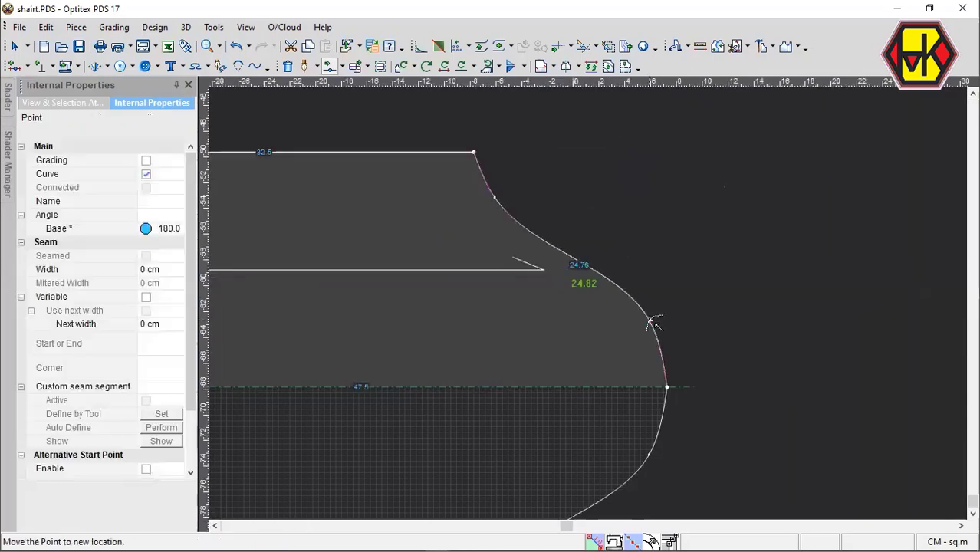
left_click(648, 317)
scroll(626, 125, "down", 3)
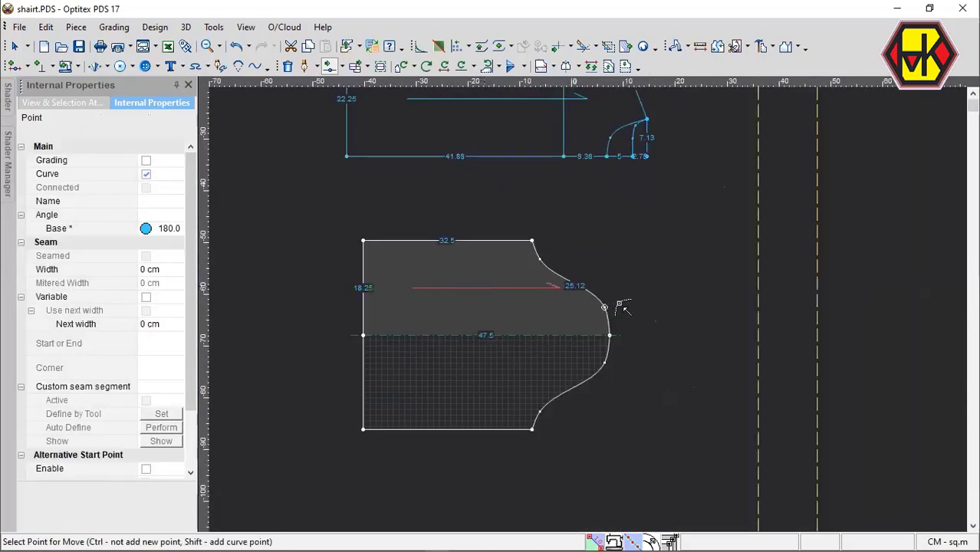
Adjust the cap's upper curve point and add a mid-curve point, pulled slightly outward, for a length of about 25.05 cm.
scroll(595, 302, "up", 4)
left_click(600, 257)
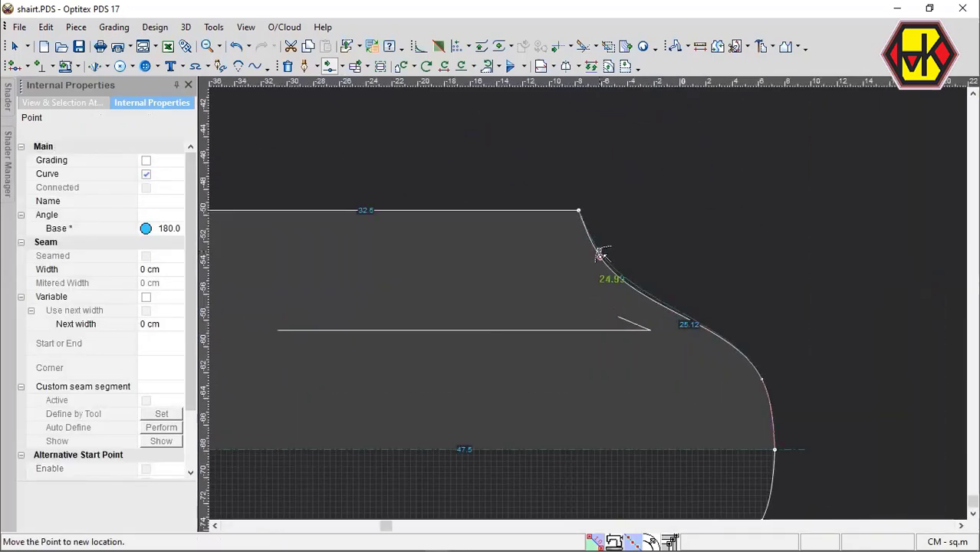
left_click(600, 255)
left_click(692, 319)
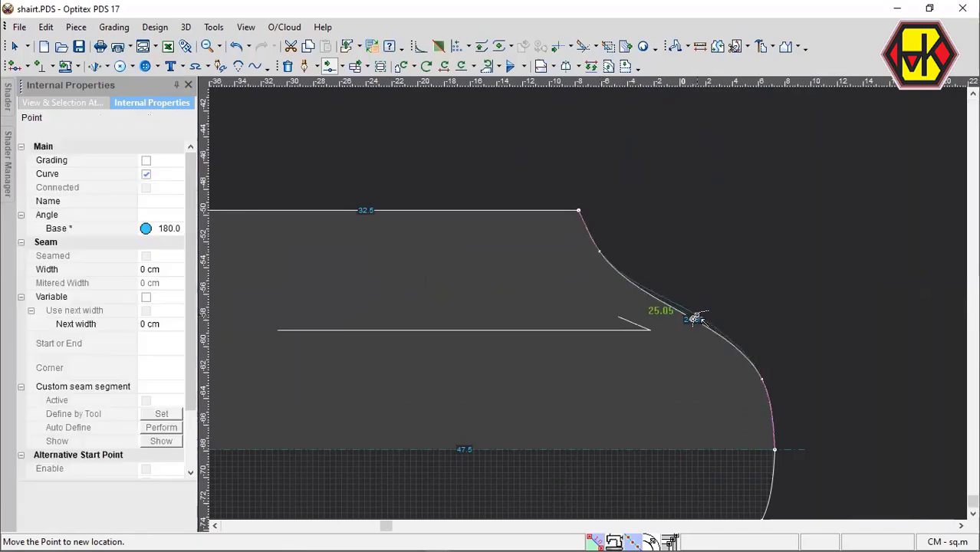
left_click(695, 320)
Move the upper corner of the sleeve's hem edge toward the fold line, shortening the half hem to about 11.27 cm.
scroll(490, 317, "down", 3)
left_click(400, 300)
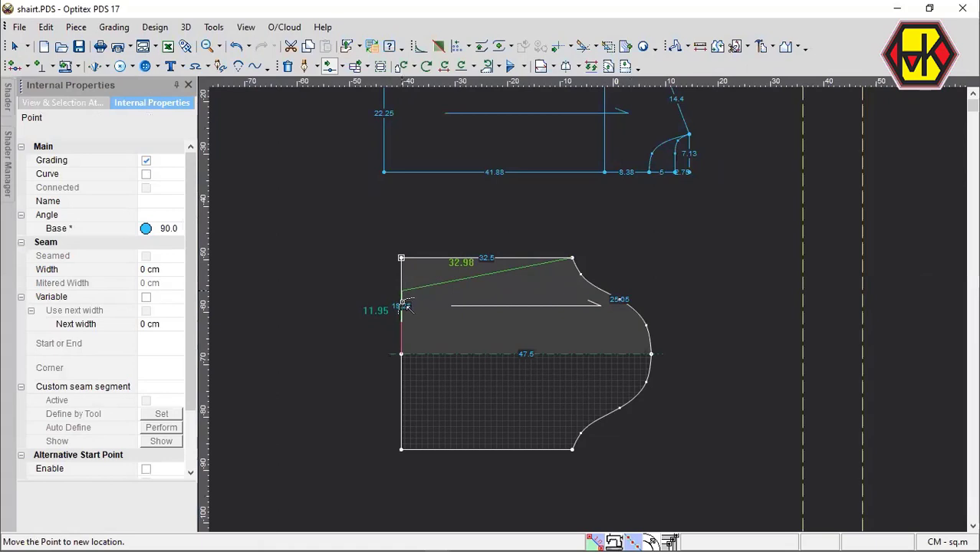
left_click(403, 295)
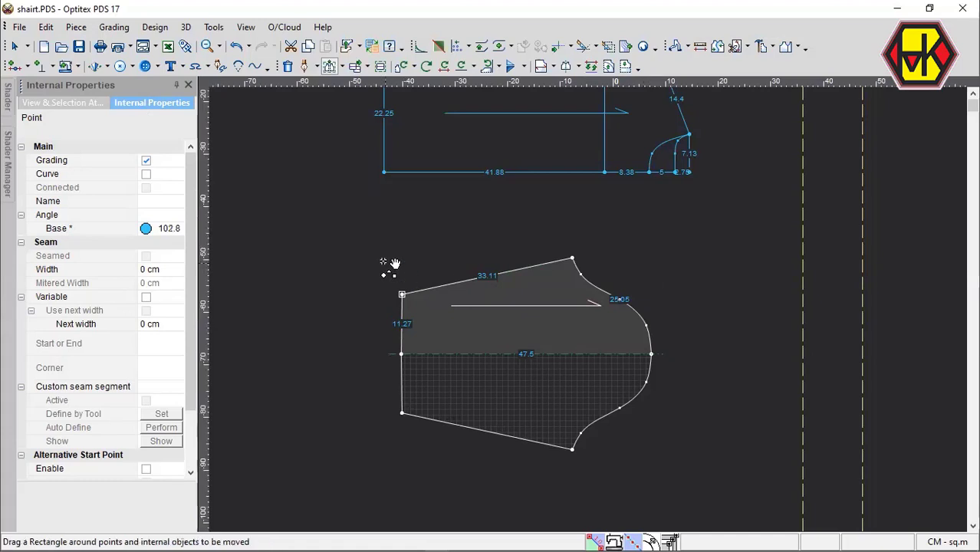
Move the same hem corner another 1.42 cm straight toward the fold line, with no horizontal offset.
left_click_drag(385, 261, 459, 341)
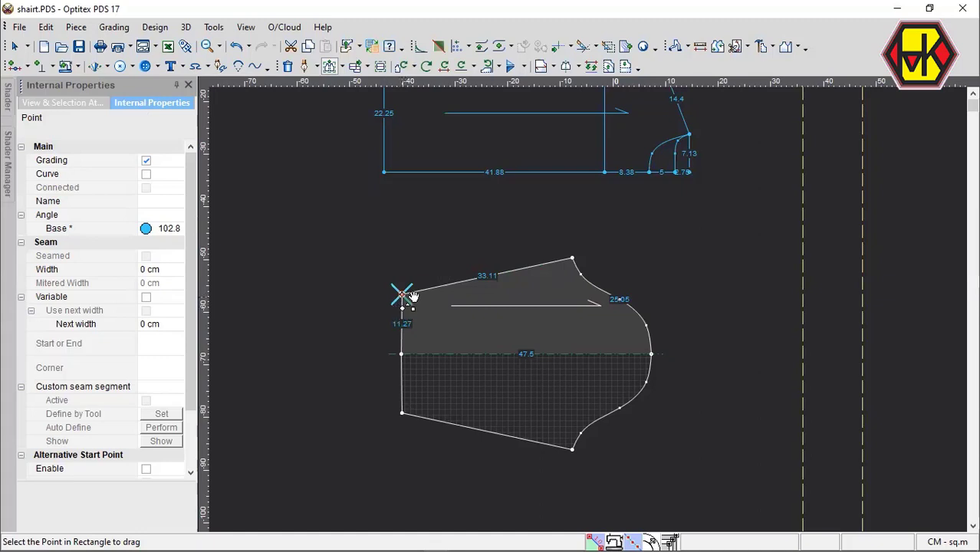
left_click(413, 296)
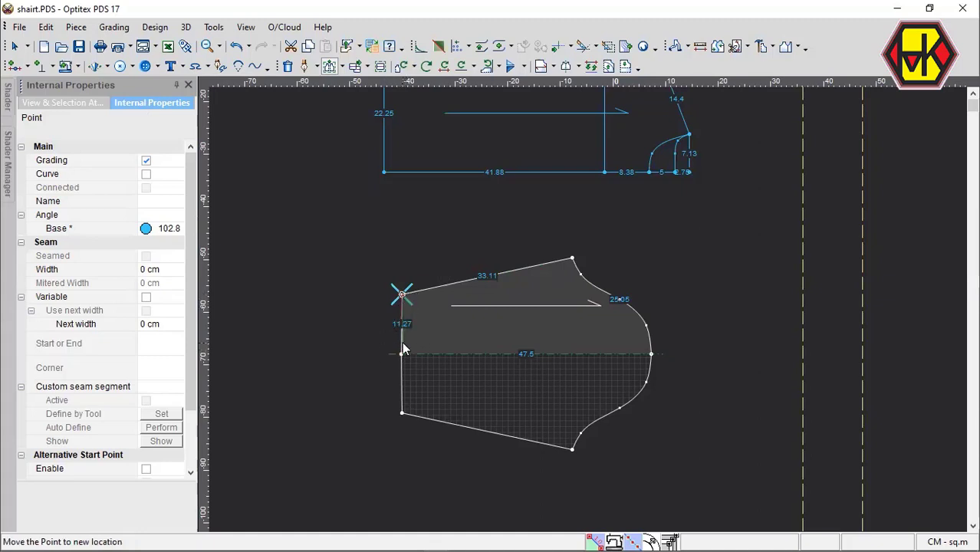
left_click(402, 343)
key("Tab")
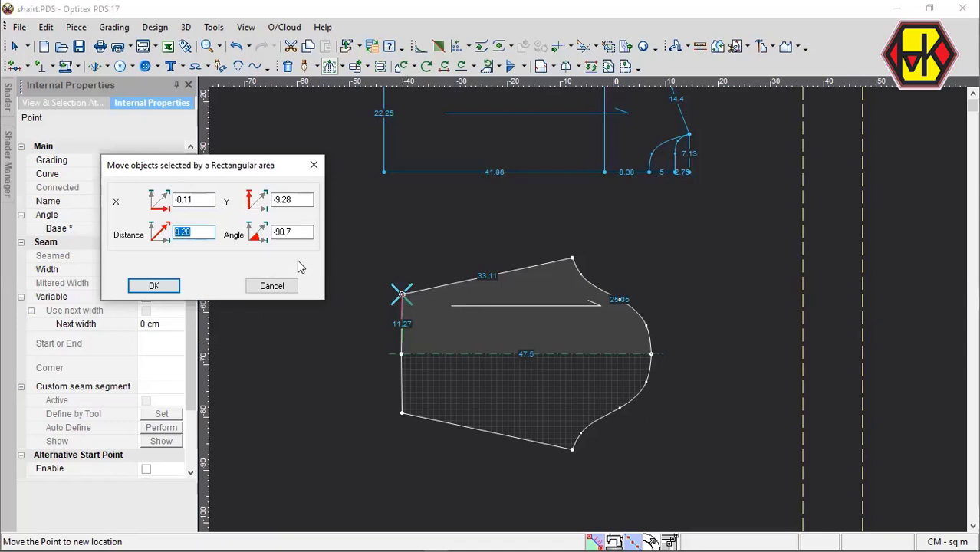
type("1.42")
left_click_drag(212, 200, 176, 199)
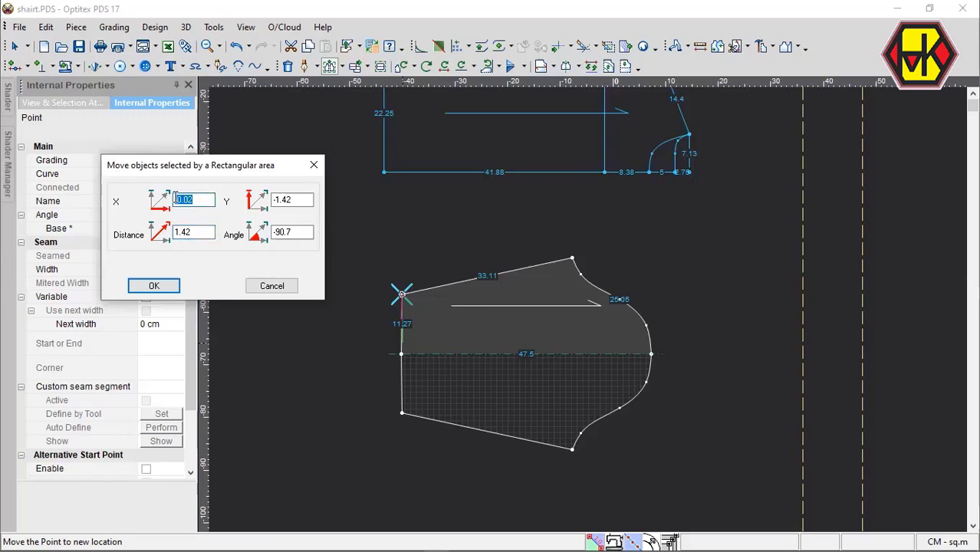
key("BackSpace")
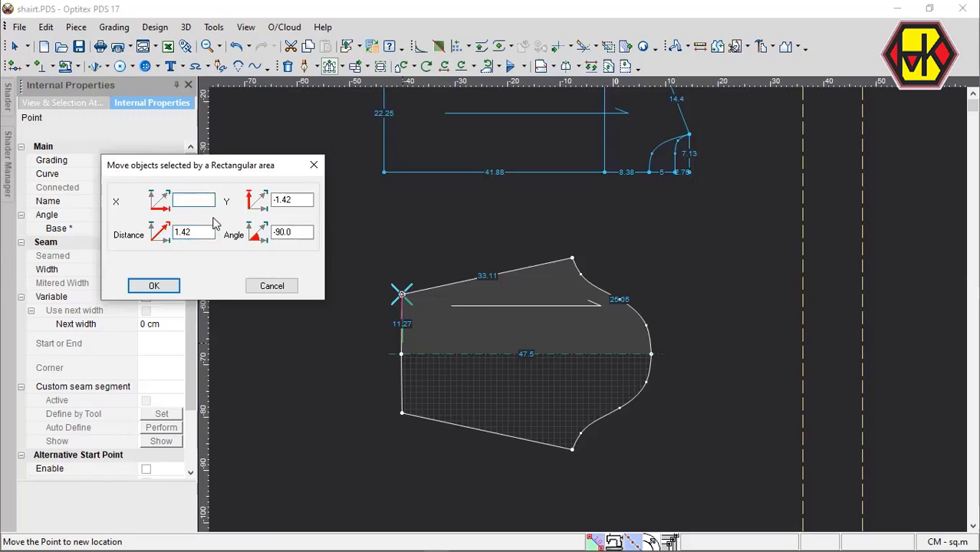
left_click(153, 286)
Measure the body piece's inner armhole contour by adding it to the length comparison.
scroll(602, 310, "down", 3)
scroll(627, 280, "up", 2)
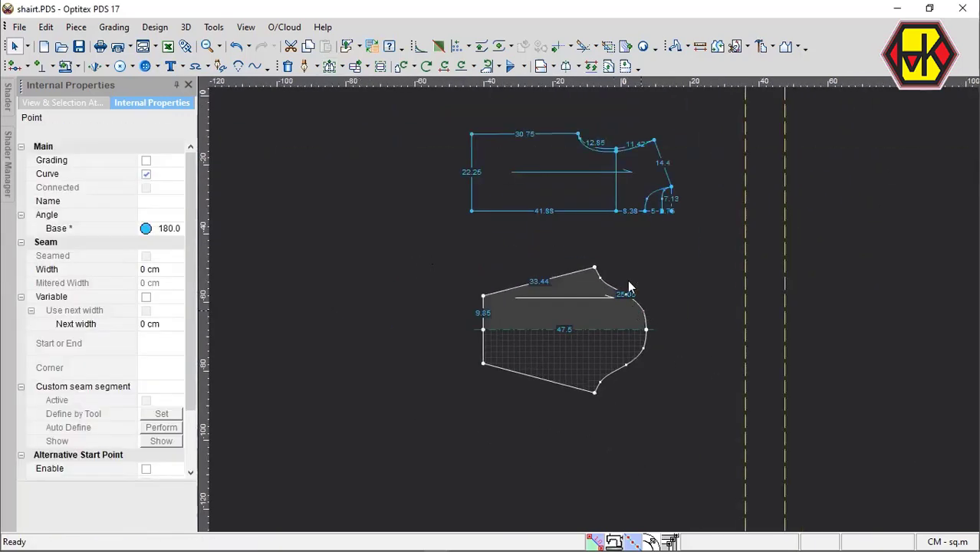
scroll(627, 280, "up", 3)
scroll(545, 300, "up", 1)
left_click(539, 293)
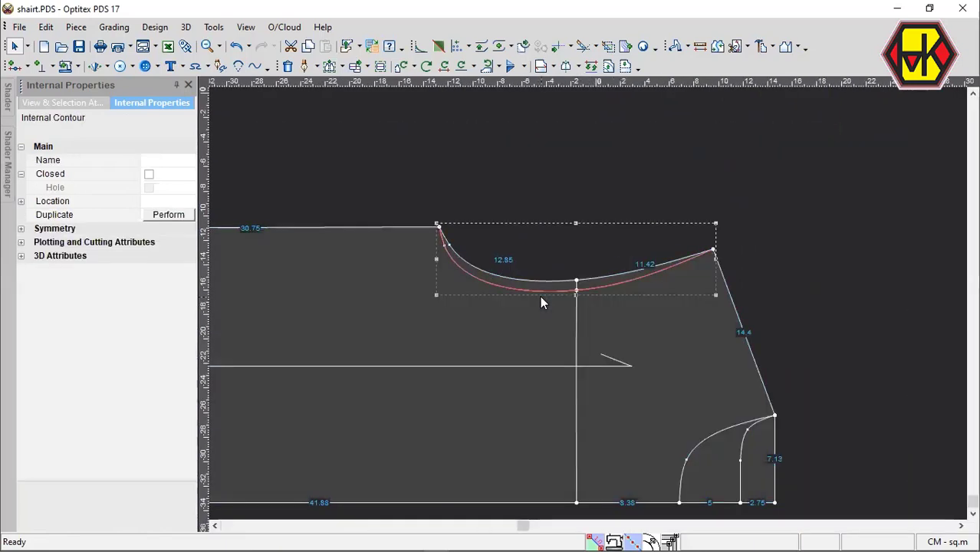
key("ctrl+m")
left_click(121, 373)
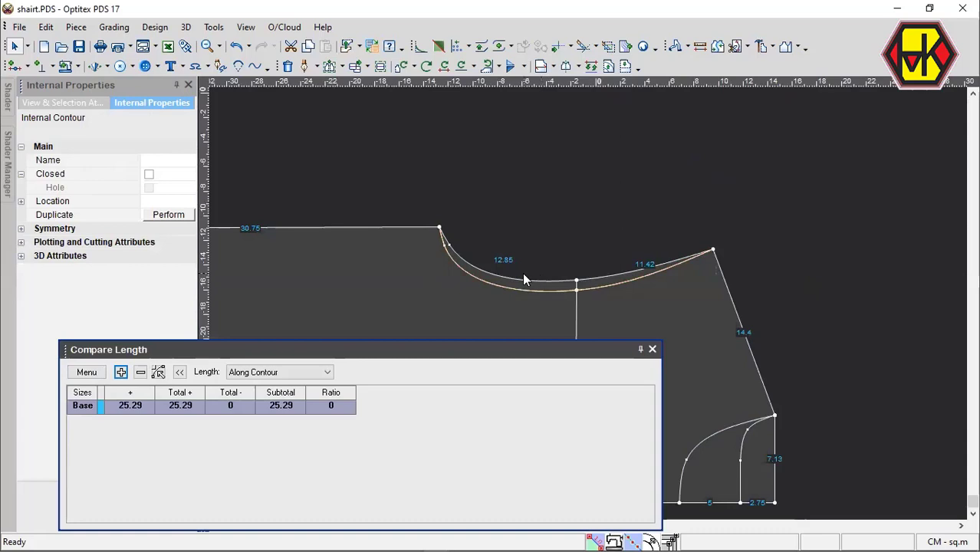
Select the outer armhole edge from the underarm point to the shoulder point and add its length to the comparison.
left_click(522, 274)
left_click(439, 228)
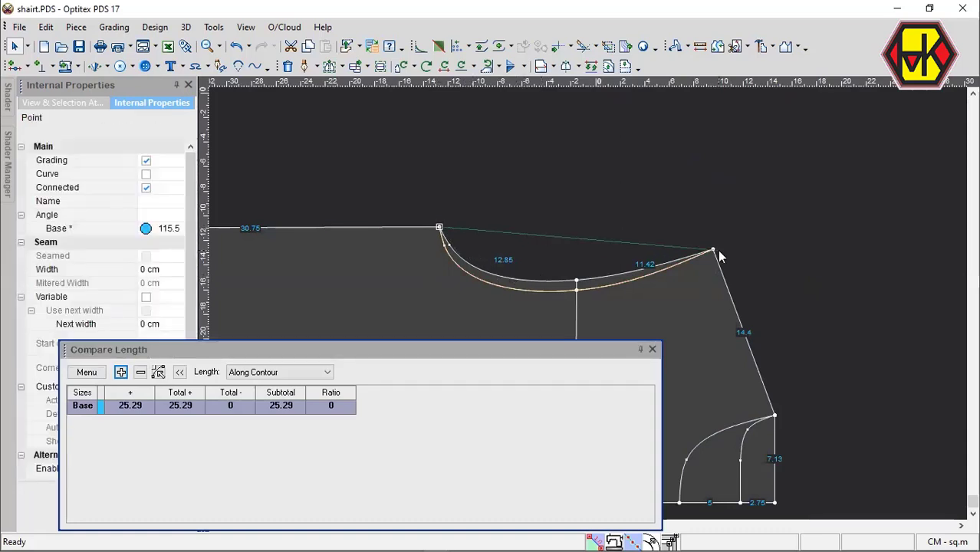
left_click(714, 251, "shift")
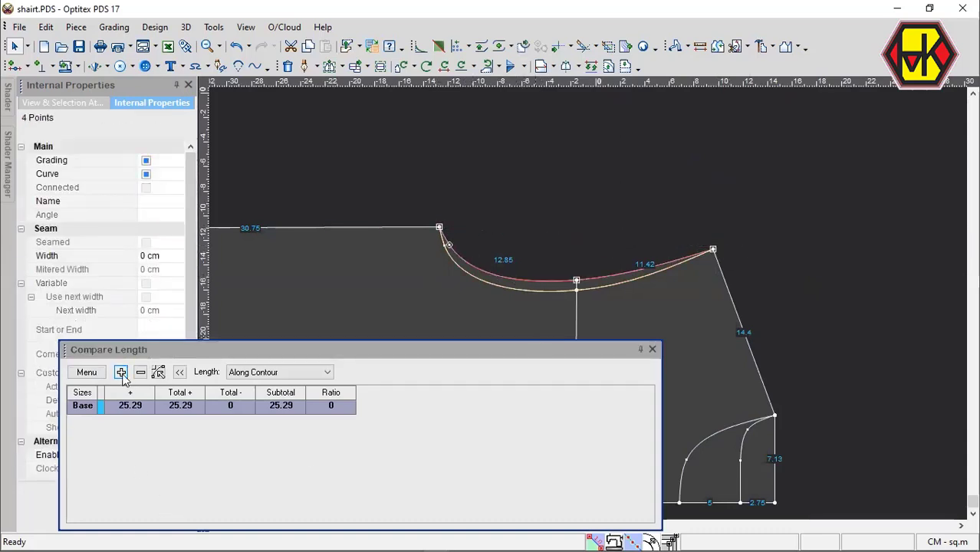
left_click(121, 373)
scroll(594, 310, "down", 8)
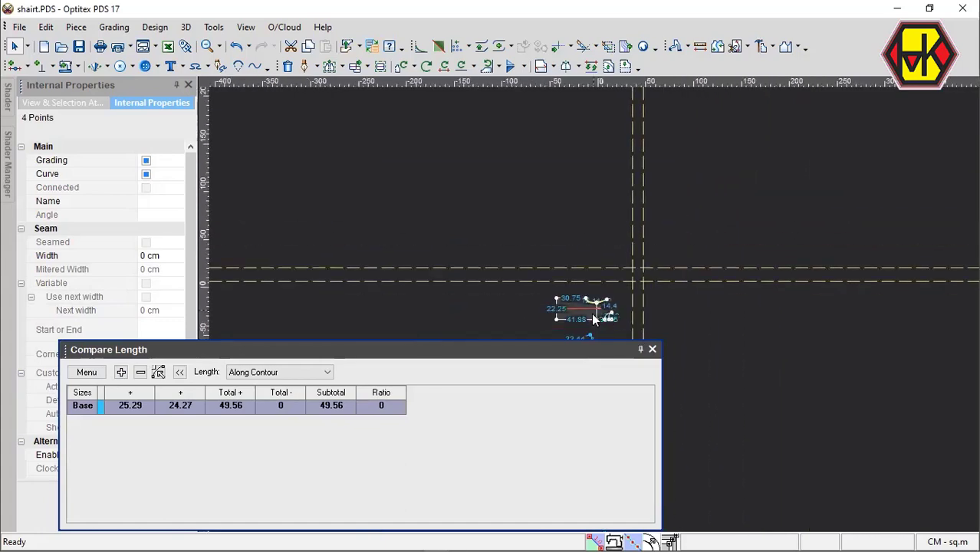
Select the sleeve cap edge from the underarm corner to the fold line and subtract its length in the comparison.
scroll(594, 310, "up", 8)
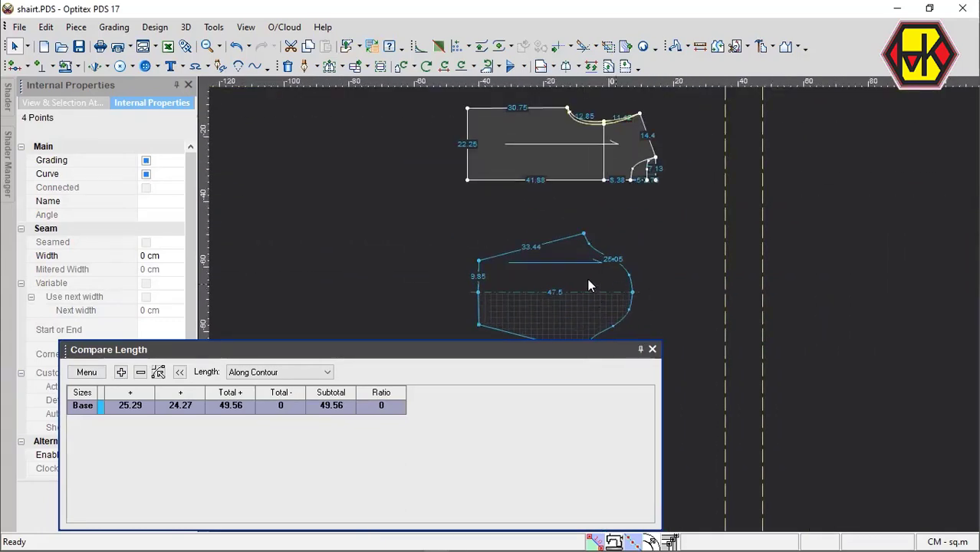
left_click(589, 280)
scroll(588, 280, "up", 5)
scroll(592, 313, "down", 3)
scroll(592, 313, "up", 2)
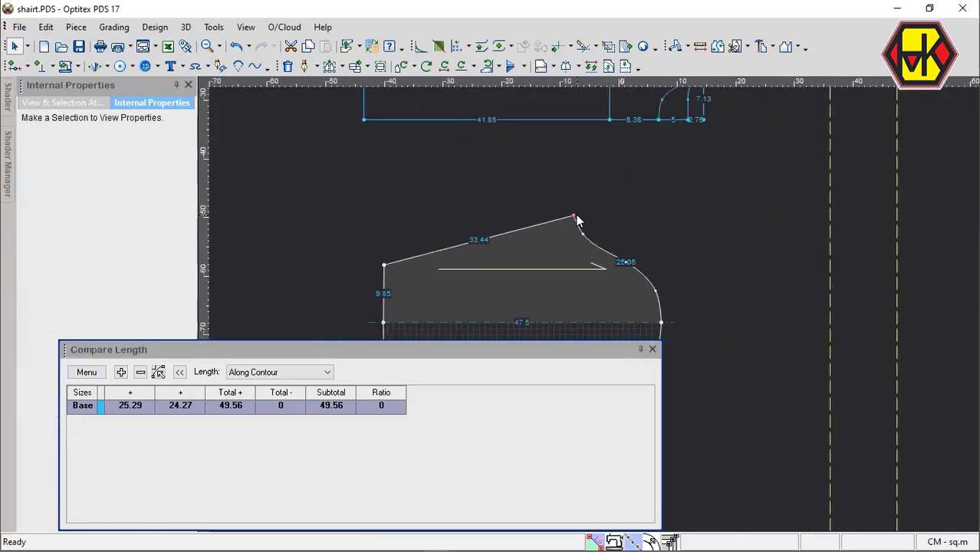
left_click_drag(575, 214, 695, 348)
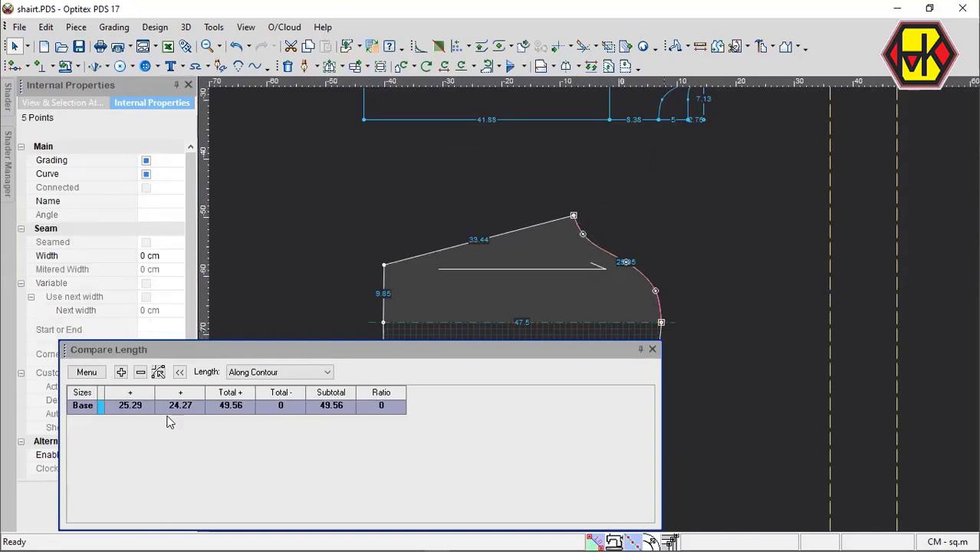
left_click(140, 372)
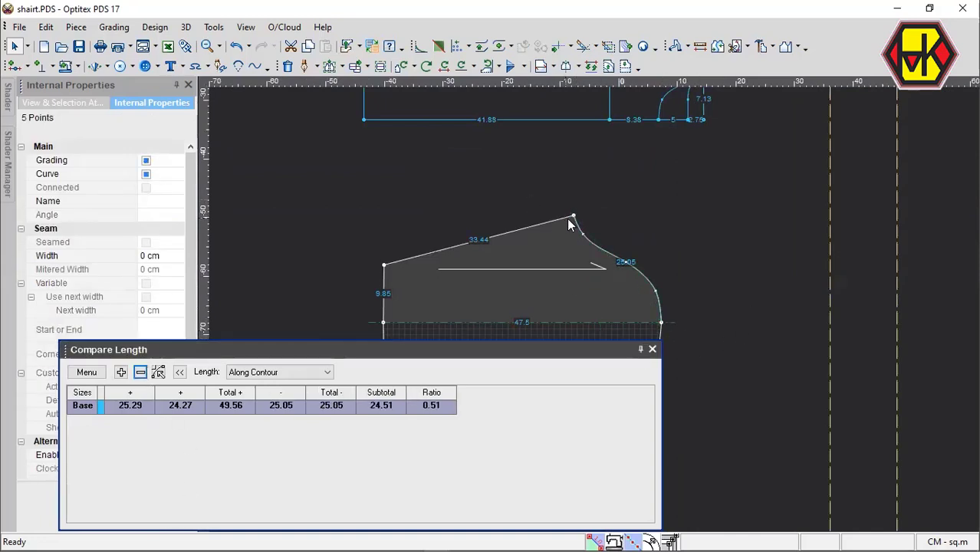
Reselect the same sleeve cap edge and subtract its length a second time to account for the full mirrored cap.
left_click(574, 216)
left_click(661, 323)
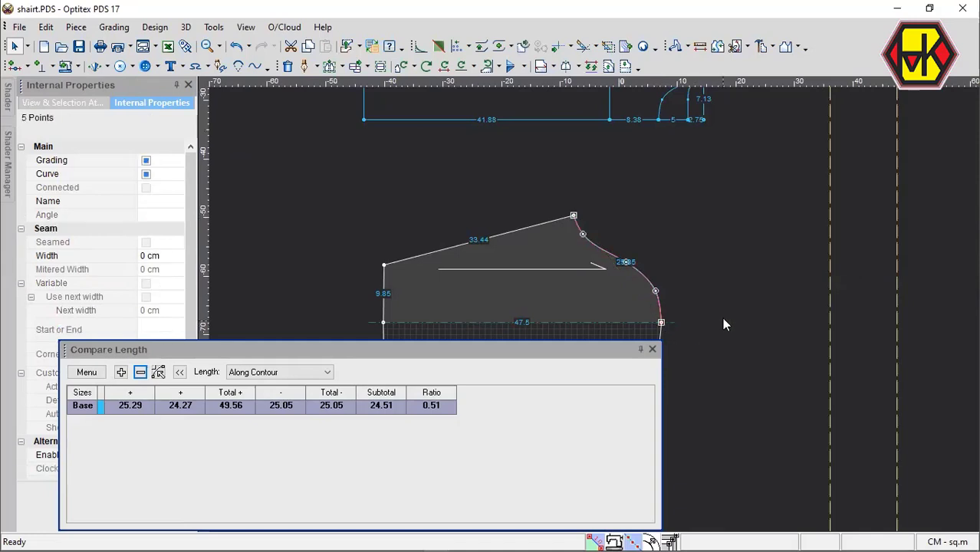
left_click(140, 373)
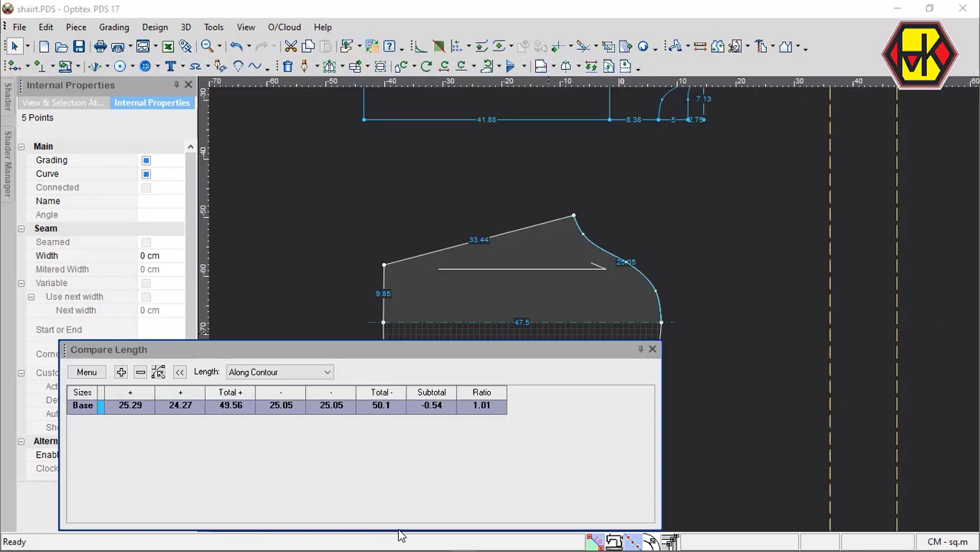
Place a vertical guide line at a distance of -20.5 cm from the inner neckline point on the body's center edge.
scroll(653, 231, "down", 4)
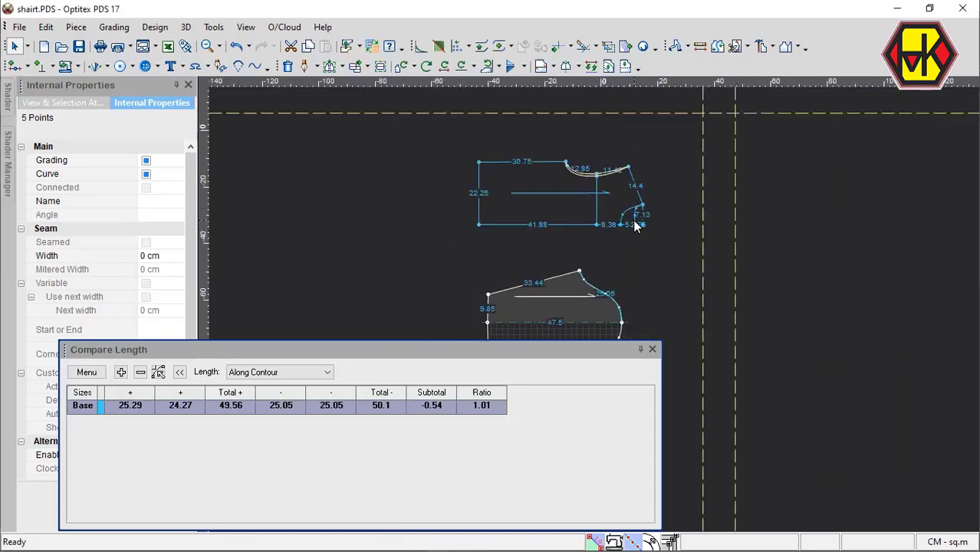
scroll(635, 225, "up", 2)
left_click(708, 290)
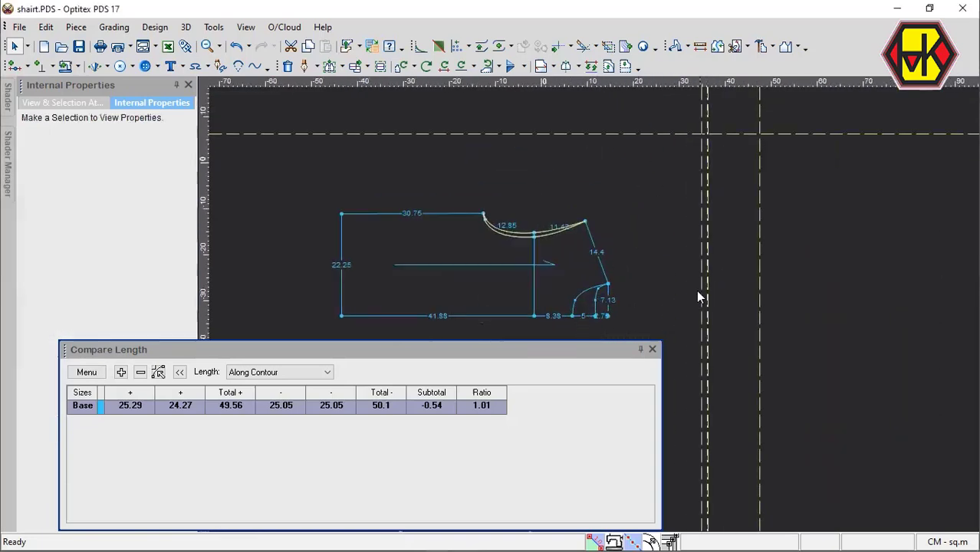
left_click(600, 316)
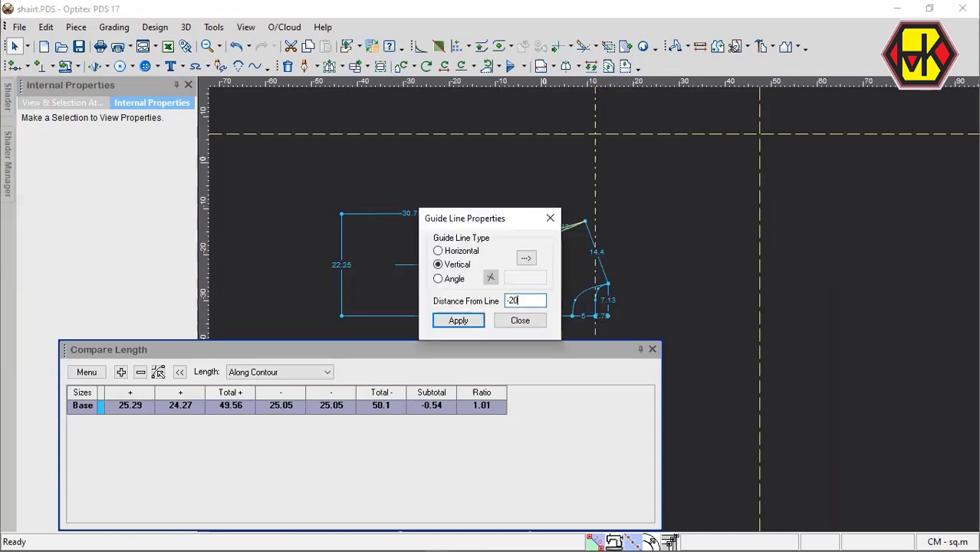
left_click(520, 321)
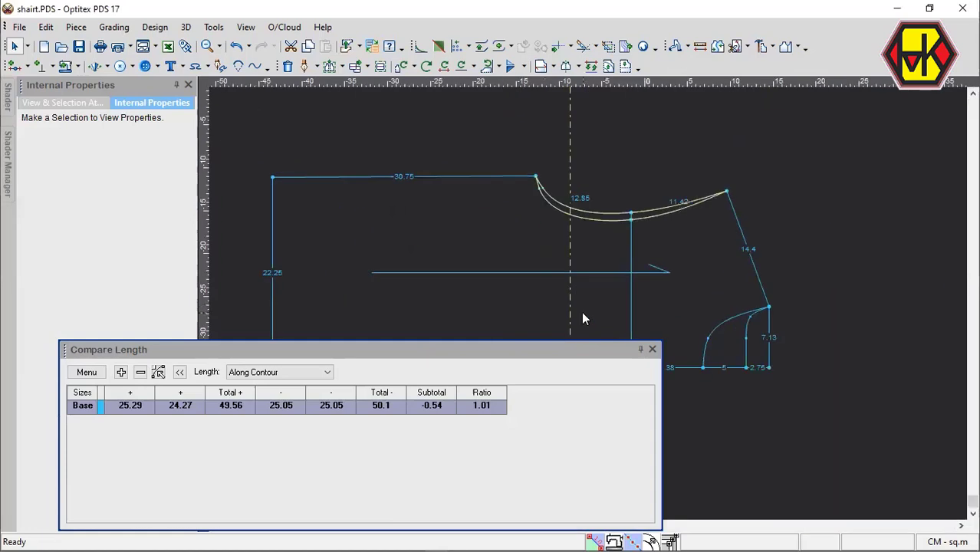
Move the body's underarm corner together with the adjacent points of both armhole curves 4 cm horizontally onto the guide line.
key("m")
scroll(598, 315, "down", 3)
scroll(599, 315, "up", 2)
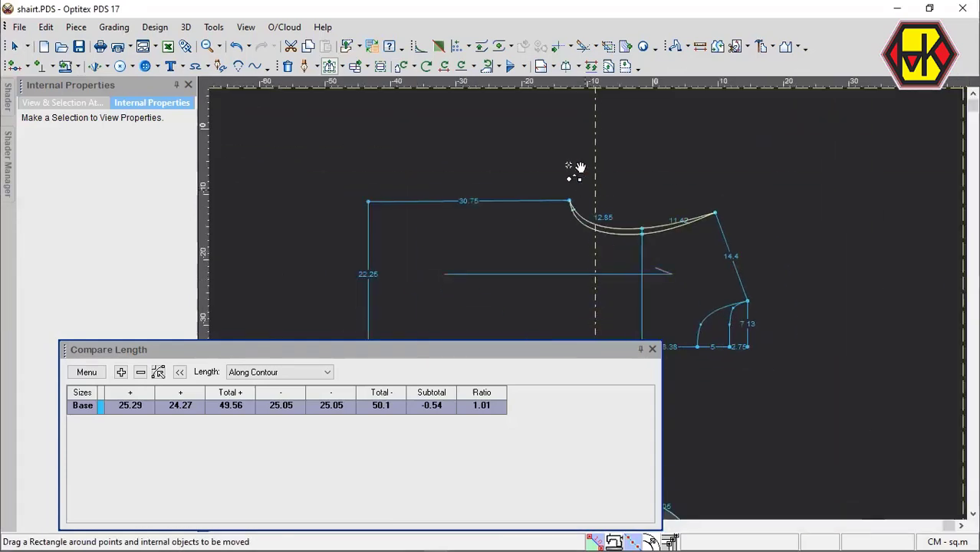
left_click_drag(543, 155, 628, 274)
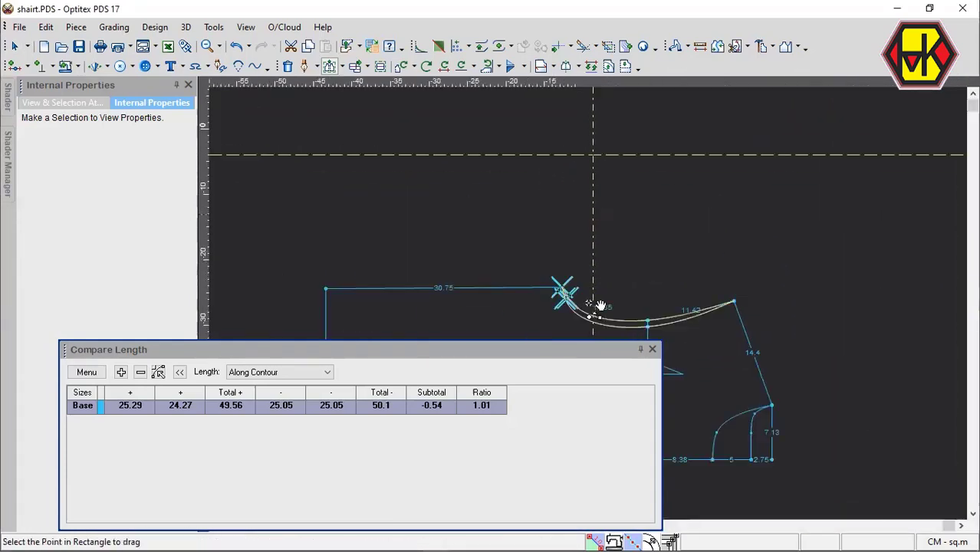
scroll(601, 307, "up", 1)
left_click(547, 279)
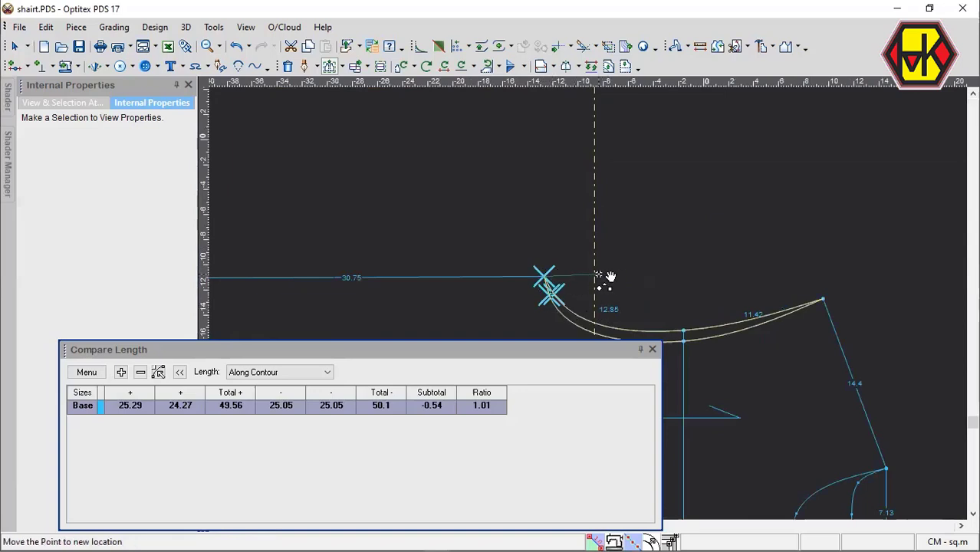
key("Return")
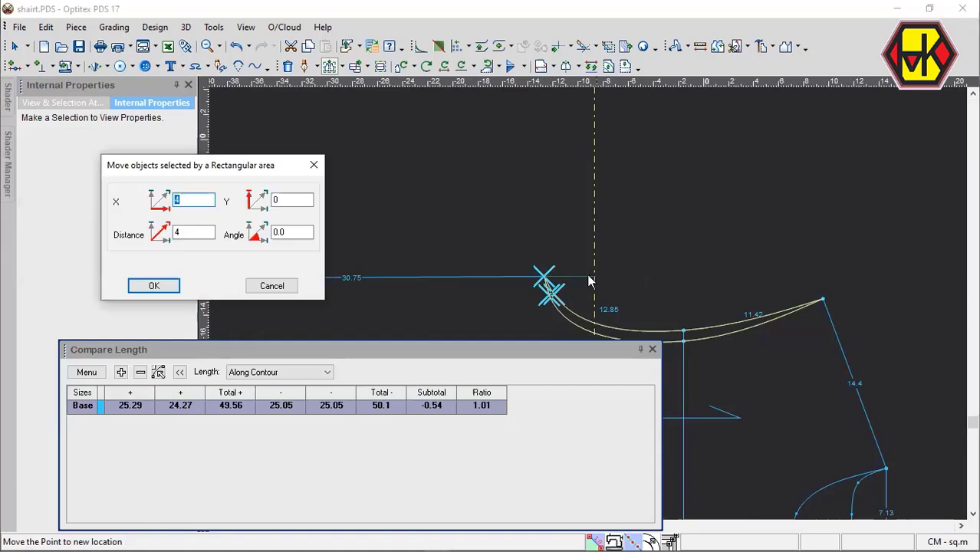
key("Return")
right_click(650, 256)
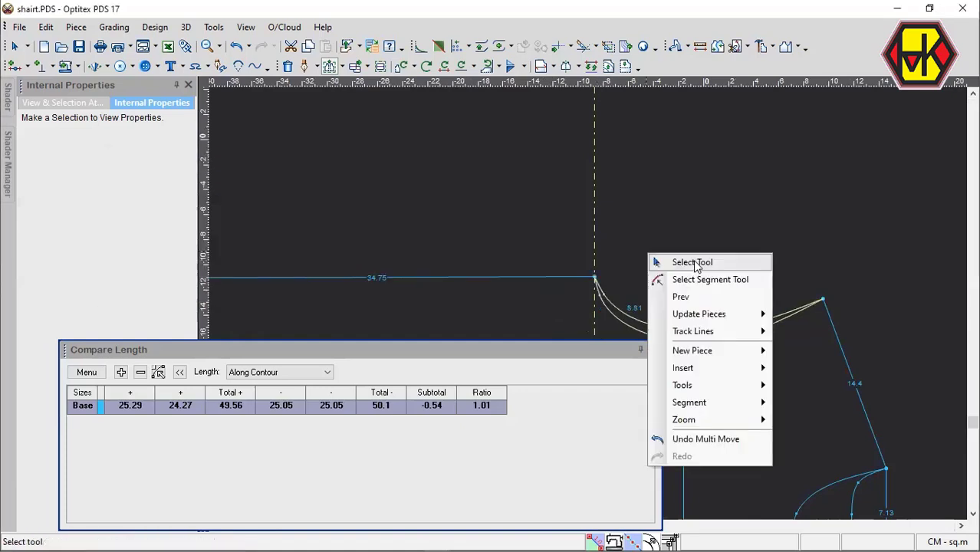
left_click(695, 262)
Reshape both armhole curves near the underarm by shifting their curve points inward, making the outer lower segment about 9.03 cm.
scroll(700, 365, "down", 4)
scroll(587, 304, "up", 5)
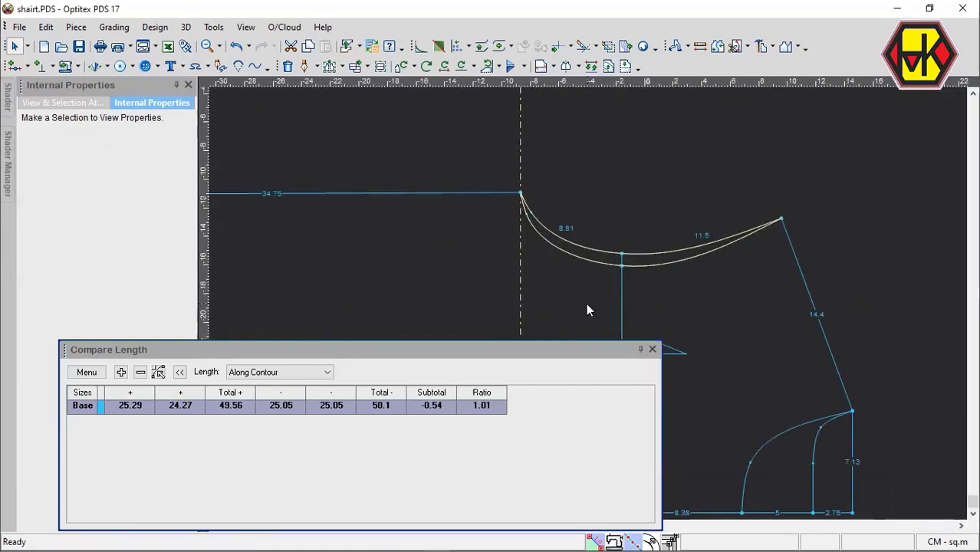
key("m")
scroll(590, 305, "up", 4)
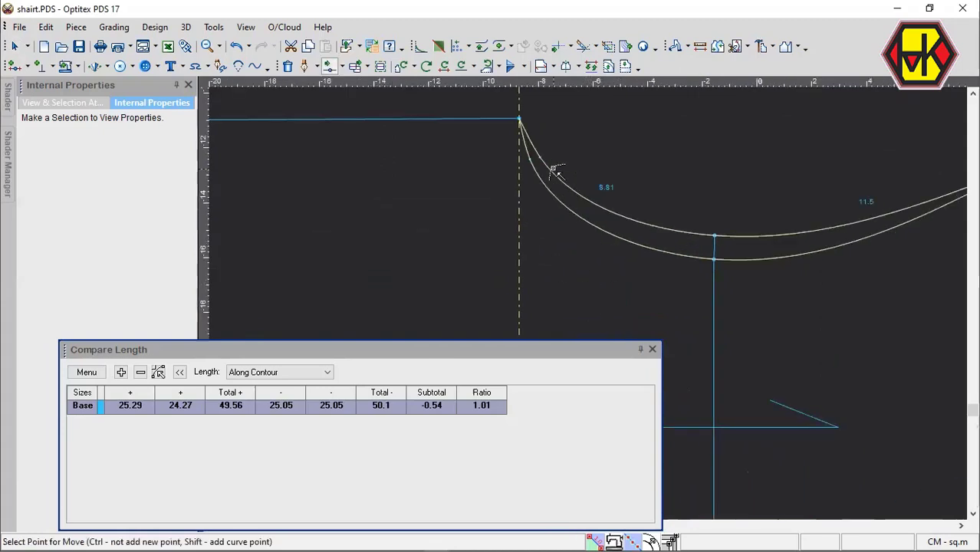
left_click(534, 160)
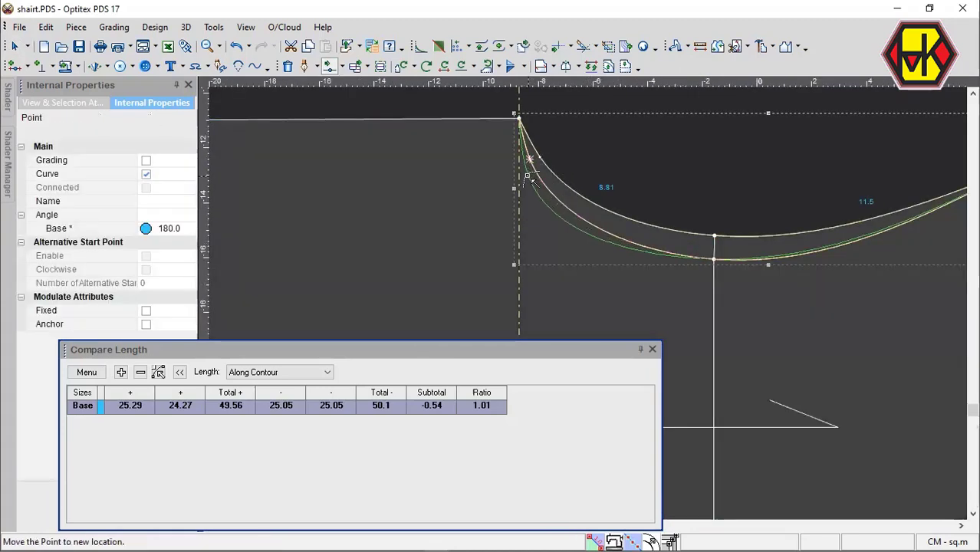
left_click(527, 178)
key("Return")
left_click(536, 165)
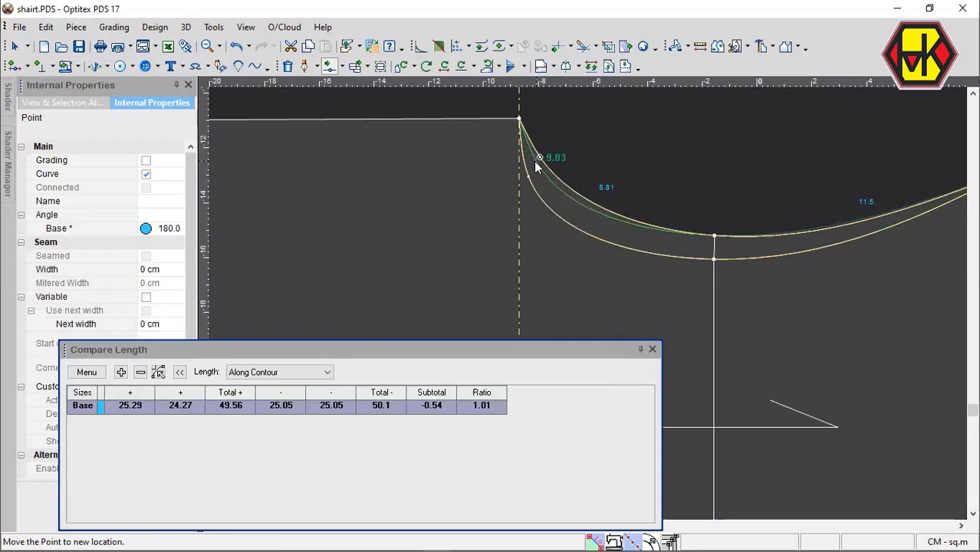
left_click(700, 230)
Shift the whole body piece about 10 cm horizontally in the neckline direction, off the guide line.
scroll(590, 302, "down", 5)
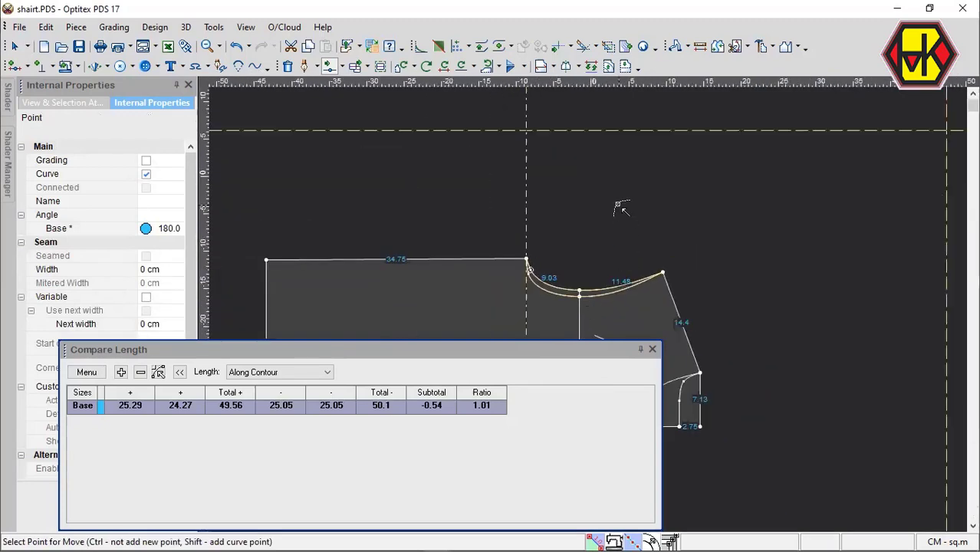
middle_click_drag(587, 308, 653, 250)
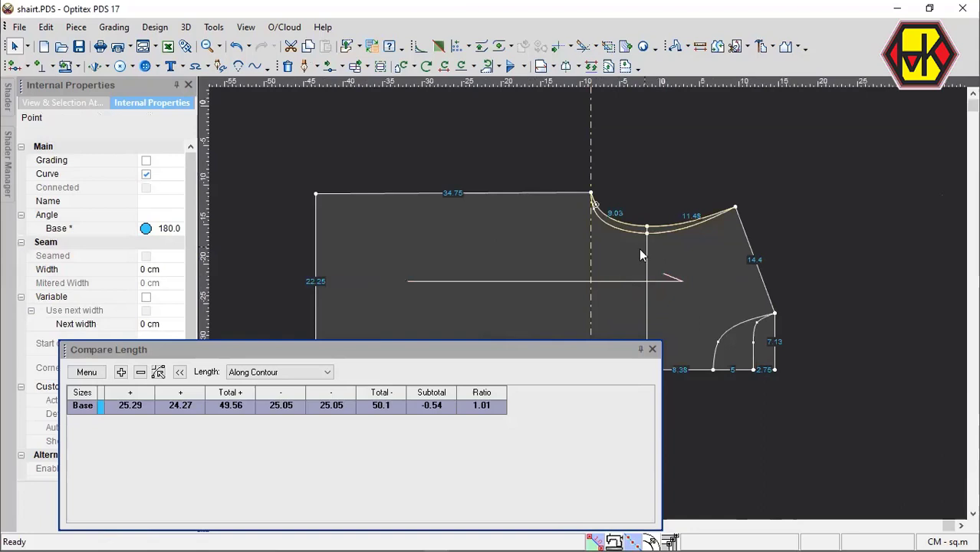
left_click_drag(552, 299, 632, 296)
Move both armhole points at the chest line together straight outward, with X 0 and an angle of 90.
scroll(598, 307, "down", 2)
scroll(593, 309, "up", 5)
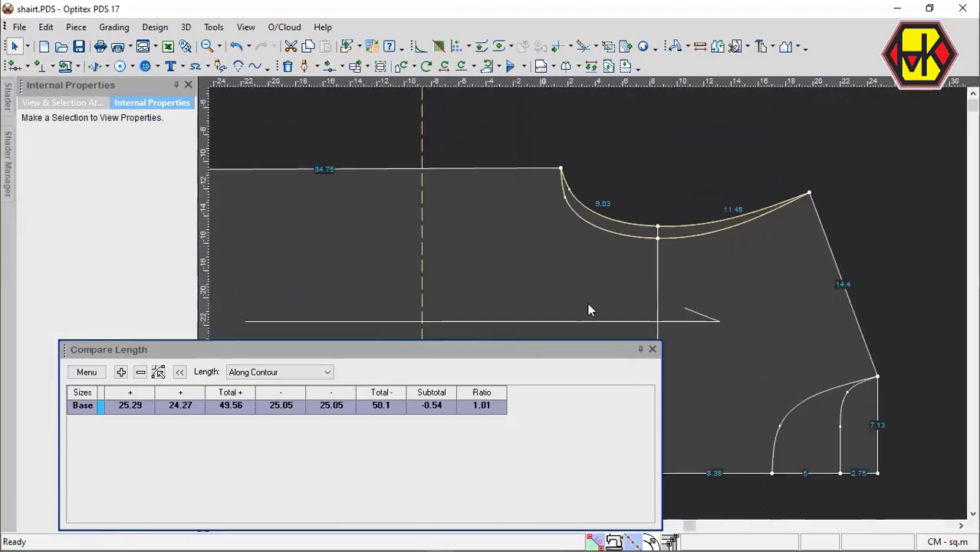
key("shift+m")
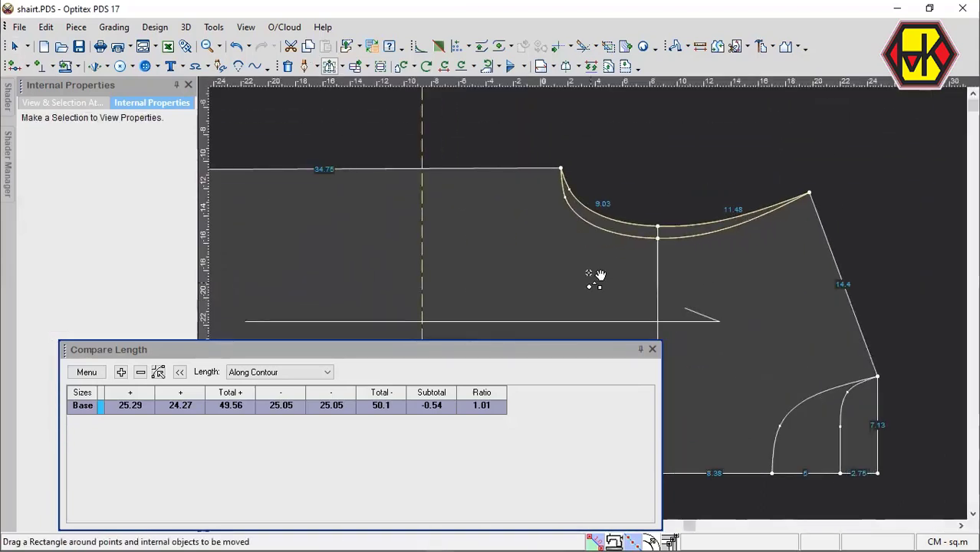
left_click_drag(617, 182, 683, 247)
left_click(664, 228)
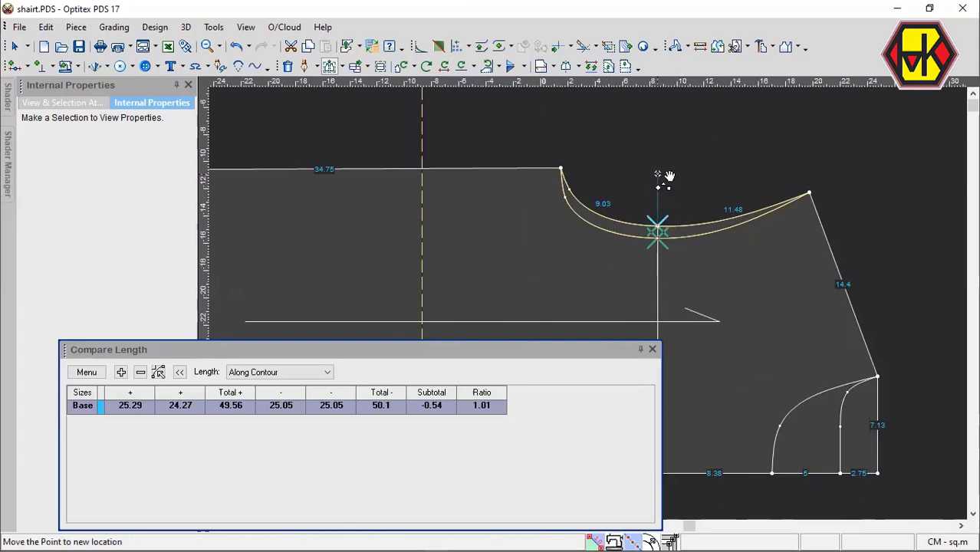
left_click(658, 175)
left_click_drag(209, 235, 99, 234)
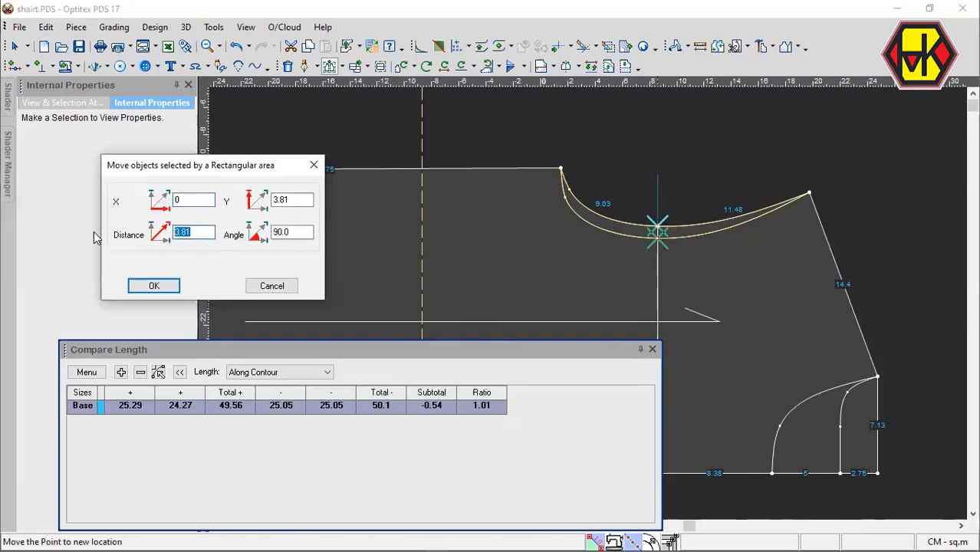
key("BackSpace")
key("Return")
Refresh the length comparison to use the reshaped armhole edges.
scroll(713, 340, "down", 2)
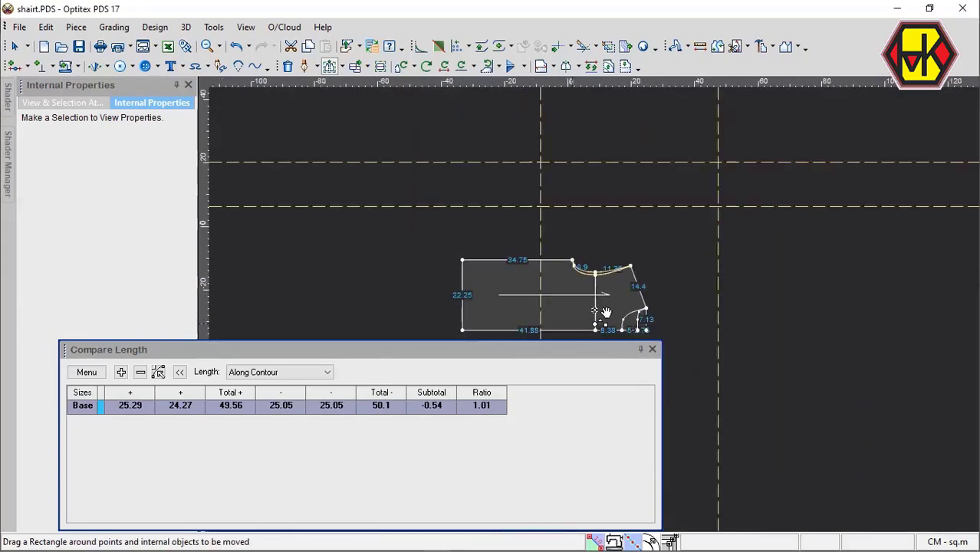
scroll(606, 313, "up", 2)
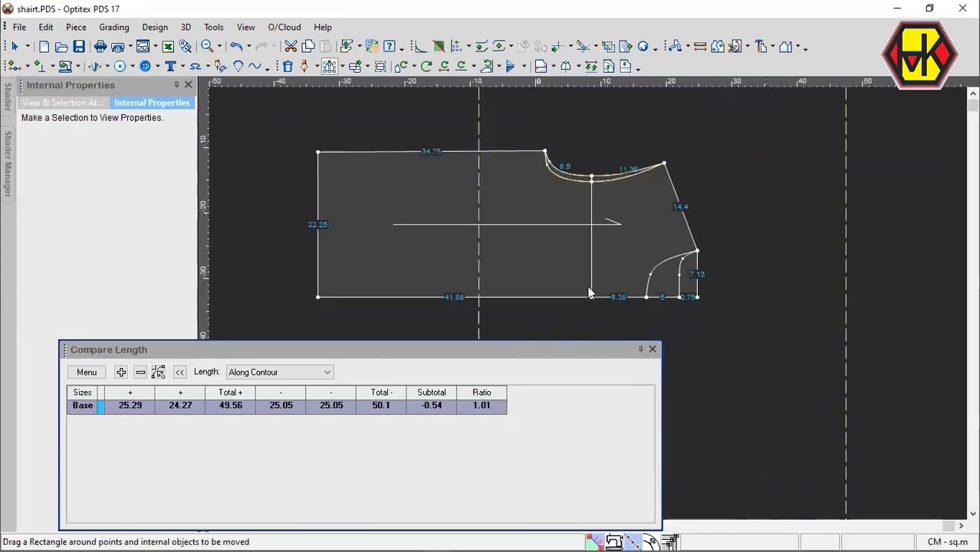
scroll(575, 306, "up", 1)
scroll(575, 315, "down", 2)
scroll(614, 295, "up", 1)
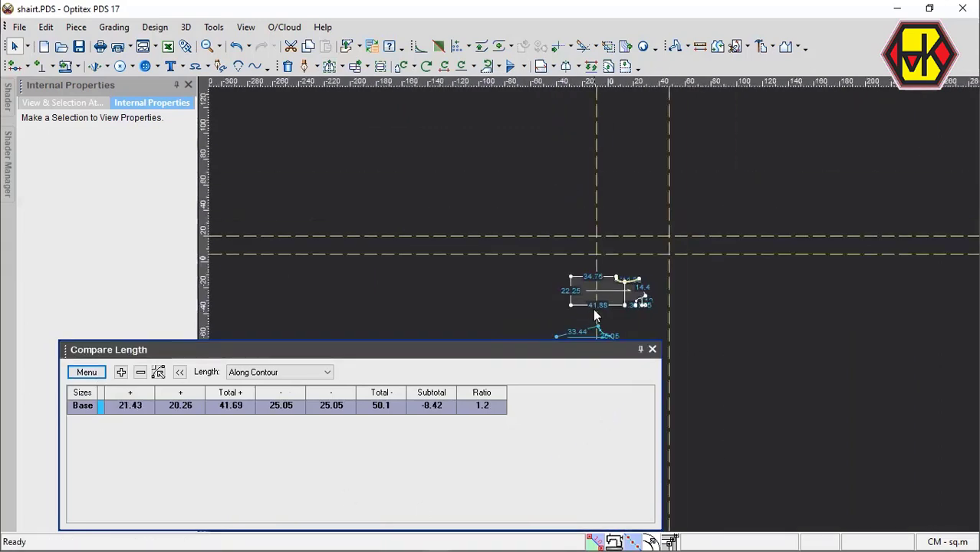
Select the sleeve's underarm corner with the neighboring cap curve point and open their move values.
scroll(594, 309, "down", 2)
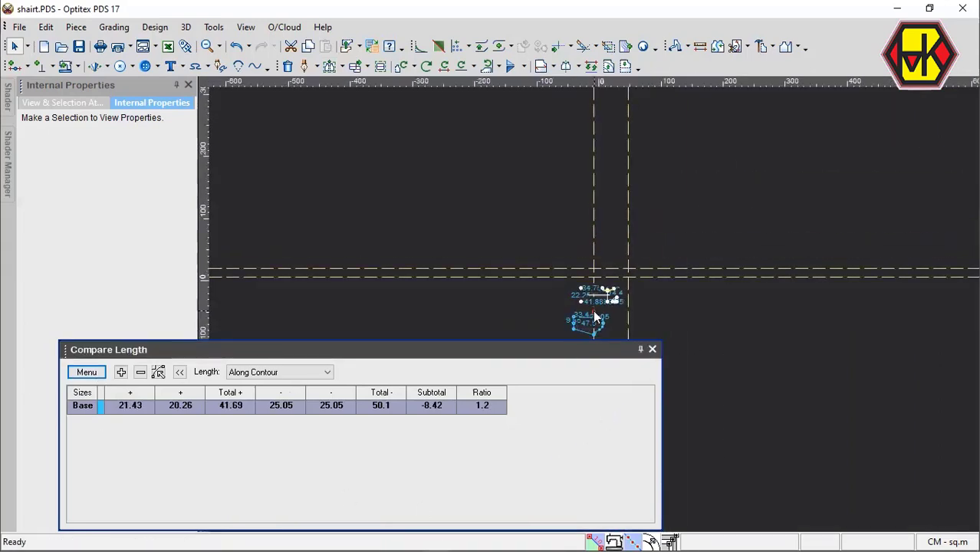
scroll(595, 309, "up", 5)
left_click(599, 294)
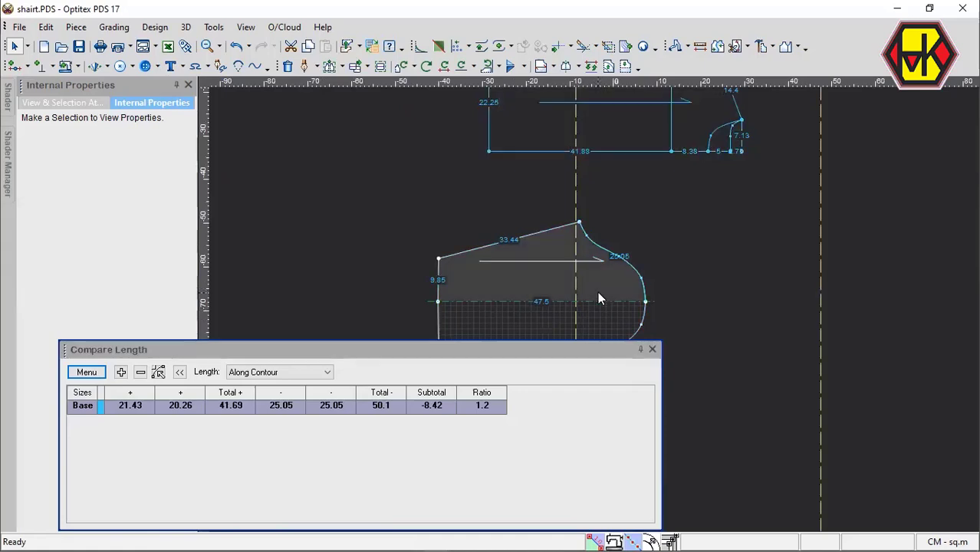
key("m")
left_click_drag(546, 195, 603, 322)
left_click(583, 223)
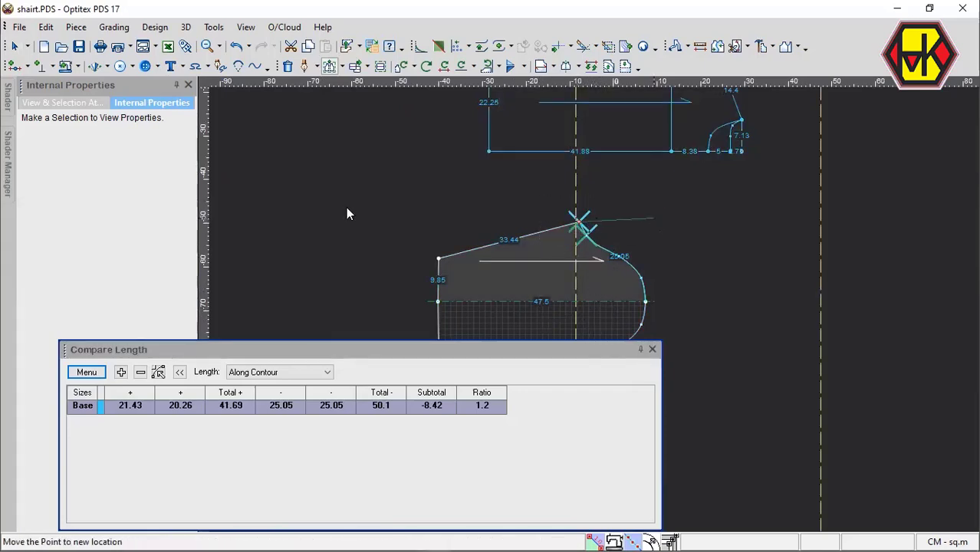
key("Return")
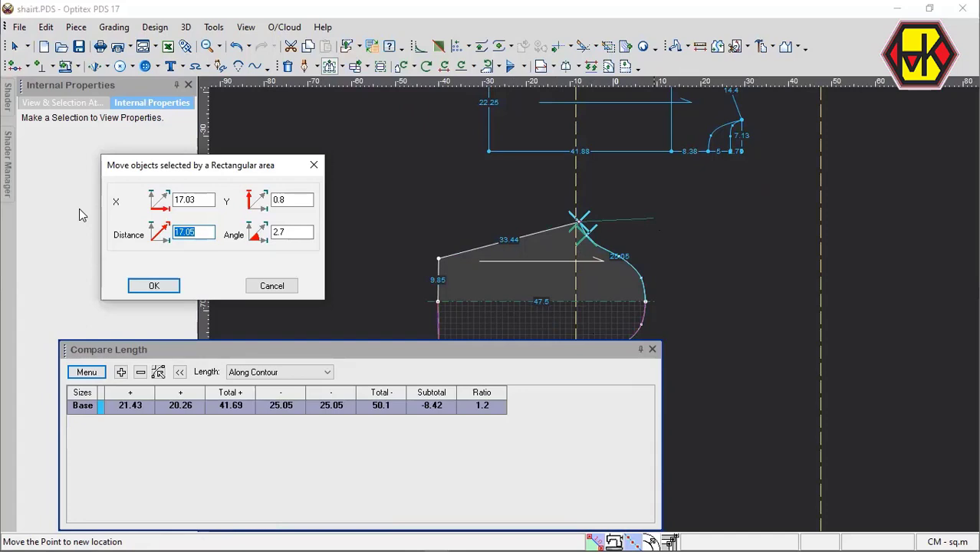
Move the selected sleeve underarm points 4 cm along X with zero Y, and refresh the length comparison.
type("4")
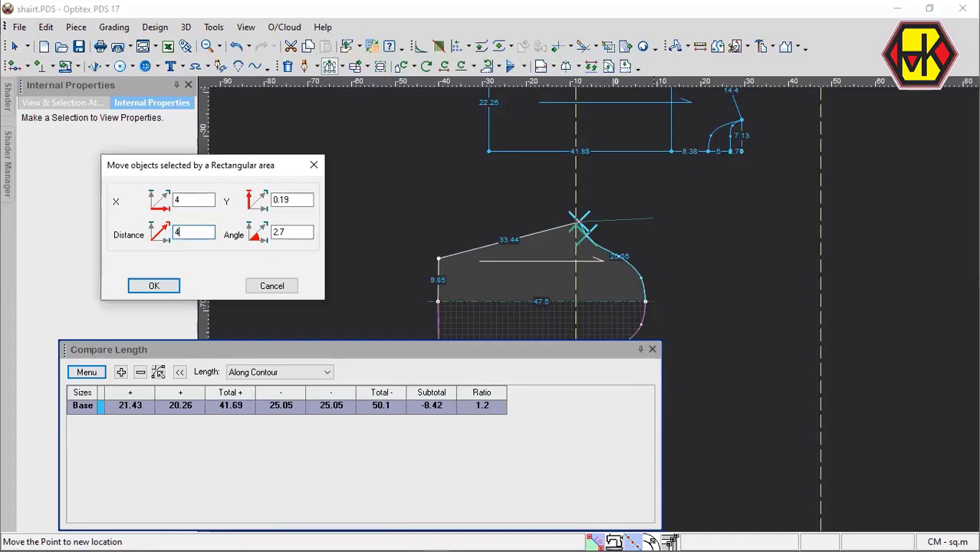
double_click(295, 200)
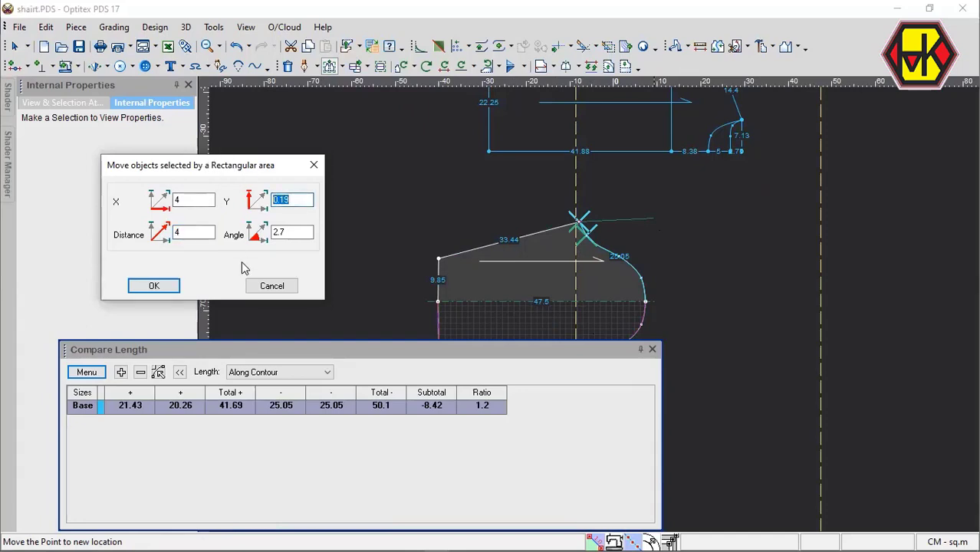
key("BackSpace")
left_click(153, 285)
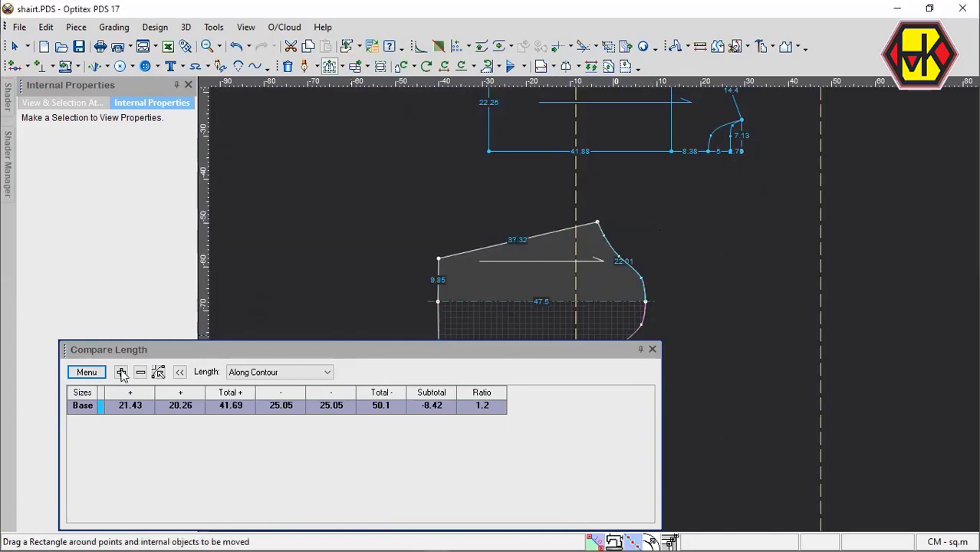
left_click(96, 437)
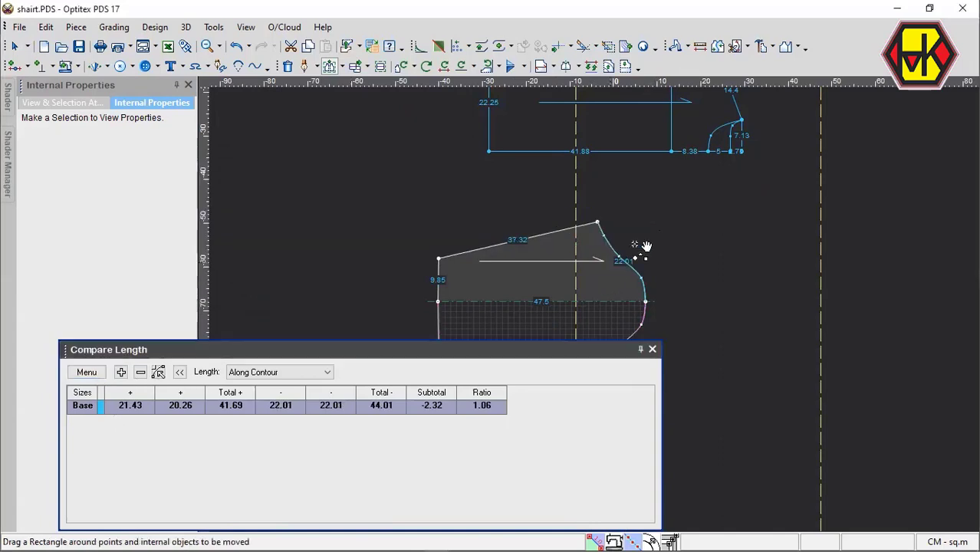
Delete the middle curve point between the underarm and crown curve points on the sleeve cap.
left_click(667, 271)
key("m")
scroll(631, 287, "up", 1)
scroll(594, 303, "up", 2)
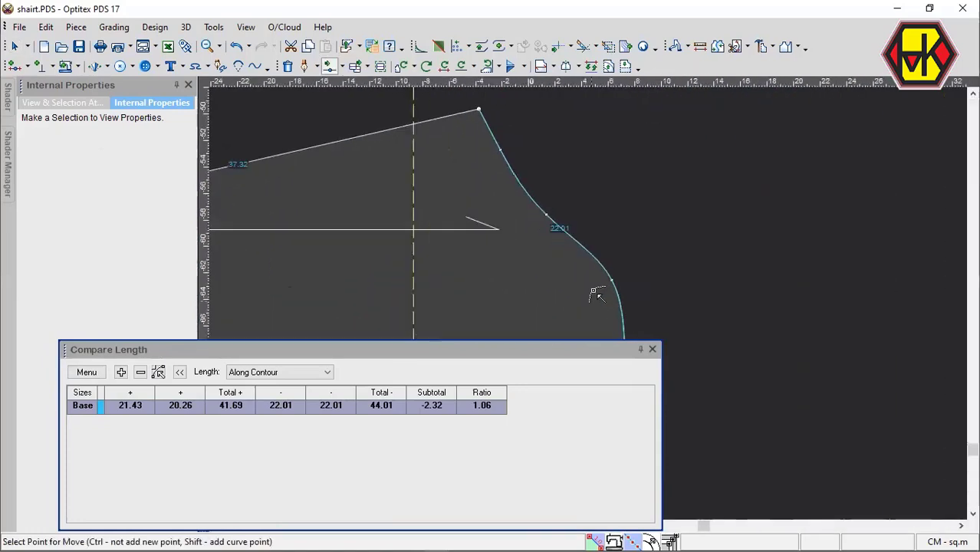
scroll(587, 311, "down", 1)
scroll(590, 291, "up", 1)
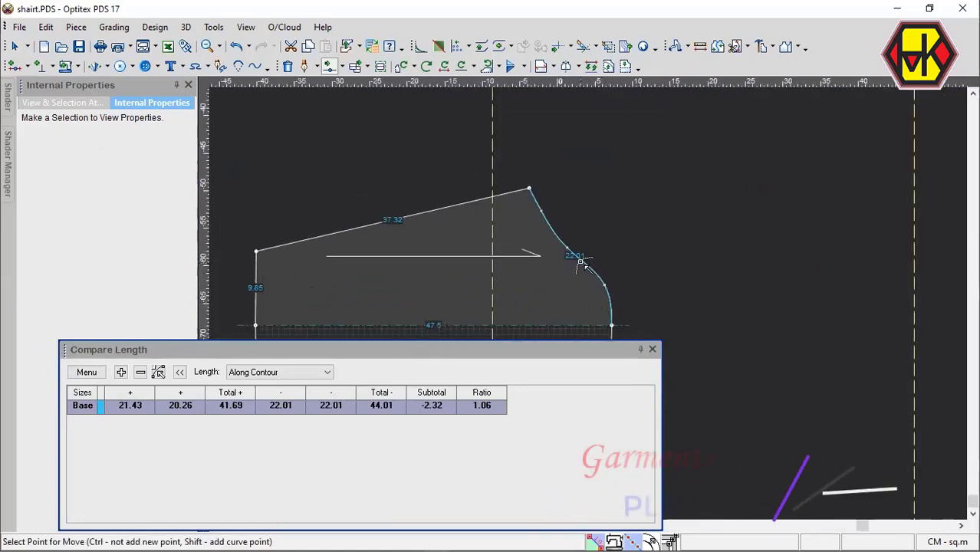
key("Delete")
left_click(570, 249)
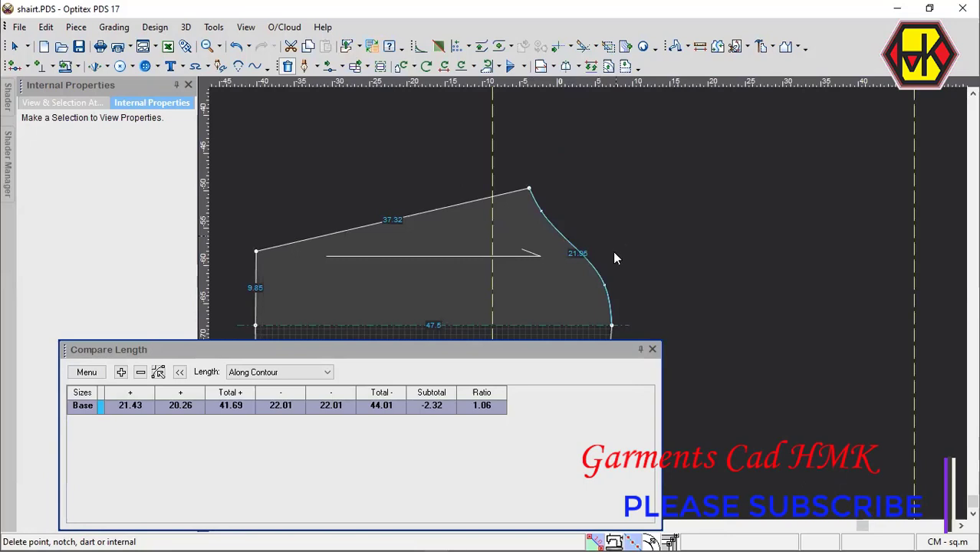
Move the cap curve point near the underarm slightly inward, bringing the cap edge to about 22.25 cm.
key("m")
scroll(595, 255, "down", 1)
scroll(592, 307, "up", 1)
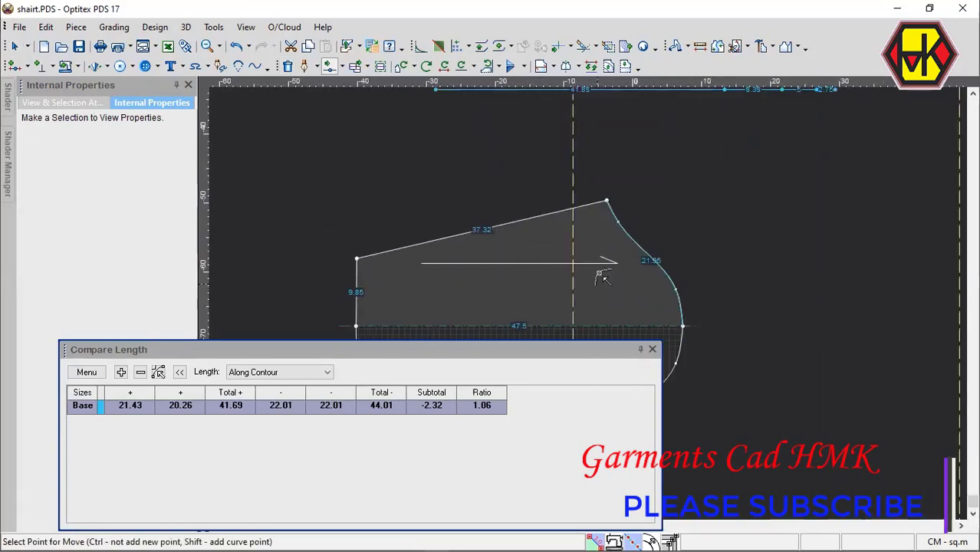
left_click(617, 222)
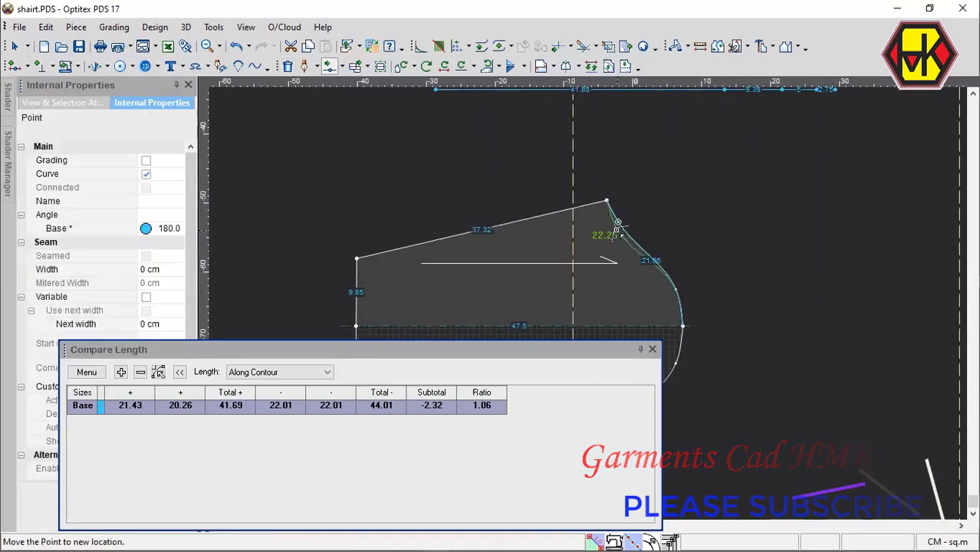
left_click(617, 230)
key("Return")
Move the cap curve point near the crown slightly inward, bringing the cap edge to about 22 cm.
scroll(616, 251, "down", 3)
scroll(589, 301, "up", 4)
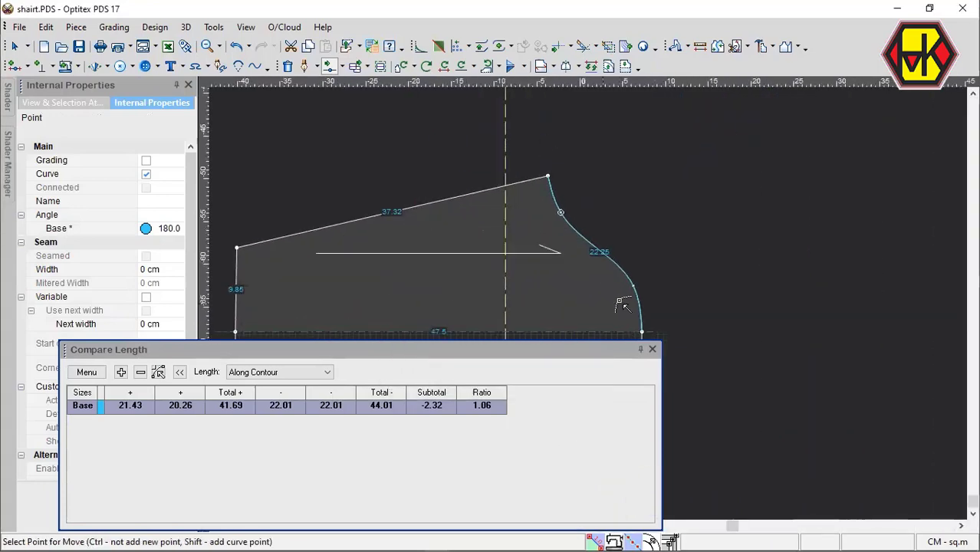
left_click(634, 285)
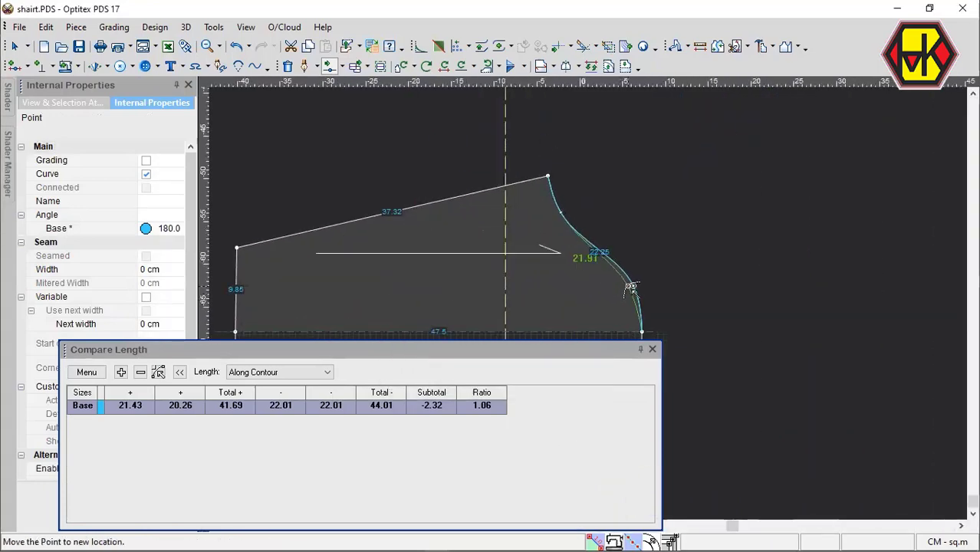
left_click(630, 287)
Move the lower cap curve point closer to the underarm corner for about 22.12 cm, and refresh the length comparison.
scroll(598, 253, "down", 1)
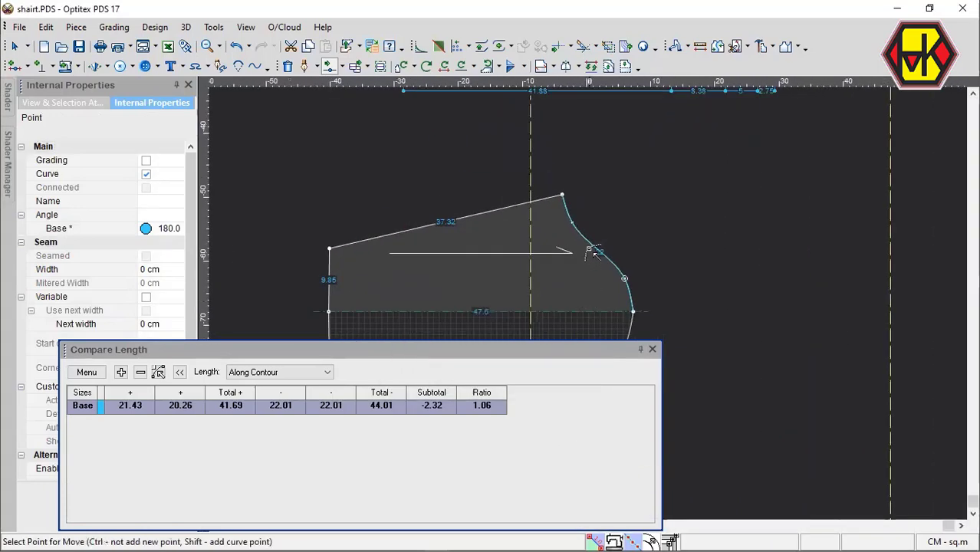
left_click(572, 223)
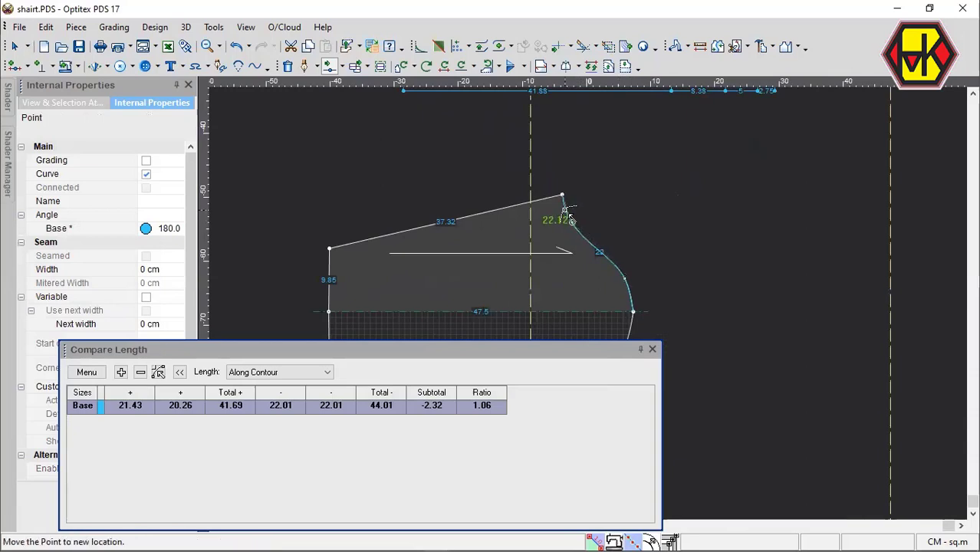
left_click(565, 210)
key("Home")
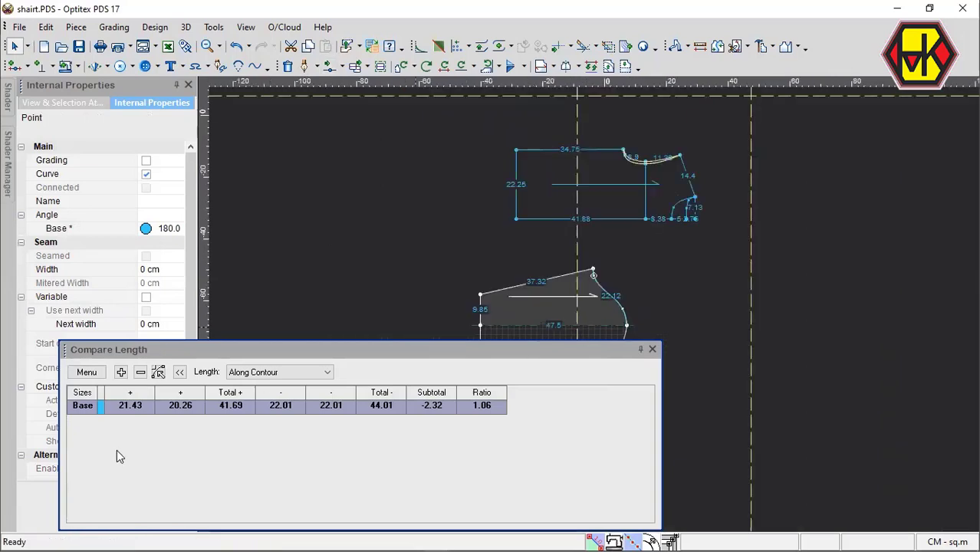
key("End")
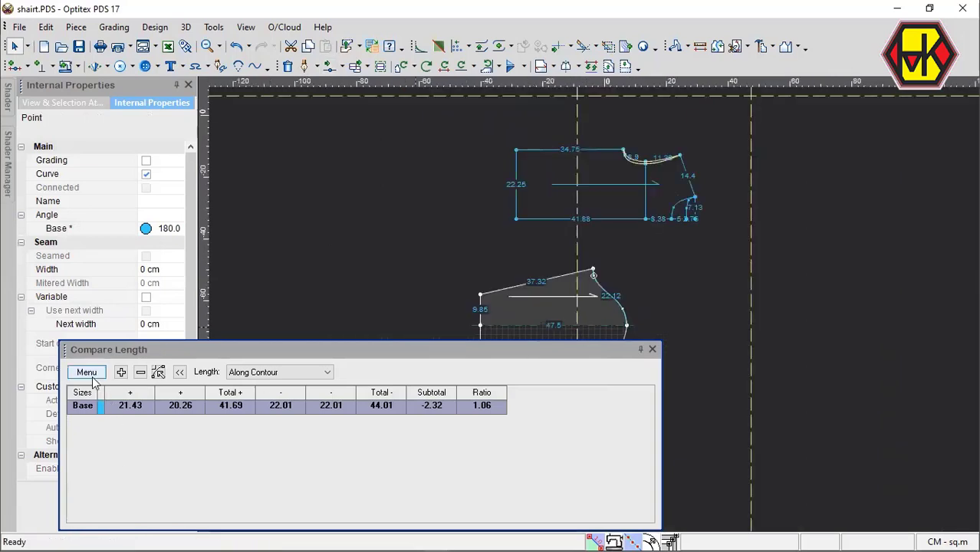
left_click(109, 416)
Move the underarm corner and its neighboring curve point together 1 cm toward the crown with Y 0, and refresh the length comparison.
scroll(593, 309, "down", 2)
scroll(598, 310, "up", 2)
scroll(598, 308, "up", 2)
left_click(594, 304)
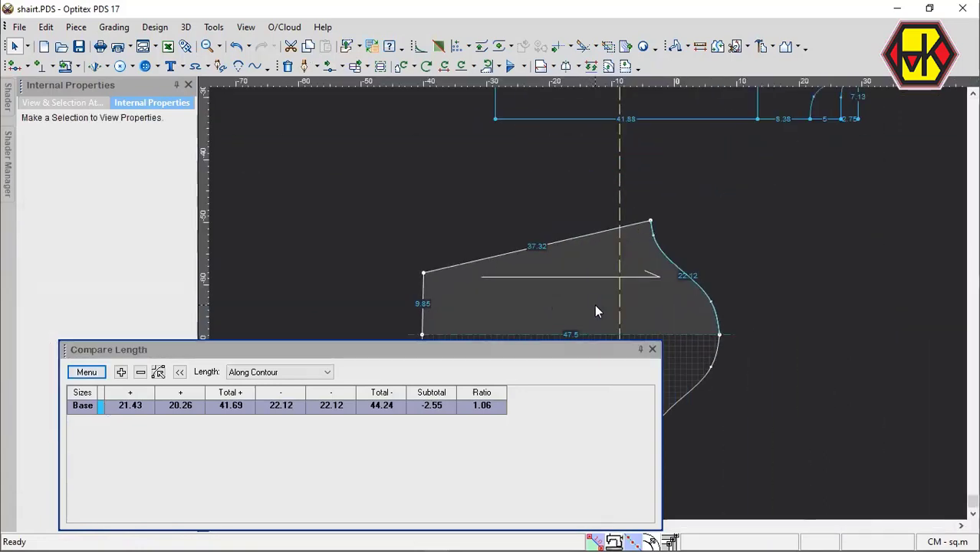
key("m")
left_click_drag(608, 192, 671, 318)
left_click(652, 223)
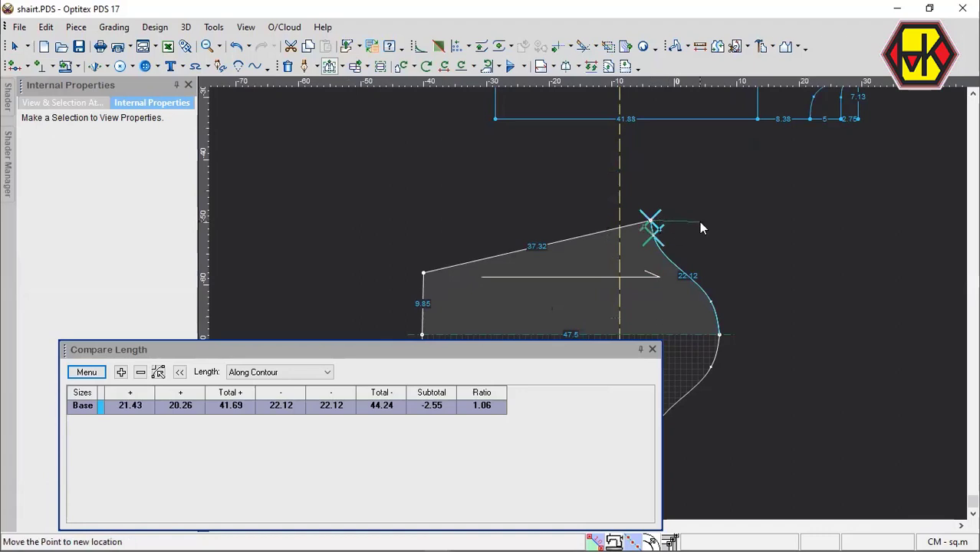
left_click(700, 222)
left_click_drag(200, 233, 103, 231)
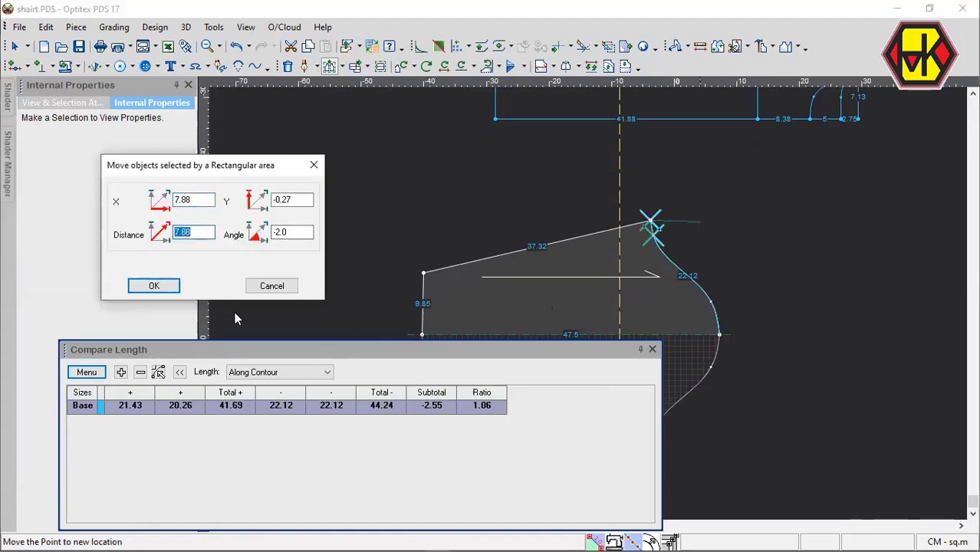
type("2")
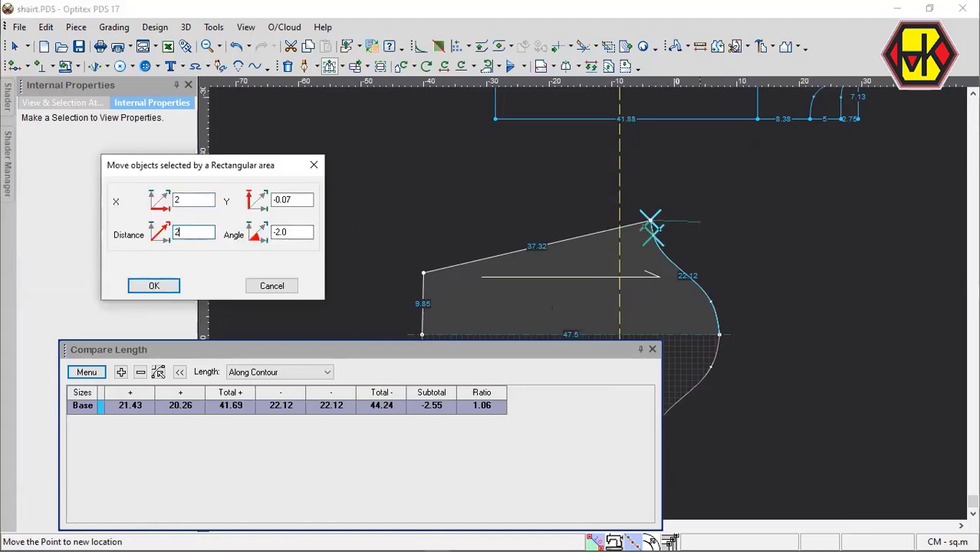
left_click_drag(319, 201, 261, 193)
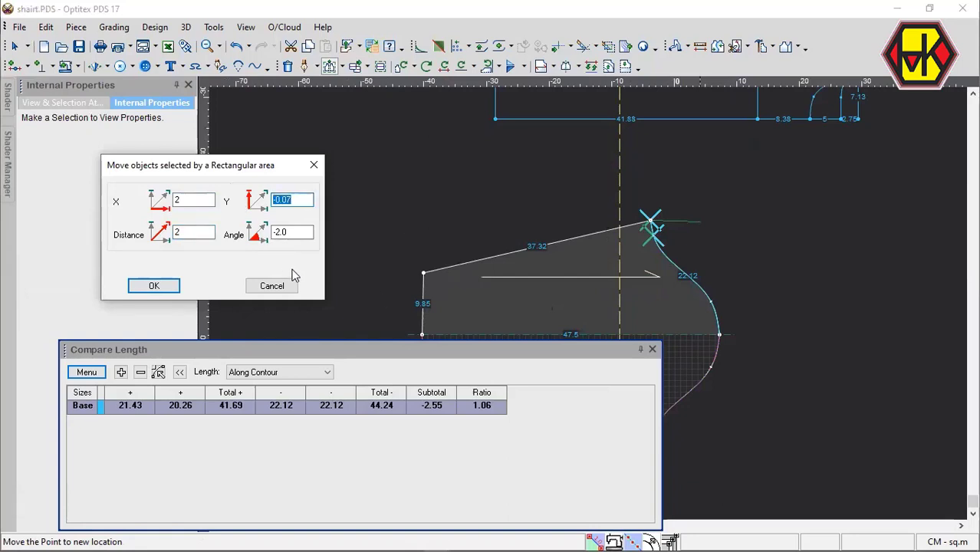
key("Delete")
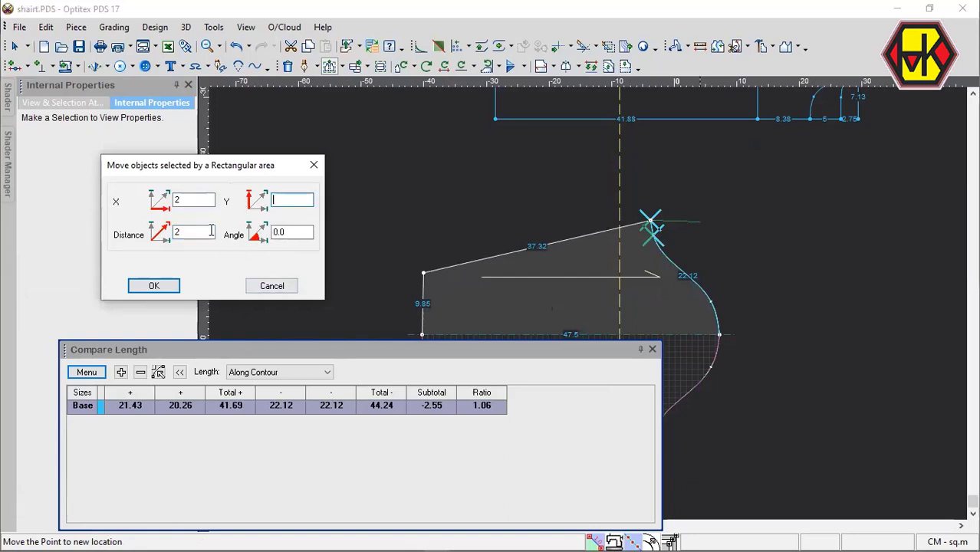
left_click_drag(212, 232, 176, 233)
type("1")
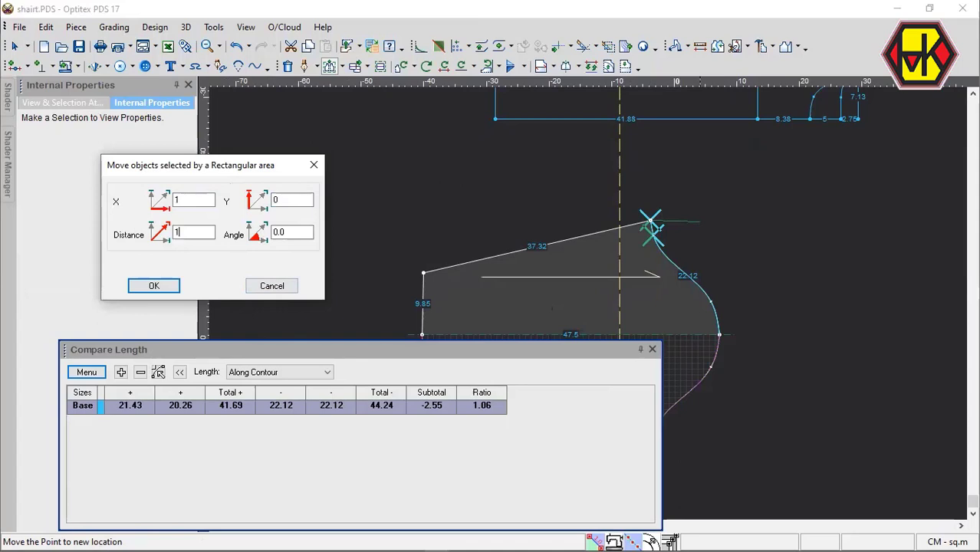
key("Return")
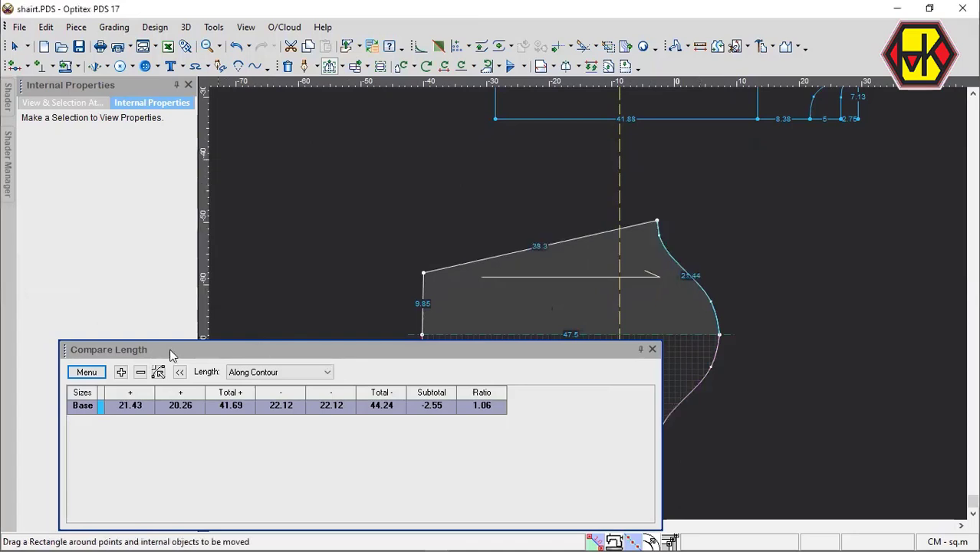
left_click(104, 373)
left_click(107, 418)
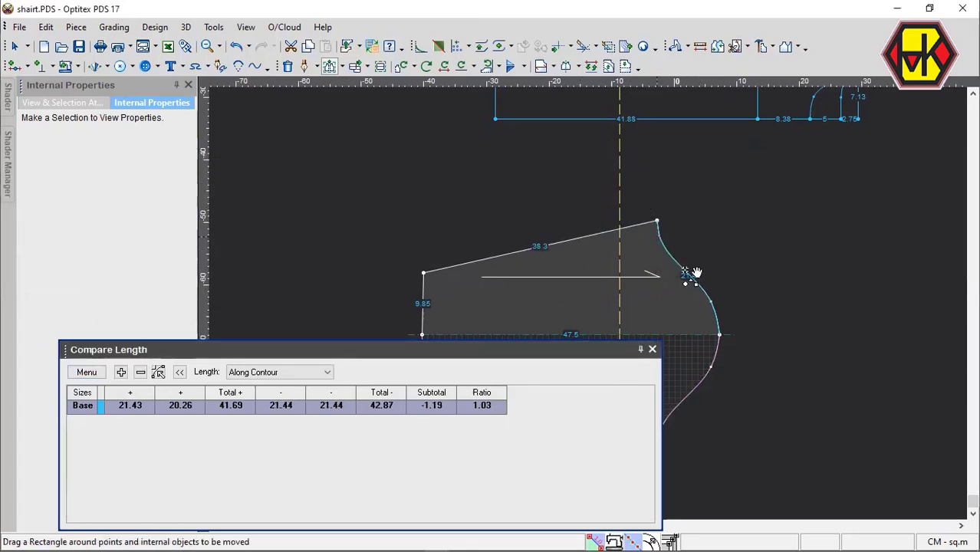
Move the underarm corner and its neighboring curve point a further 0.3 cm toward the crown, and close the length comparison.
left_click_drag(634, 201, 672, 222)
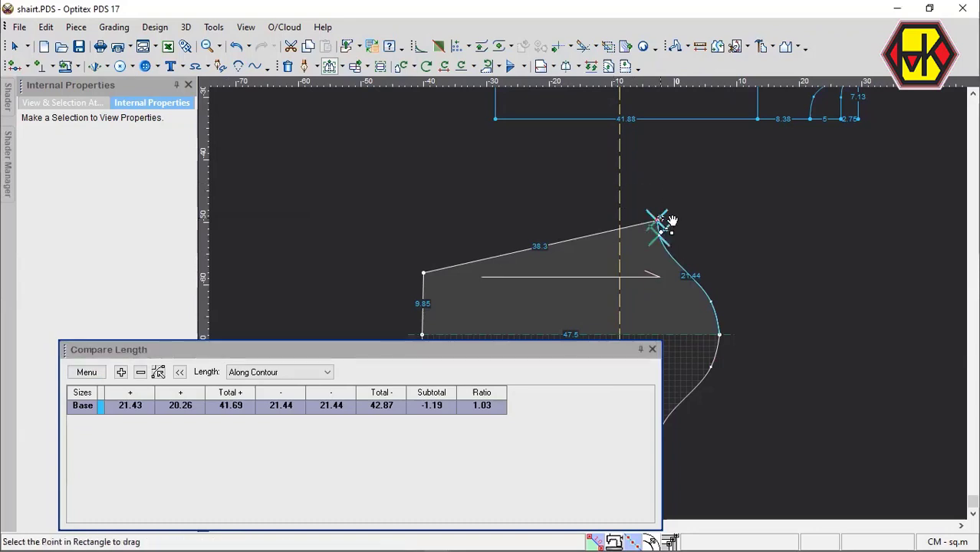
left_click(671, 222)
left_click(701, 220)
left_click_drag(194, 234, 104, 223)
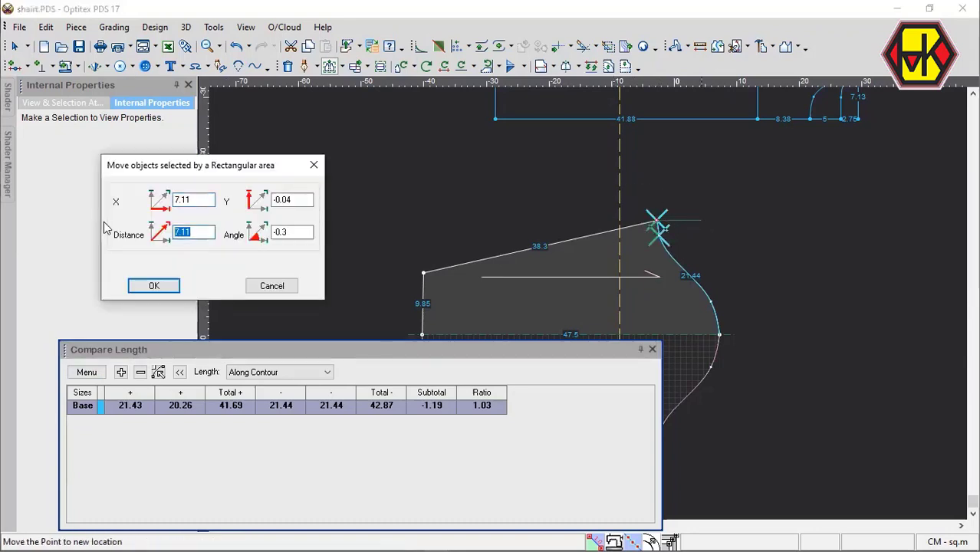
type(".3")
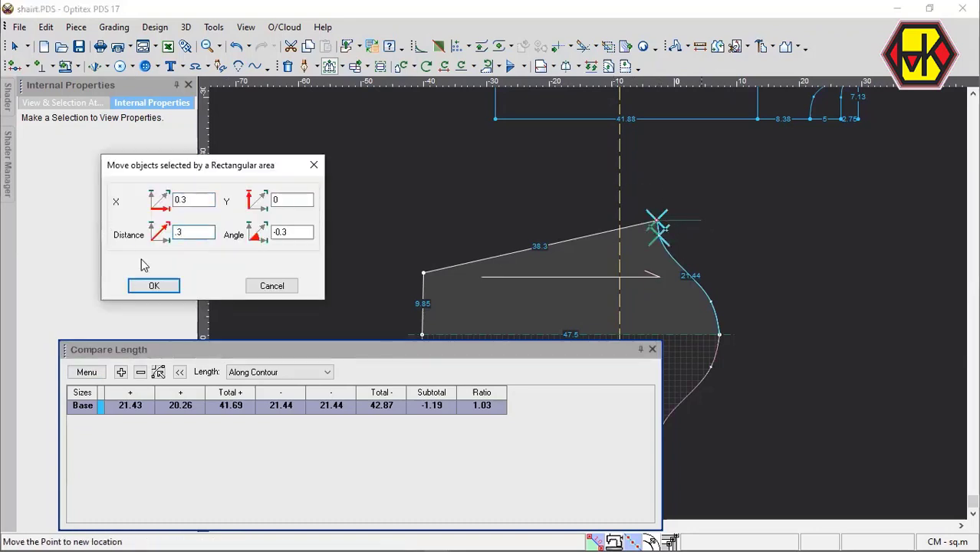
left_click(153, 286)
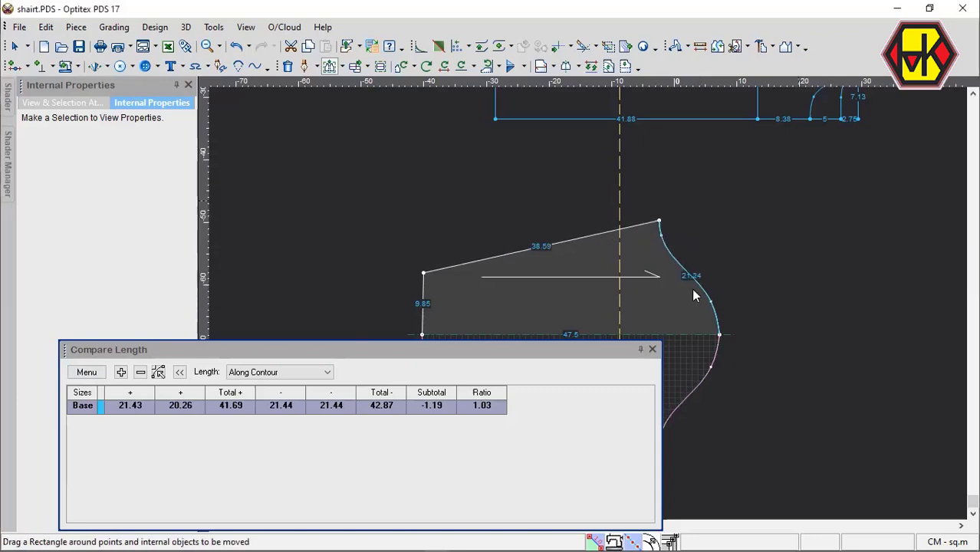
left_click(652, 349)
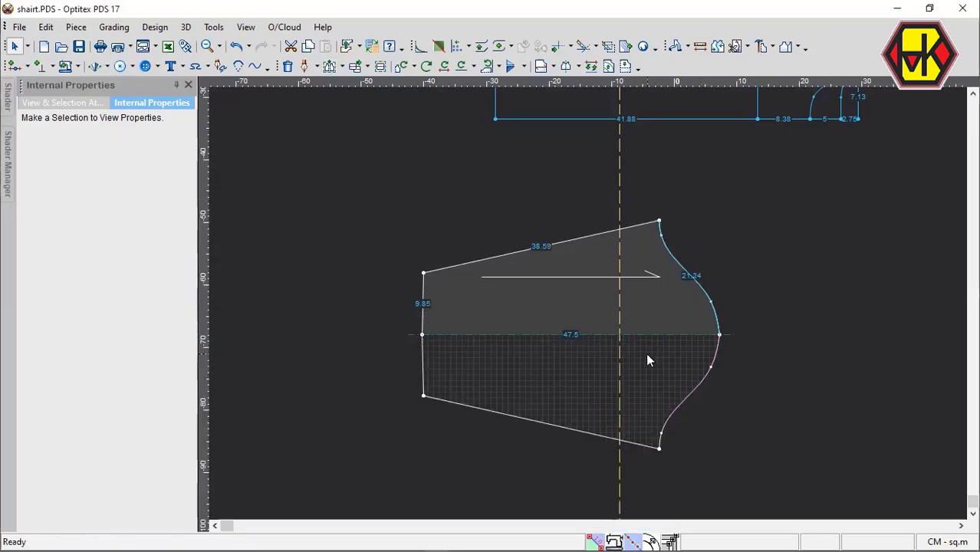
Move the cap curve point near the crown toward the sleeve's fold line, bringing the cap edge to about 21.35 cm.
key("m")
scroll(667, 246, "up", 2)
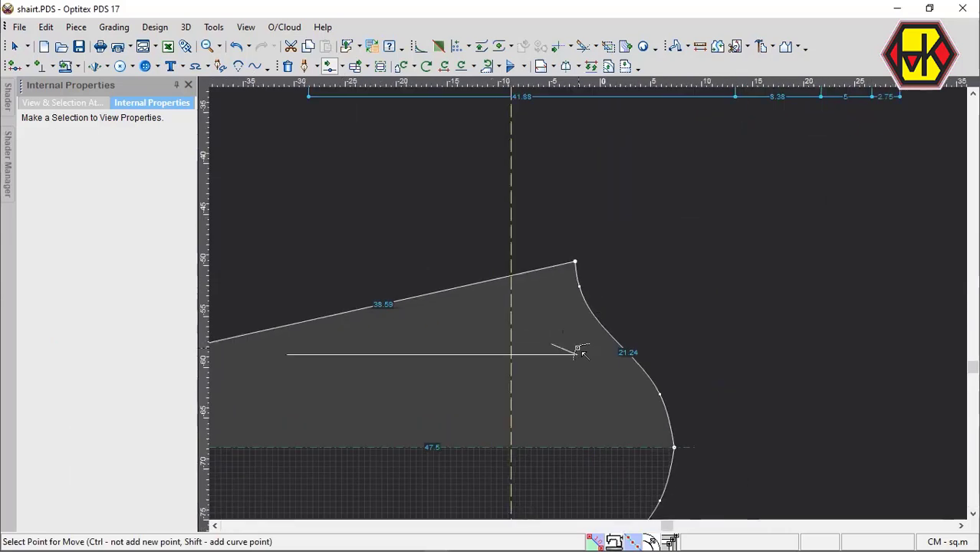
scroll(587, 352, "down", 2)
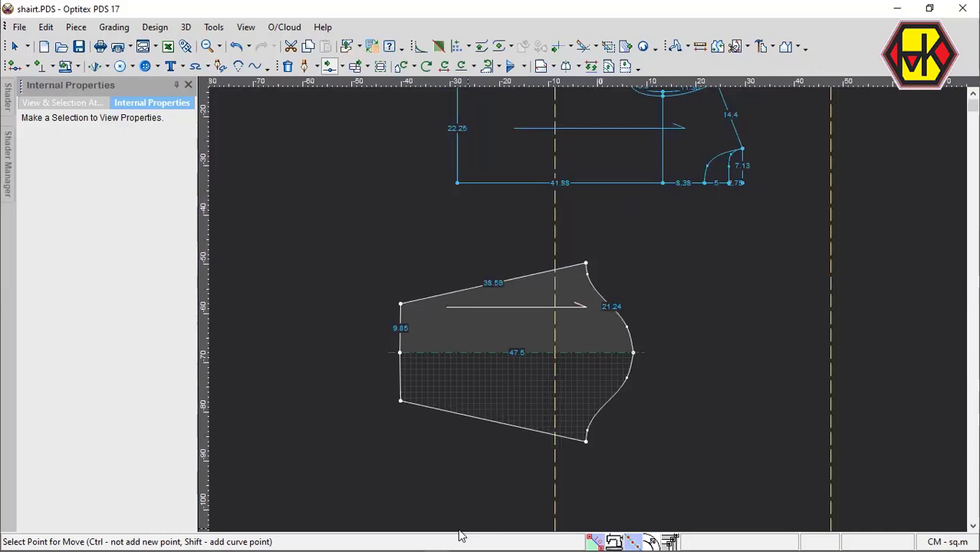
scroll(595, 303, "up", 4)
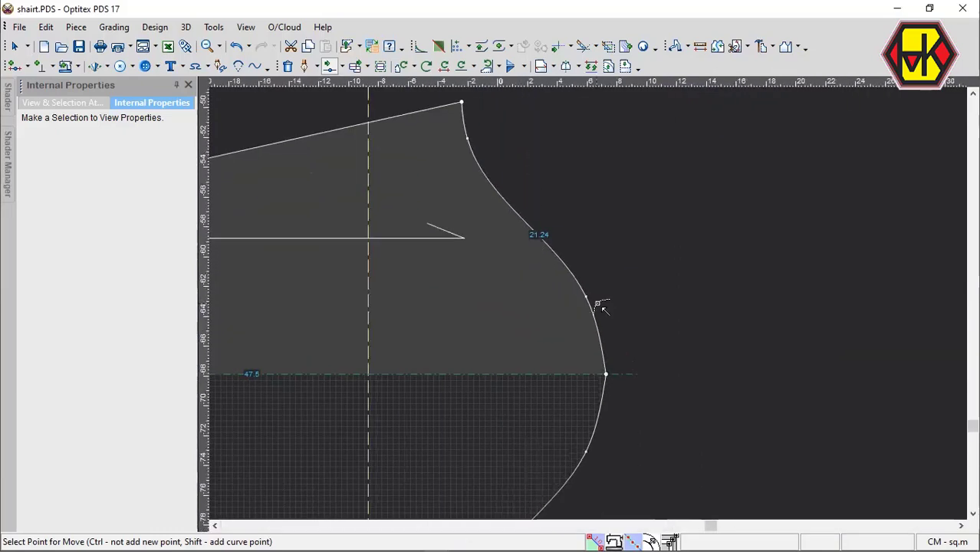
left_click(587, 297)
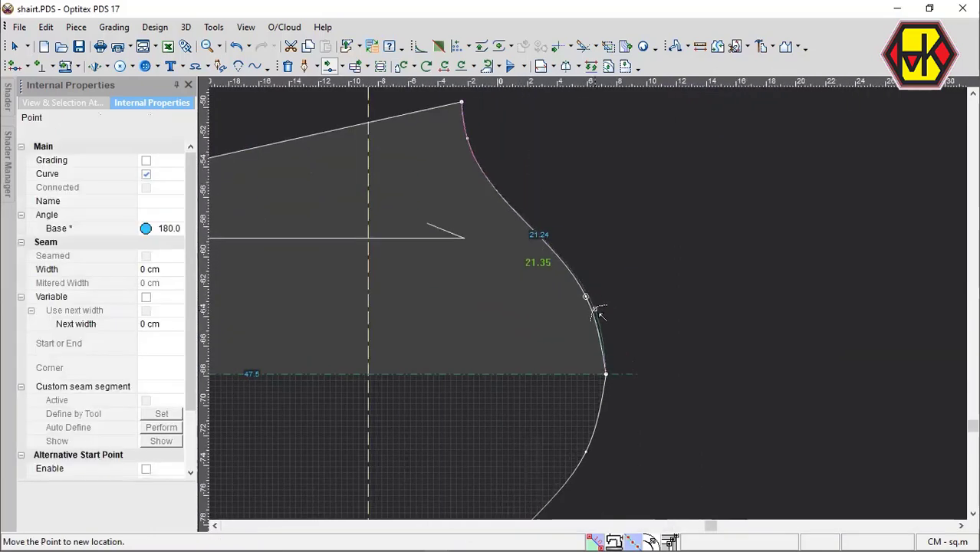
left_click(595, 309)
Move the sleeve cap's curve point near the underarm corner farther along the cap, for a cap edge of about 21.56 cm.
scroll(476, 235, "down", 4)
scroll(585, 309, "up", 2)
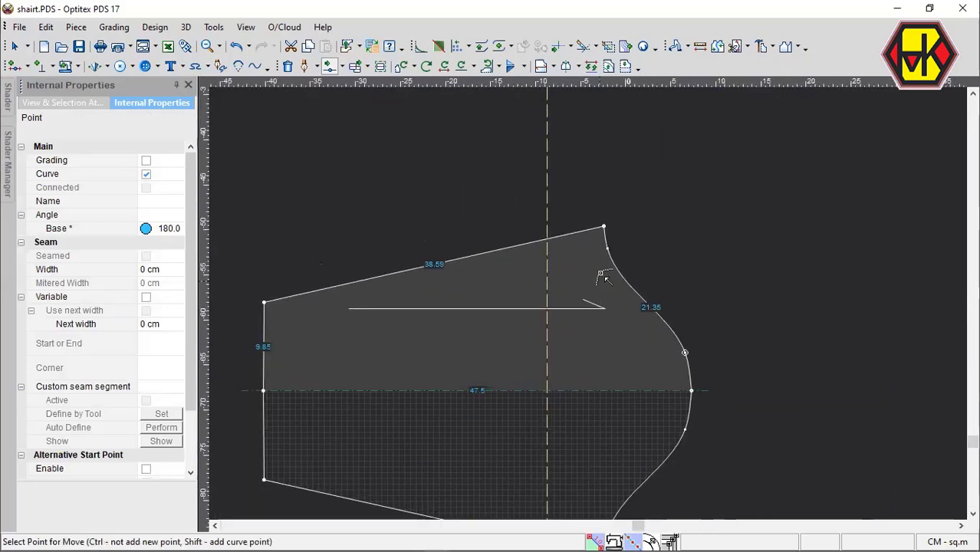
left_click(608, 249)
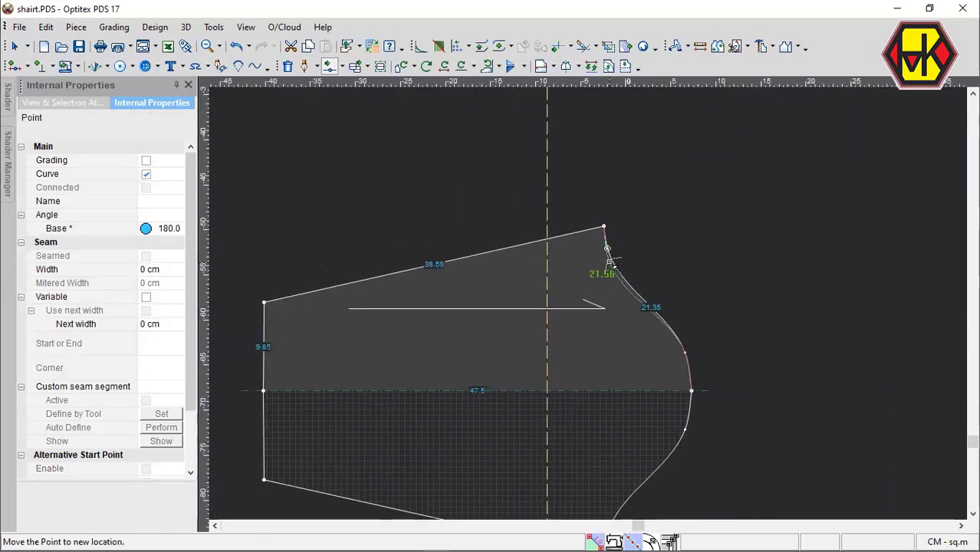
left_click(610, 262)
scroll(589, 310, "down", 1)
Move the cap curve point near the crown slightly for a cap edge of about 21.59 cm, and check the length comparison with the armholes.
left_click(649, 297)
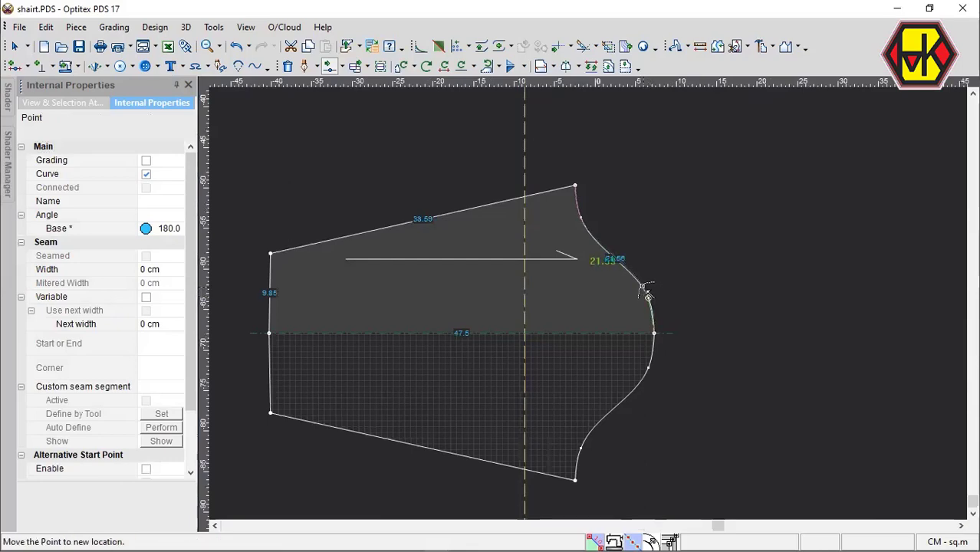
left_click(643, 286)
scroll(566, 291, "down", 3)
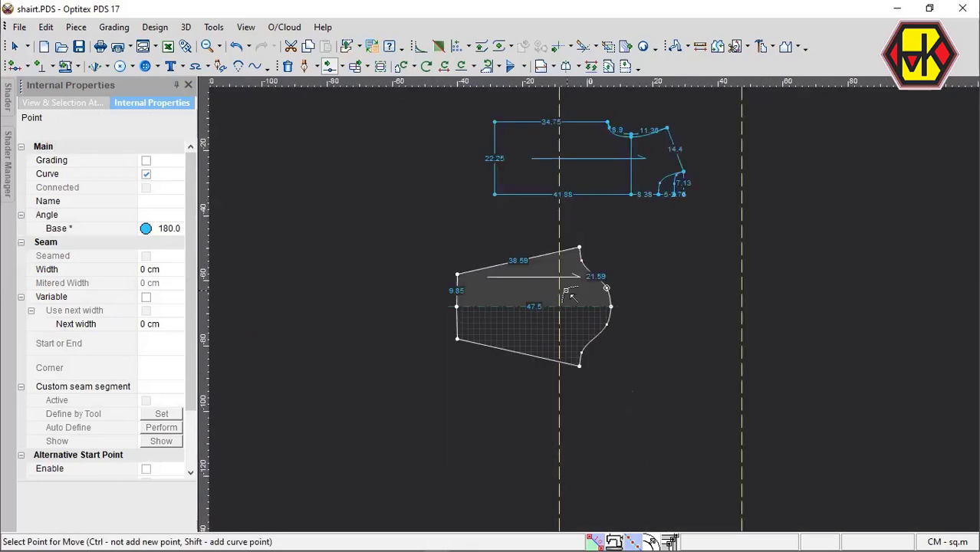
key("ctrl+m")
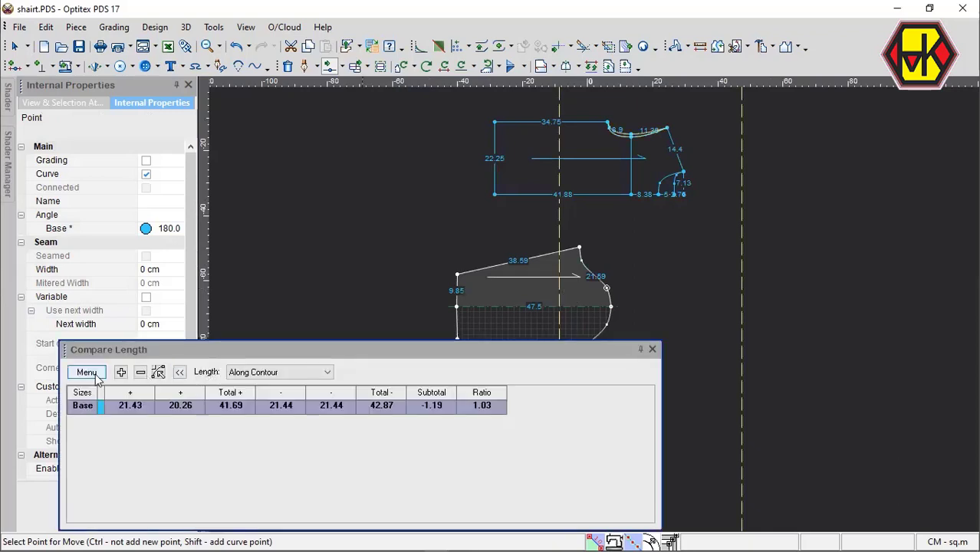
left_click(100, 412)
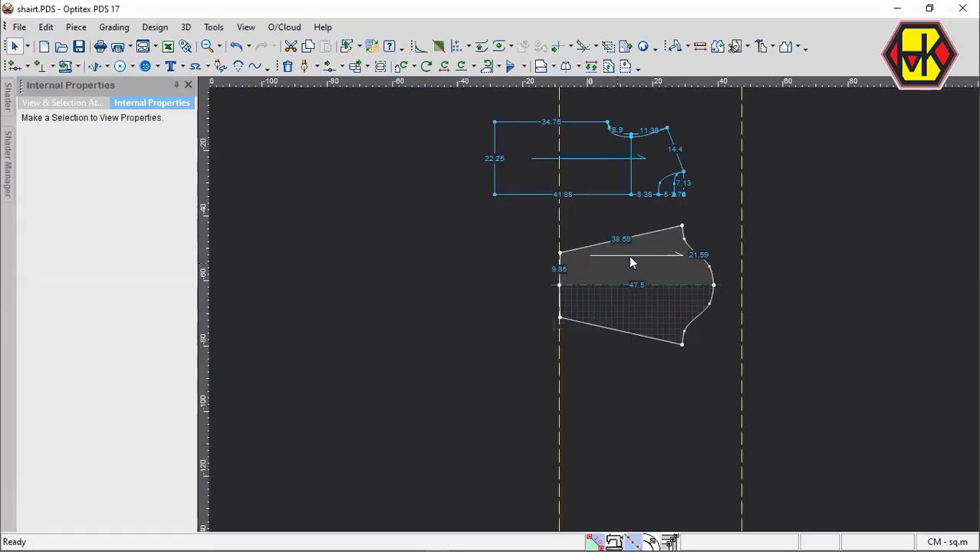
Move only the sleeve's underarm corner 0.3 cm toward the fold line.
scroll(629, 255, "up", 3)
scroll(606, 414, "down", 2)
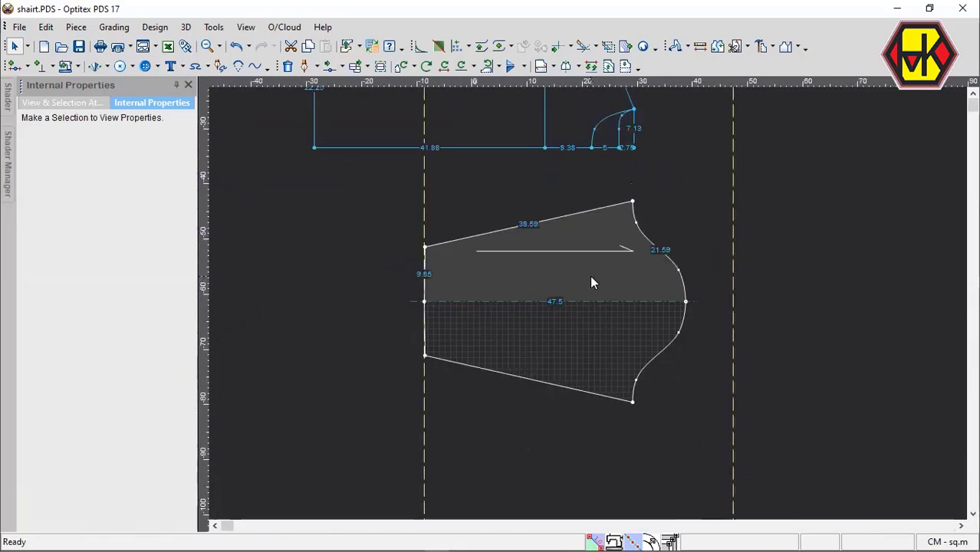
key("m")
left_click_drag(572, 190, 664, 219)
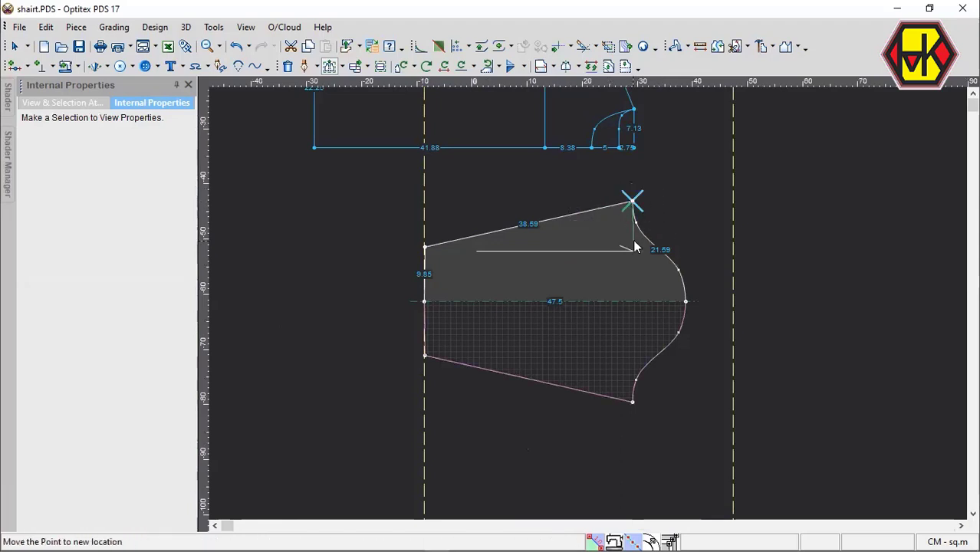
left_click(635, 243)
double_click(182, 232)
type(".3")
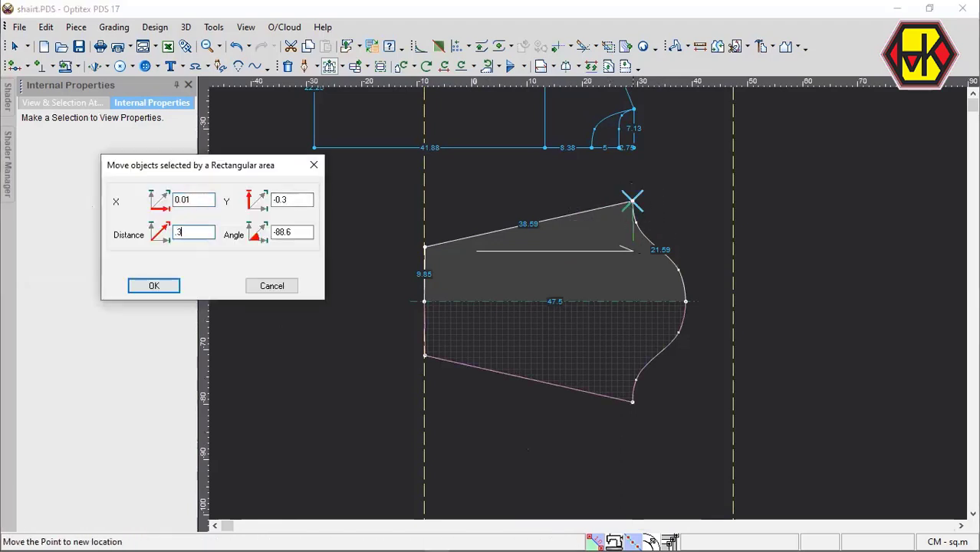
key("Return")
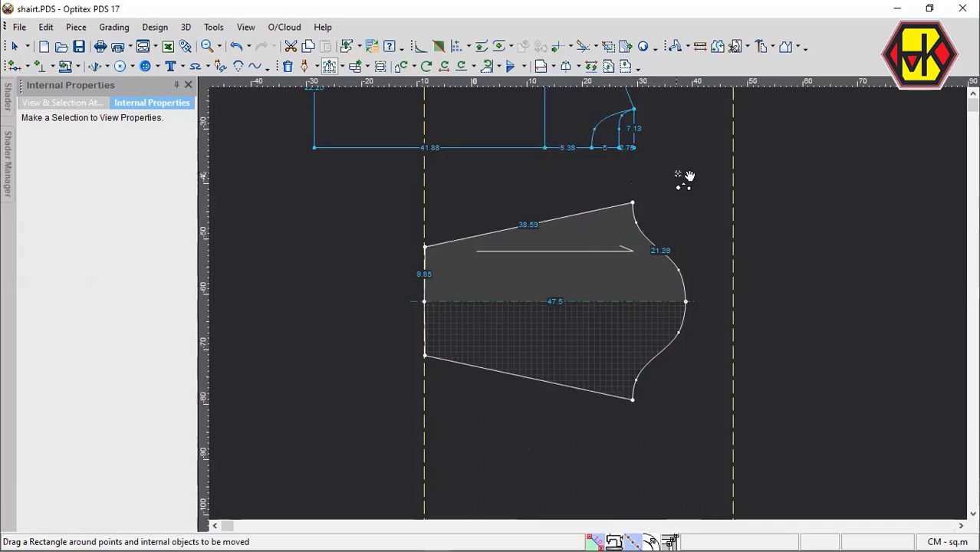
key("Escape")
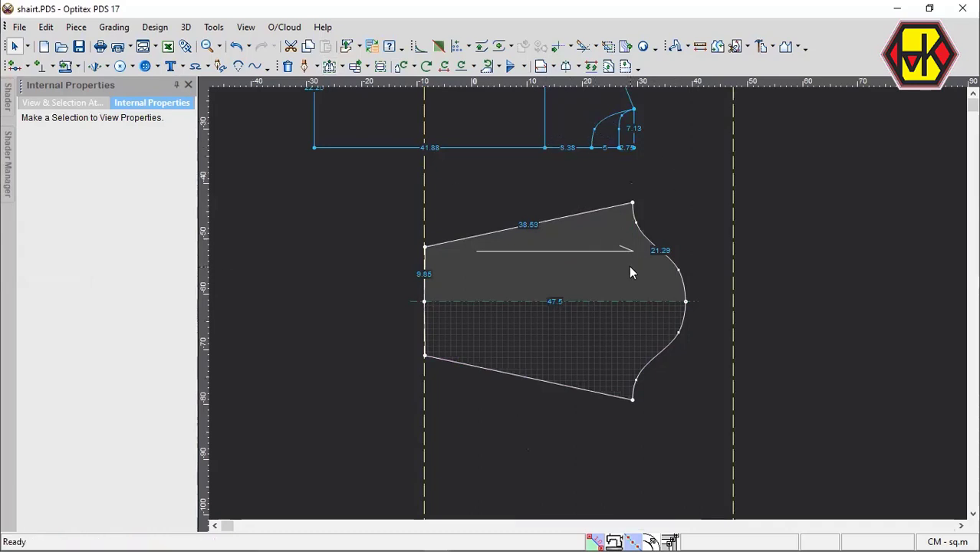
Shift the body draft and the sleeve to new positions in the working area.
scroll(606, 292, "down", 5)
scroll(593, 310, "up", 2)
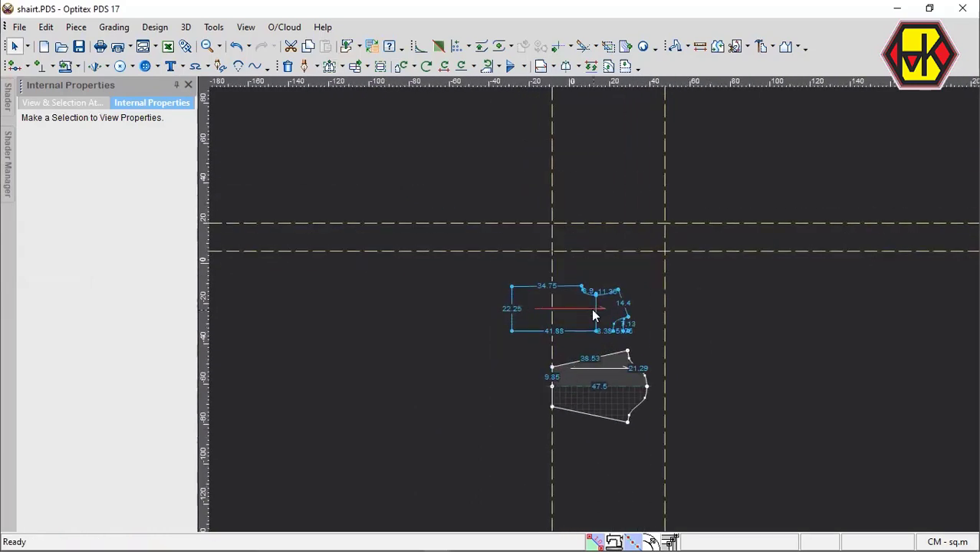
scroll(593, 315, "up", 2)
left_click(533, 315)
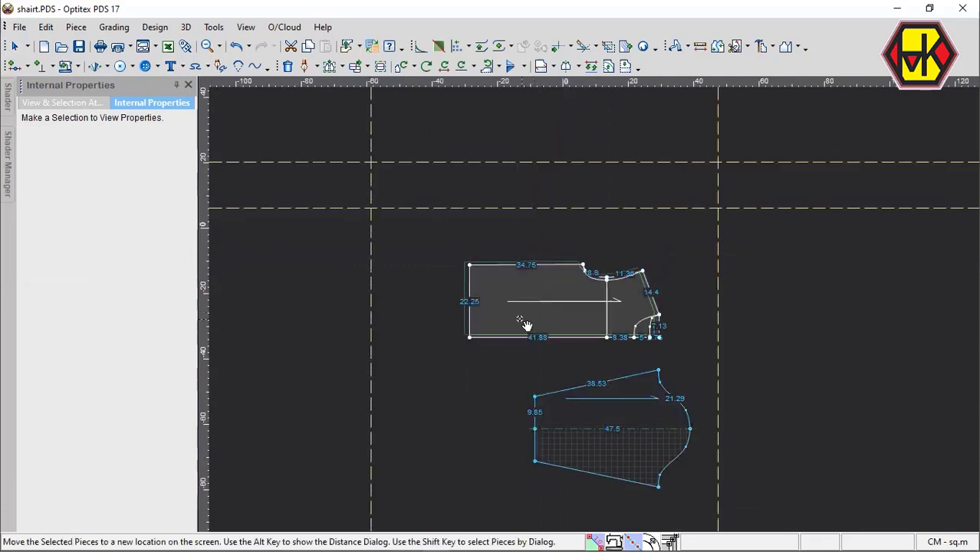
left_click(570, 423)
scroll(588, 302, "up", 2)
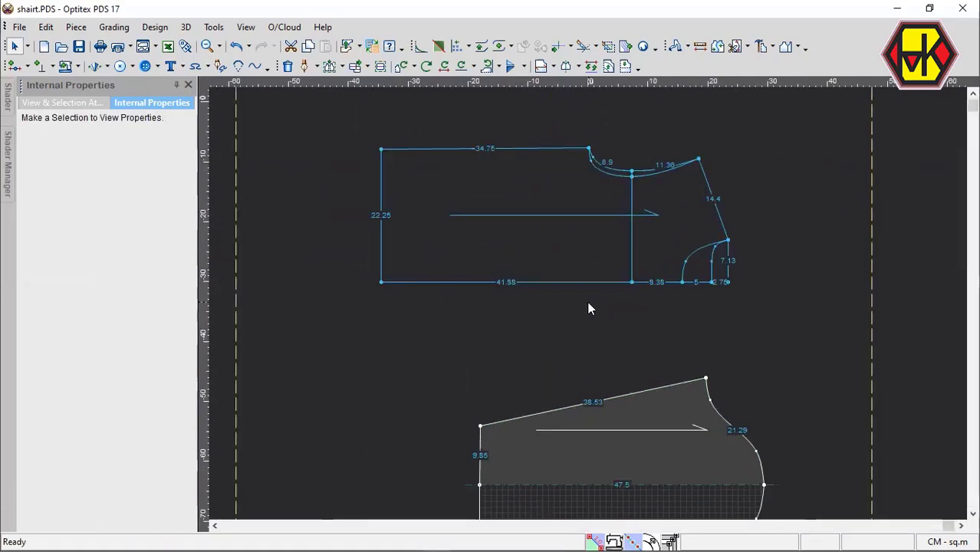
Build the back piece from the body draft's areas up to the outer armhole and shallower neckline, and place it beside the draft.
key("b")
left_click(483, 246)
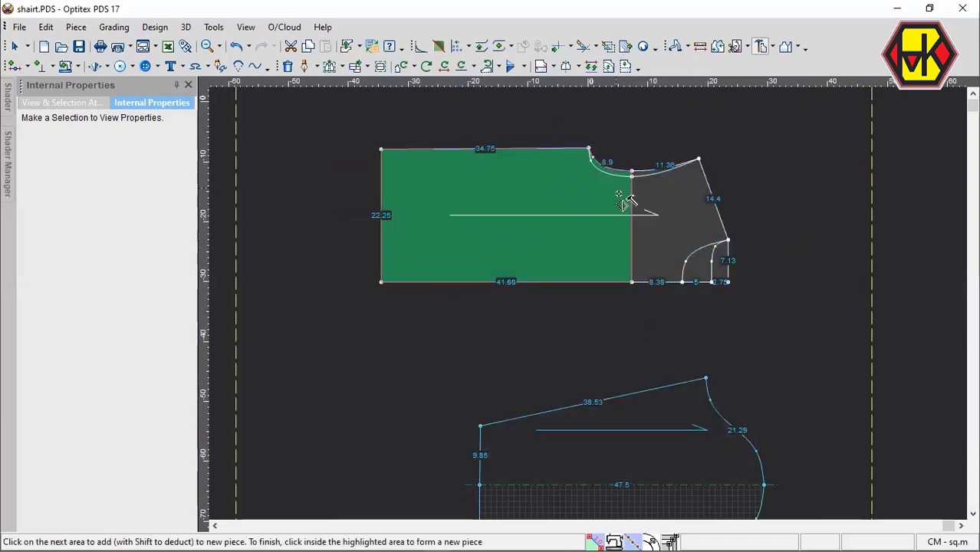
scroll(621, 211, "up", 2)
left_click(678, 318)
scroll(590, 311, "up", 3)
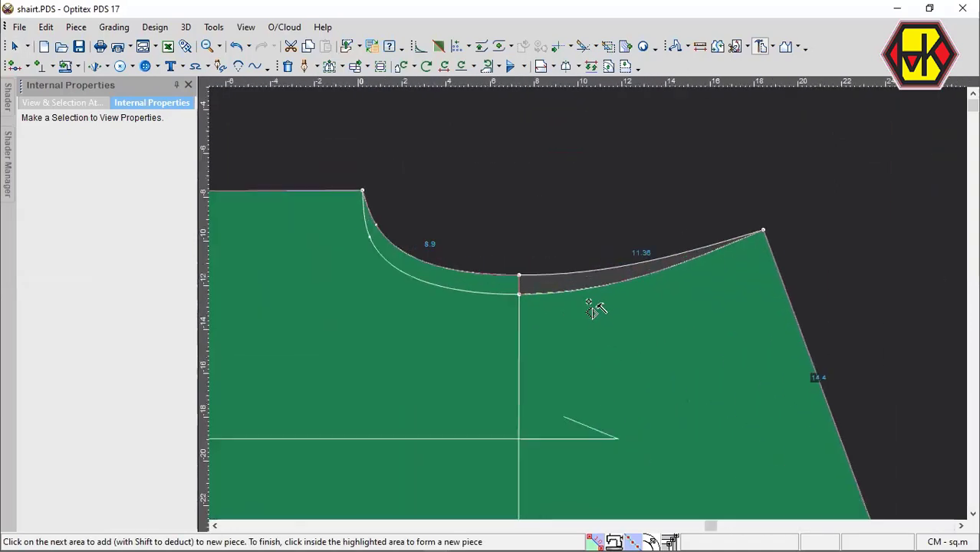
left_click(567, 276)
scroll(591, 311, "down", 3)
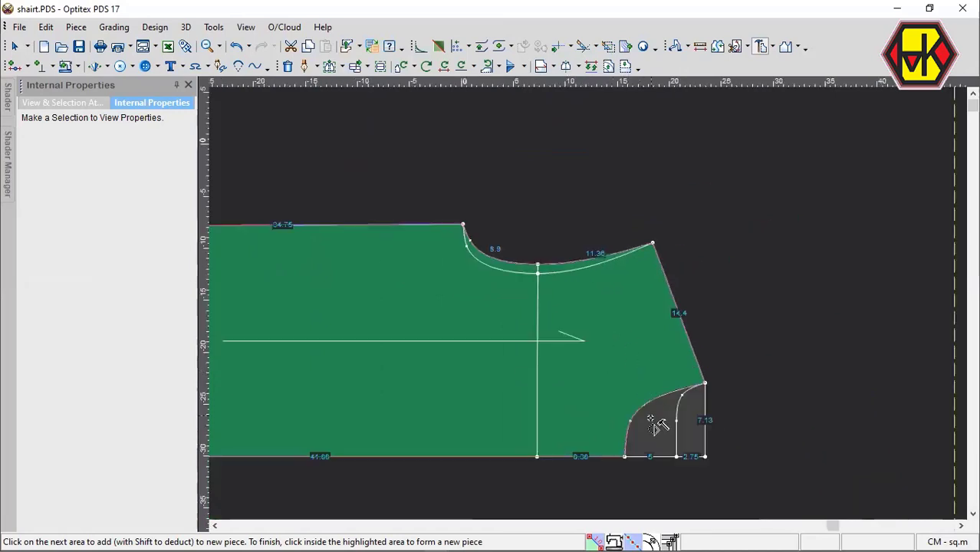
left_click(602, 387)
scroll(595, 311, "down", 3)
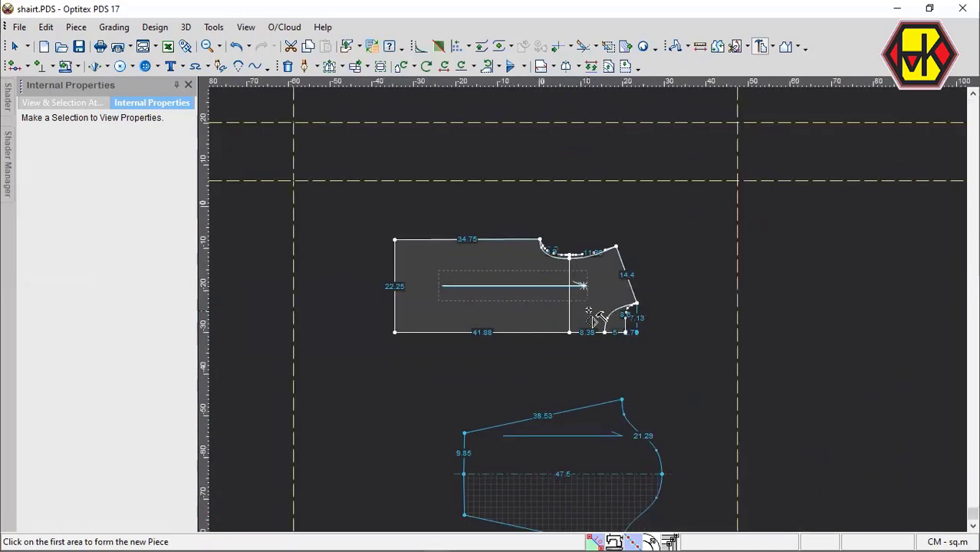
key("space")
left_click(348, 412)
left_click(531, 319)
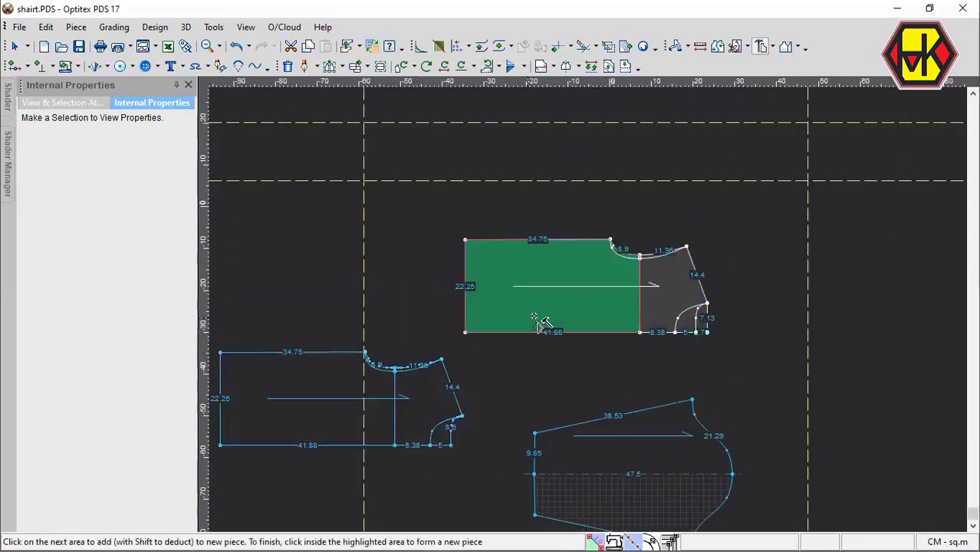
scroll(619, 312, "up", 3)
scroll(614, 276, "up", 1)
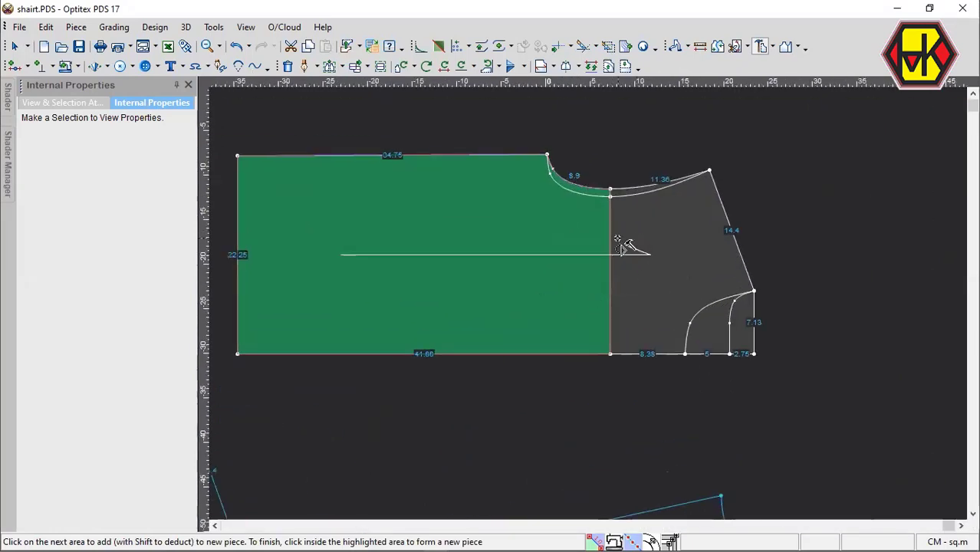
right_click(591, 131)
left_click(599, 141)
left_click(547, 155)
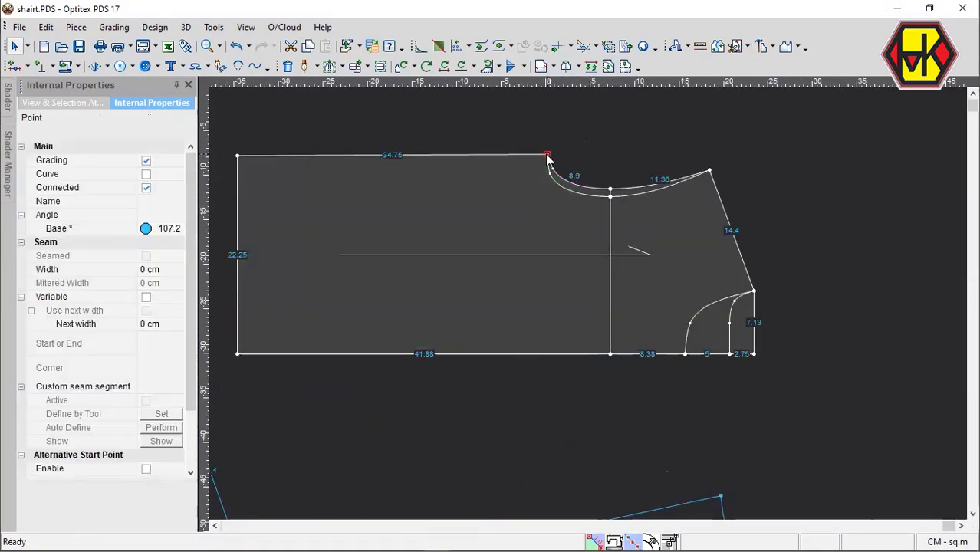
left_click(552, 234)
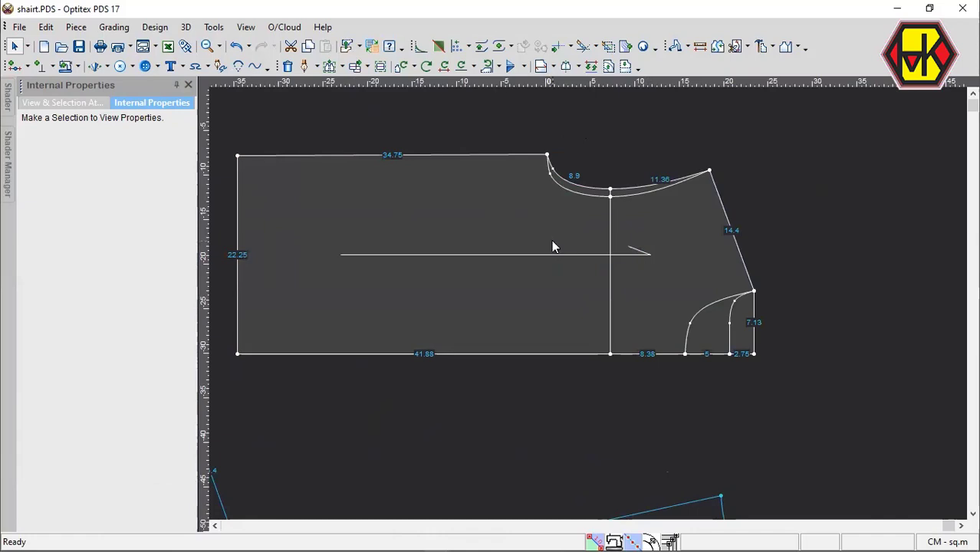
Trace the front piece along the hem, side, inner armhole, shoulder, deeper neckline and center edge, and place it clear of the draft.
key("t")
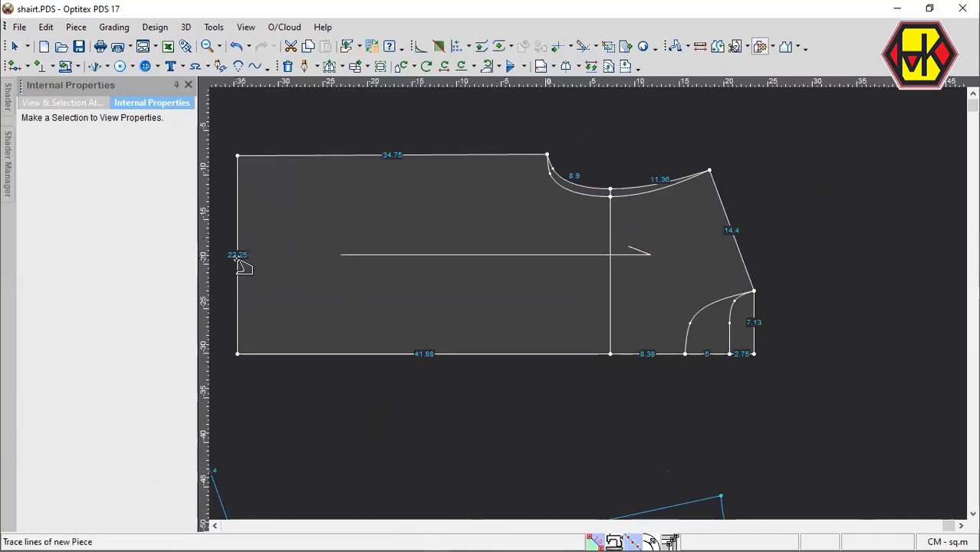
left_click(239, 261)
left_click(395, 175)
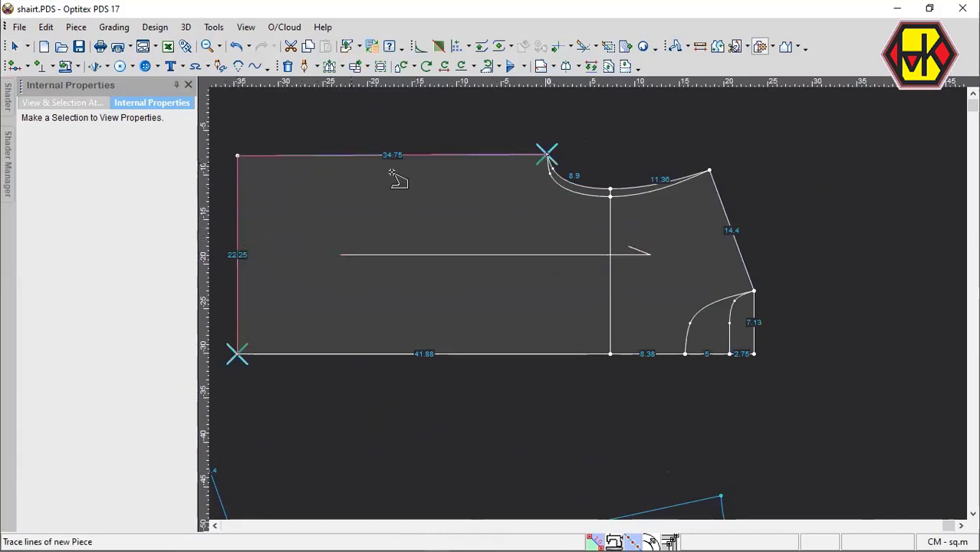
left_click(690, 201)
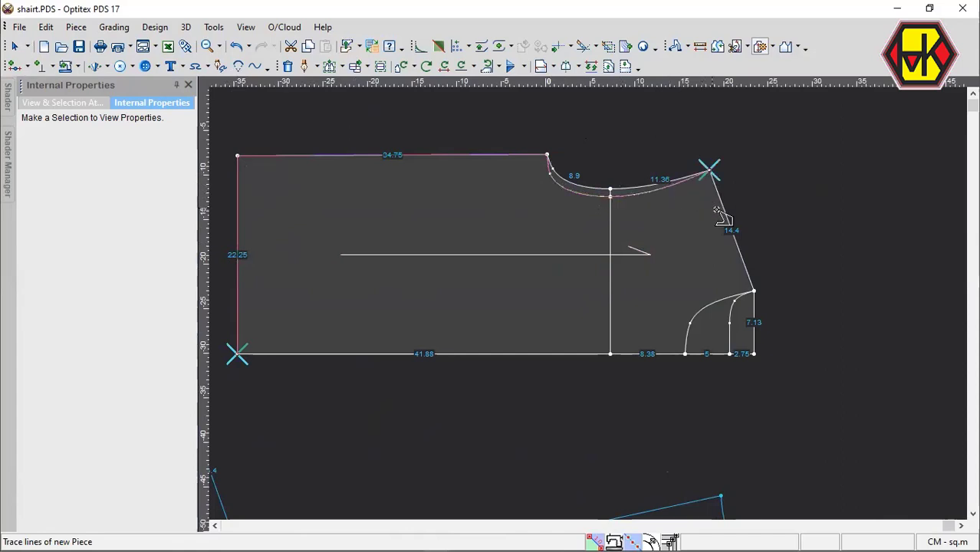
left_click(723, 221)
left_click(720, 308)
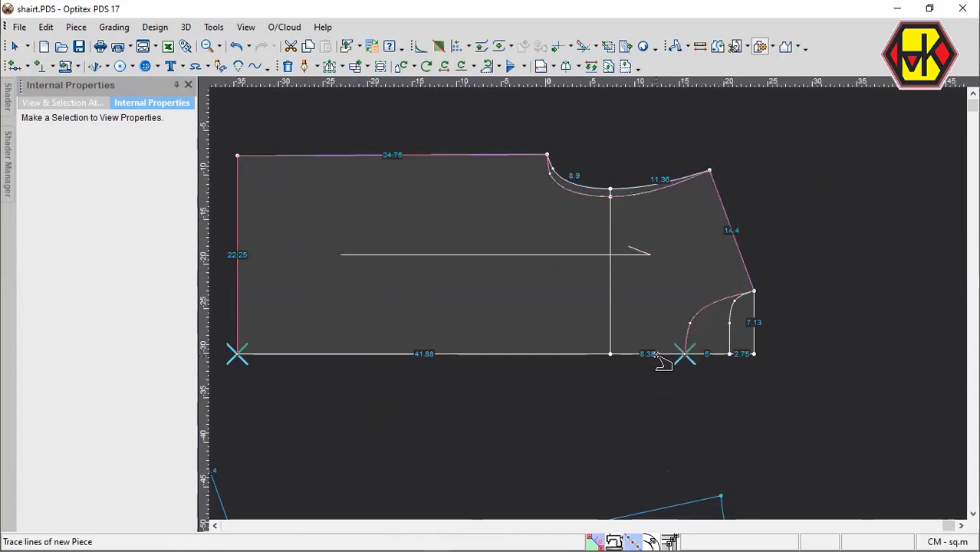
left_click(657, 355)
left_click(553, 351)
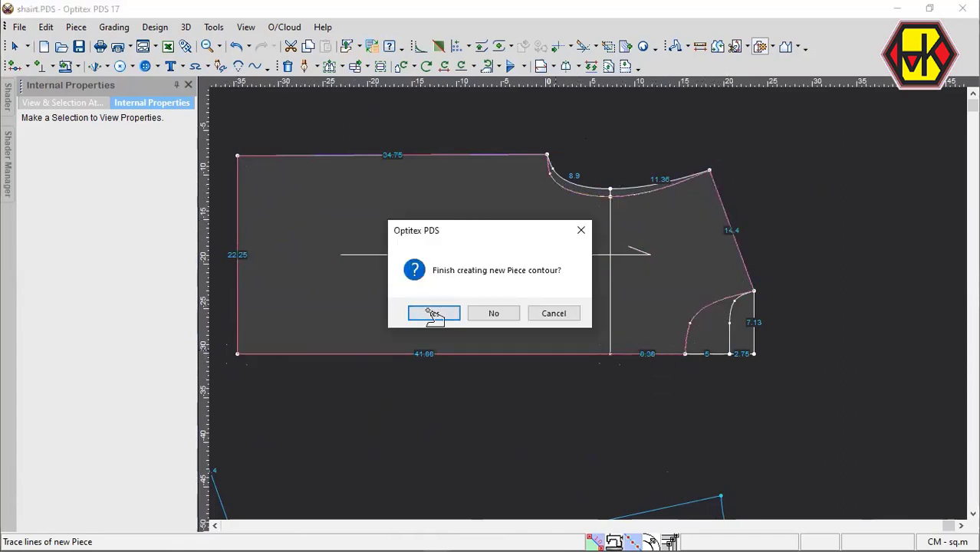
left_click(434, 314)
left_click_drag(604, 304, 344, 300)
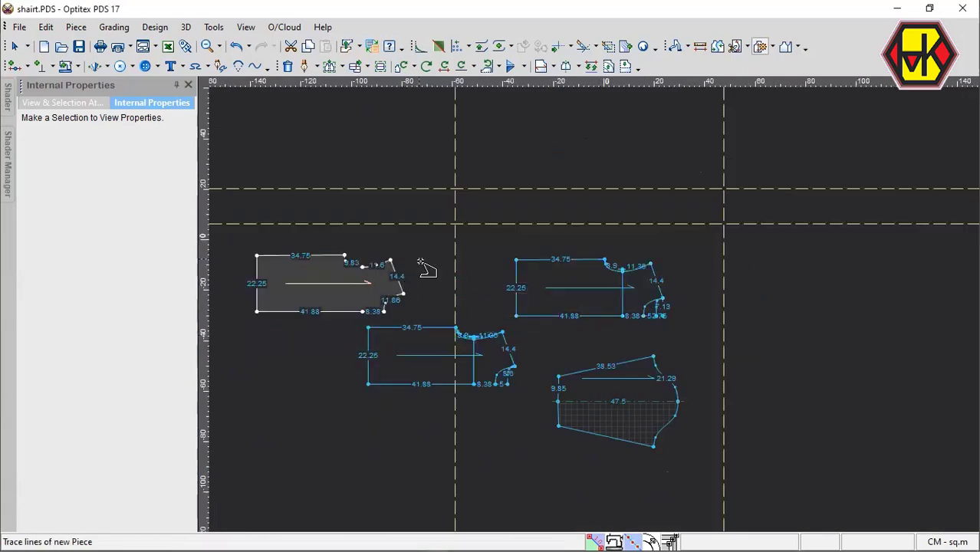
key("Escape")
Delete the leftover inner neckline and armhole curves and the armhole point at the chest line from the back piece.
scroll(493, 387, "up", 2)
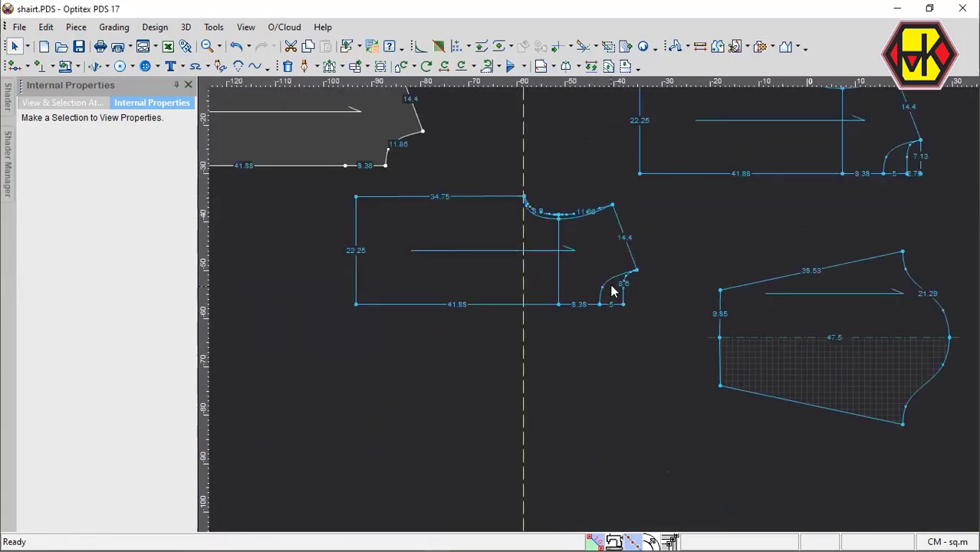
key("Delete")
left_click(612, 279)
left_click(576, 219)
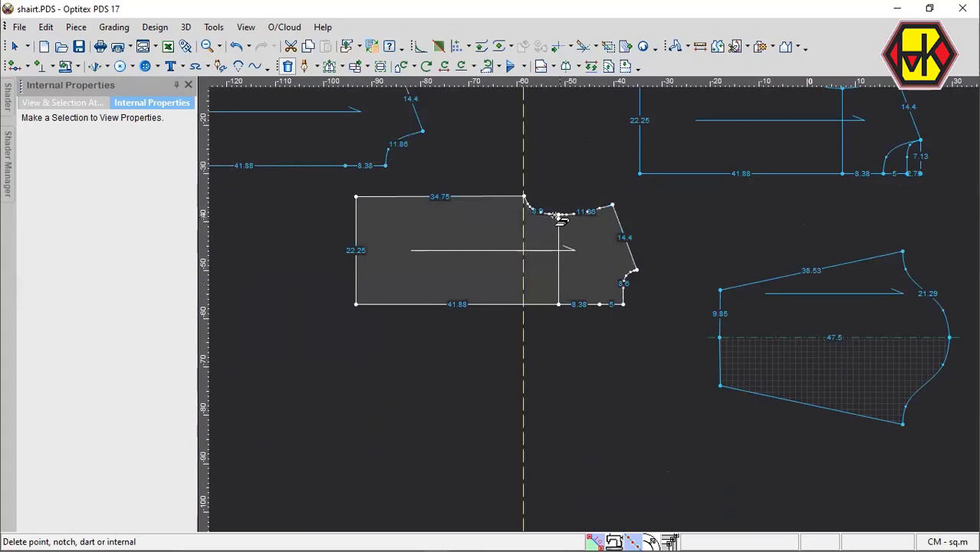
left_click(559, 214)
scroll(590, 301, "up", 2)
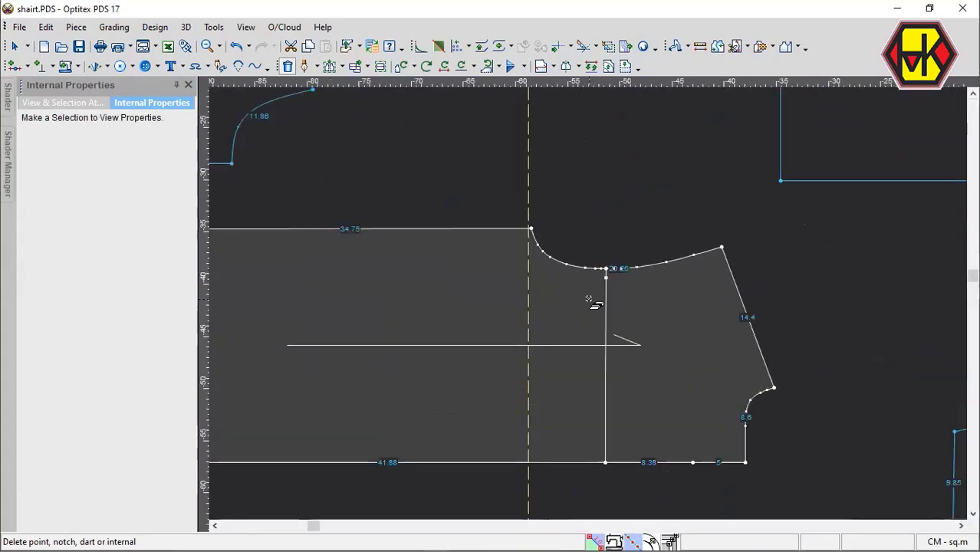
scroll(588, 299, "up", 2)
left_click(619, 261)
scroll(587, 307, "down", 5)
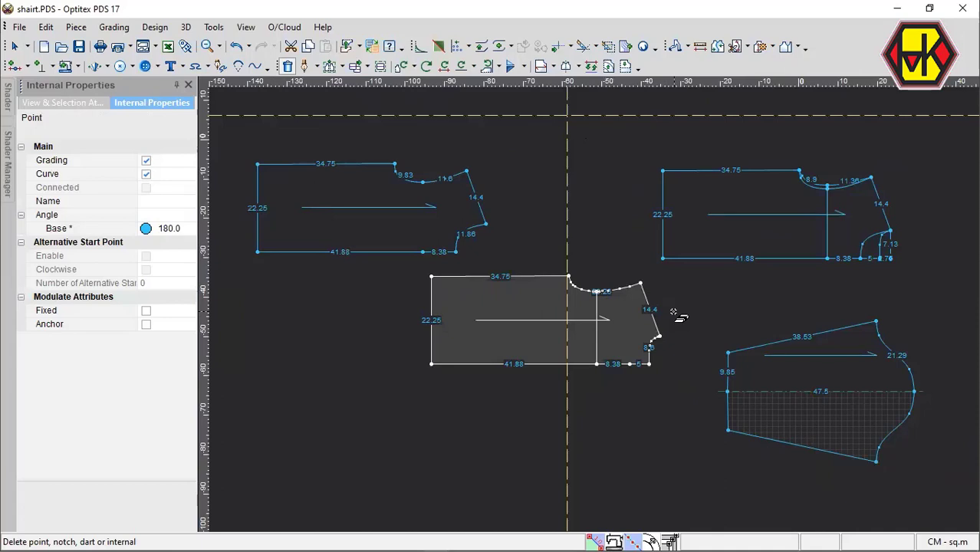
Unfold the back piece about a half line along its center edge, from the neckline to the hem.
left_click(365, 227)
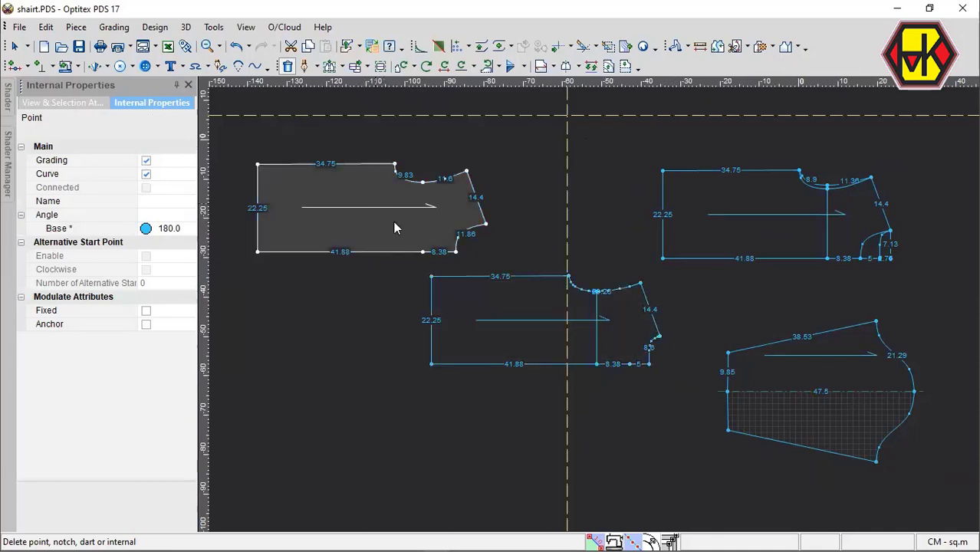
key("Escape")
key("h")
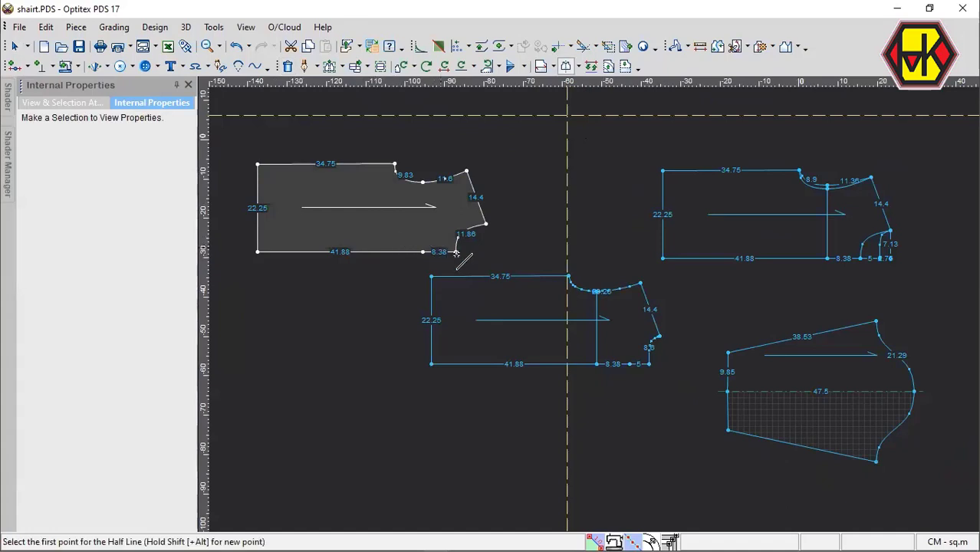
left_click(649, 365)
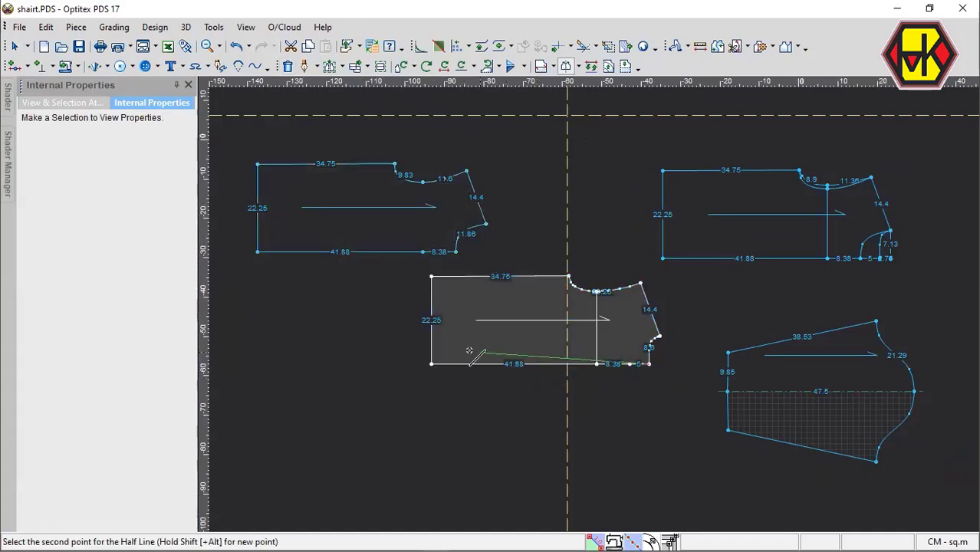
left_click(431, 365)
Try a half line along the front piece's center edge from the neckline to the hem, and undo it.
scroll(599, 390, "up", 3)
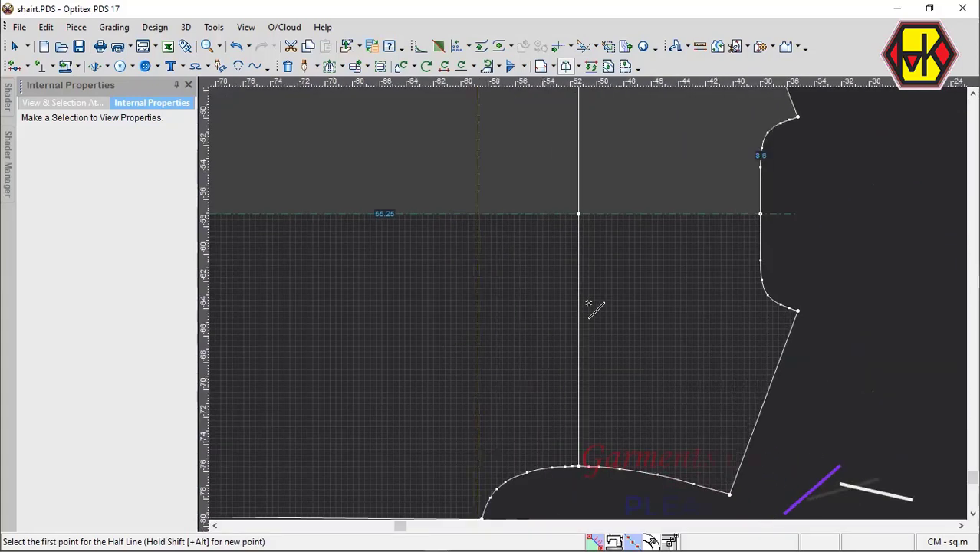
scroll(622, 219, "down", 3)
scroll(590, 296, "up", 3)
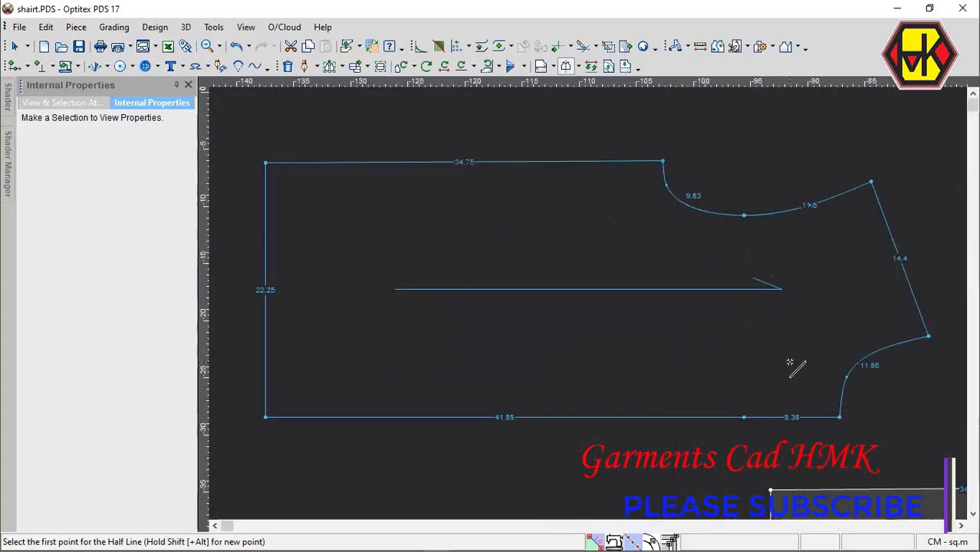
scroll(754, 392, "down", 2)
left_click(642, 321)
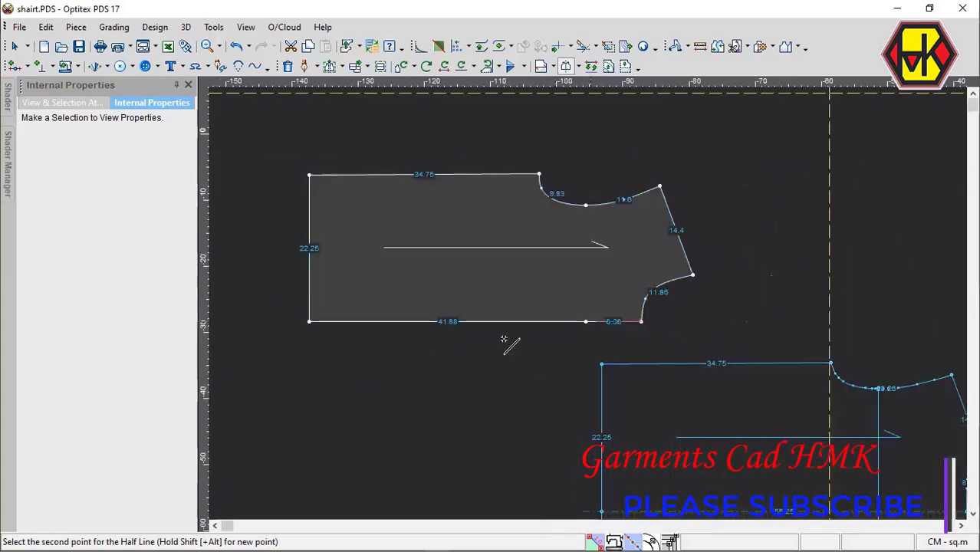
left_click(310, 322)
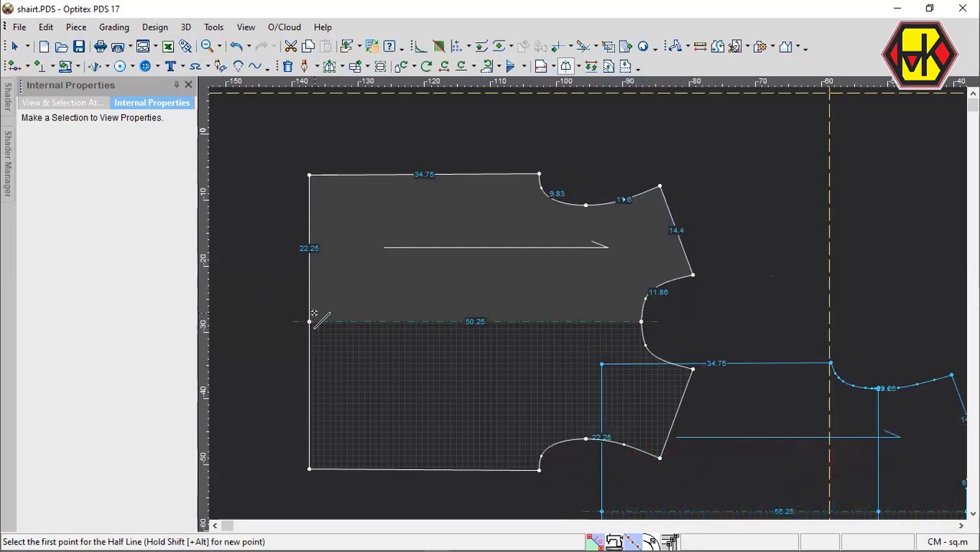
key("ctrl+z")
key("Escape")
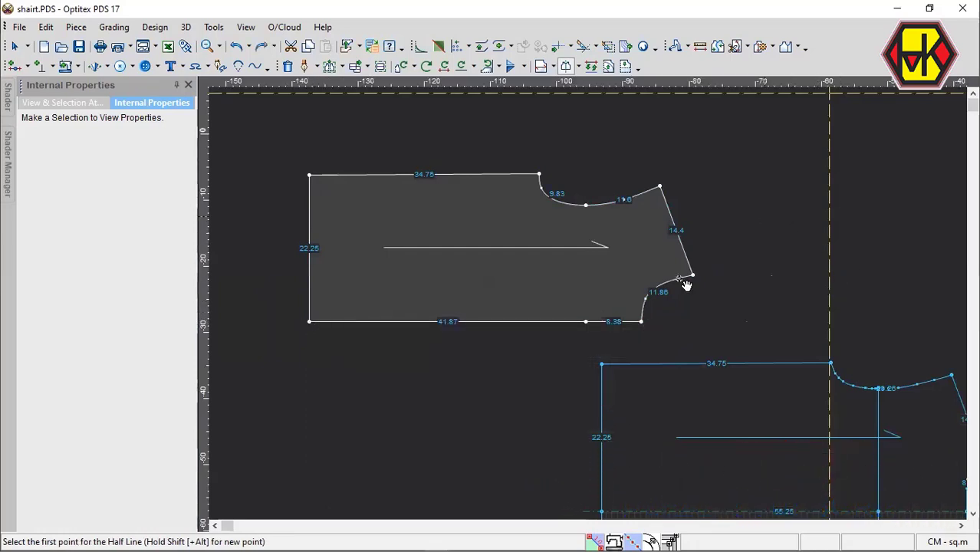
Move the unfolded back piece and the front piece so that the front sits directly above the back.
scroll(684, 287, "down", 3)
key("space")
left_click(570, 363)
left_click_drag(644, 293, 618, 278)
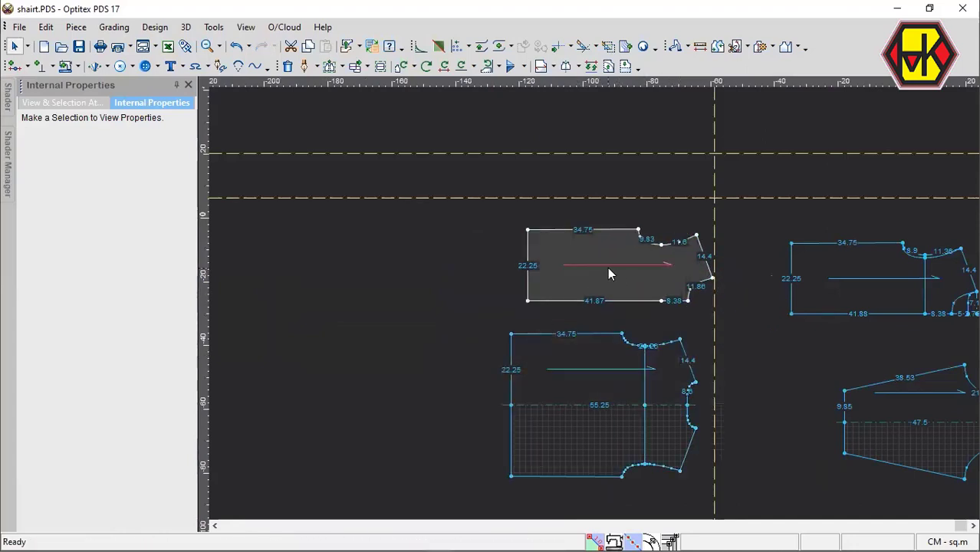
Shift the back piece and the front piece farther away from the body draft, keeping them one above the other.
scroll(589, 309, "up", 2)
scroll(624, 208, "down", 2)
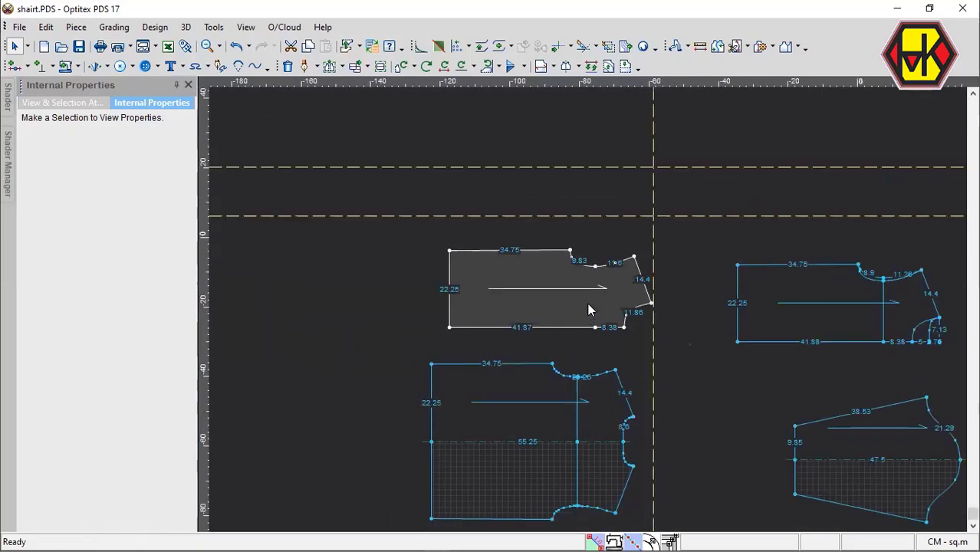
scroll(590, 310, "up", 3)
scroll(593, 307, "down", 3)
scroll(587, 311, "up", 2)
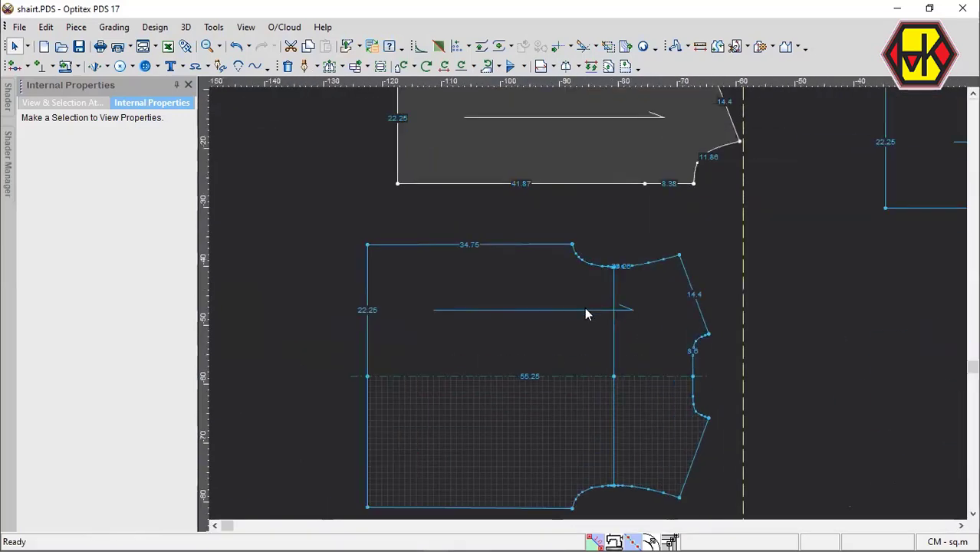
left_click(569, 299)
scroll(587, 304, "up", 3)
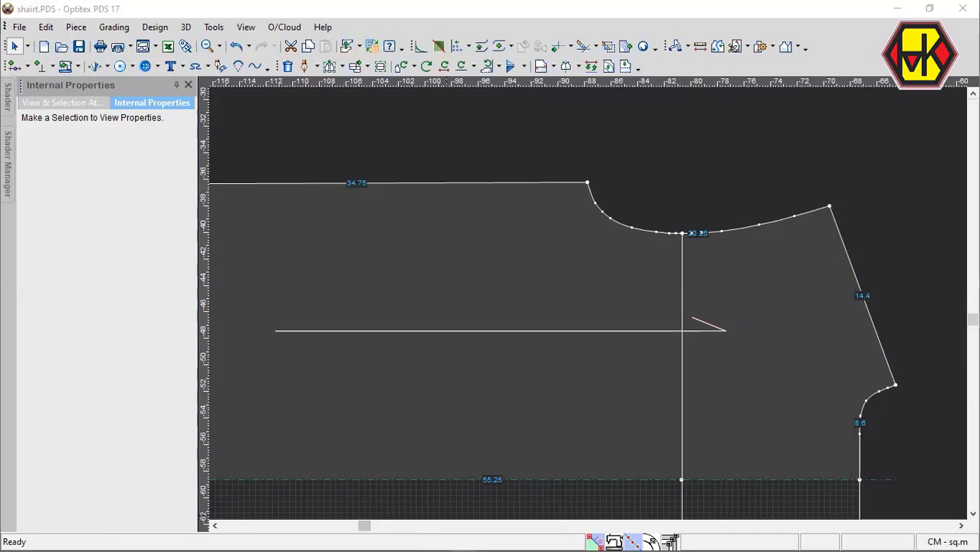
scroll(585, 345, "down", 5)
key("space")
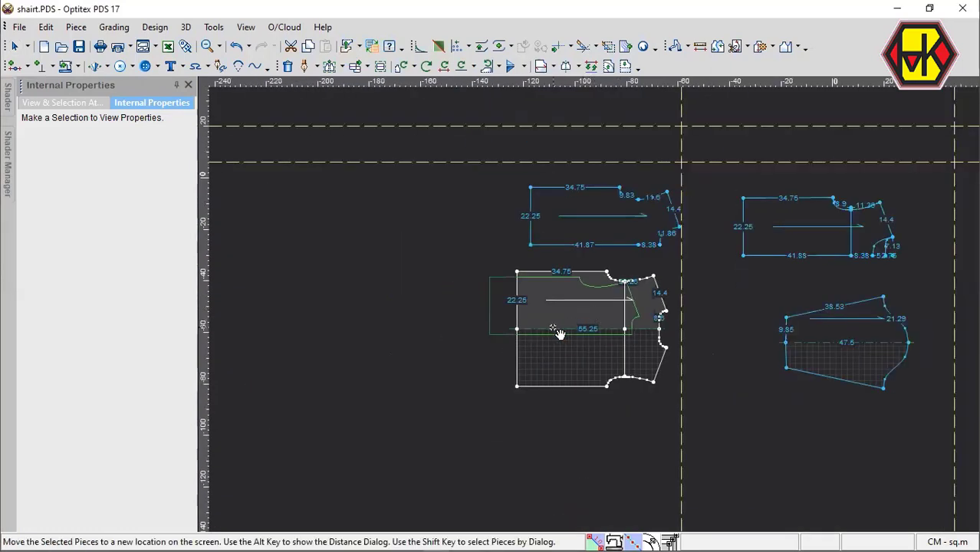
left_click(560, 333)
left_click_drag(591, 235, 558, 237)
Examine the front and back pieces, including the back piece's armhole curve and chest line.
scroll(561, 231, "up", 1)
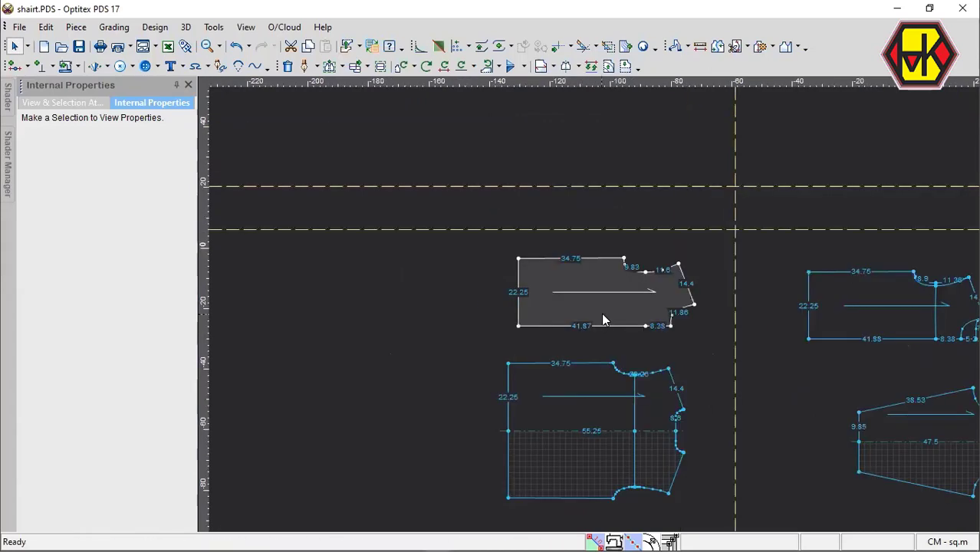
scroll(593, 310, "down", 1)
scroll(593, 310, "up", 4)
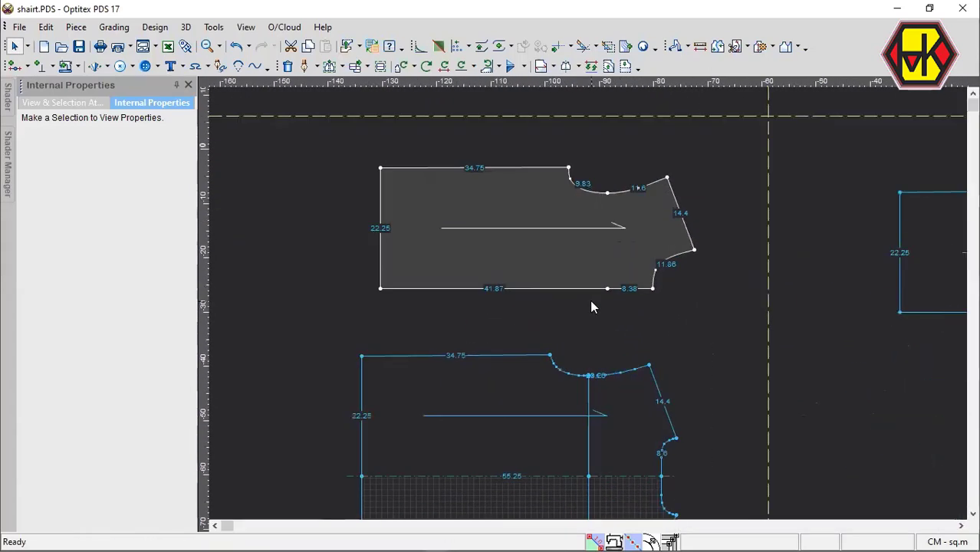
scroll(592, 302, "down", 2)
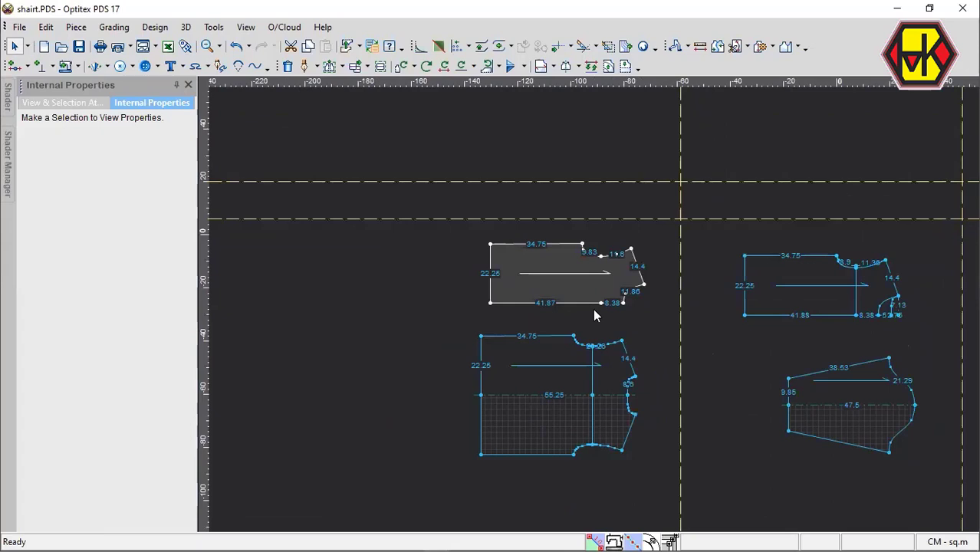
scroll(593, 309, "up", 2)
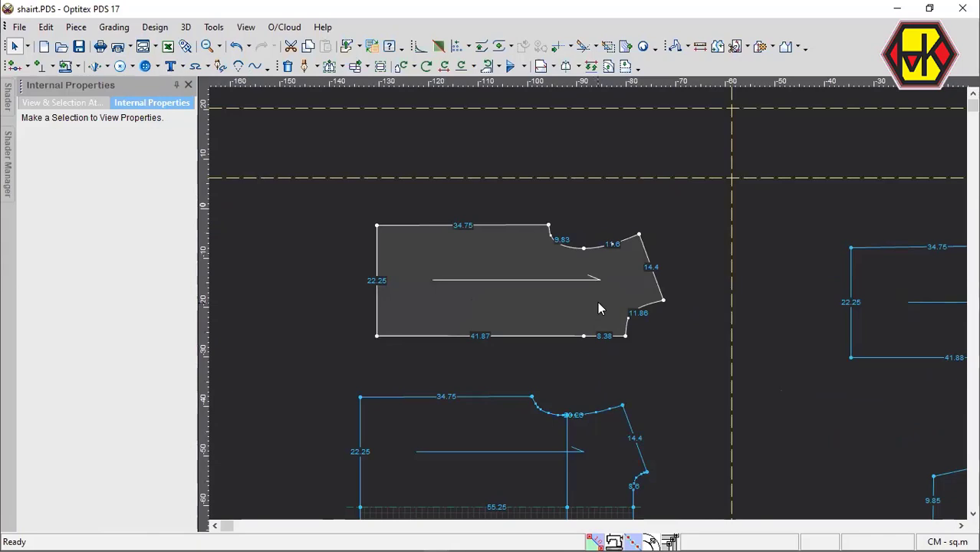
scroll(622, 517, "up", 1)
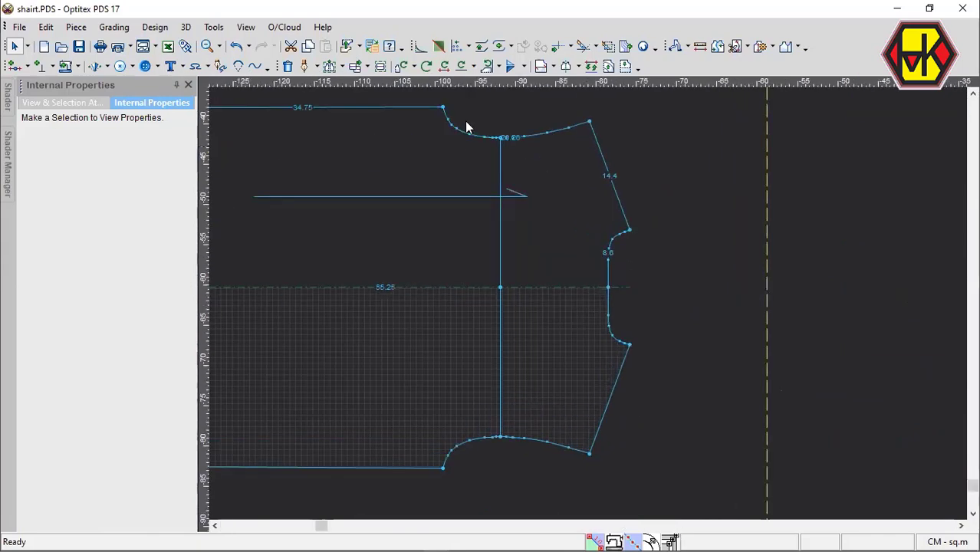
scroll(588, 303, "up", 2)
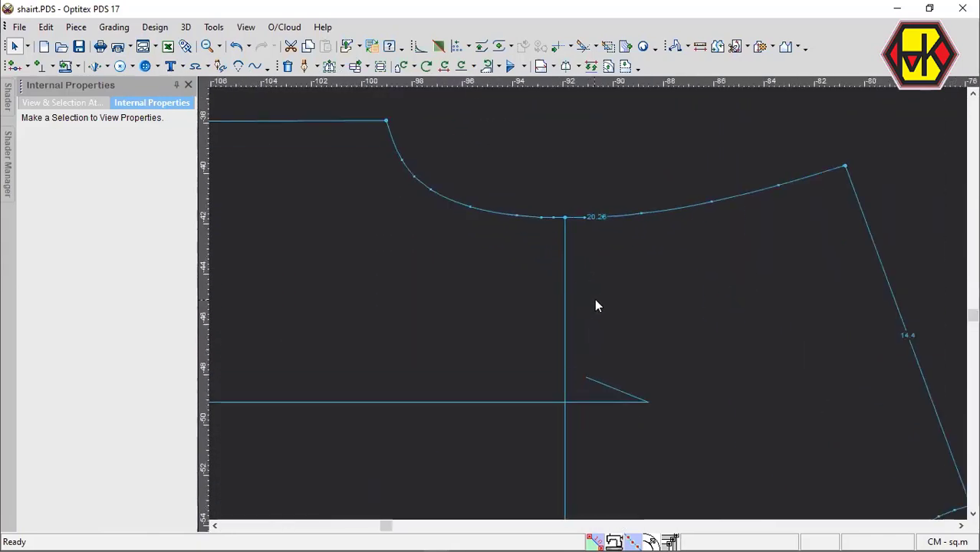
scroll(588, 306, "down", 3)
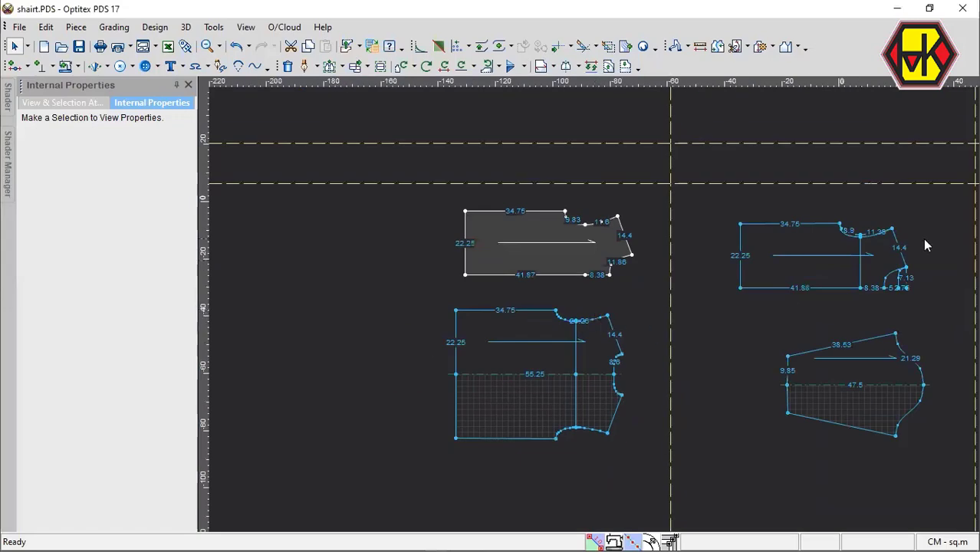
Create a line parallel to the body draft's shoulder at a distance of 2.5 cm, adding points on the snapped contour.
scroll(919, 247, "up", 4)
key("space")
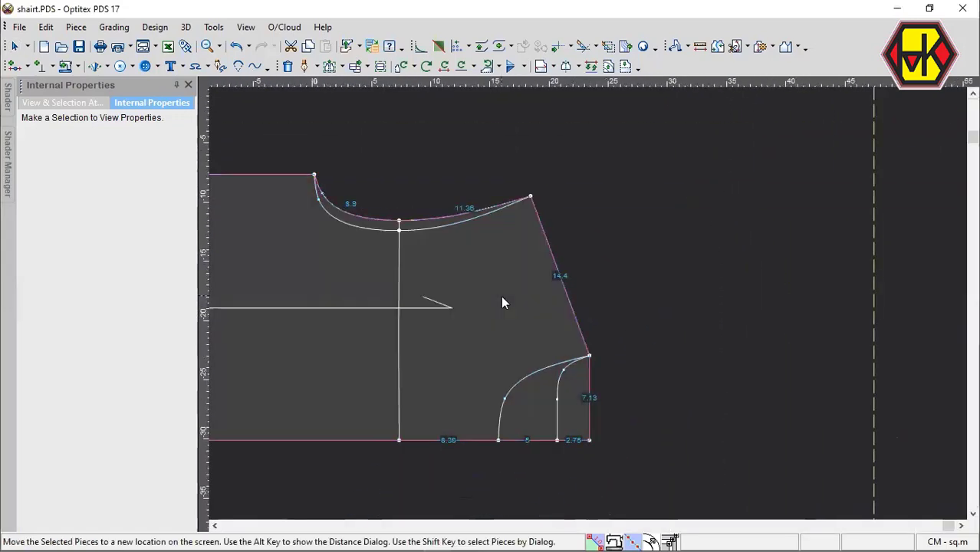
left_click(502, 297)
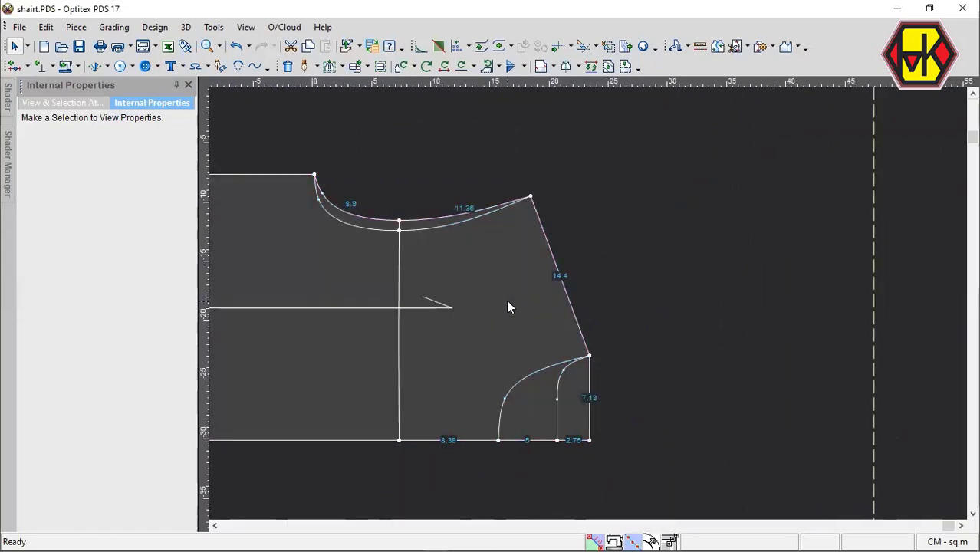
key("p")
left_click(531, 197)
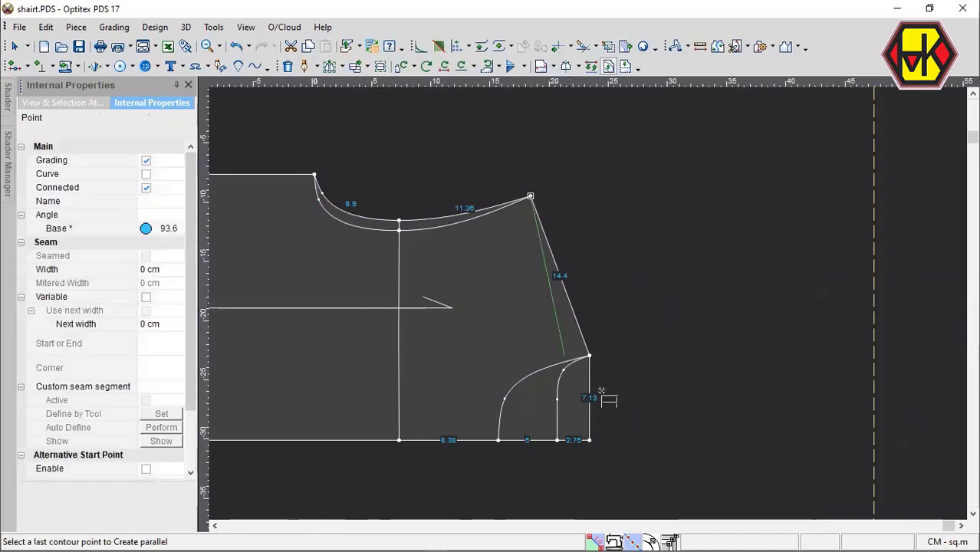
left_click(589, 355)
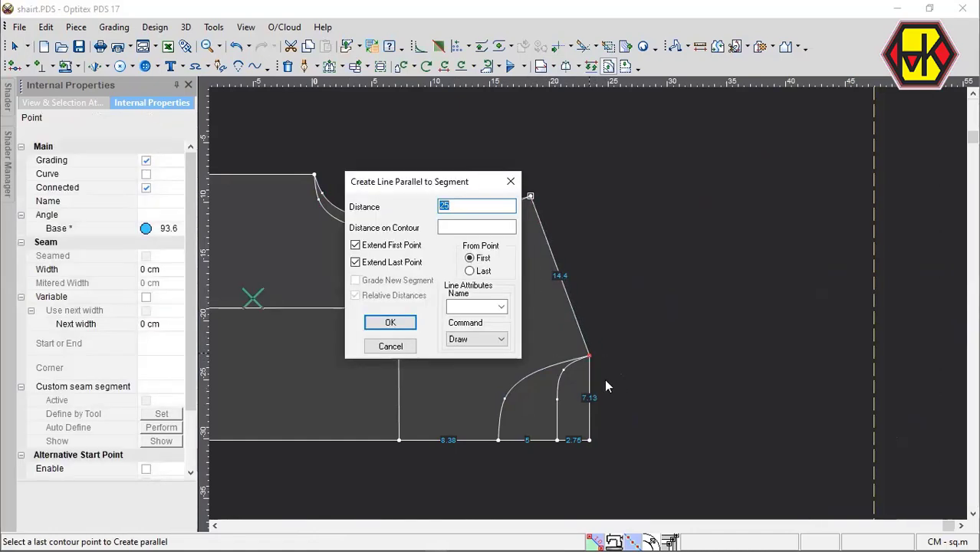
type("2.5")
key("Return")
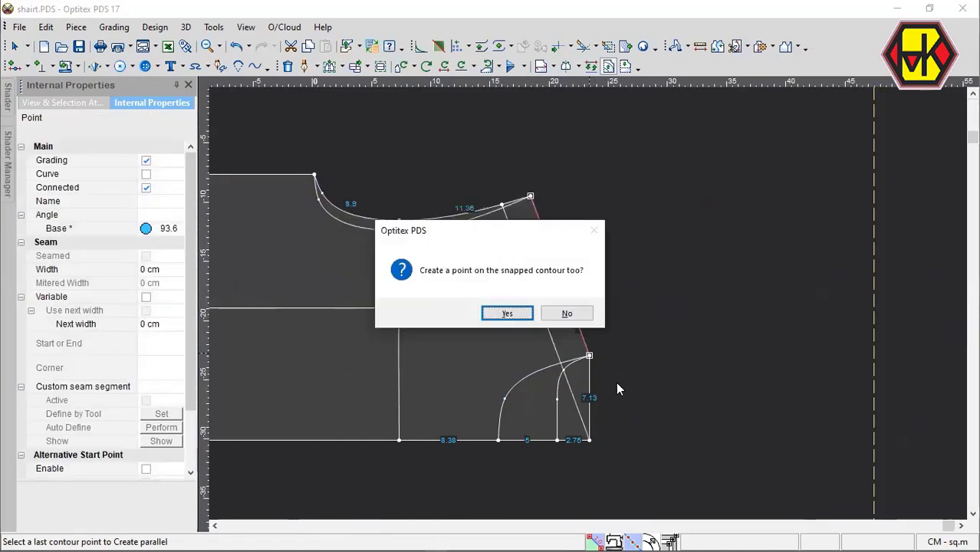
left_click(507, 313)
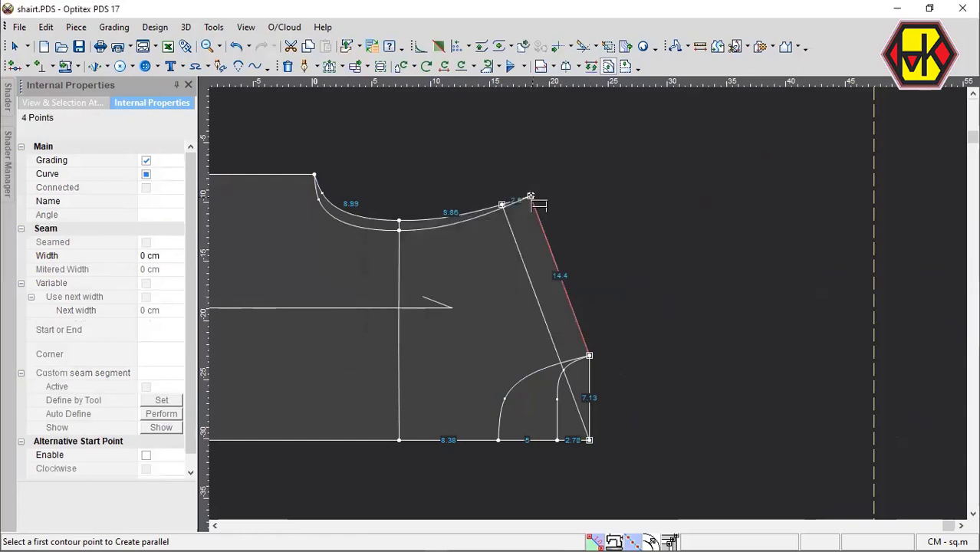
Try creating another parallel line from the shoulder segment at a distance of 2.5 cm, and undo it.
left_click(530, 197)
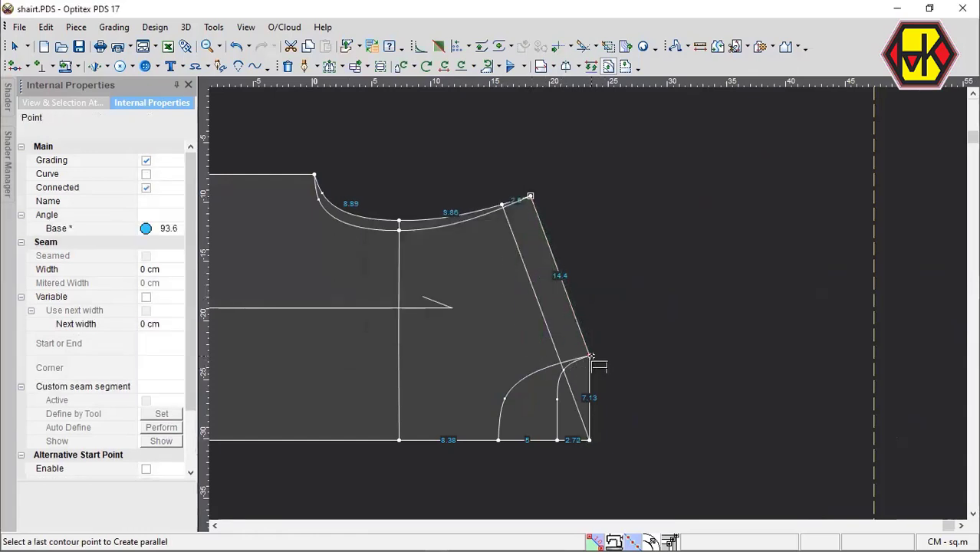
left_click(590, 357)
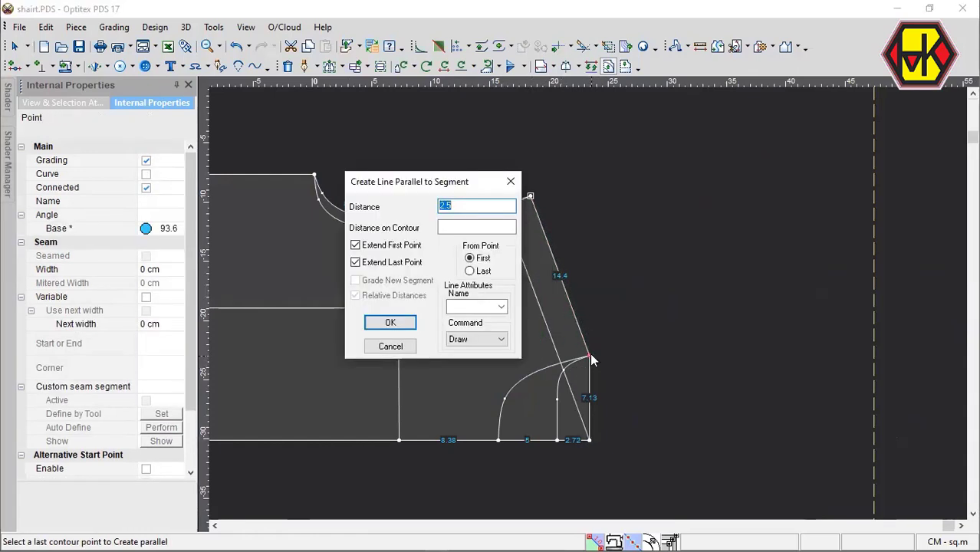
type("2.5")
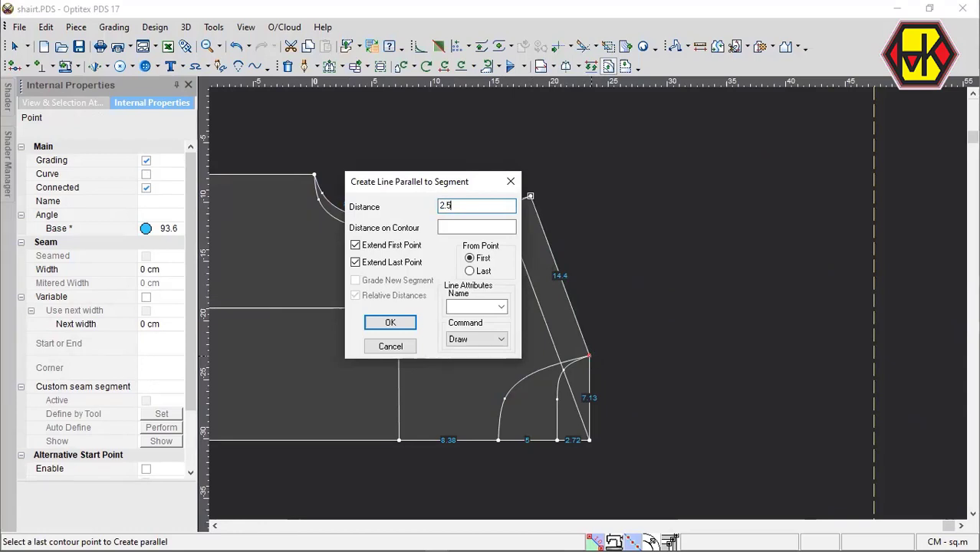
key("Return")
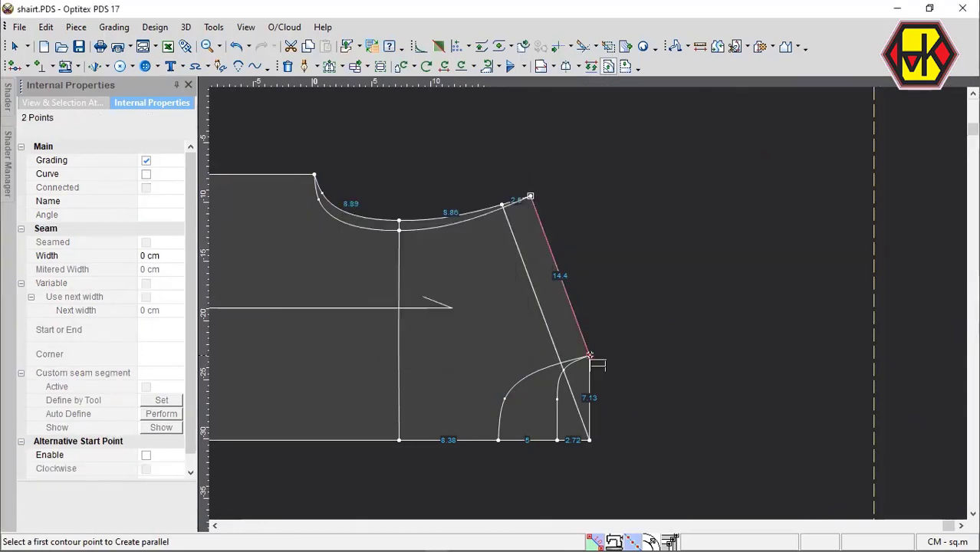
Create a second line parallel to the body draft's shoulder at a distance of -2.5 cm, outside the contour.
left_click(530, 196)
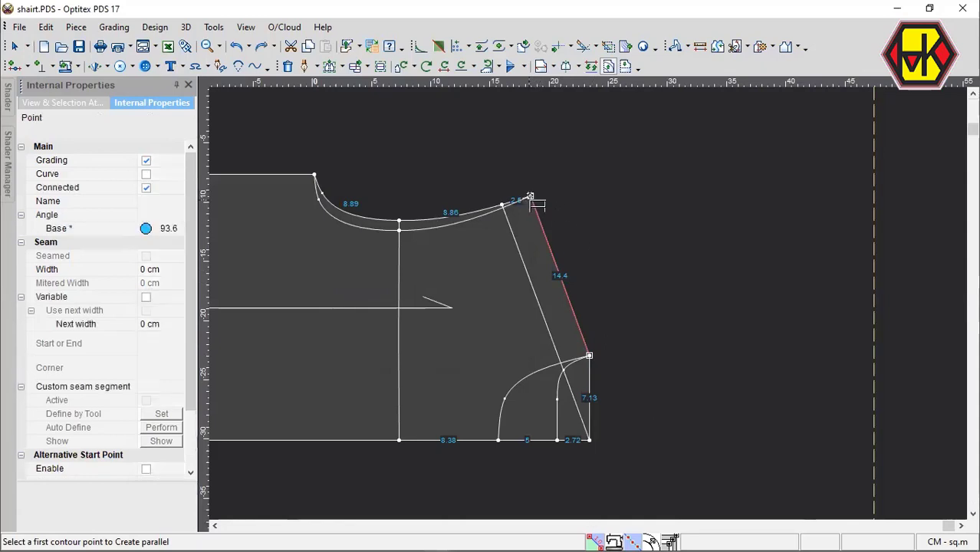
left_click(589, 357)
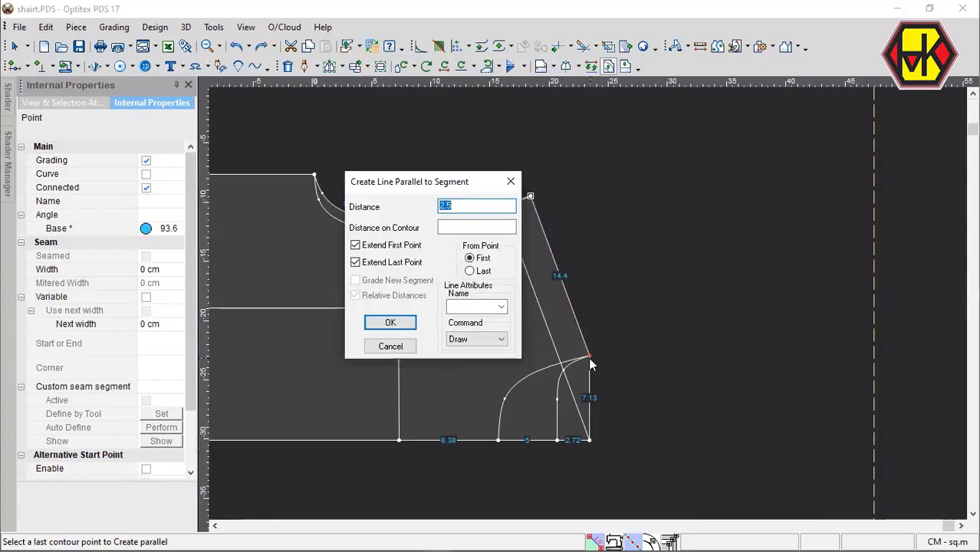
type("-2.5")
key("Return")
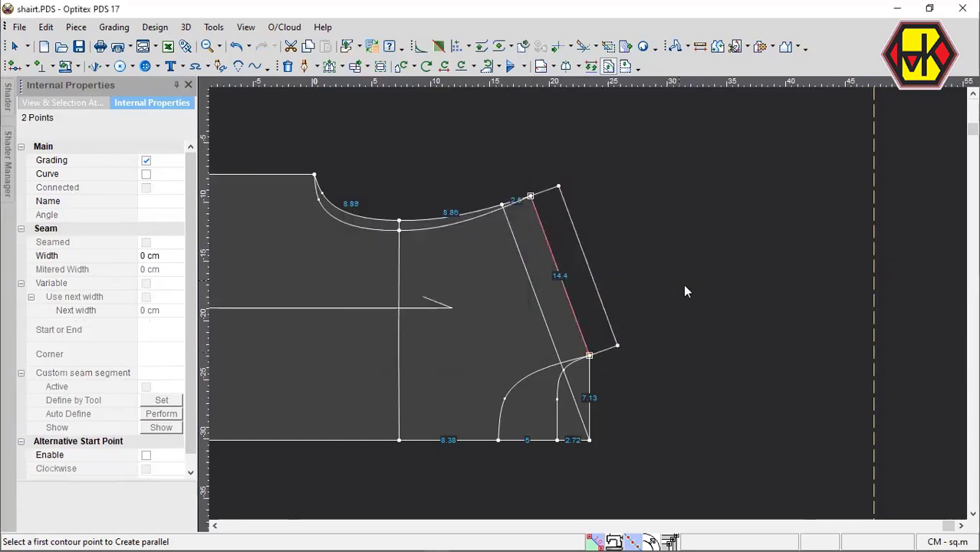
key("Escape")
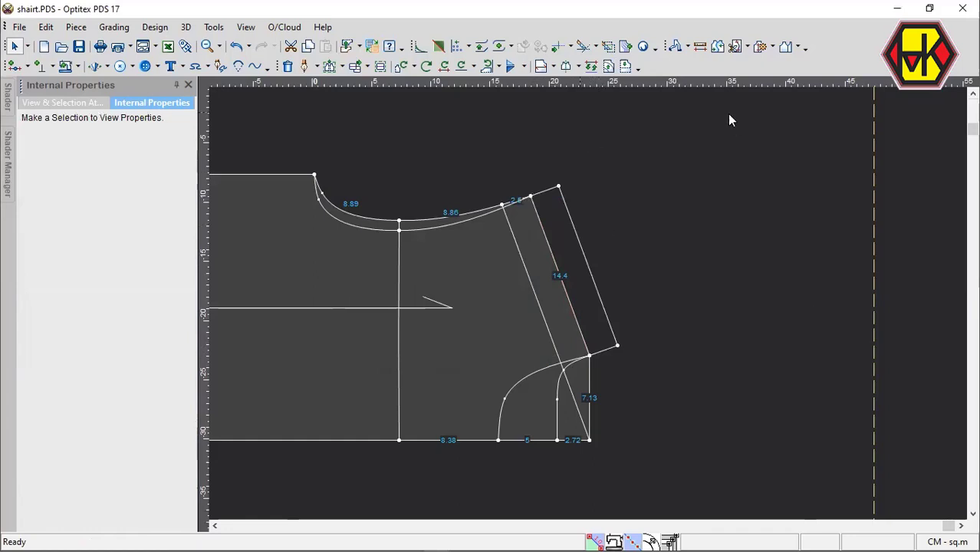
Trim the line parallel to the shoulder inside the body draft at the inner armhole curve and the front neck curve.
left_click(582, 46)
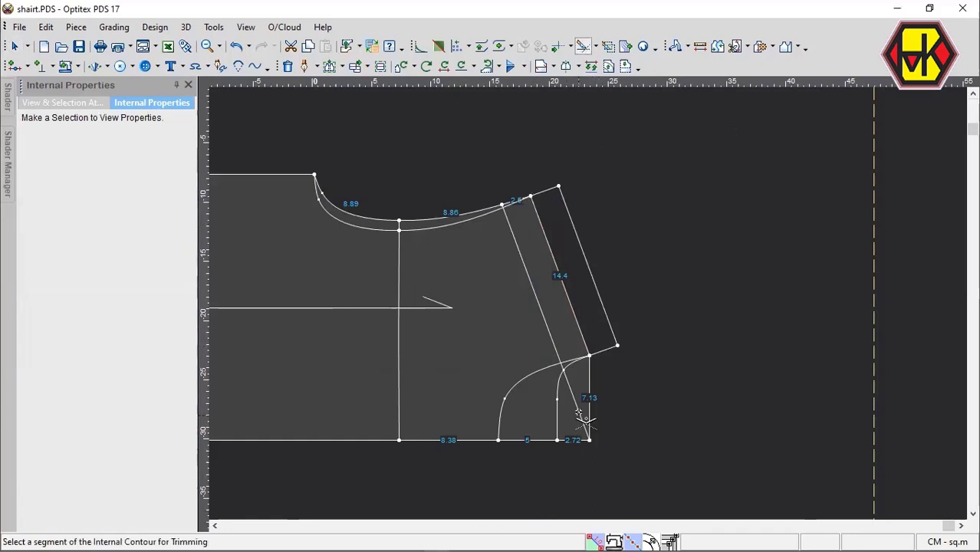
left_click(530, 253)
scroll(606, 313, "up", 5)
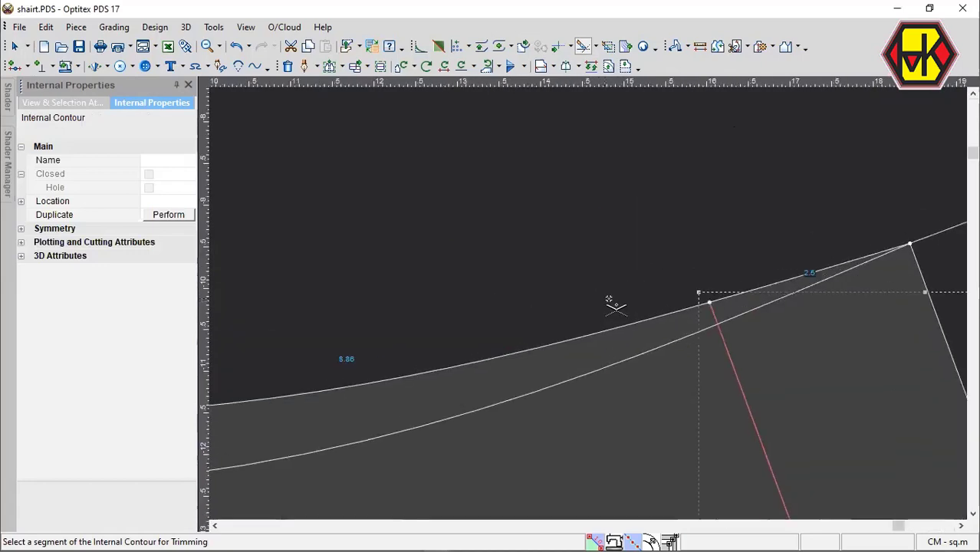
scroll(709, 311, "down", 5)
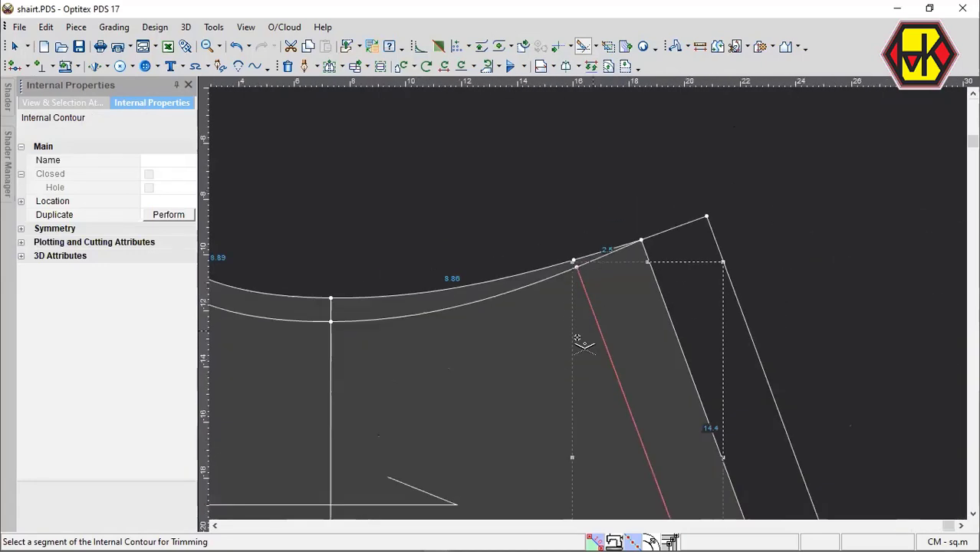
scroll(587, 307, "up", 5)
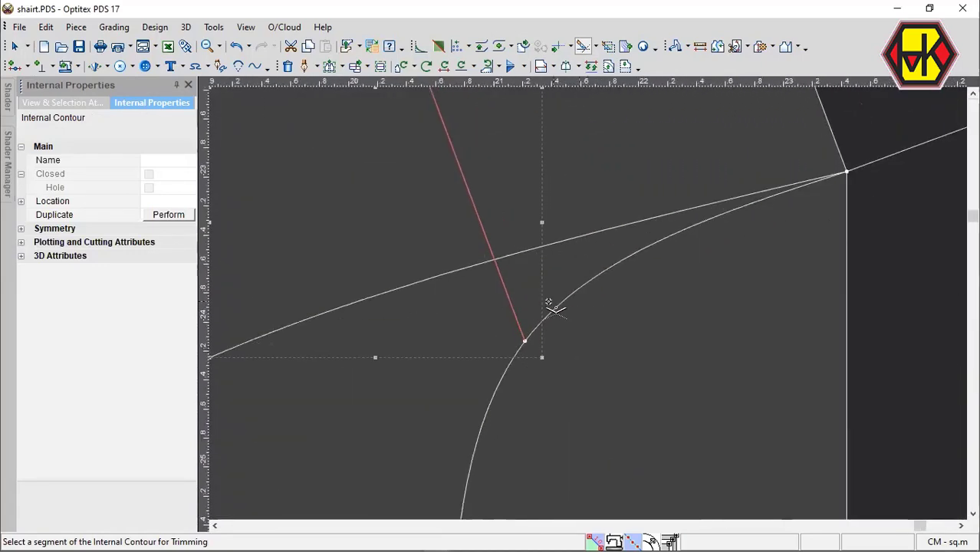
left_click(516, 318)
scroll(587, 307, "down", 3)
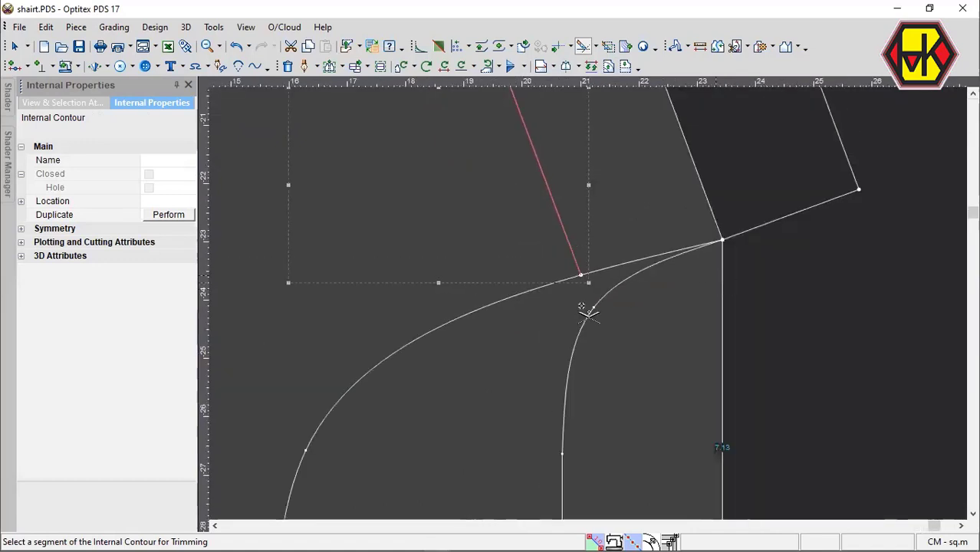
key("Escape")
scroll(623, 287, "down", 5)
left_click(572, 264)
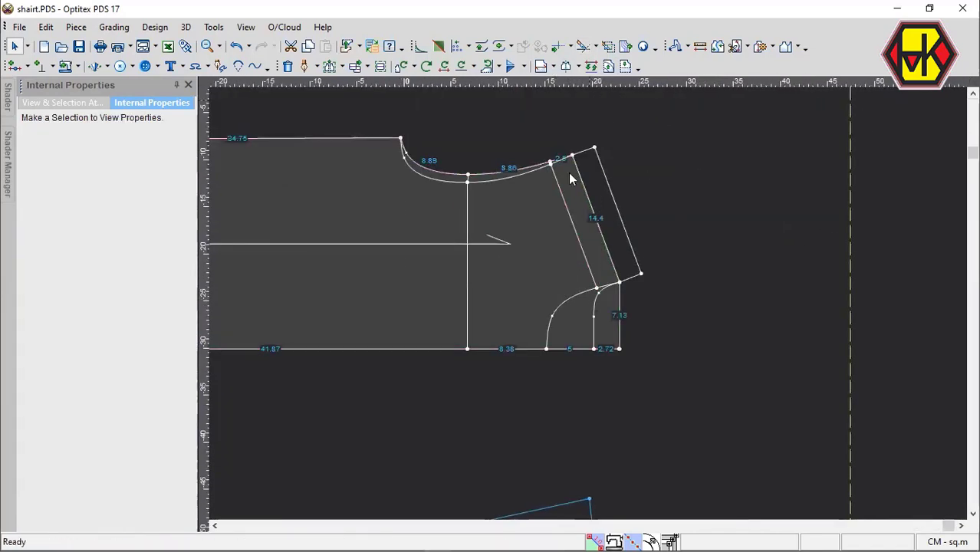
left_click(584, 48)
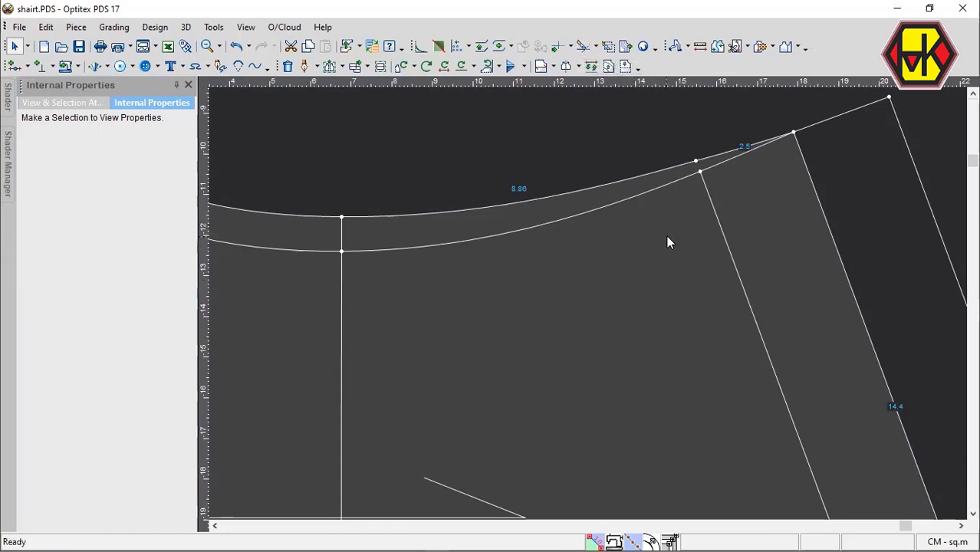
Delete the leftover contour point on the outer armhole curve near the trimmed parallel line.
key("Delete")
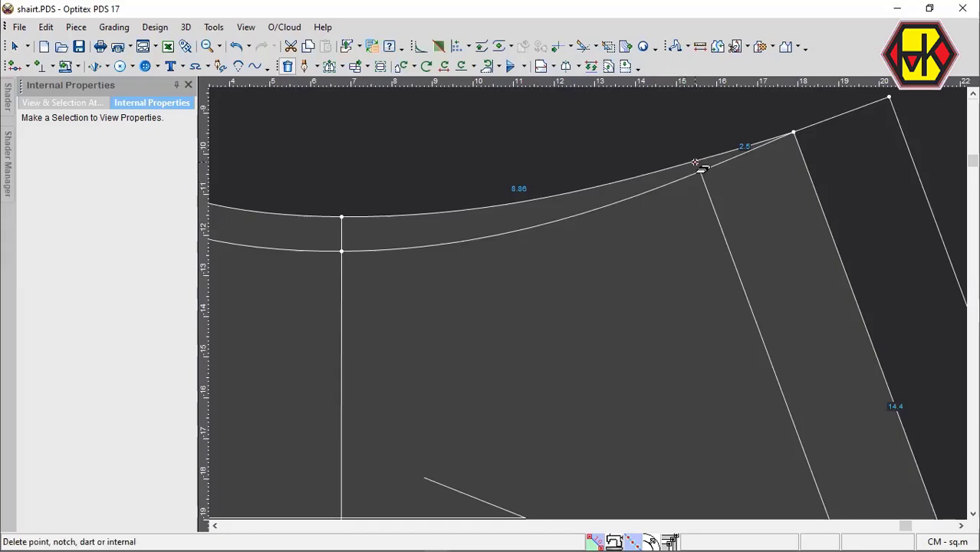
left_click(696, 161)
scroll(693, 281, "down", 3)
scroll(591, 306, "down", 2)
scroll(673, 249, "down", 3)
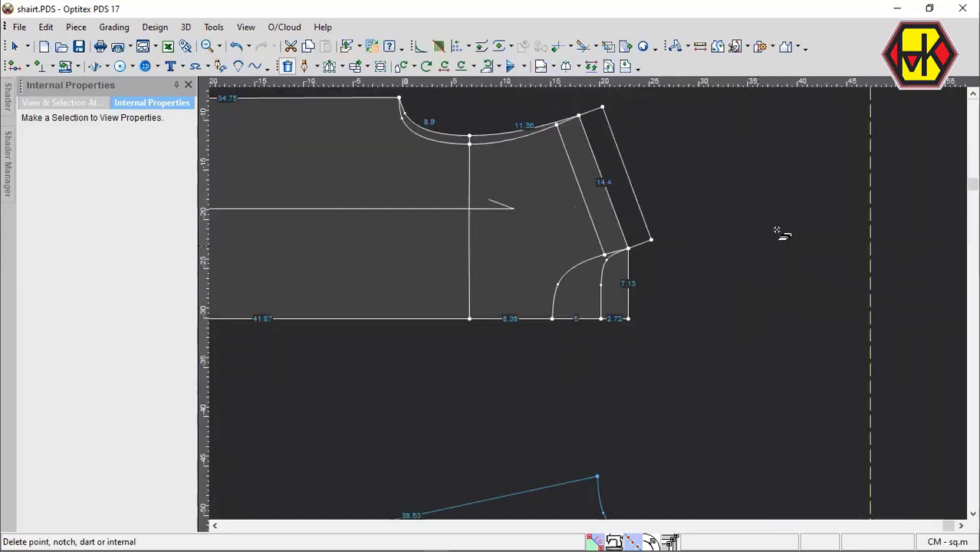
scroll(595, 302, "down", 2)
scroll(594, 299, "up", 1)
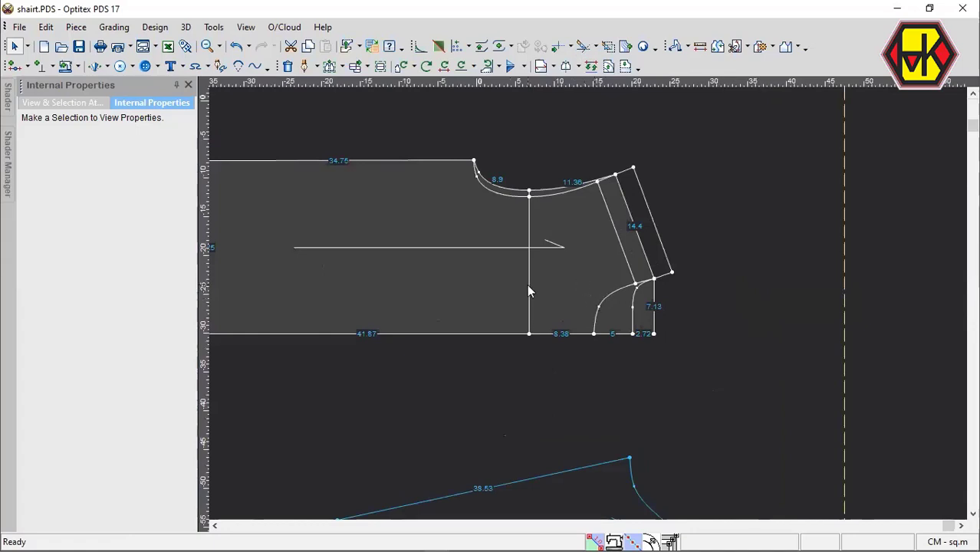
Begin tracing a new front piece from the body draft along the front neck curve, inner shoulder line and inner armhole curve.
key("b")
left_click(606, 295)
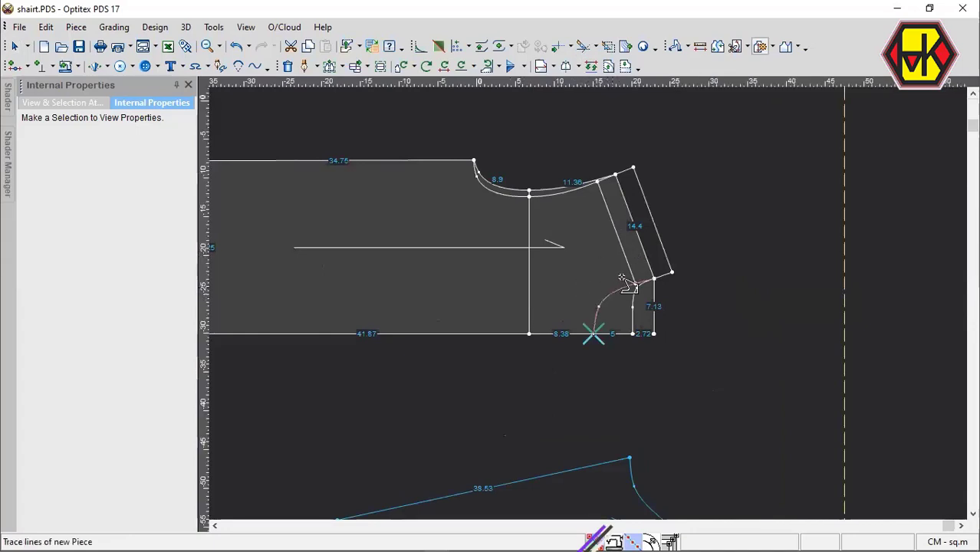
left_click(625, 264)
left_click(577, 189)
scroll(510, 212, "down", 2)
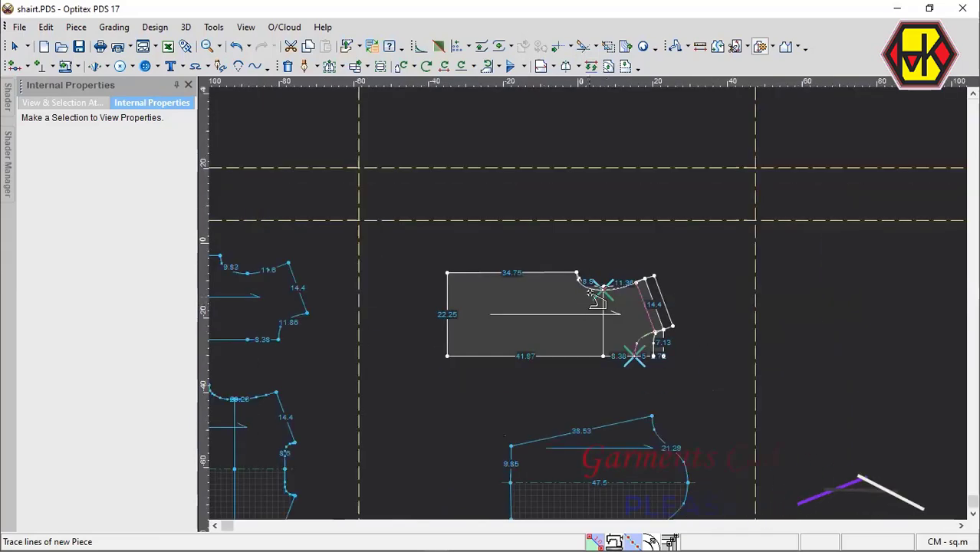
left_click(589, 292)
scroll(590, 304, "up", 1)
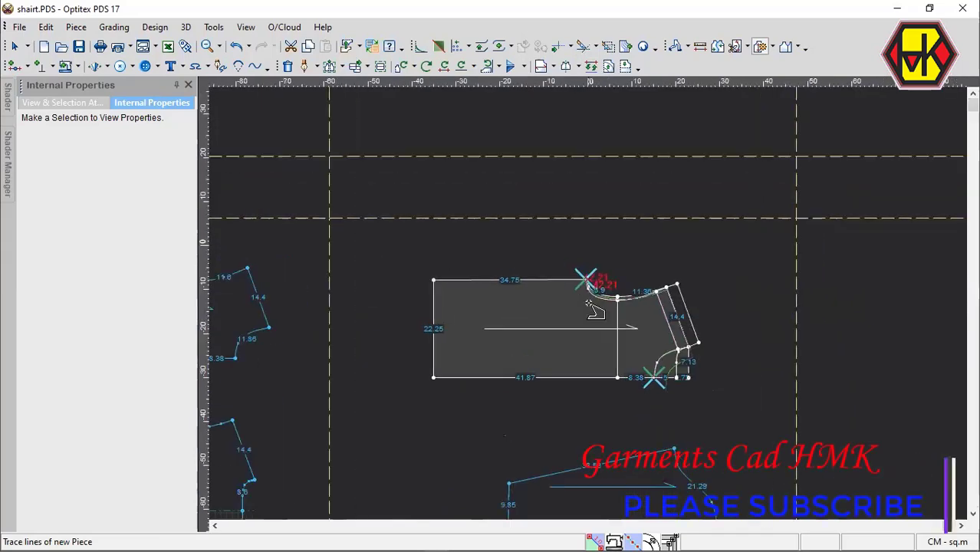
Trace the front piece's side seam, hem and centre line, finish its contour and place the piece below the draft.
scroll(588, 305, "up", 1)
left_click(523, 245)
scroll(591, 307, "down", 1)
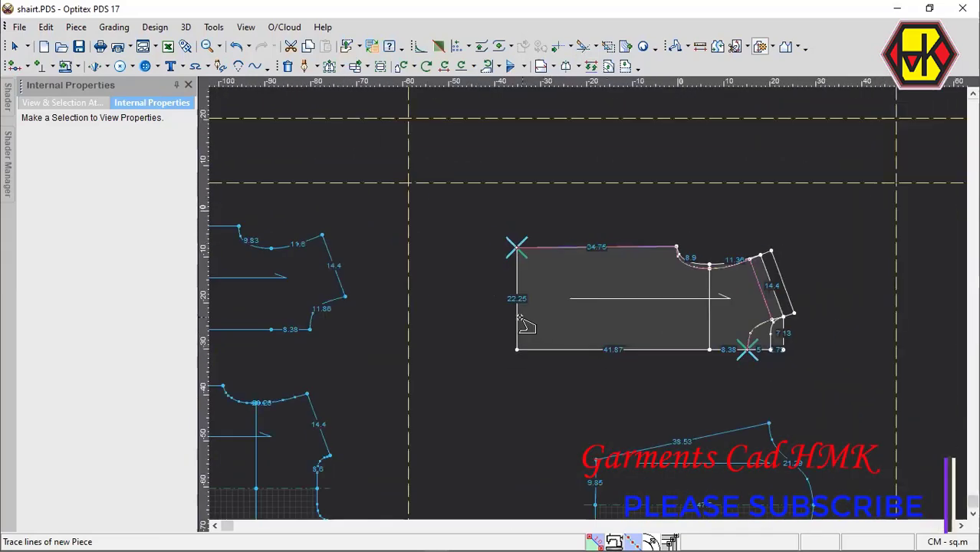
left_click(524, 323)
left_click(603, 350)
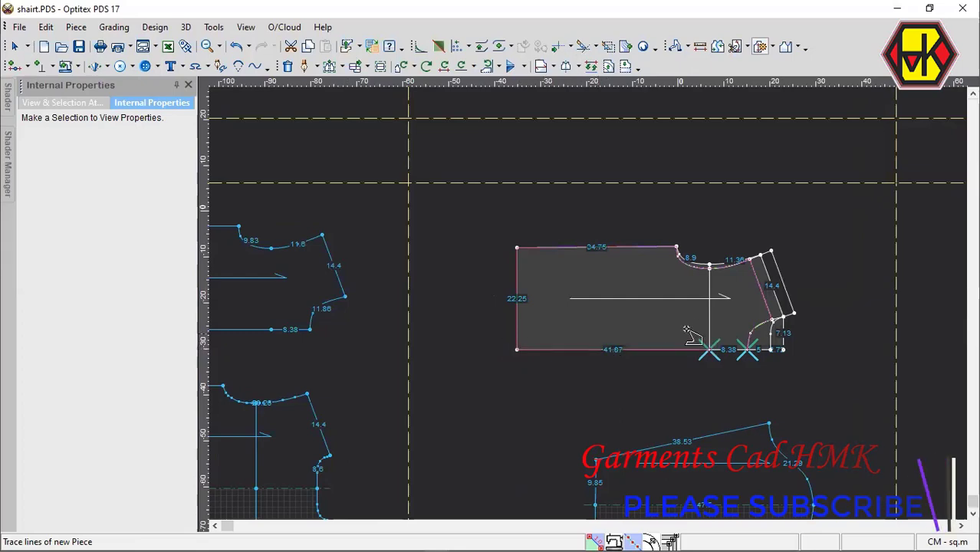
left_click(733, 350)
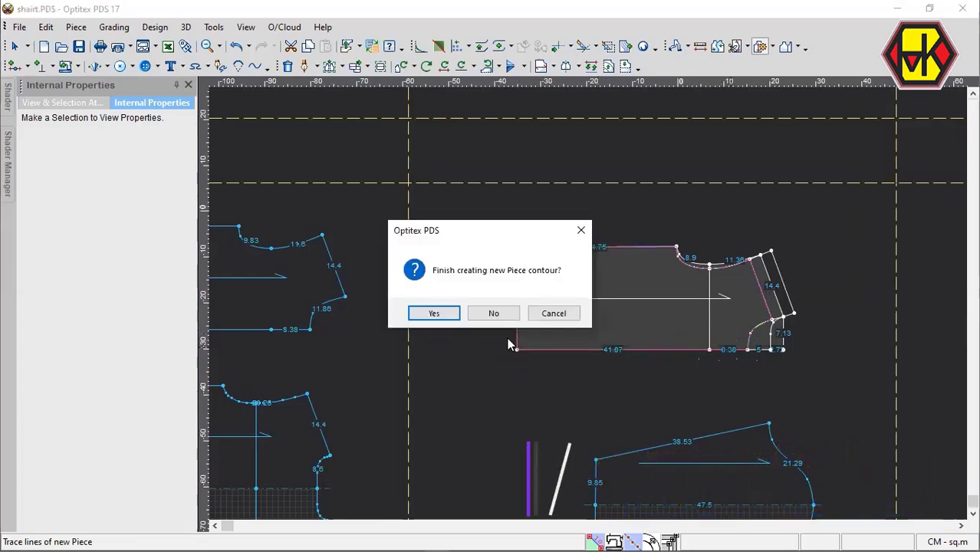
left_click(457, 316)
scroll(469, 466, "down", 3)
left_click(585, 313)
Begin tracing a back piece from the body draft along the hem, side seam, outer armhole curve and outside shoulder line.
scroll(683, 247, "up", 2)
left_click(446, 296)
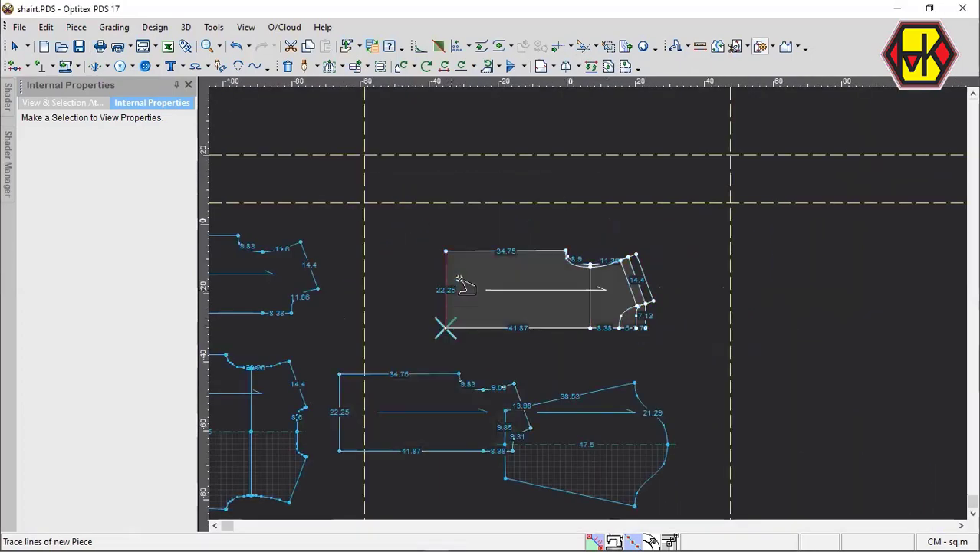
left_click(482, 253)
scroll(575, 253, "up", 4)
left_click(539, 313)
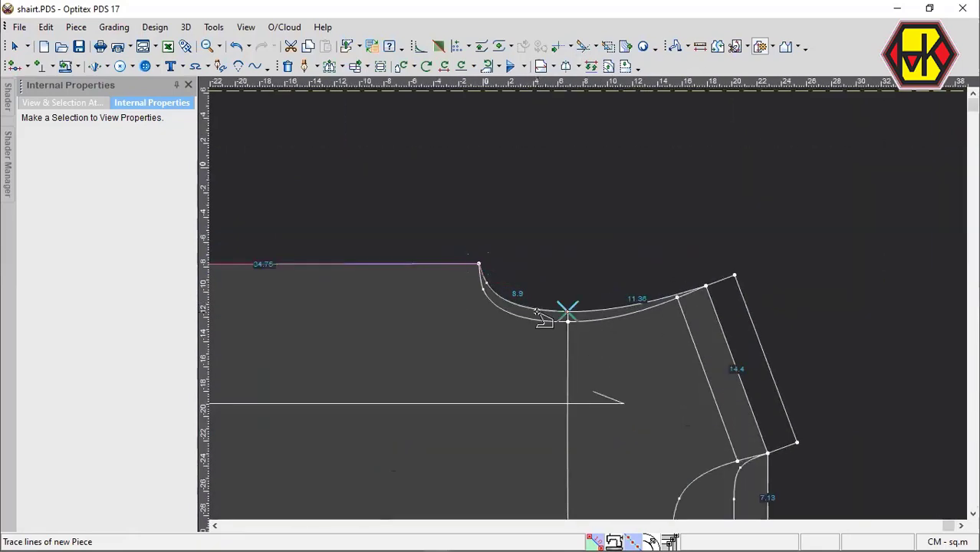
left_click(626, 305)
left_click(722, 281)
left_click(747, 305)
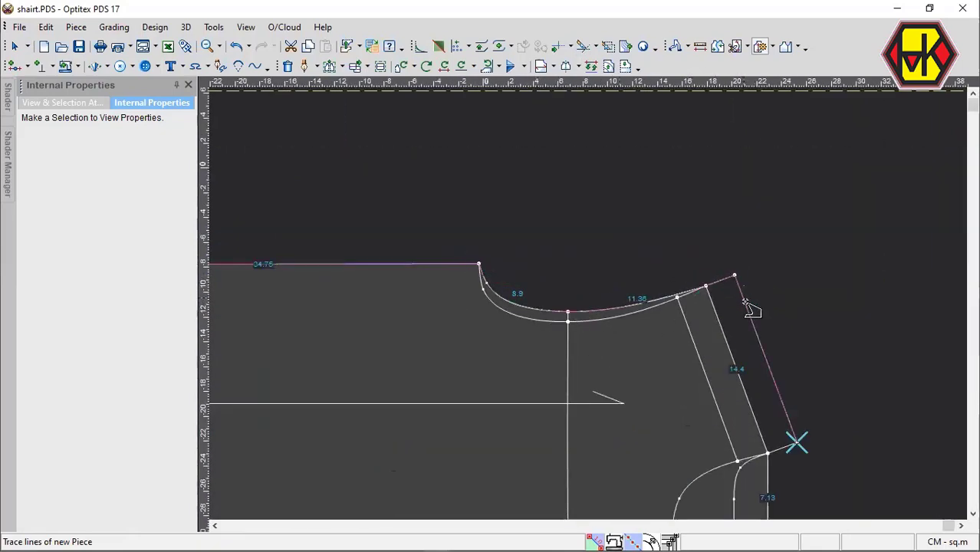
Trace the back neck curve and centre line, finish the back piece's contour and place the piece beside the draft.
scroll(781, 453, "down", 3)
scroll(606, 292, "up", 2)
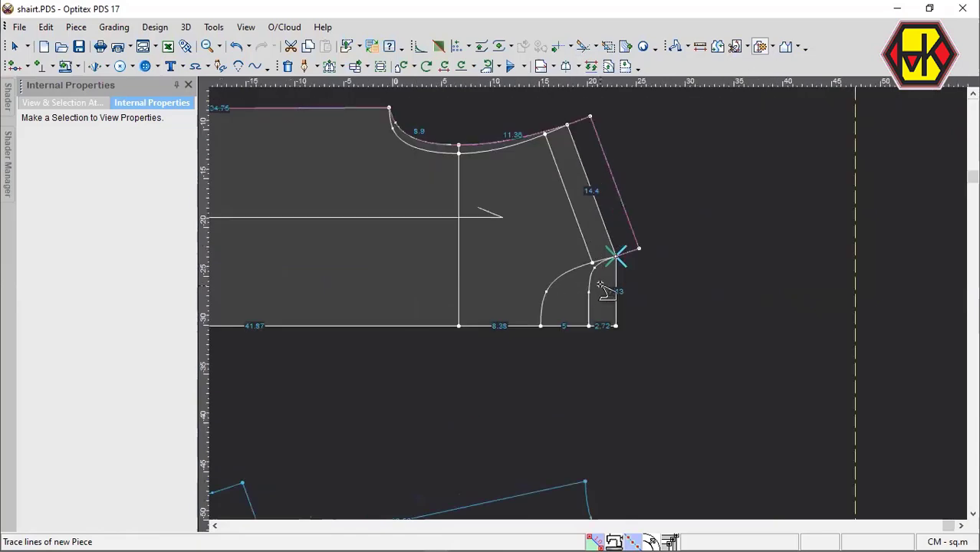
left_click(598, 285)
left_click(564, 327)
left_click(503, 328)
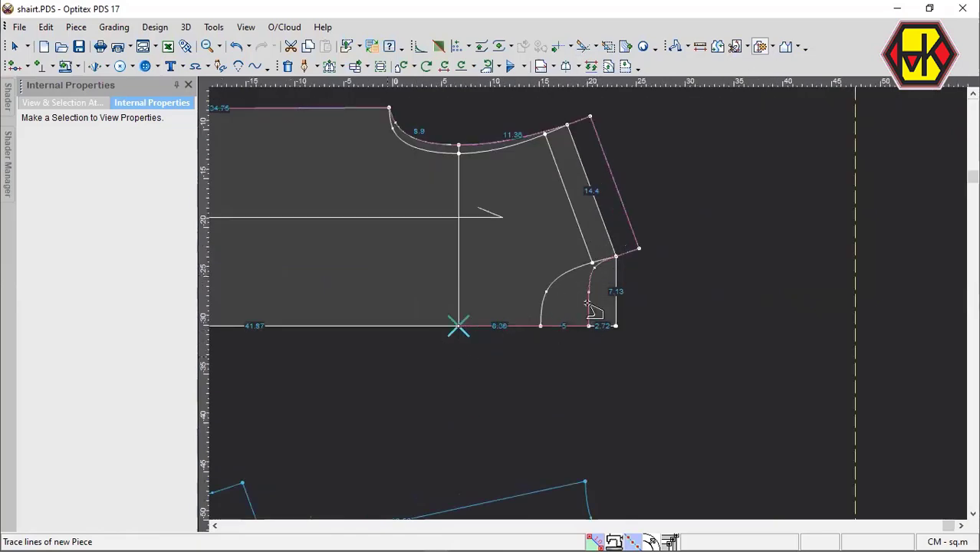
scroll(583, 305, "down", 2)
left_click(566, 292)
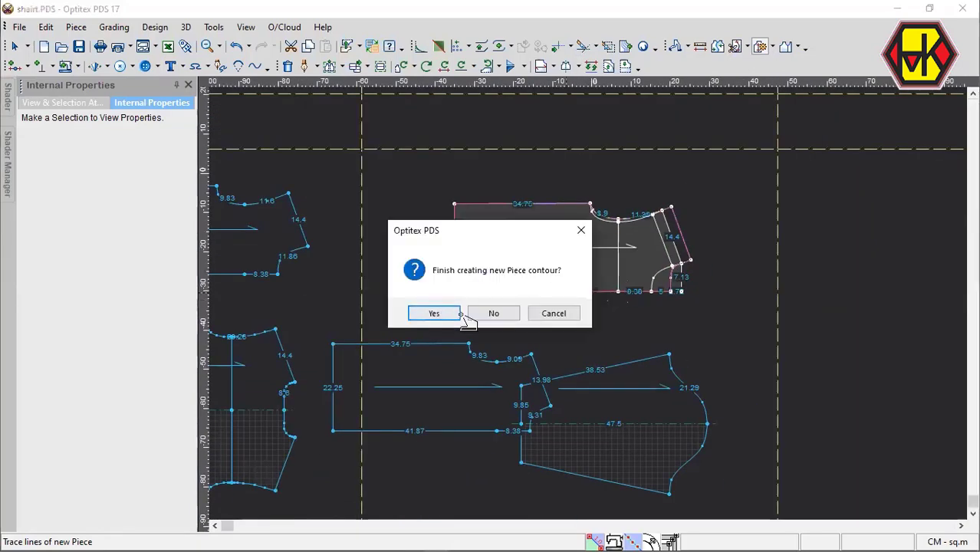
left_click(457, 315)
left_click(522, 348)
key("Escape")
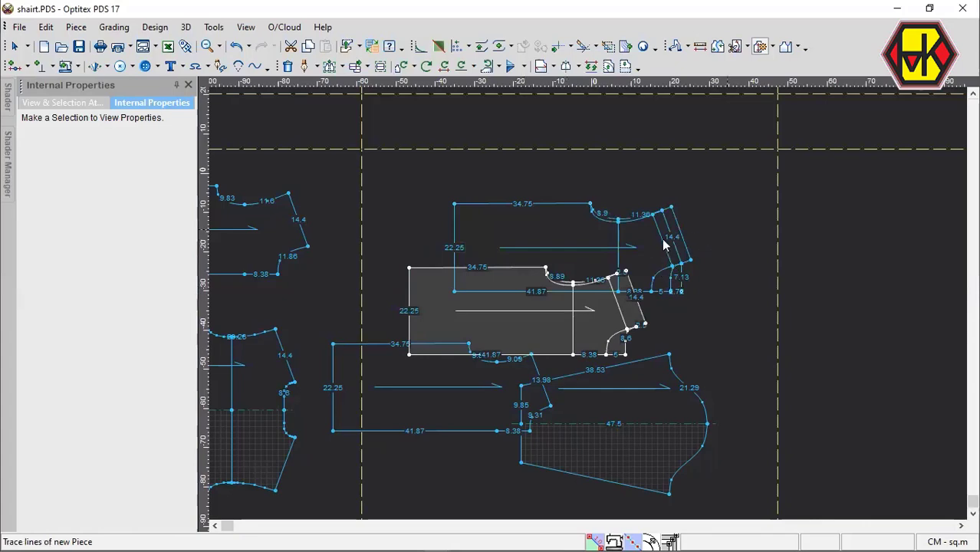
Move the body draft up and away from the newly traced pieces.
mouse_move(662, 240)
left_mouse_down()
mouse_move(690, 187)
mouse_move(802, 132)
left_mouse_up()
scroll(649, 354, "down", 3)
scroll(560, 318, "up", 3)
scroll(597, 306, "down", 3)
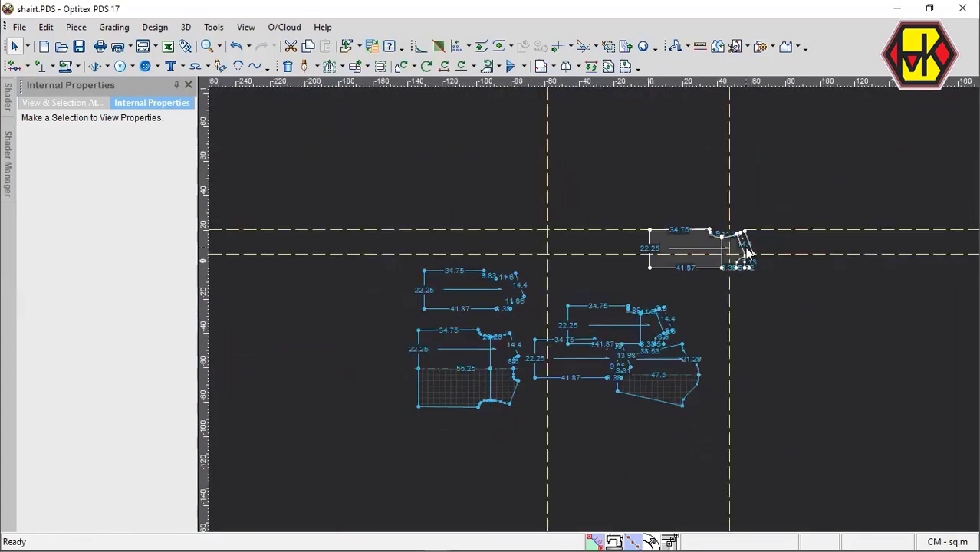
scroll(744, 260, "up", 5)
key("space")
left_click(509, 364)
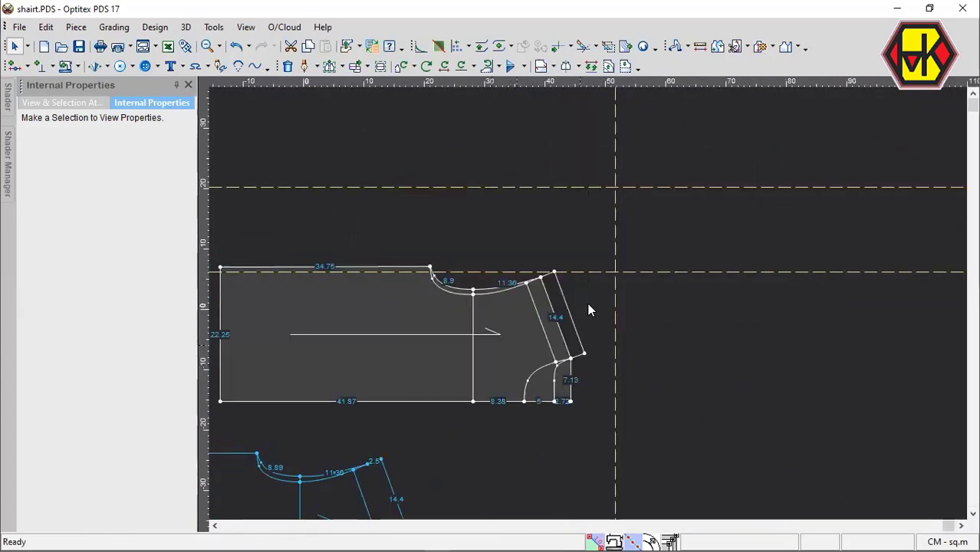
Delete both lines parallel to the shoulder, inside and outside, from the body draft.
scroll(587, 303, "up", 2)
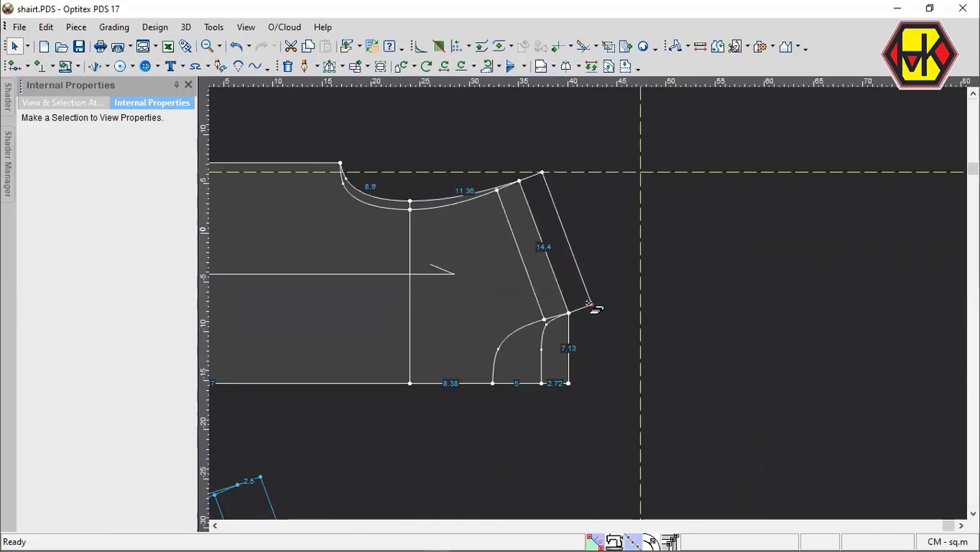
key("Delete")
left_click(579, 267)
left_click(510, 223)
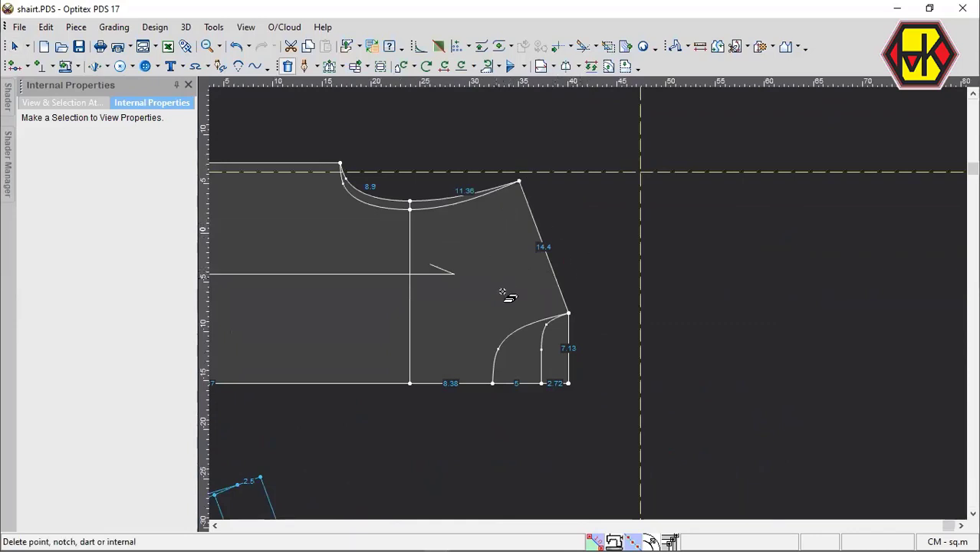
key("Escape")
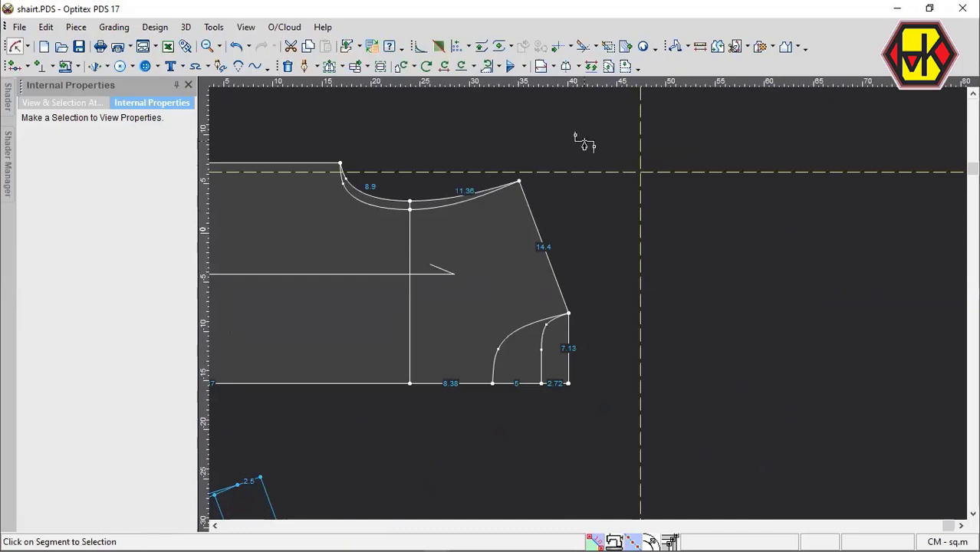
key("Escape")
Create a line parallel to the body draft's shoulder segment at a distance of -2.5 cm, extending both end points.
key("p")
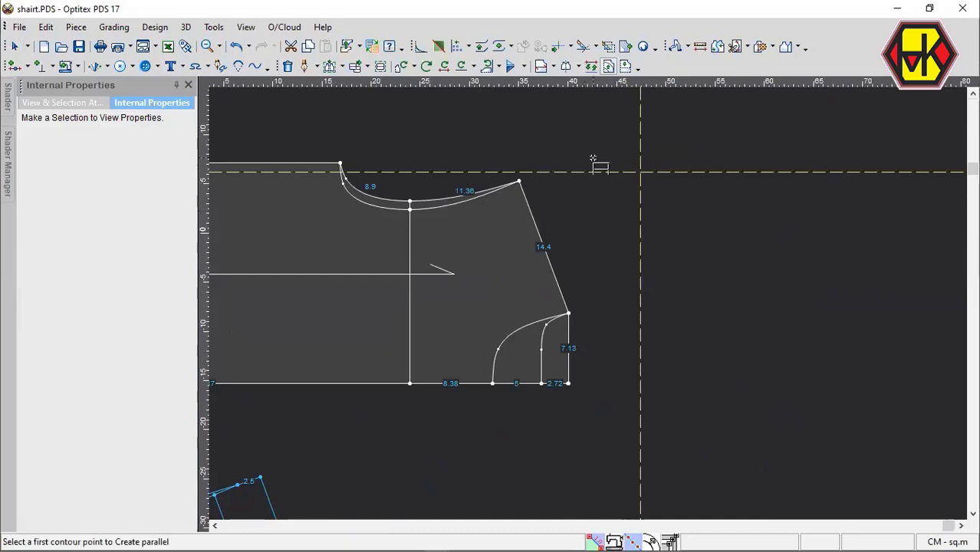
left_click(519, 182)
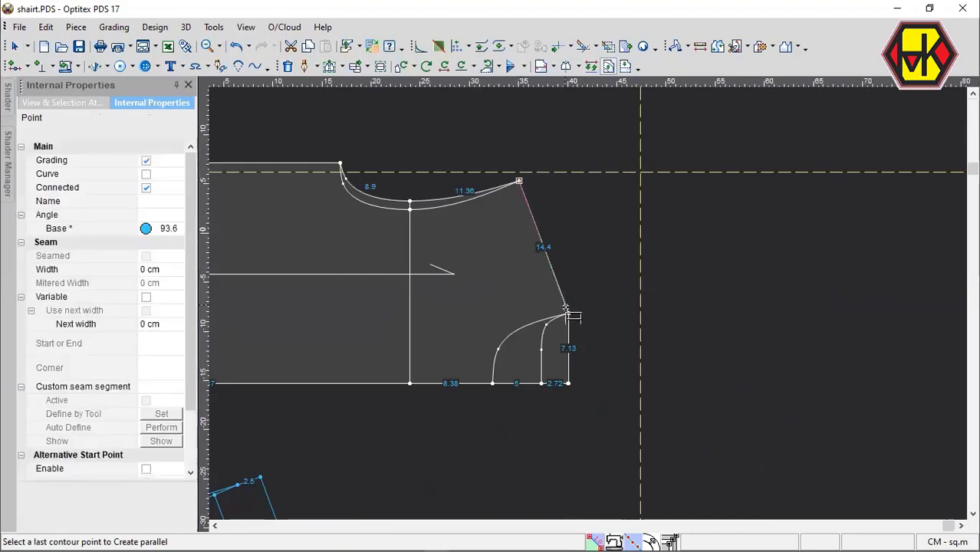
left_click(569, 314)
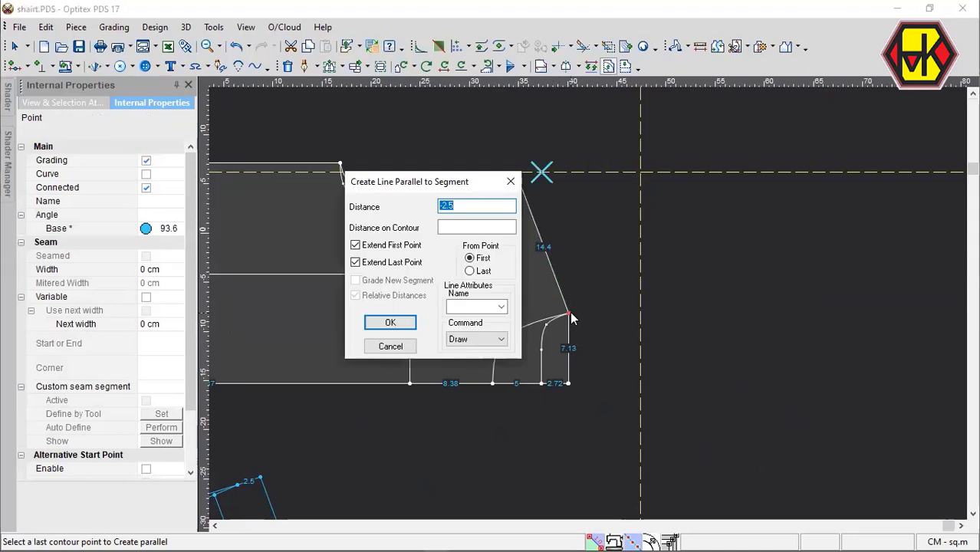
key("Return")
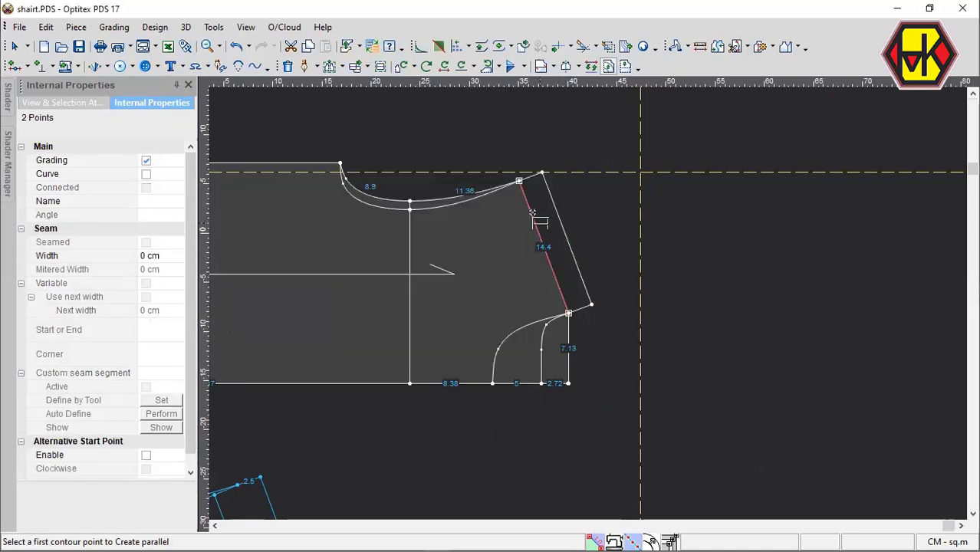
Create a second line parallel to the body draft's shoulder segment at a distance of 2.5 cm, inside the piece.
left_click(520, 182)
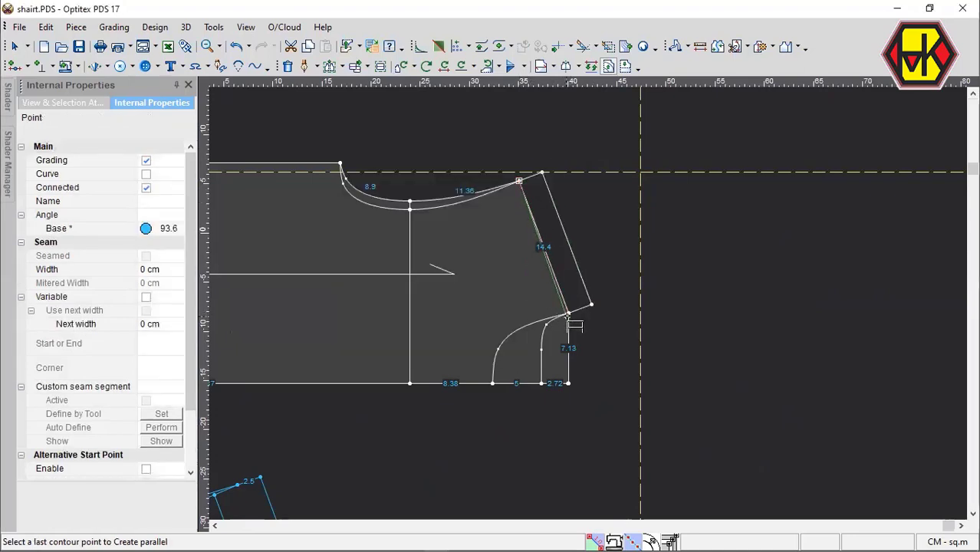
left_click(570, 314)
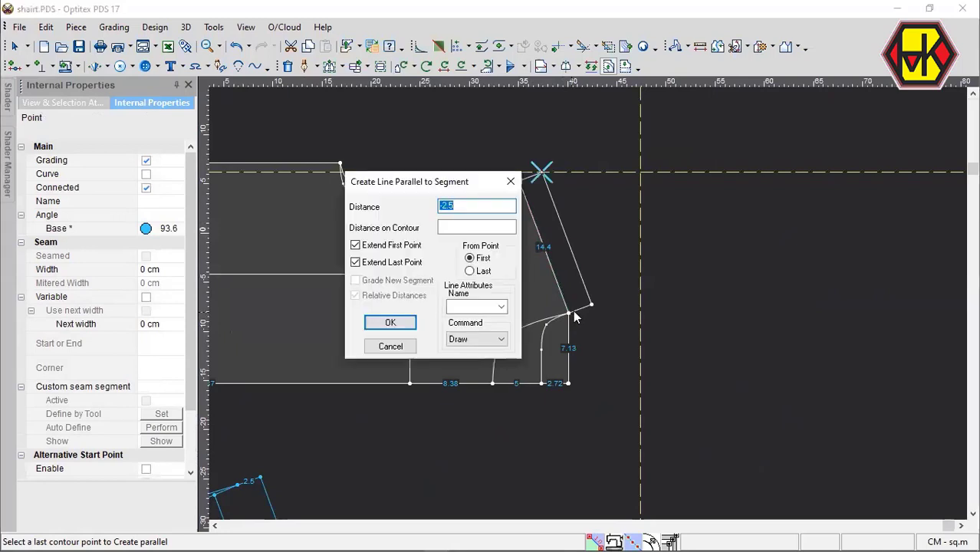
type("2.5")
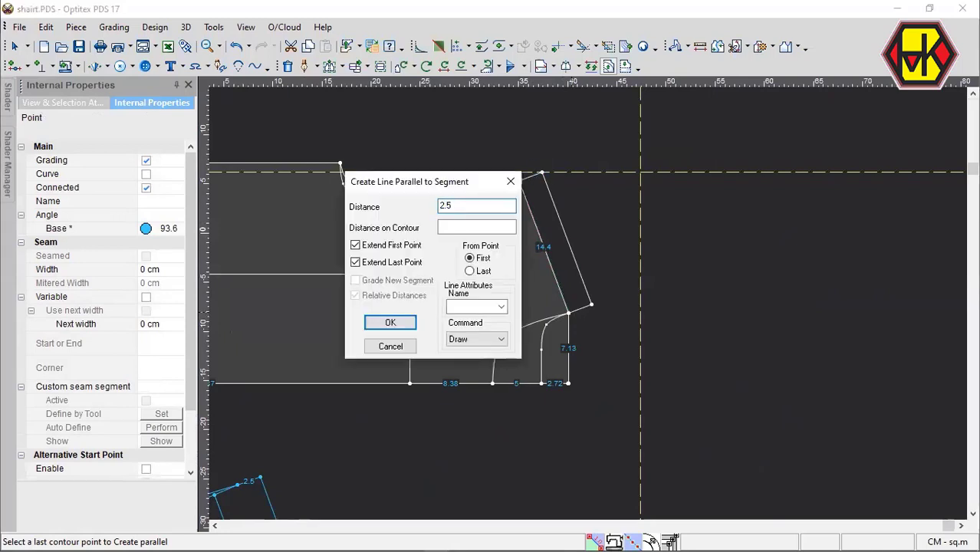
key("Return")
key("Return")
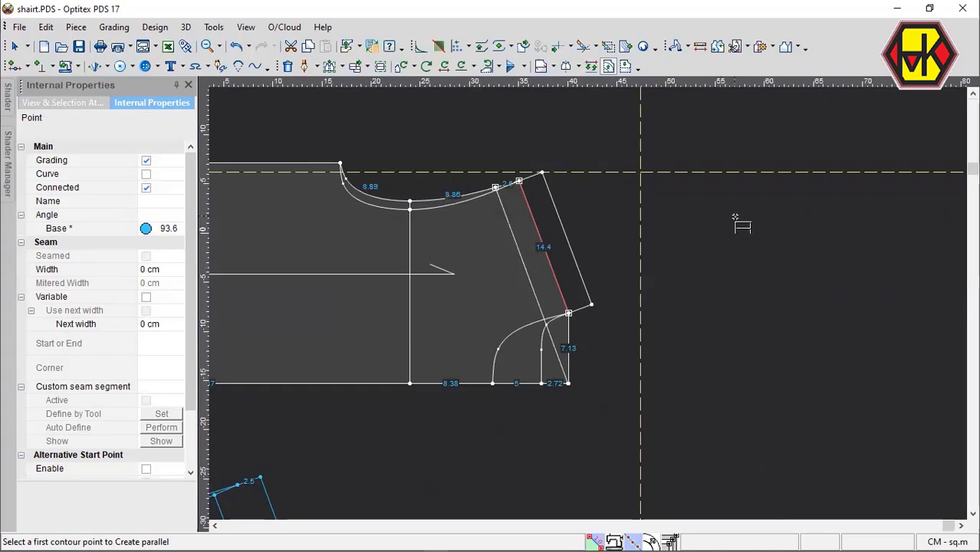
Trim the inner parallel shoulder line at both ends, to the front armhole curve and the front neckline curve.
left_click(583, 46)
scroll(593, 306, "up", 10)
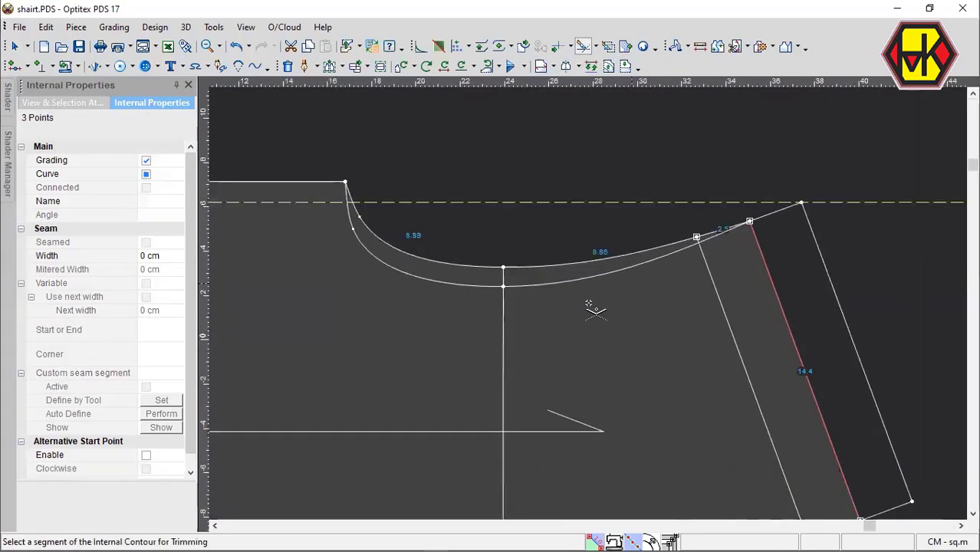
left_click(712, 251)
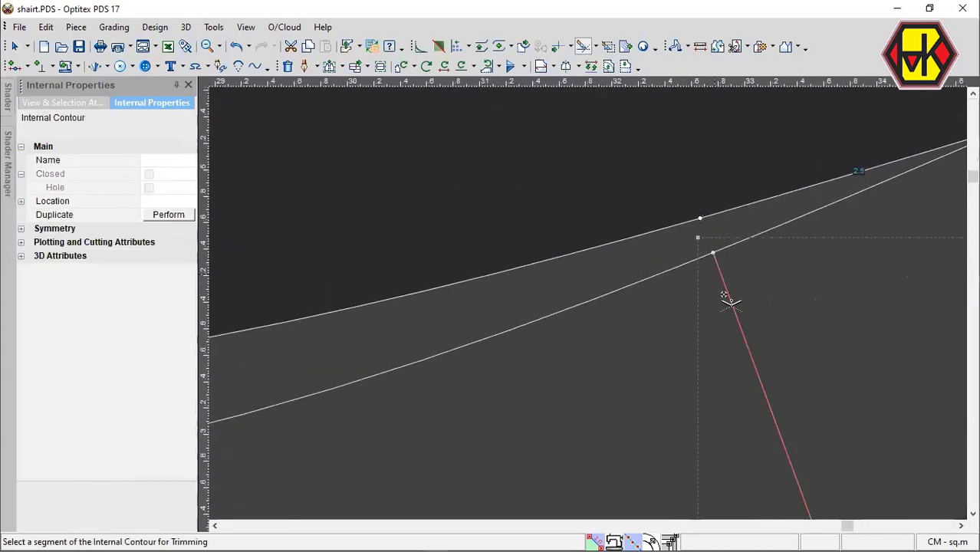
scroll(604, 314, "down", 5)
scroll(606, 315, "down", 5)
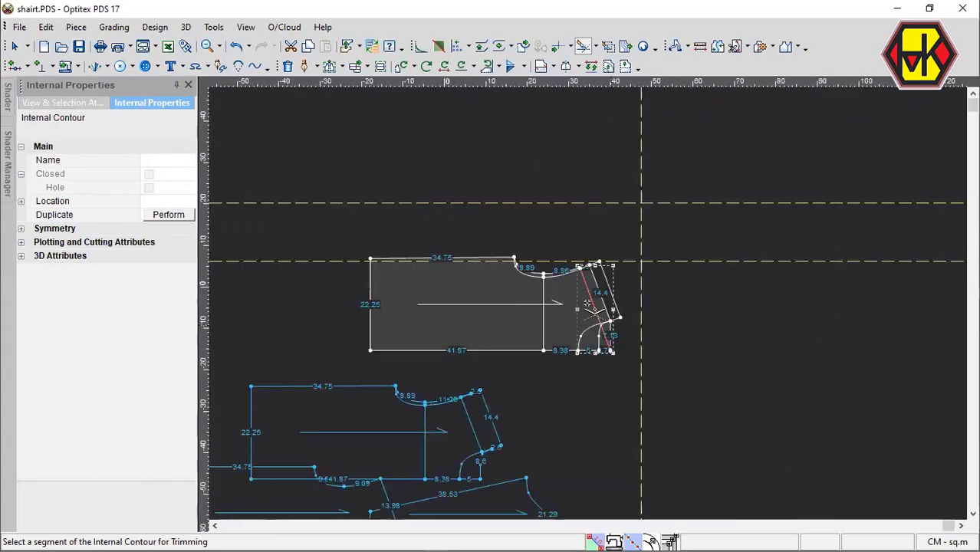
scroll(568, 326, "up", 4)
left_click(555, 328)
scroll(539, 278, "up", 5)
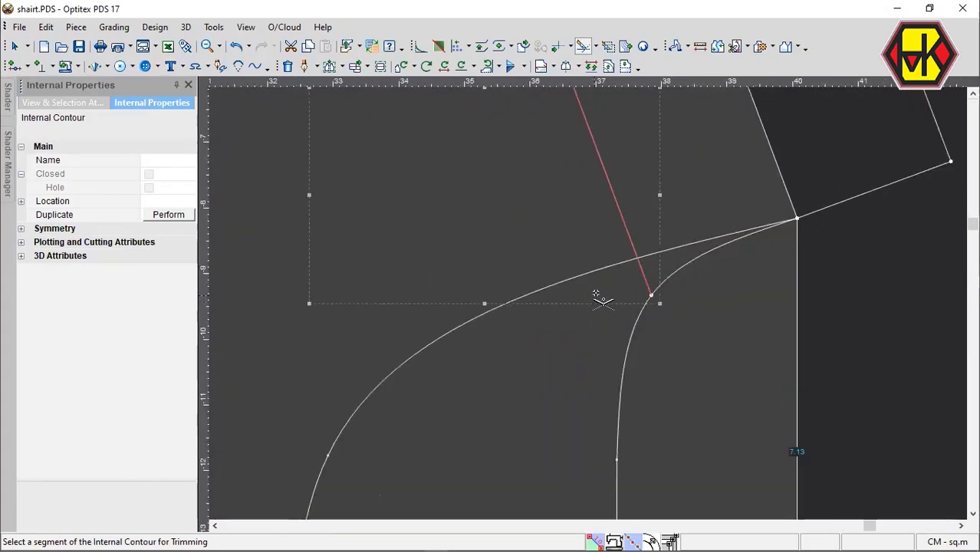
scroll(595, 340, "down", 3)
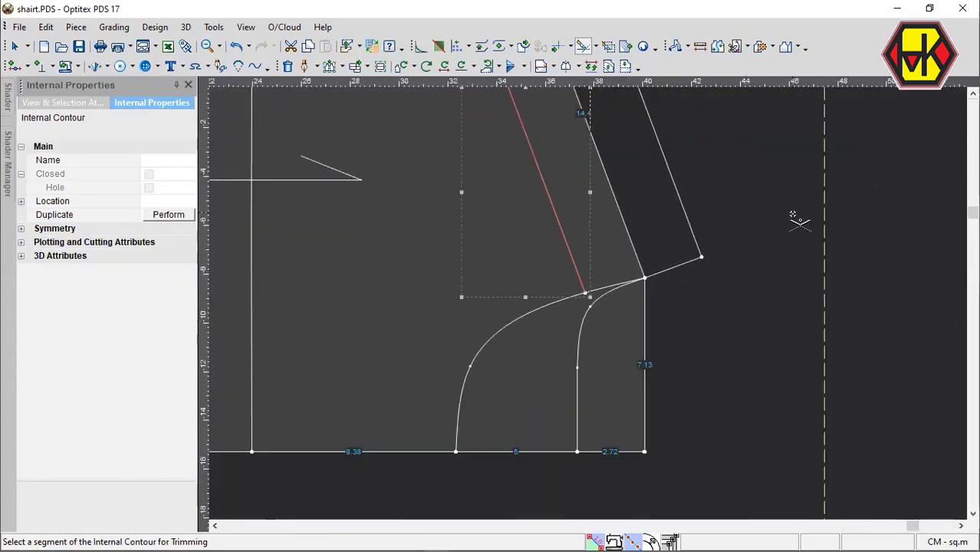
scroll(594, 301, "down", 3)
Move the body draft above the horizontal guide lines and shift the traced back and front pieces up below it.
key("space")
left_click(609, 335)
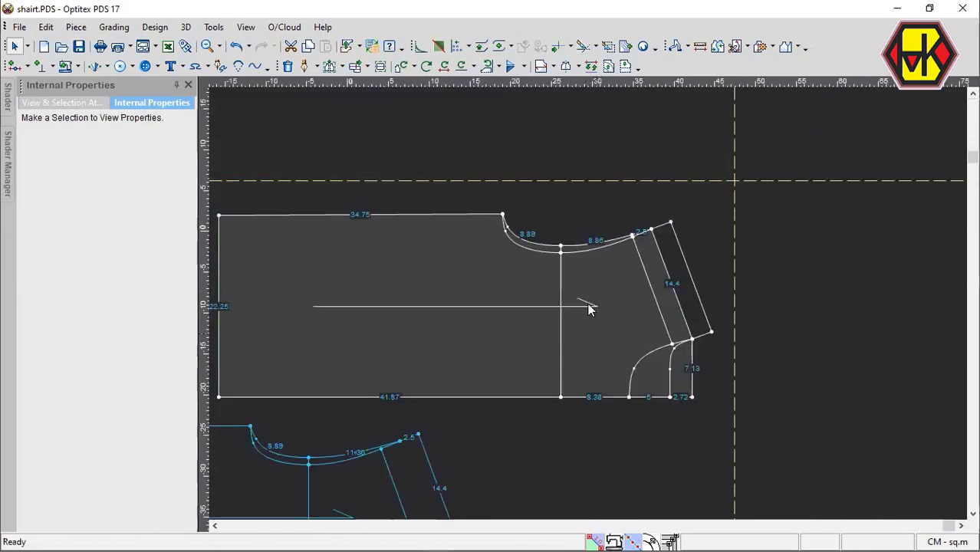
scroll(588, 304, "down", 3)
key("space")
left_click(588, 154)
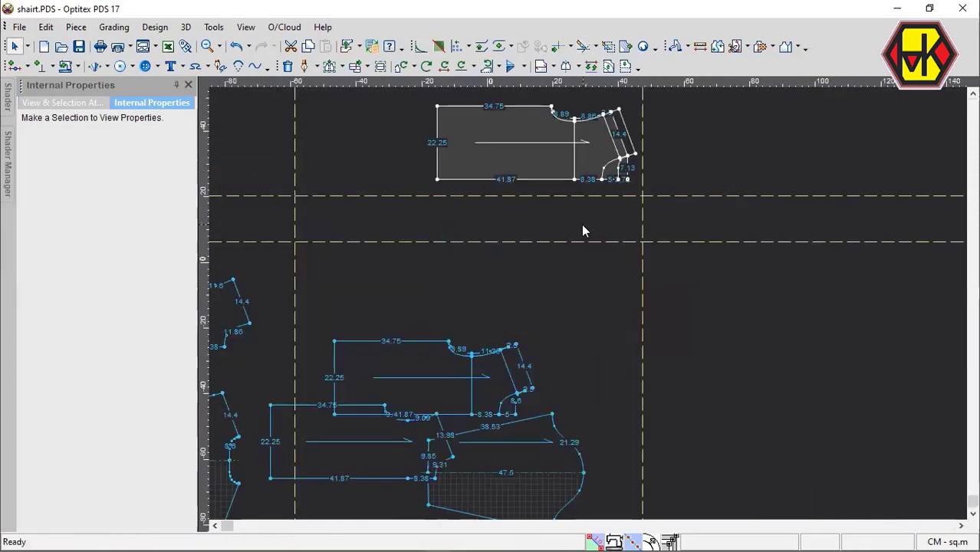
scroll(451, 345, "down", 2)
scroll(591, 308, "up", 4)
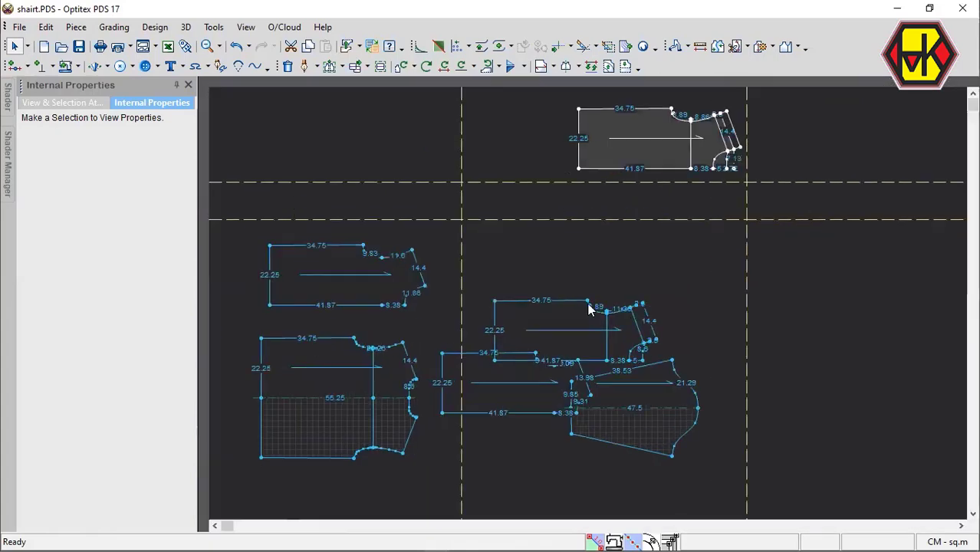
key("space")
left_click(667, 163)
left_click_drag(470, 427, 539, 339)
scroll(460, 322, "down", 3)
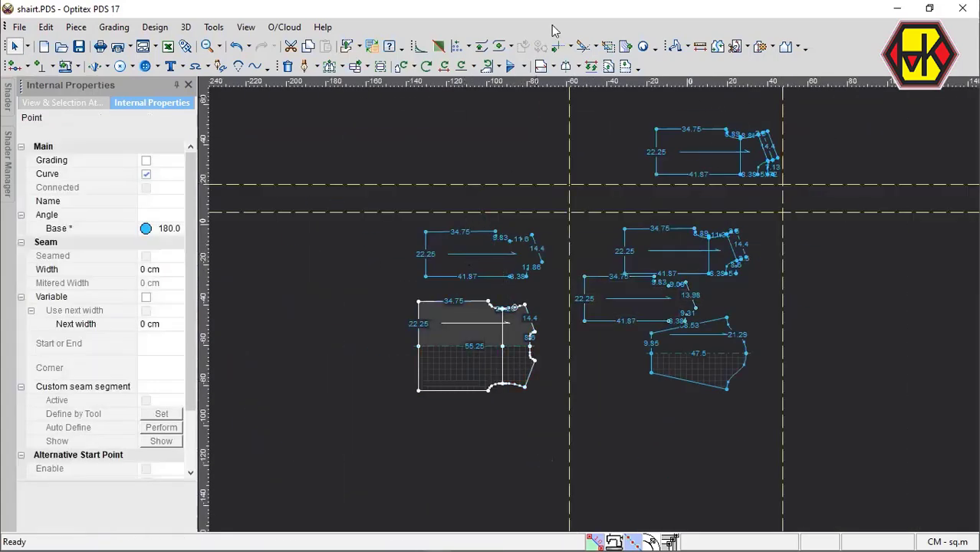
Move the older front half piece and the older mirrored back piece farther away from the new pieces and delete them.
left_click_drag(492, 255, 422, 268)
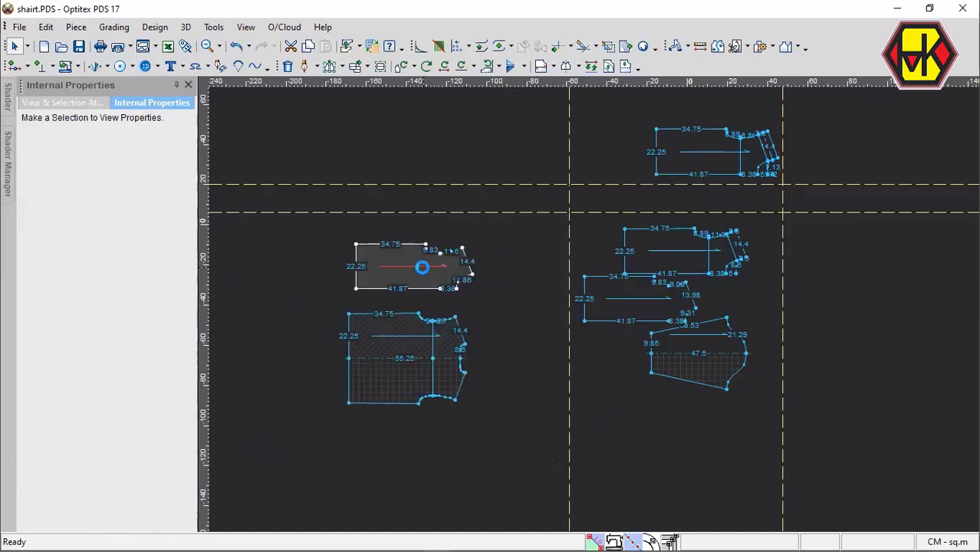
key("Delete")
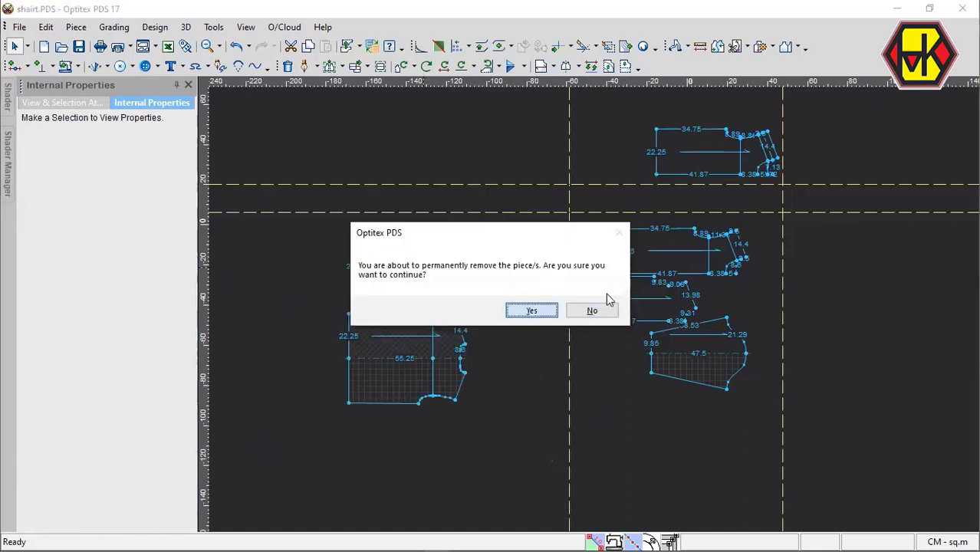
left_click(594, 311)
Shift the back piece aside and mirror it across a half line along its centre edge, from neckline to hem.
scroll(606, 297, "up", 4)
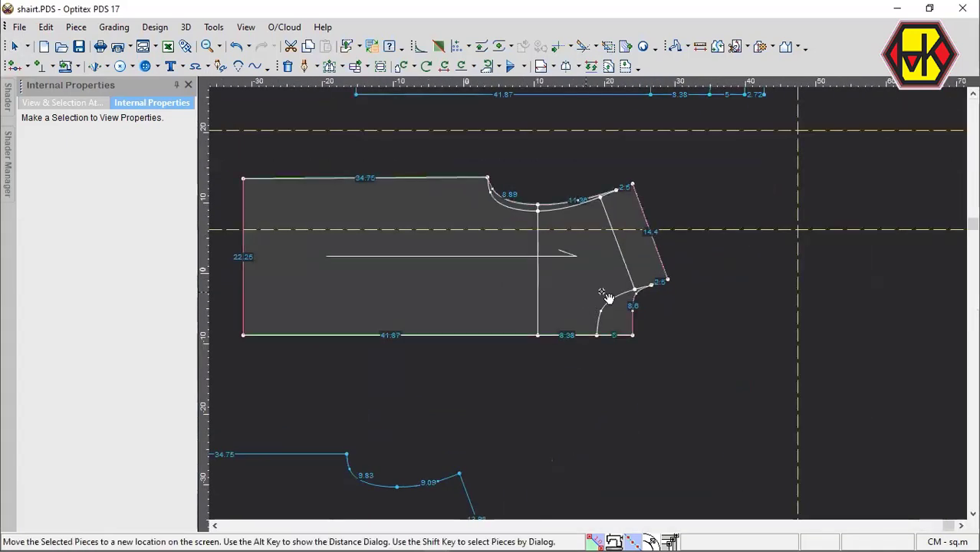
left_click_drag(607, 299, 647, 300)
key("h")
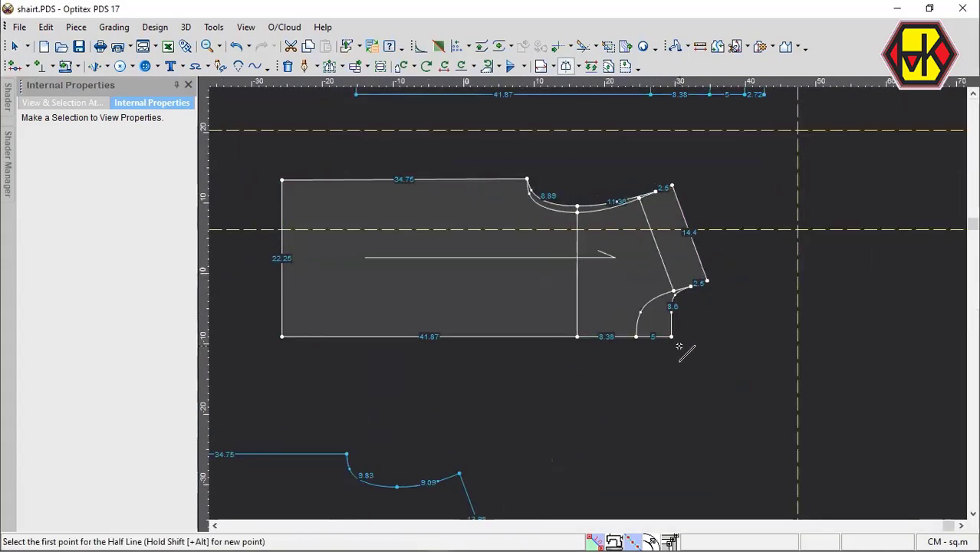
left_click(672, 337)
left_click(283, 337)
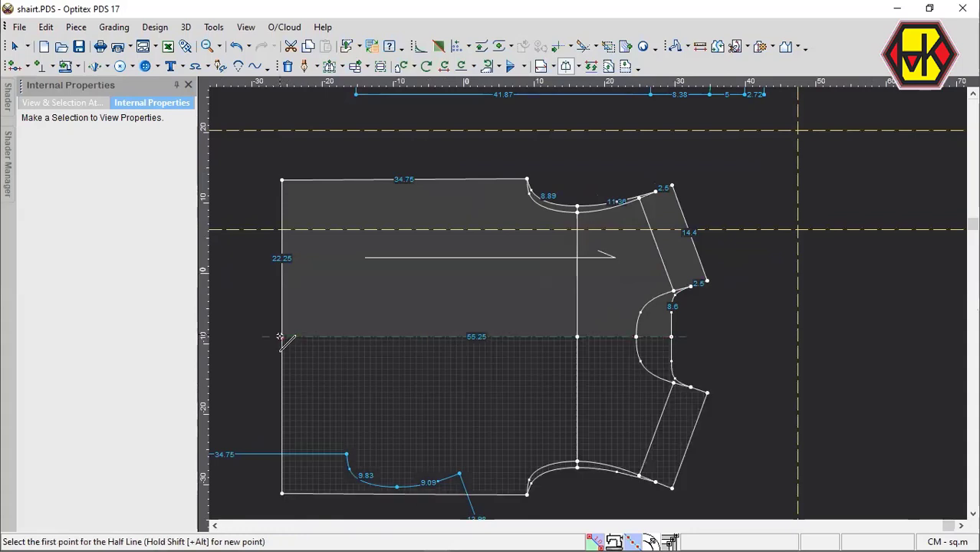
key("Escape")
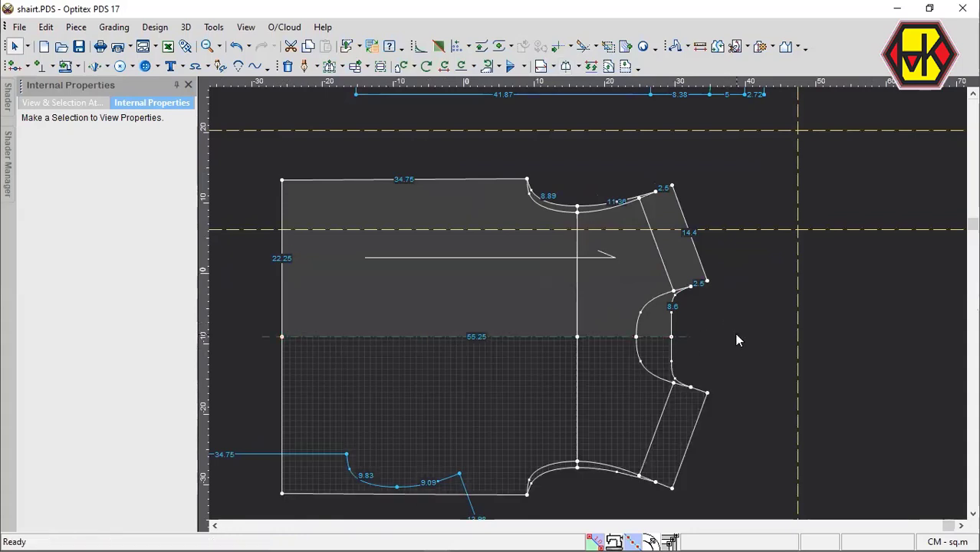
Delete the front neckline curve, front armhole curve and parallel shoulder line from inside the mirrored back piece.
key("Delete")
left_click(649, 303)
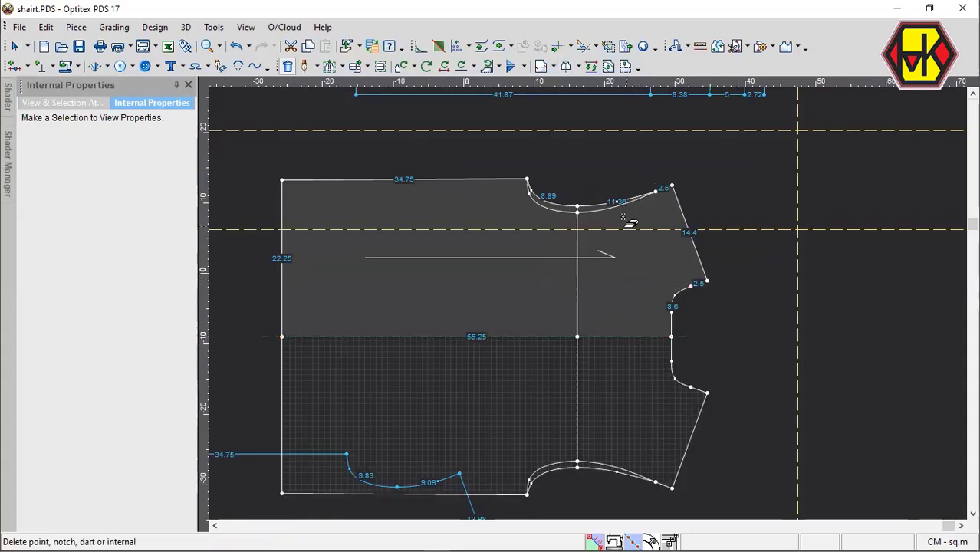
scroll(625, 230, "up", 2)
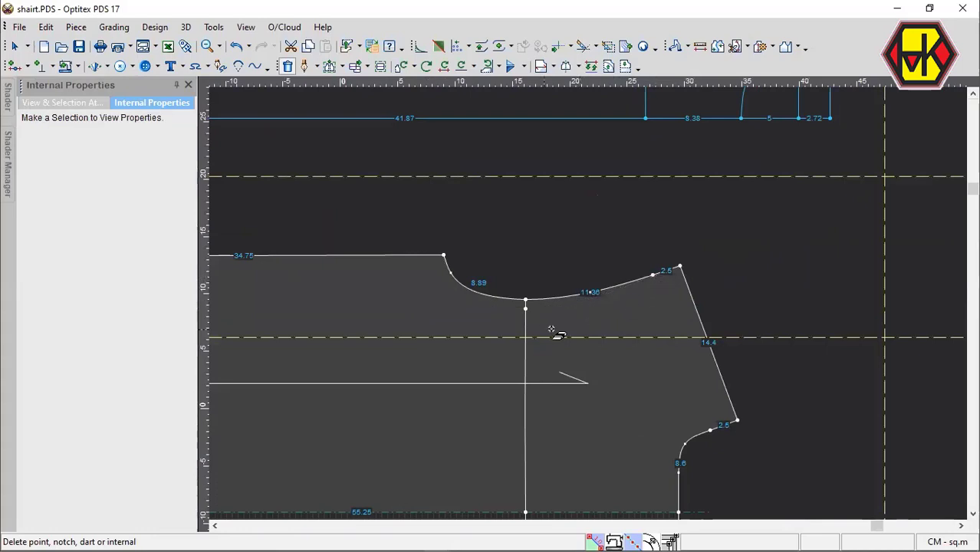
Add notches to the back piece at the neckline and armhole points 2.5 cm from the shoulder ends.
key("n")
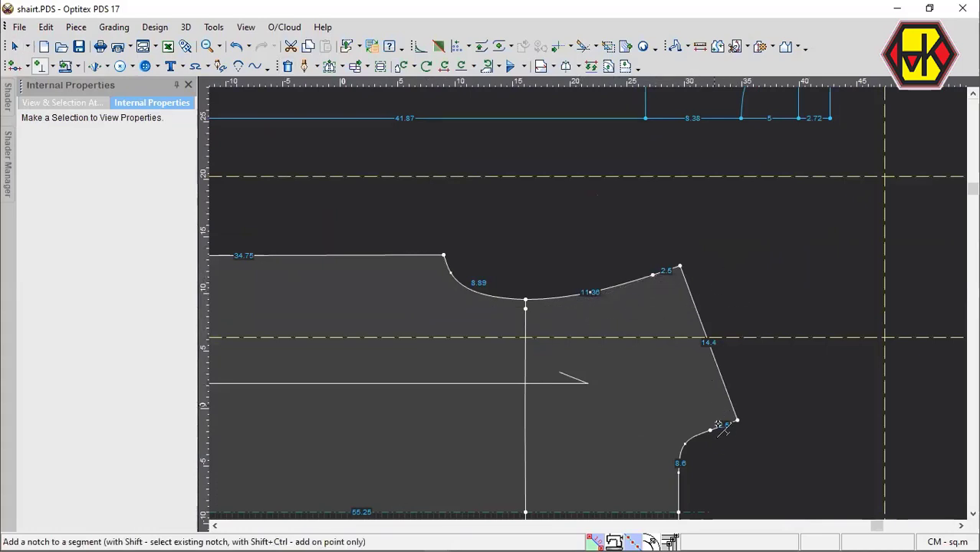
left_click(697, 404)
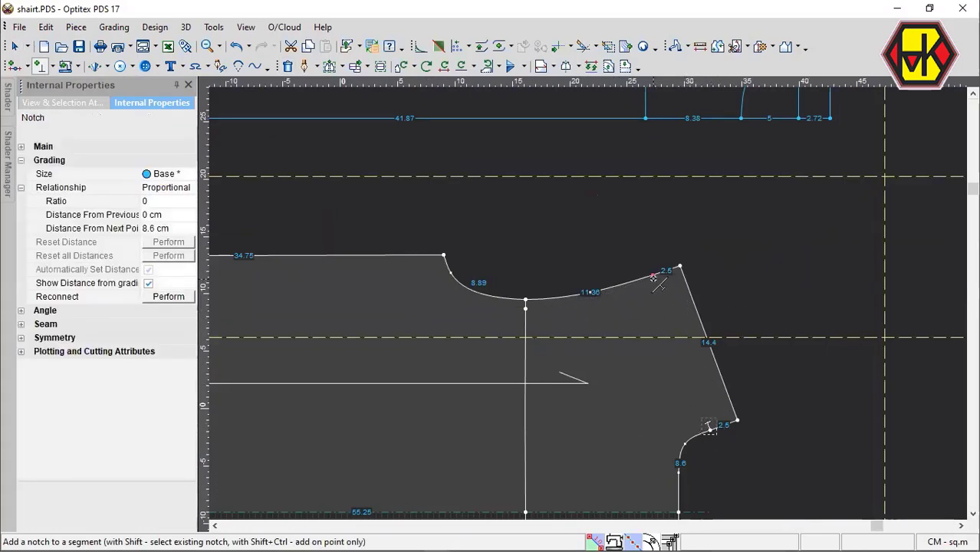
left_click(653, 275)
scroll(511, 365, "down", 4)
scroll(512, 365, "down", 2)
scroll(588, 307, "up", 1)
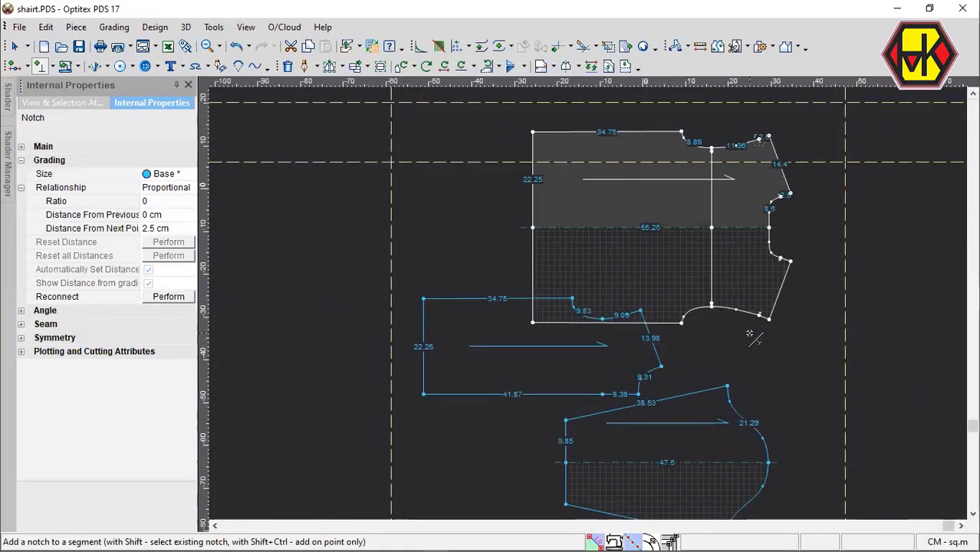
Arrange the body draft, mirrored back, front and sleeve pieces in a vertical column without overlaps.
scroll(682, 255, "down", 4)
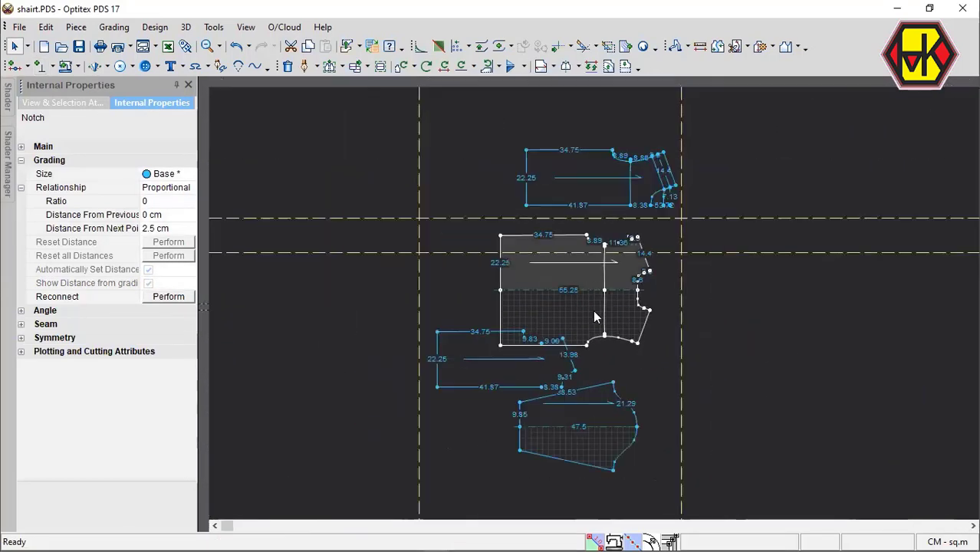
key("space")
left_click(584, 457)
key("space")
left_click(574, 124)
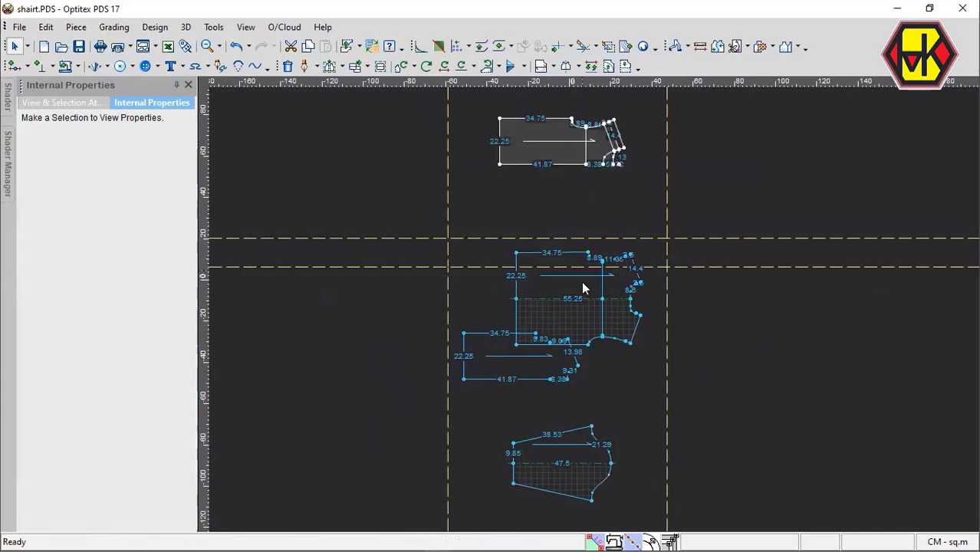
key("space")
left_click(598, 225)
key("space")
left_click(581, 375)
key("space")
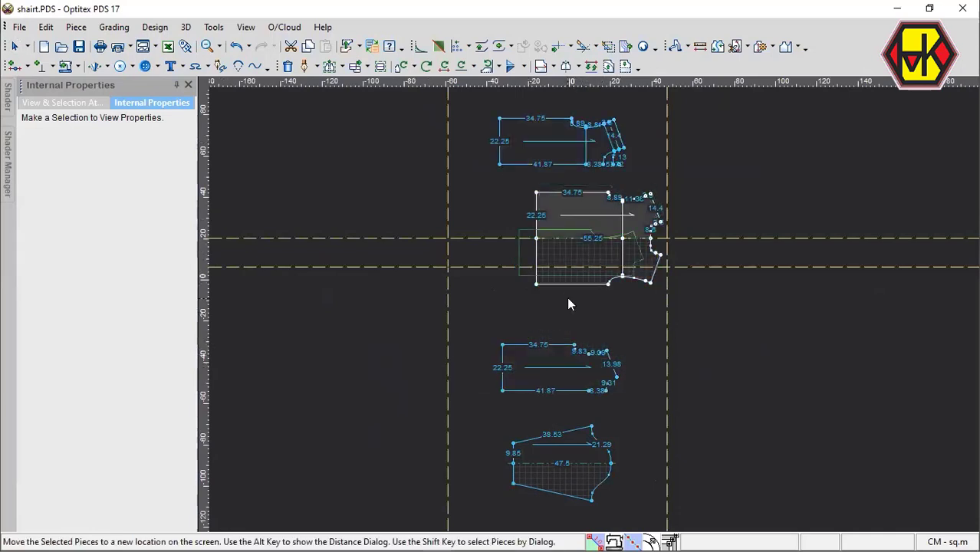
left_click(566, 308)
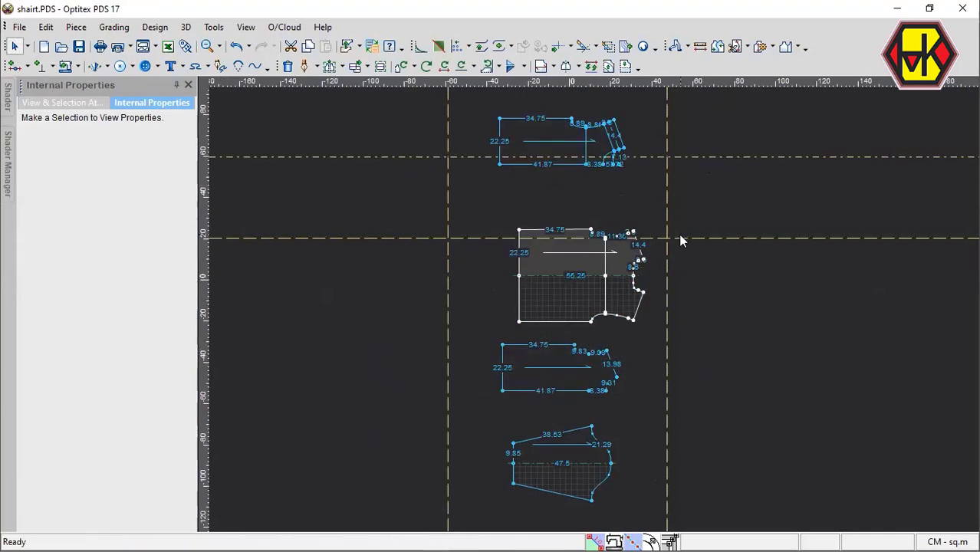
Move the horizontal guide lines up out of the way and shift the mirrored back piece up, farther from the front piece.
double_click(743, 155)
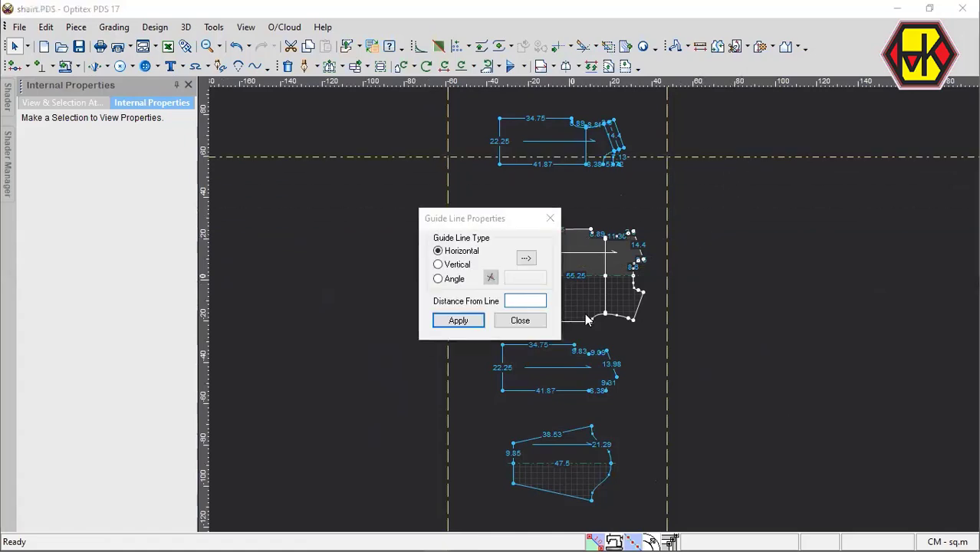
key("Escape")
scroll(584, 313, "up", 5)
key("space")
left_click(543, 246)
scroll(593, 308, "down", 5)
scroll(588, 304, "up", 5)
scroll(589, 303, "up", 2)
key("space")
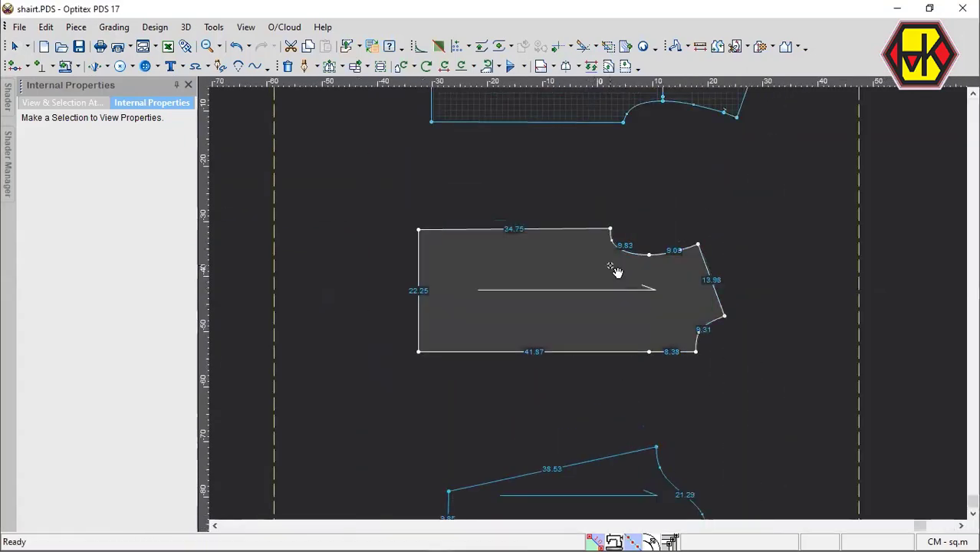
left_click(605, 263)
scroll(600, 271, "down", 4)
scroll(589, 259, "up", 6)
key("space")
left_click(571, 286)
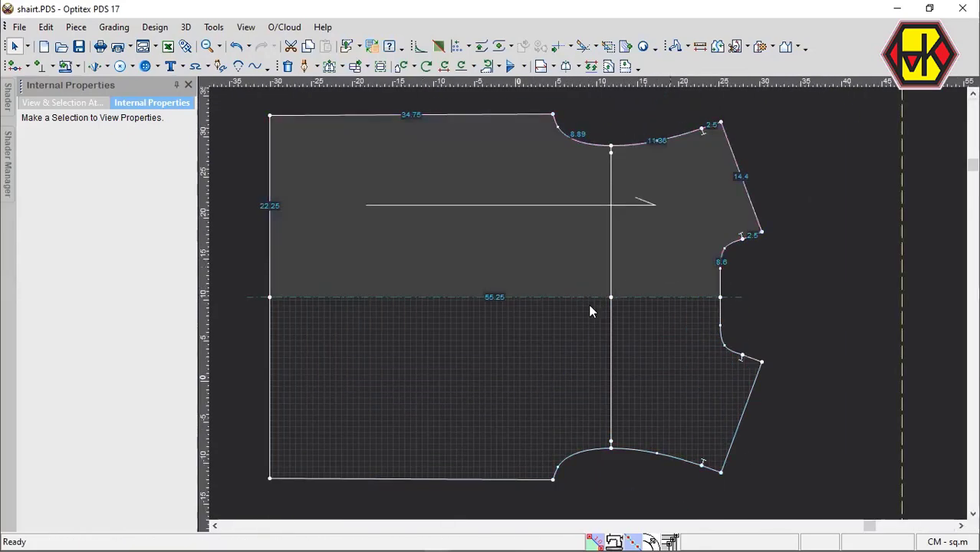
Reshape the mirrored back piece's neckline by moving its lower point toward the centre line and its curve point slightly outward.
scroll(588, 303, "up", 5)
left_click(597, 301)
scroll(588, 303, "up", 2)
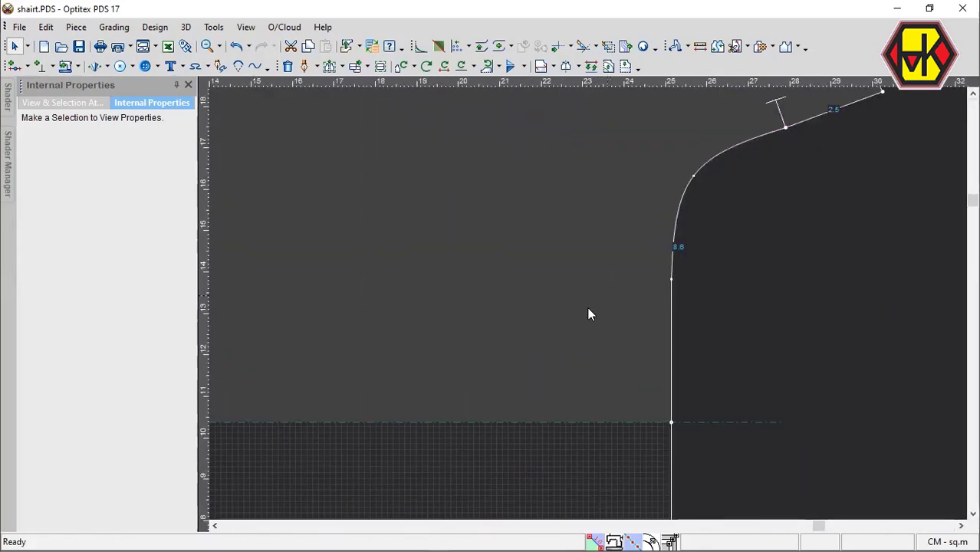
key("m")
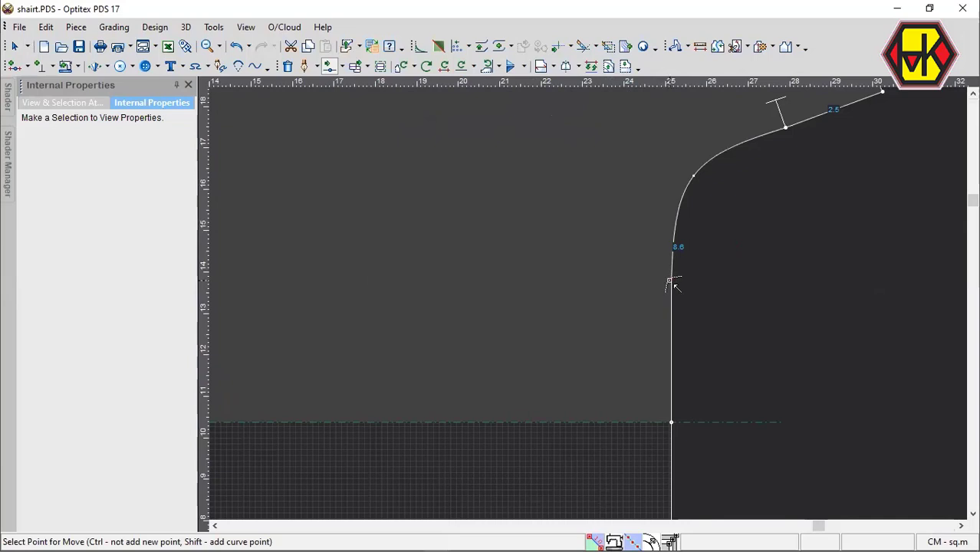
left_click(669, 315)
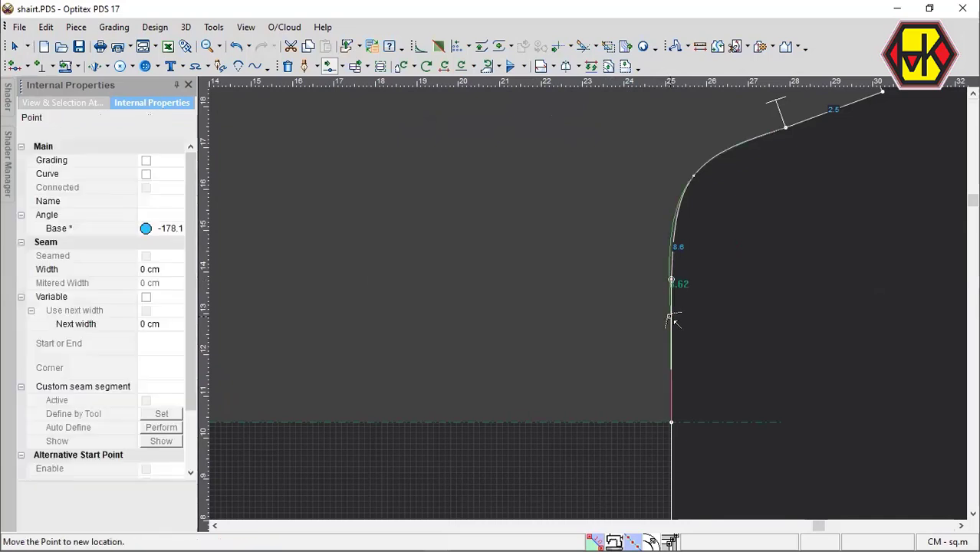
left_click(704, 175)
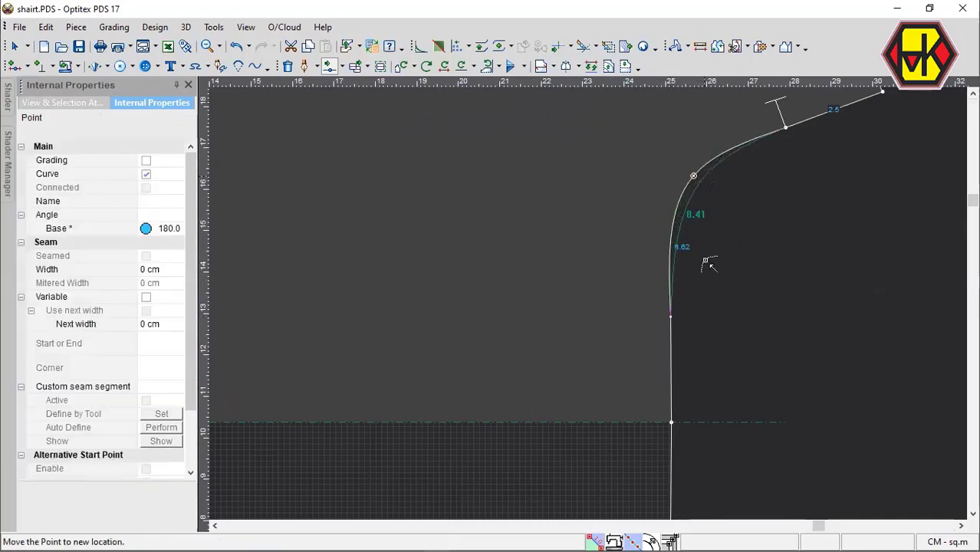
scroll(713, 291, "down", 3)
scroll(773, 256, "down", 4)
key("Escape")
scroll(618, 272, "down", 5)
left_click(741, 191)
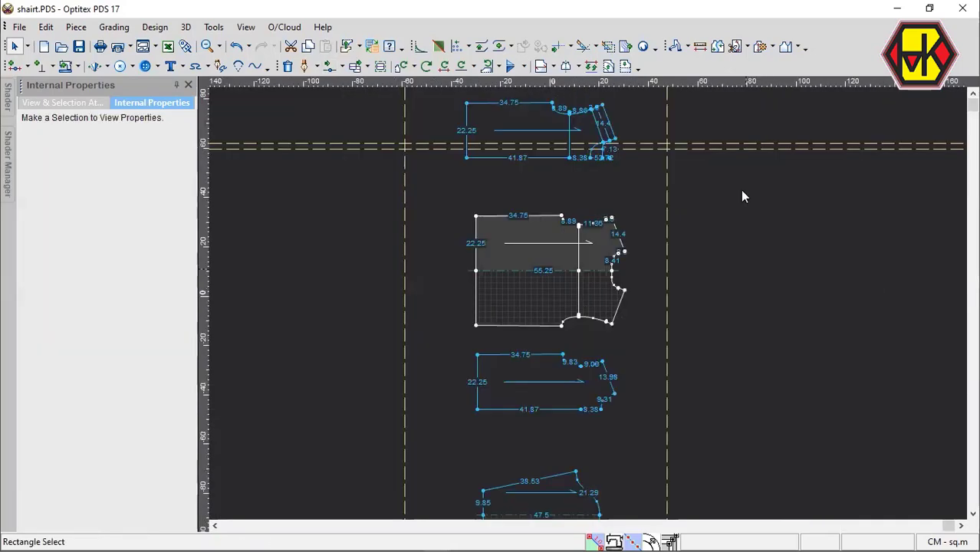
Move the front piece down toward the sleeve and shift the mirrored back piece up to widen the gap between them.
scroll(580, 318, "up", 2)
scroll(593, 298, "down", 3)
scroll(588, 362, "down", 2)
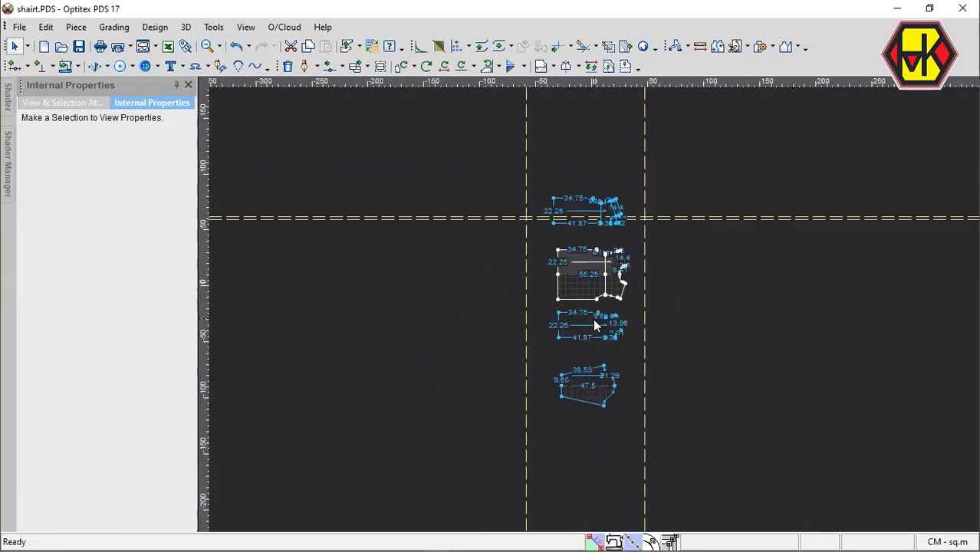
scroll(593, 318, "up", 3)
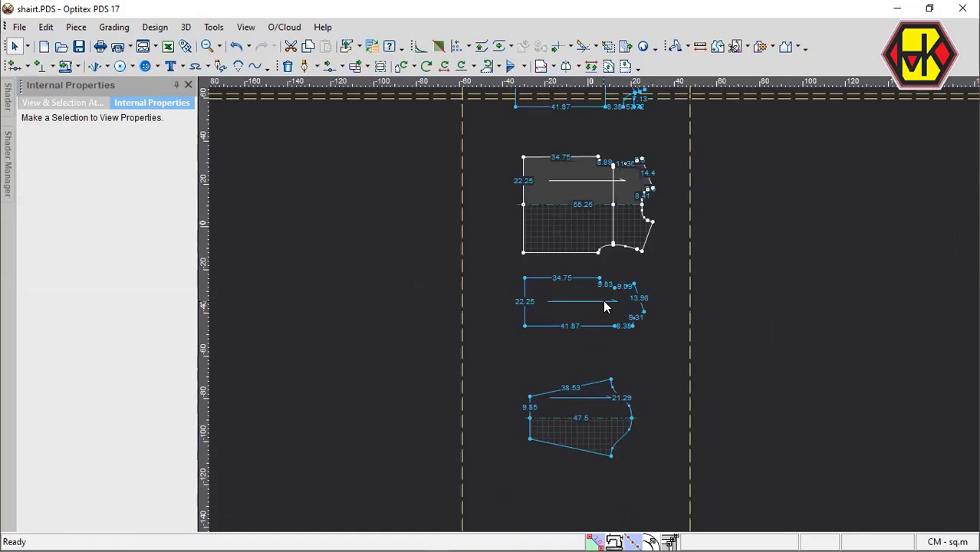
left_click_drag(597, 320, 588, 343)
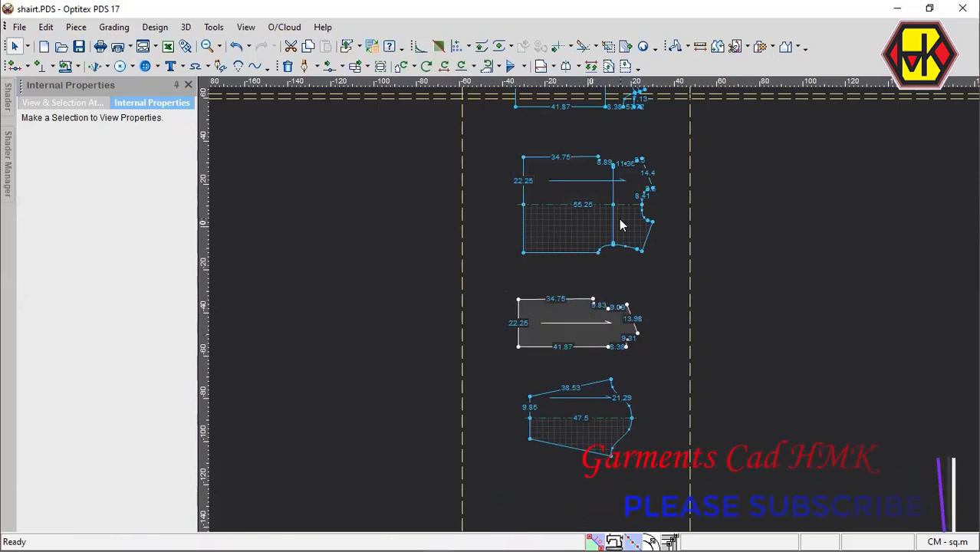
scroll(588, 303, "up", 4)
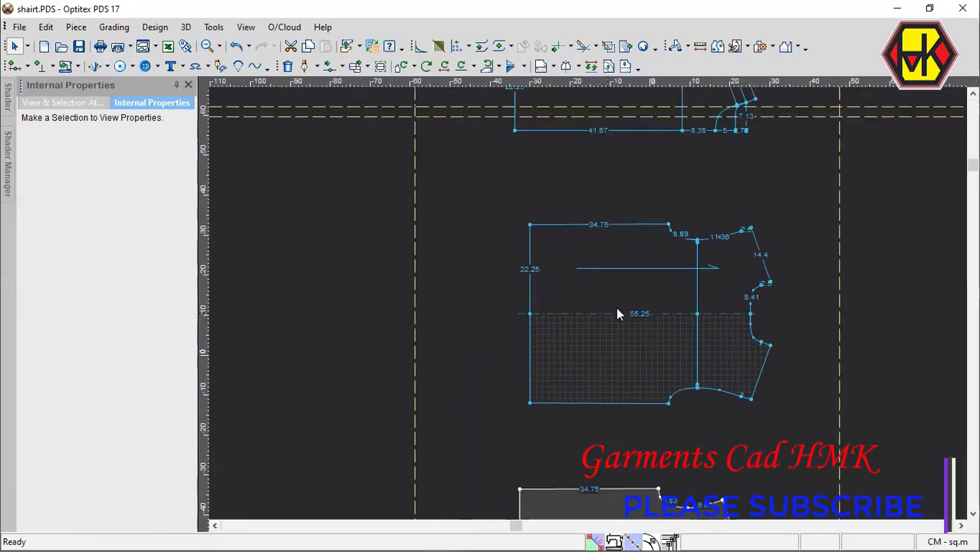
left_click_drag(616, 307, 637, 280)
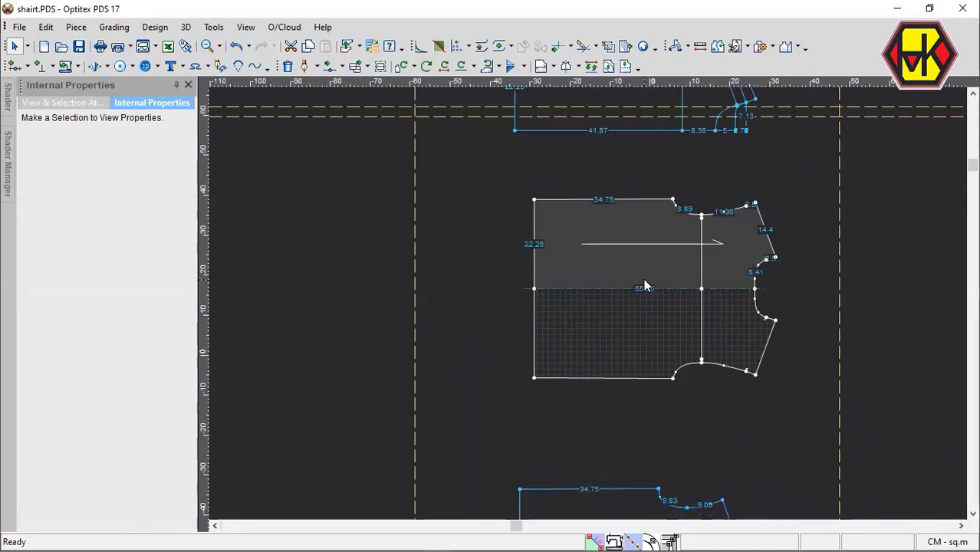
left_click_drag(658, 268, 630, 260)
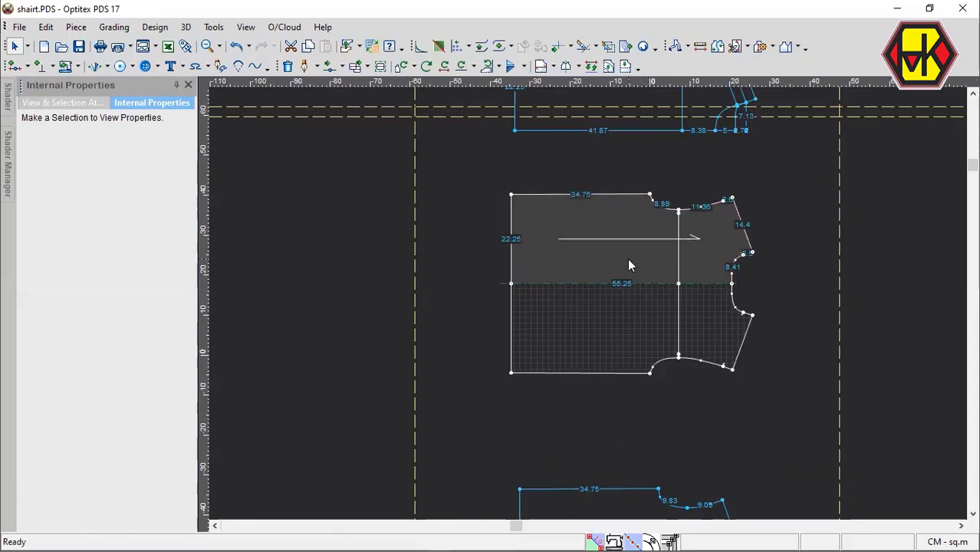
Turn off the back piece's Half setting and set a mirror line along its centre edge.
left_click(628, 259)
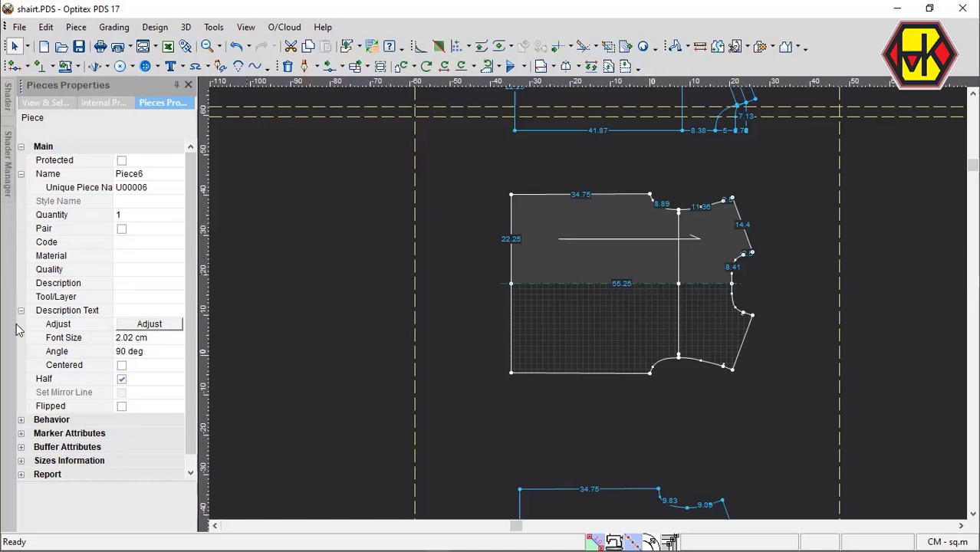
left_click(122, 379)
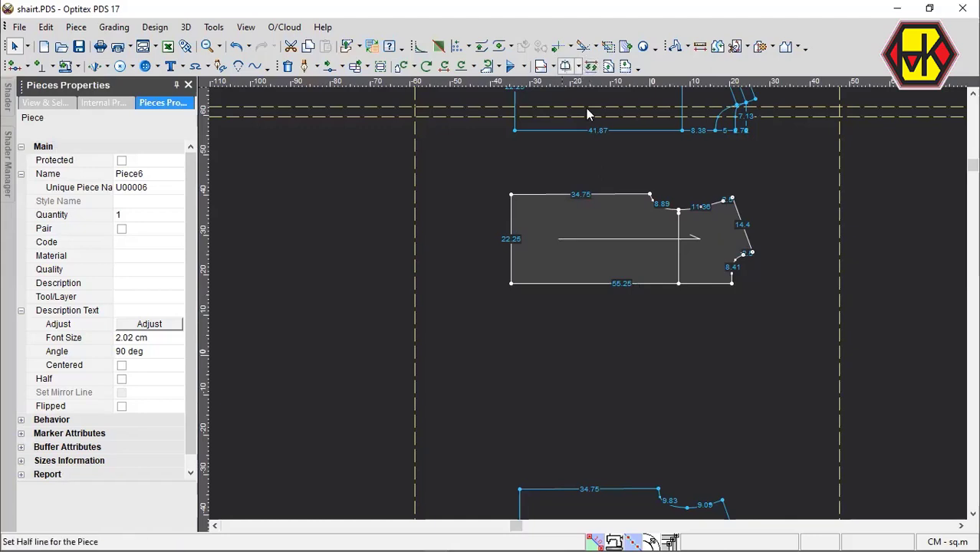
left_click(577, 66)
left_click(610, 107)
left_click(733, 283)
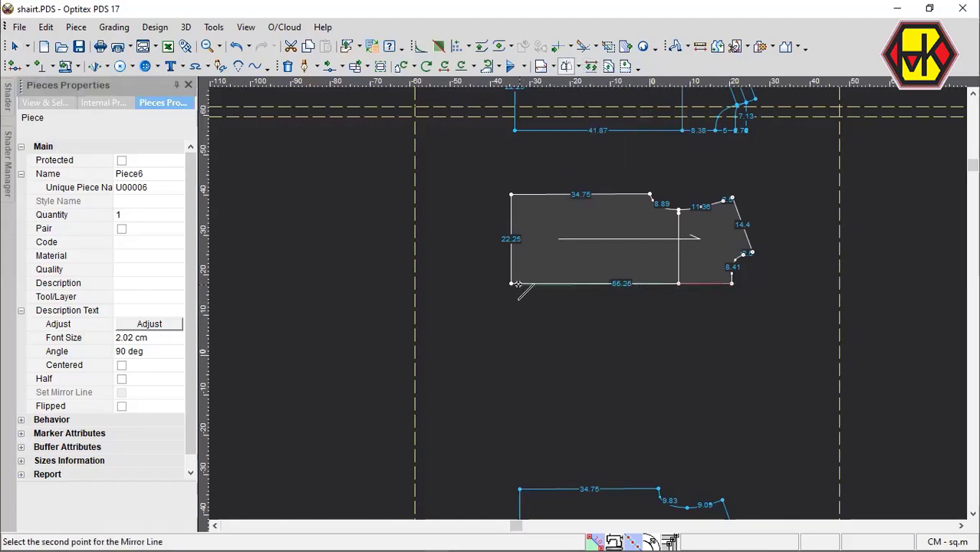
left_click(511, 283)
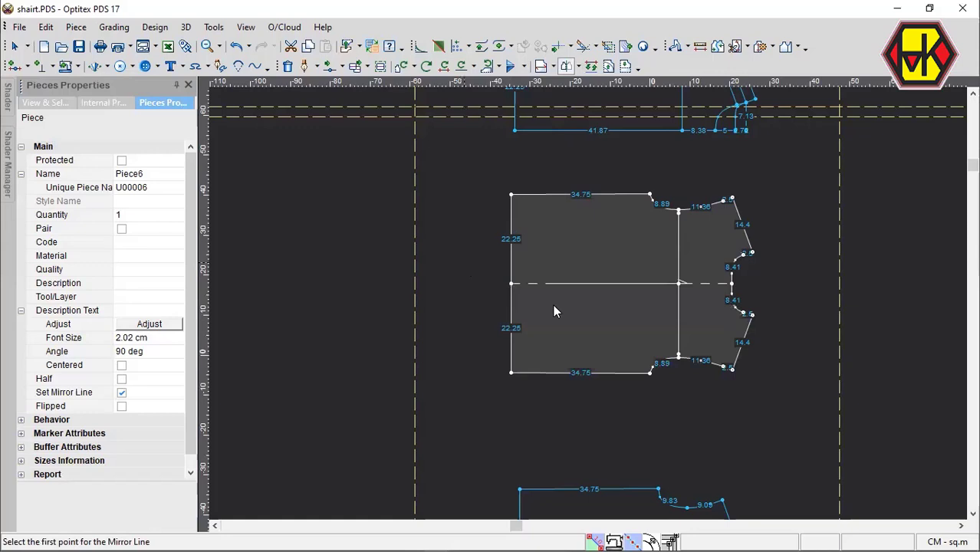
Nudge the mirrored back piece slightly and turn off Set Mirror Line to make it one full piece.
key("Escape")
left_click_drag(553, 305, 549, 306)
left_click(121, 393)
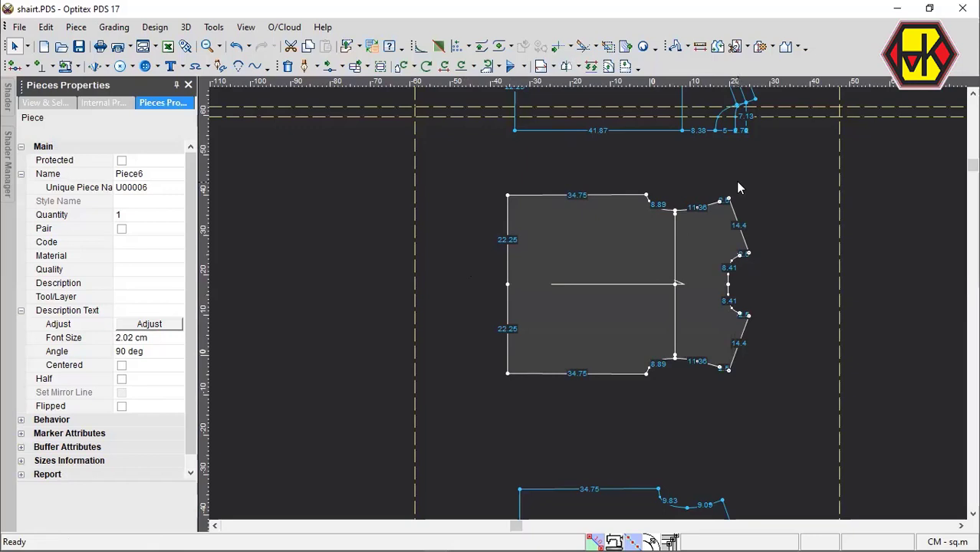
Undo the back piece's unfolding and mirror line changes to restore the half piece, and save the pattern file.
key("ctrl+z")
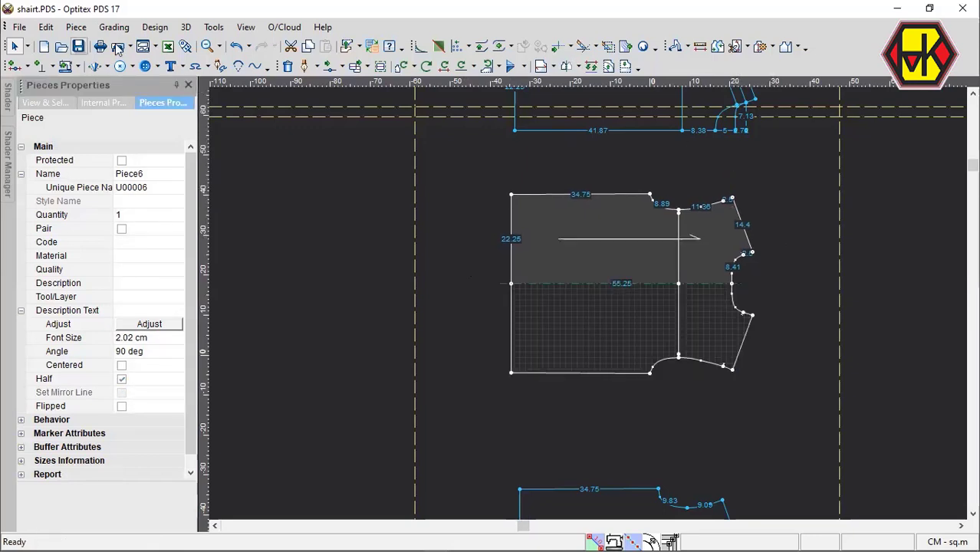
left_click(80, 48)
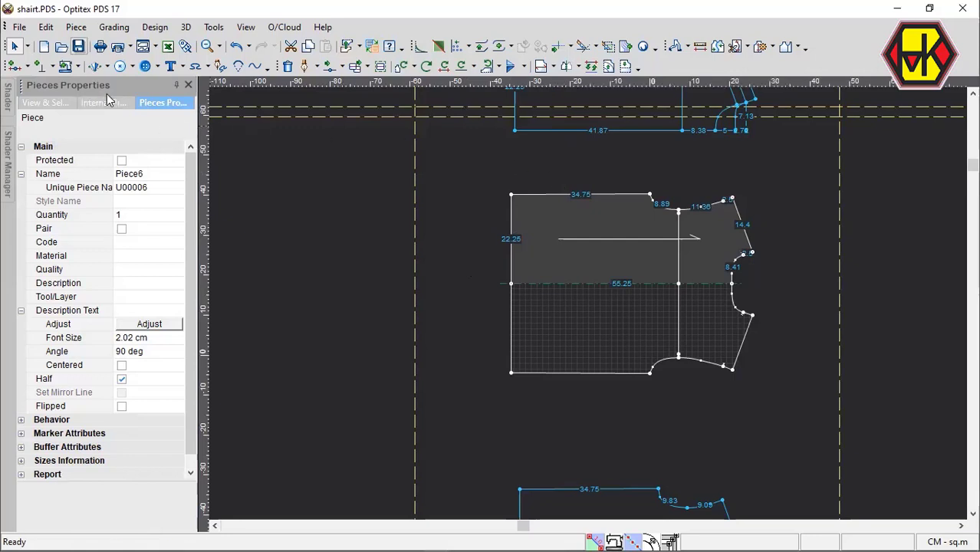